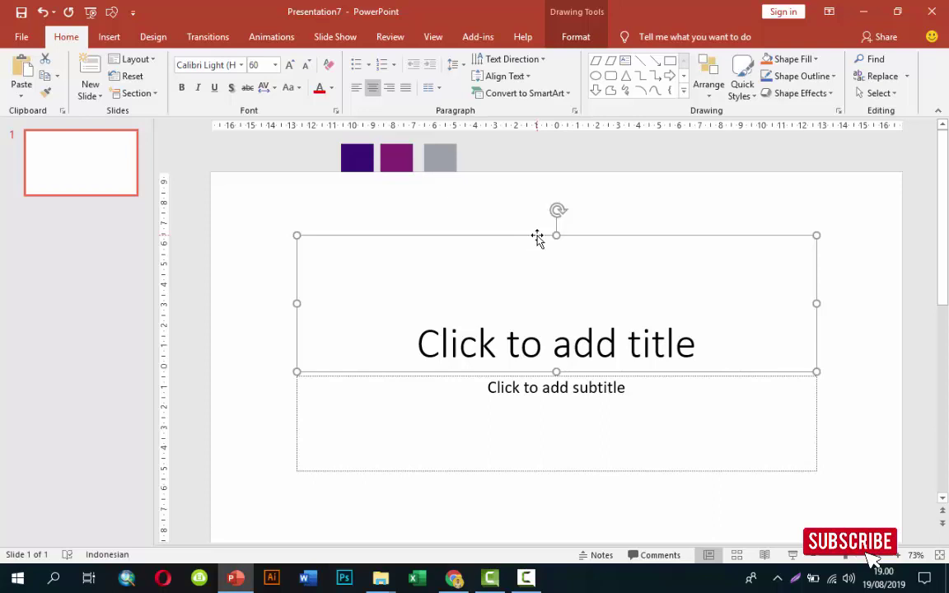
- Delete the empty title and subtitle placeholders, leaving a blank slide
key("Delete")
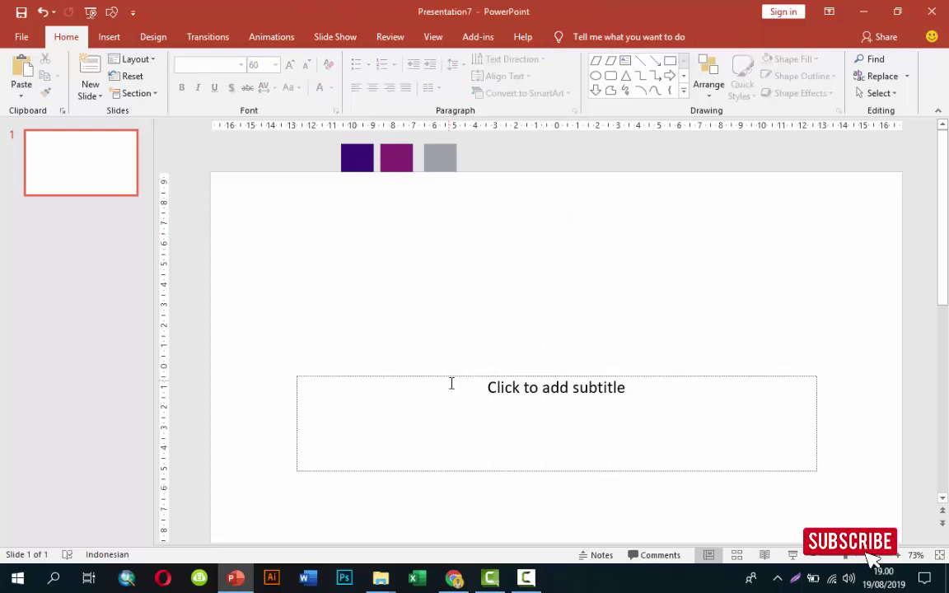
left_click(457, 376)
key("Delete")
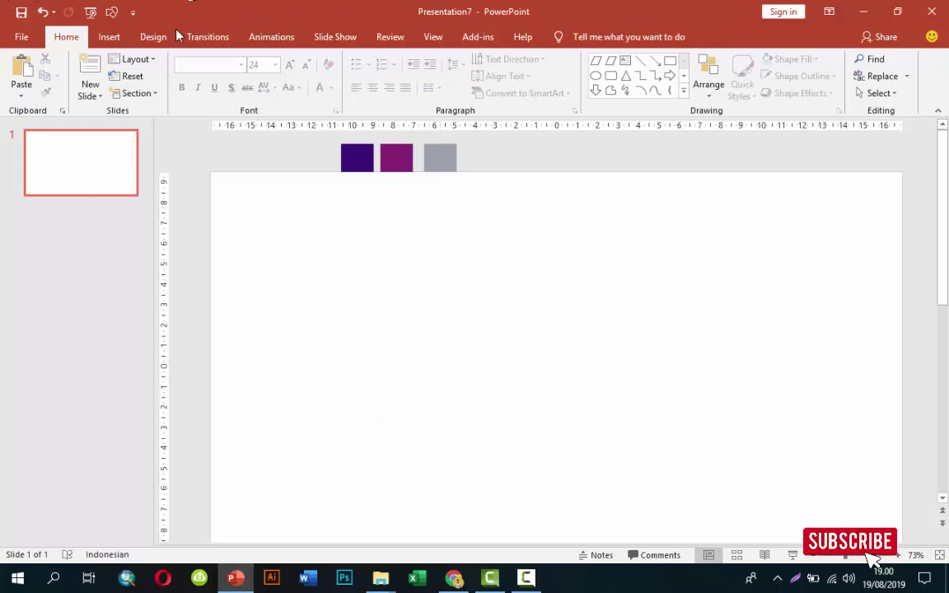
left_click(110, 37)
- Draw a full-height rectangle from the slide's top-left corner, widened to 20,16 cm
left_click(270, 86)
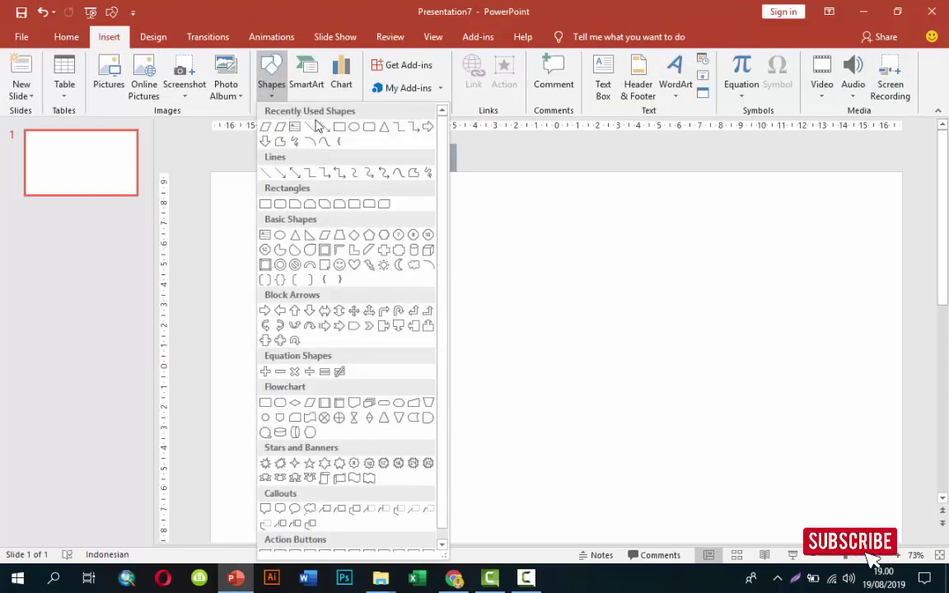
left_click(339, 126)
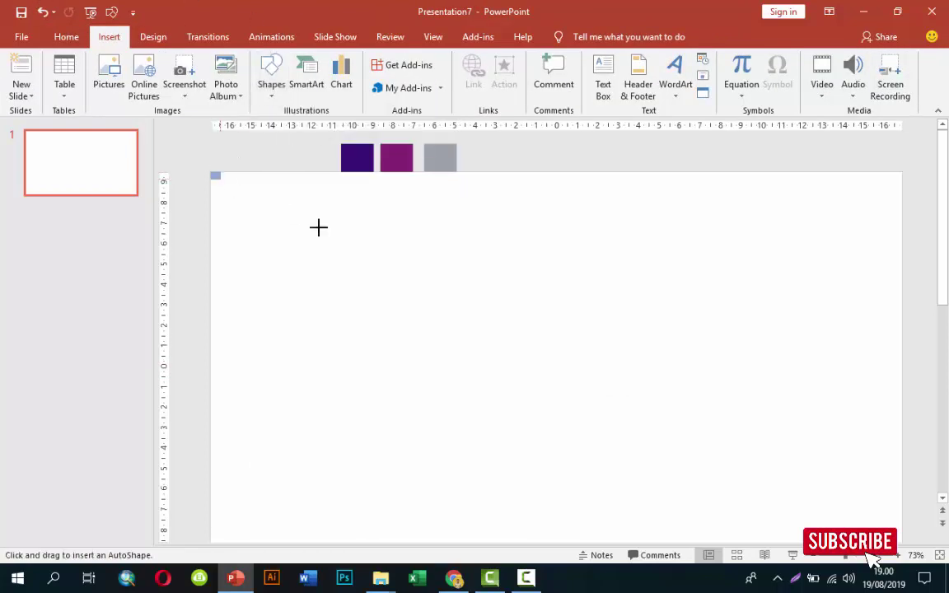
left_click_drag(211, 176, 570, 527)
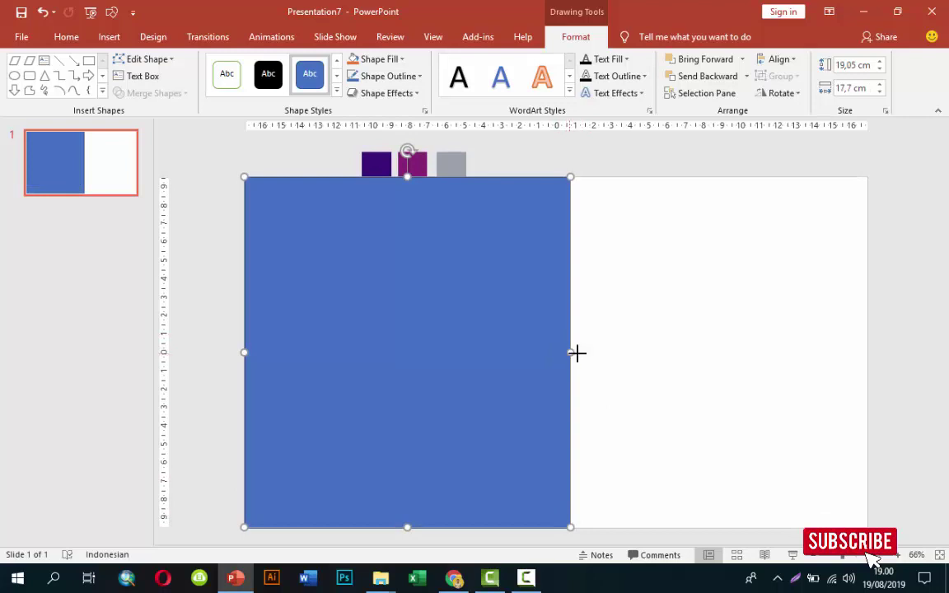
left_click_drag(576, 352, 615, 353)
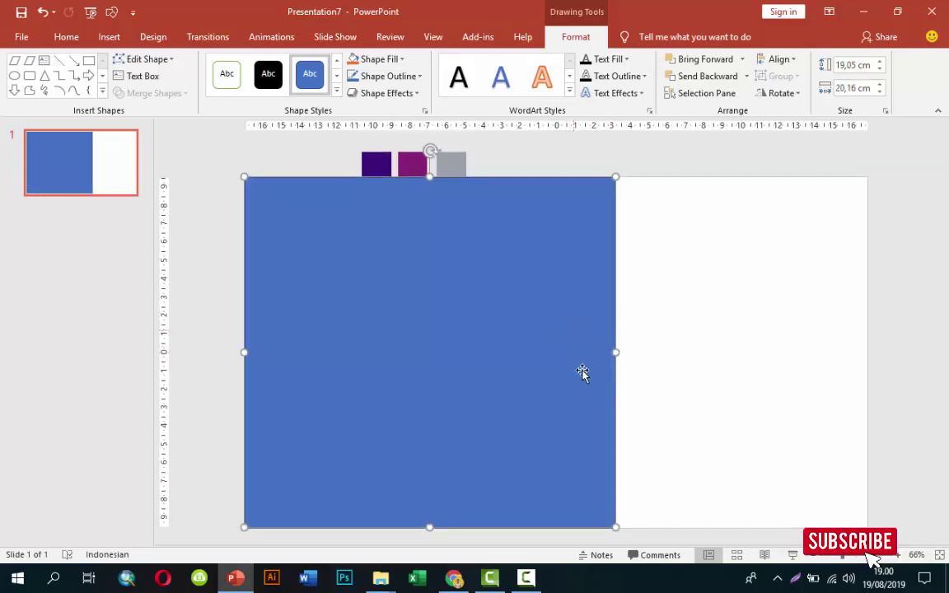
- Use Edit Points to pull the bottom-right corner left, slanting the right edge
right_click(582, 363)
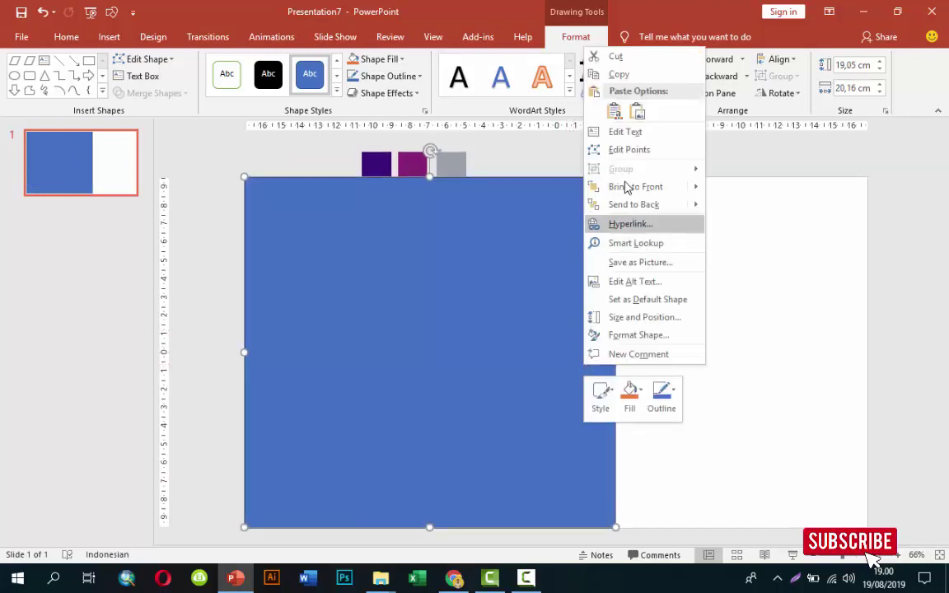
left_click(624, 152)
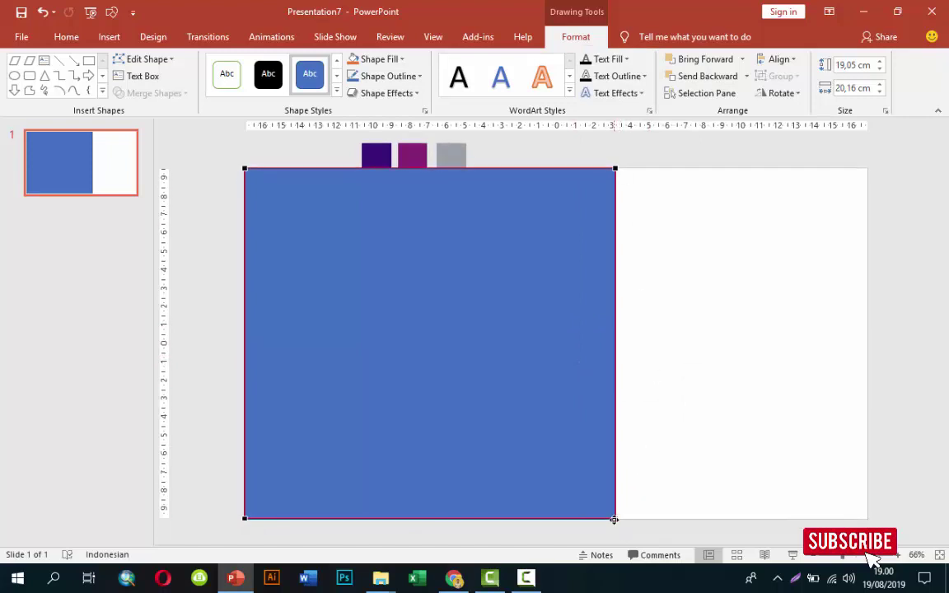
left_click(614, 520)
left_click_drag(615, 520, 520, 520)
- Change the slanted panel's fill to Picture or texture fill, showing the tan texture
left_click(606, 458)
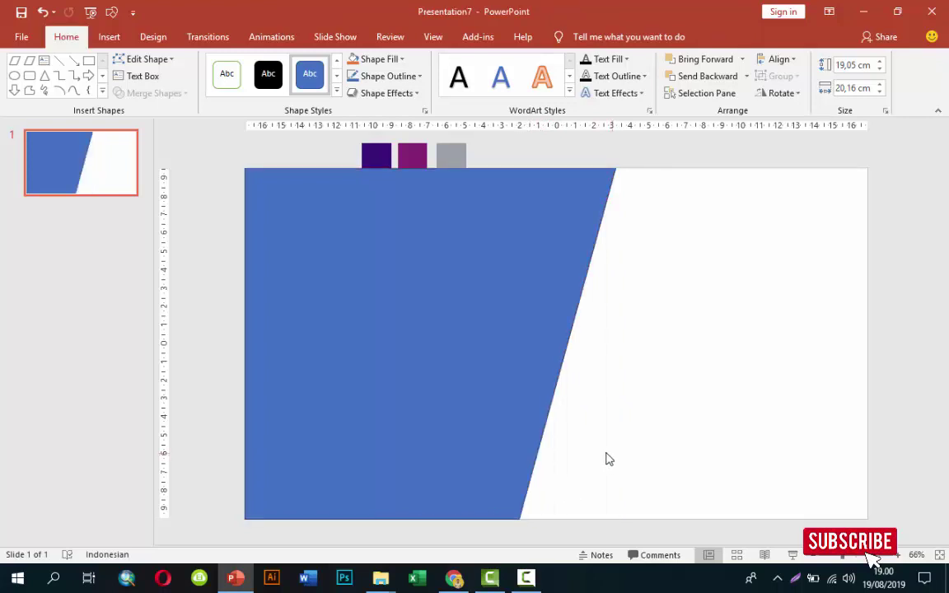
left_click(502, 413)
right_click(501, 413)
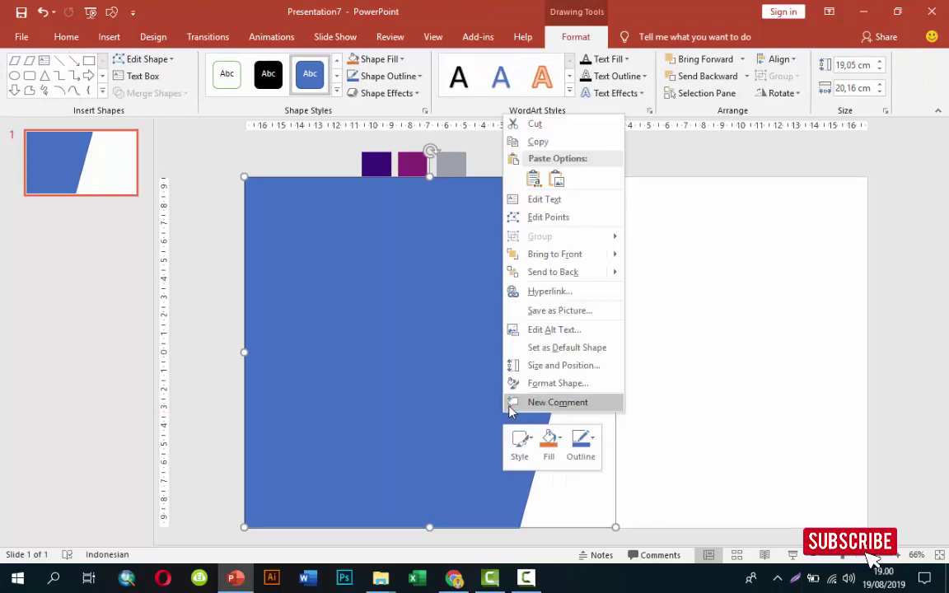
left_click(527, 387)
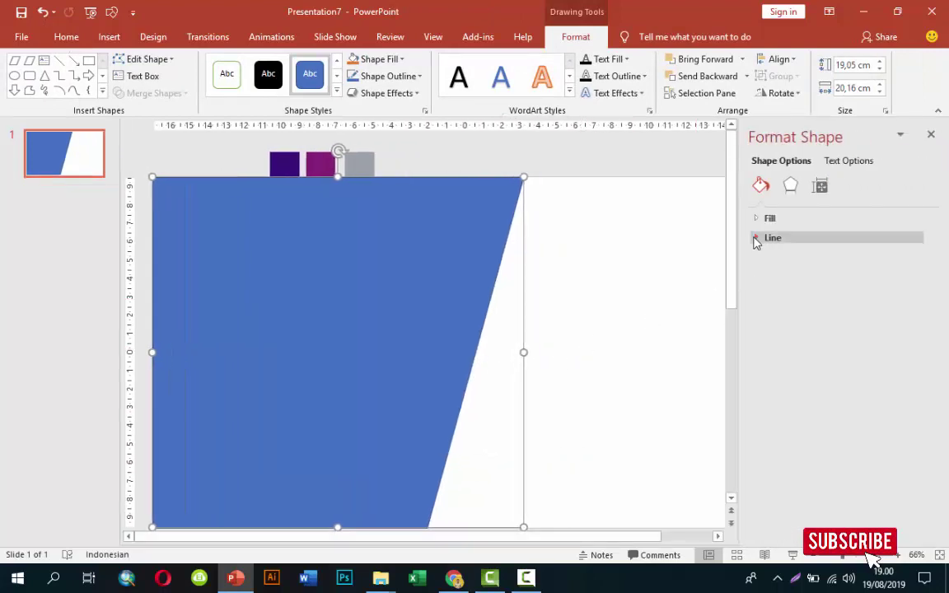
left_click(760, 238)
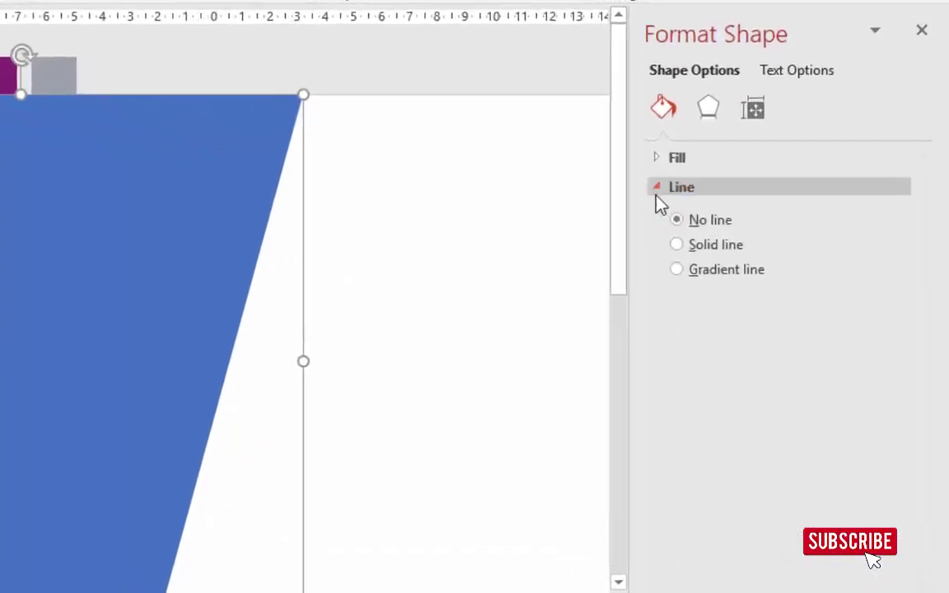
left_click(721, 218)
left_click(636, 145)
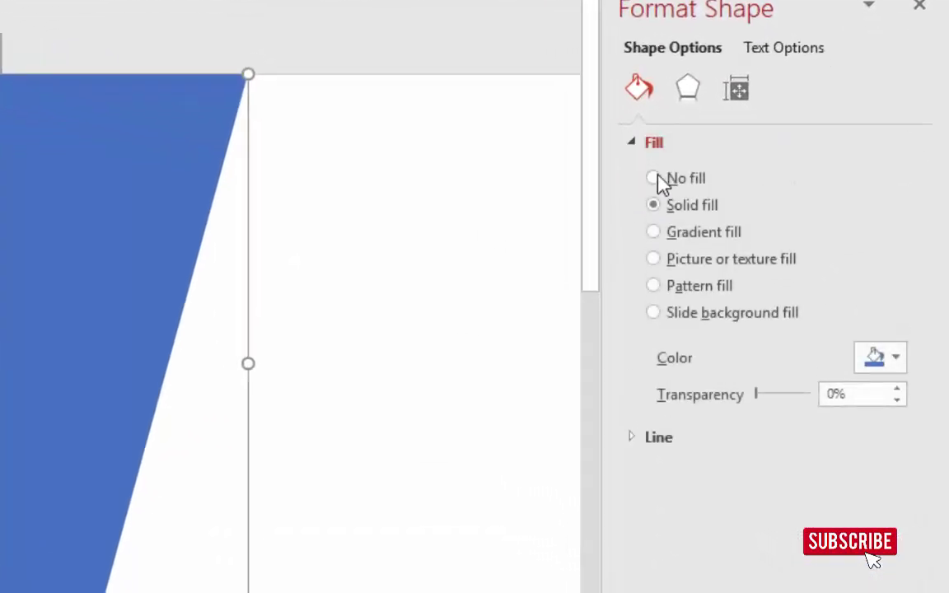
left_click(659, 259)
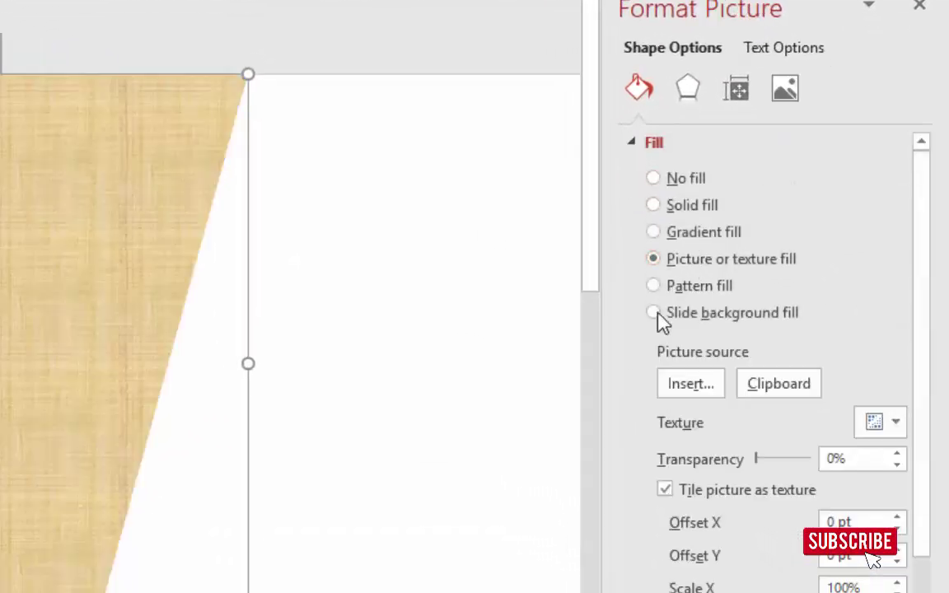
left_click(690, 387)
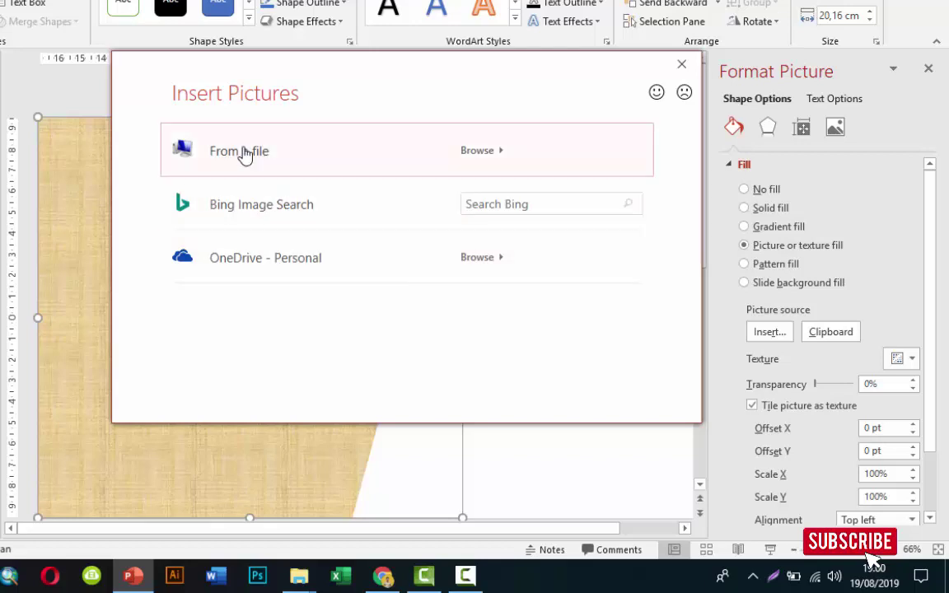
- Fill the panel with pexels-photo-218983 from VIDEO TUTORIAL YOUTUBE > IMAGE > CITY
left_click(244, 153)
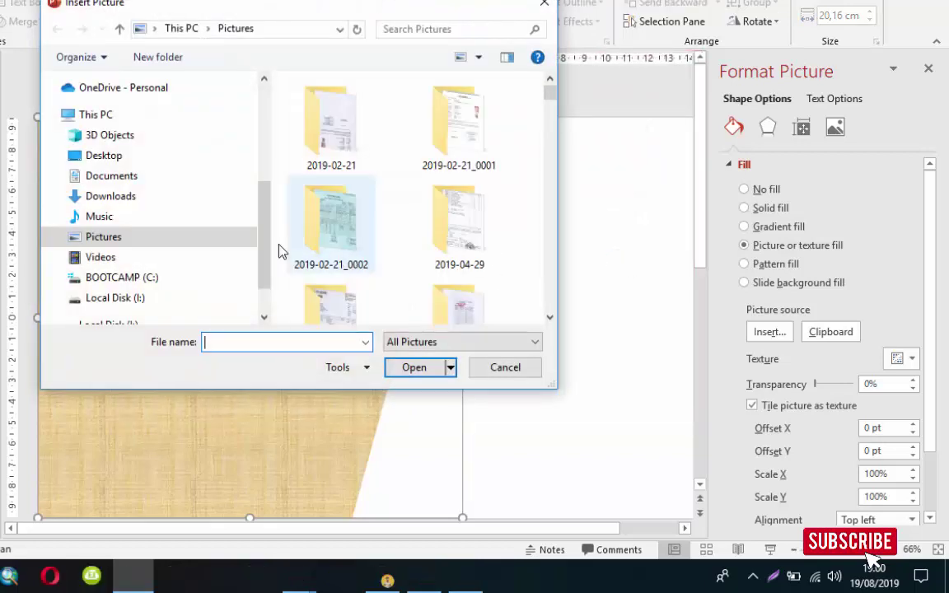
scroll(247, 239, "down", 1)
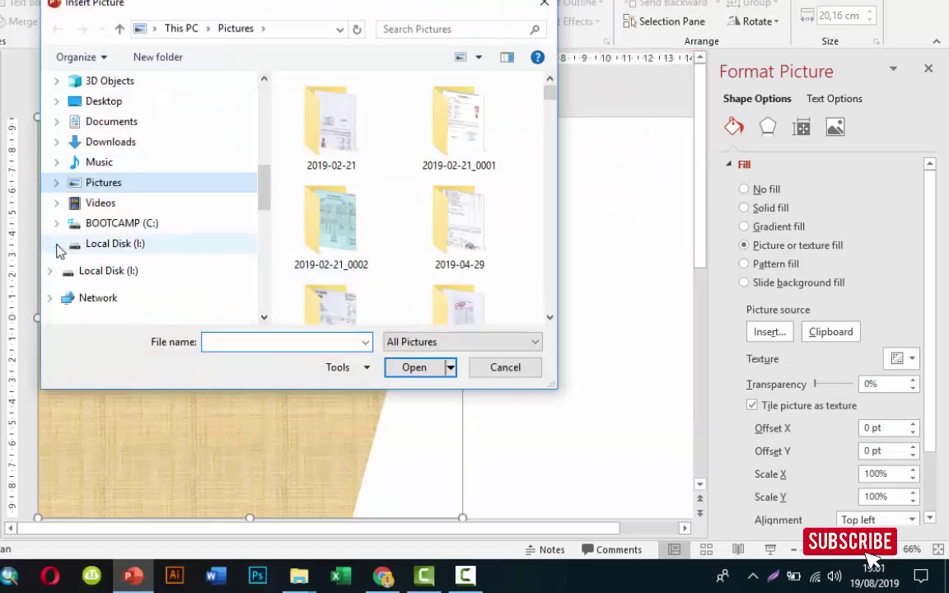
scroll(265, 227, "down", 3)
scroll(266, 239, "down", 3)
scroll(263, 251, "down", 3)
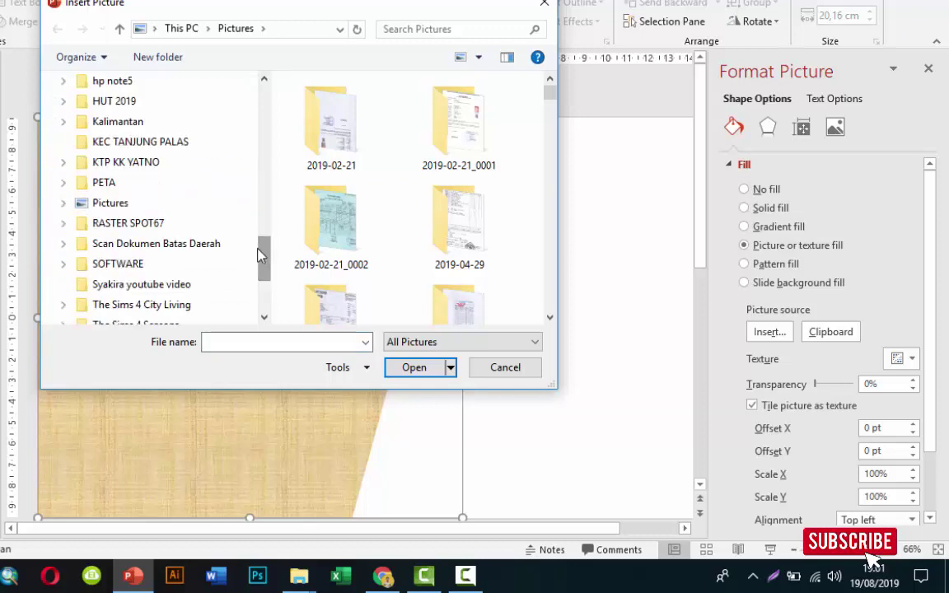
scroll(271, 260, "down", 2)
scroll(266, 280, "down", 2)
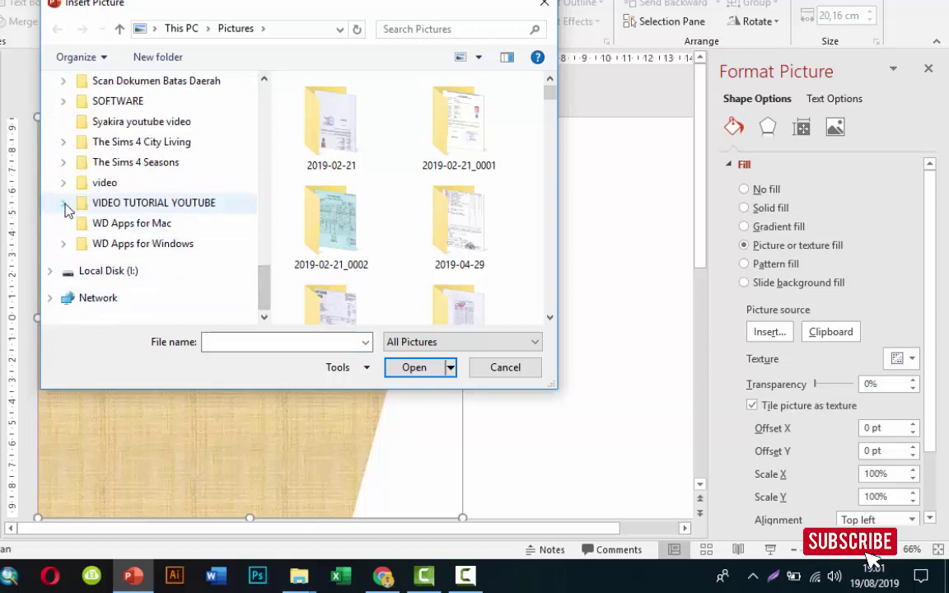
left_click(63, 202)
left_click(114, 203)
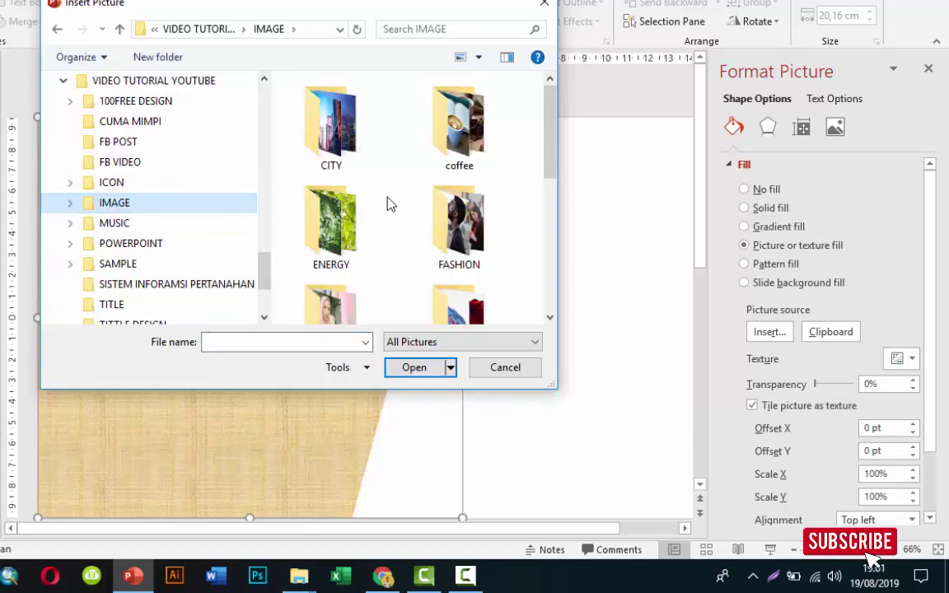
double_click(335, 153)
scroll(488, 238, "down", 3)
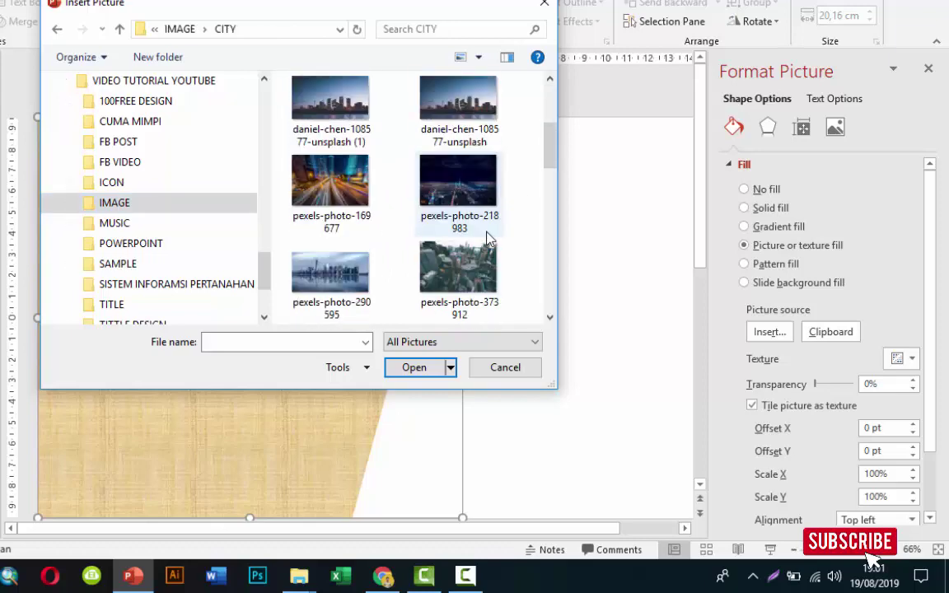
left_click(474, 199)
left_click(426, 369)
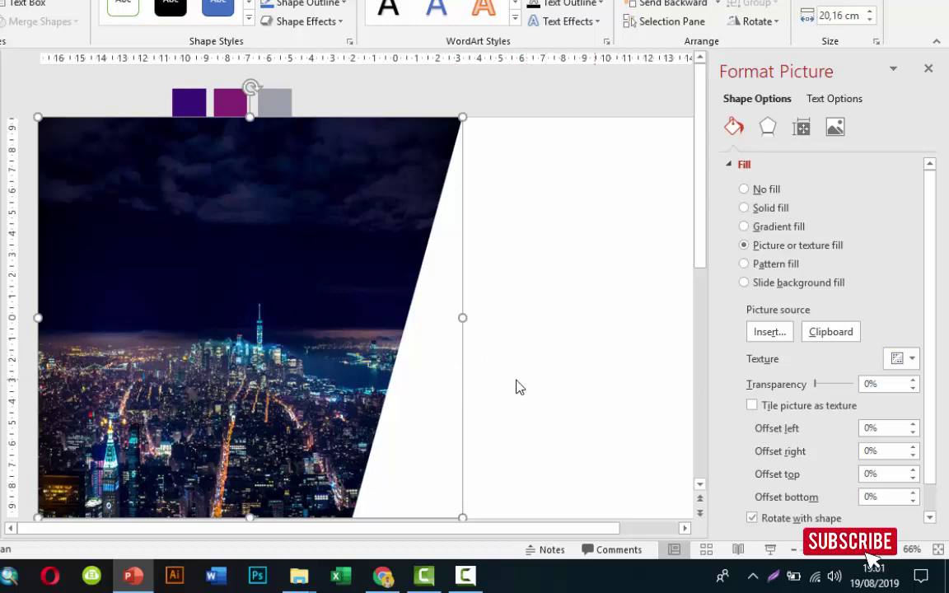
- Reposition the city photo in the panel with offset left -33% and offset right -16%
left_click(912, 433)
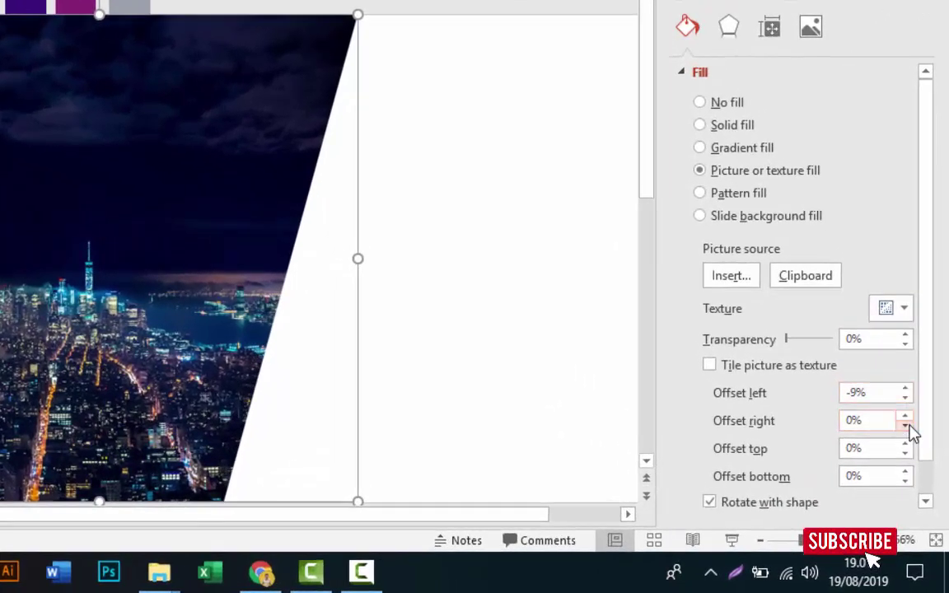
left_click_drag(911, 434, 910, 432)
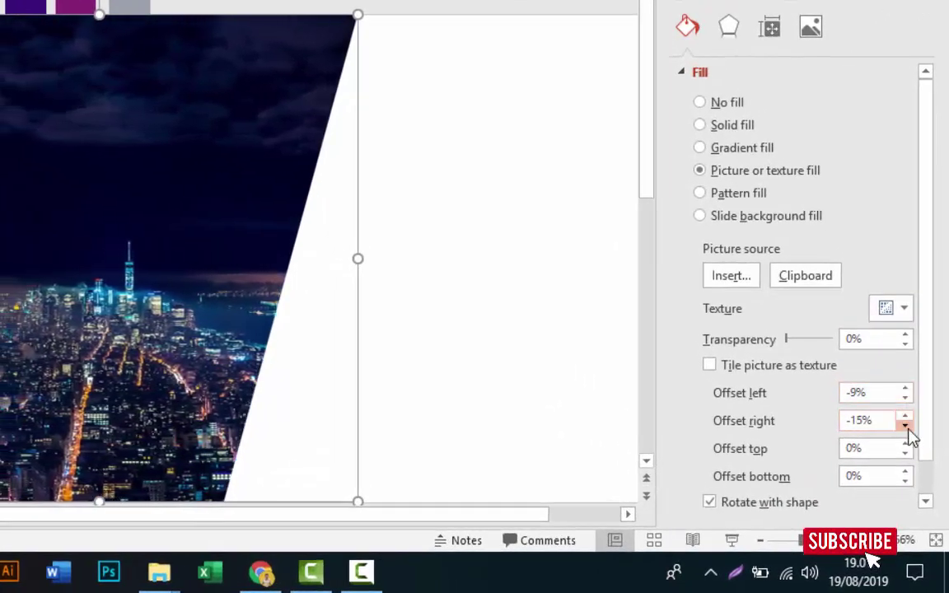
left_click(906, 399)
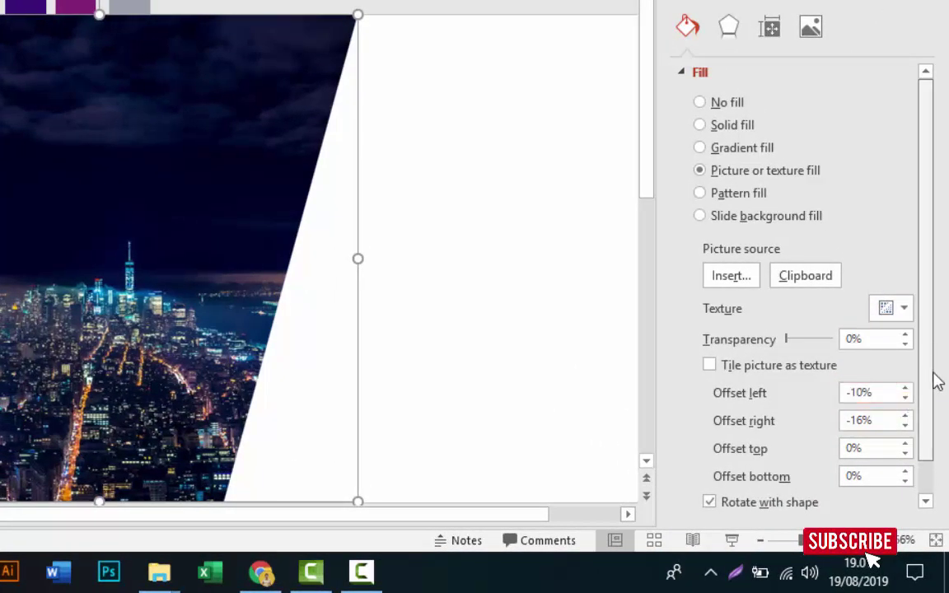
scroll(909, 393, "down", 1)
left_click_drag(906, 363, 906, 368)
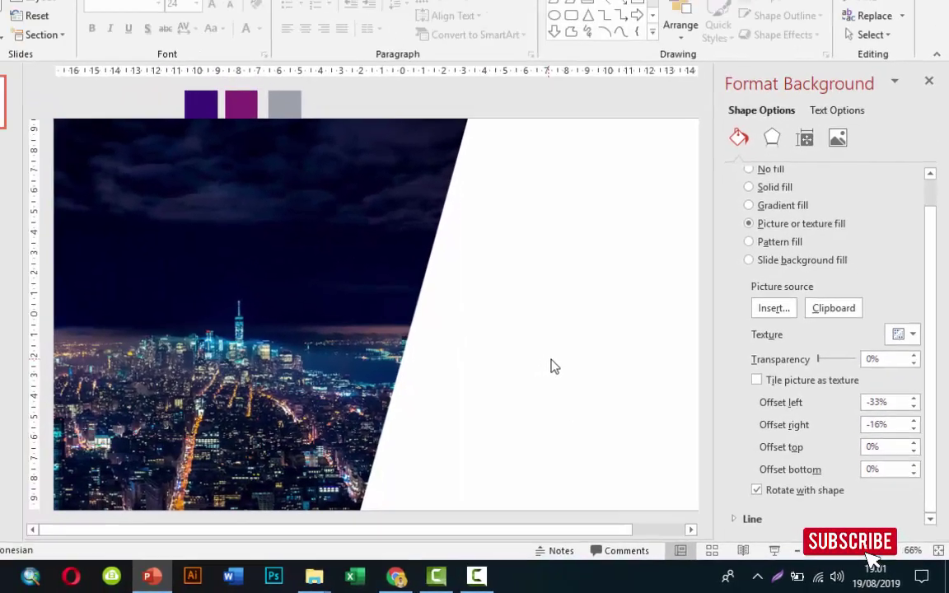
left_click(553, 366)
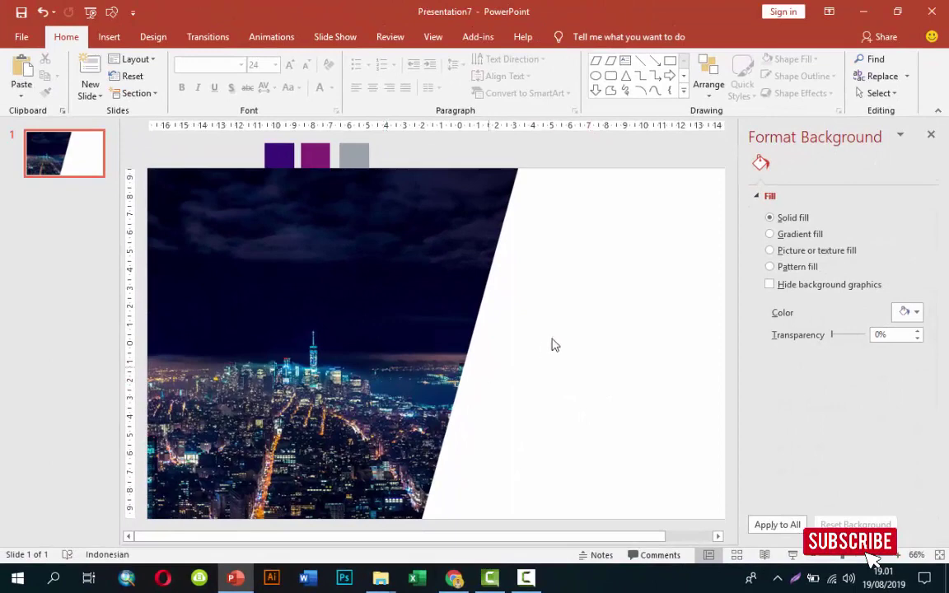
left_click(107, 37)
left_click(273, 85)
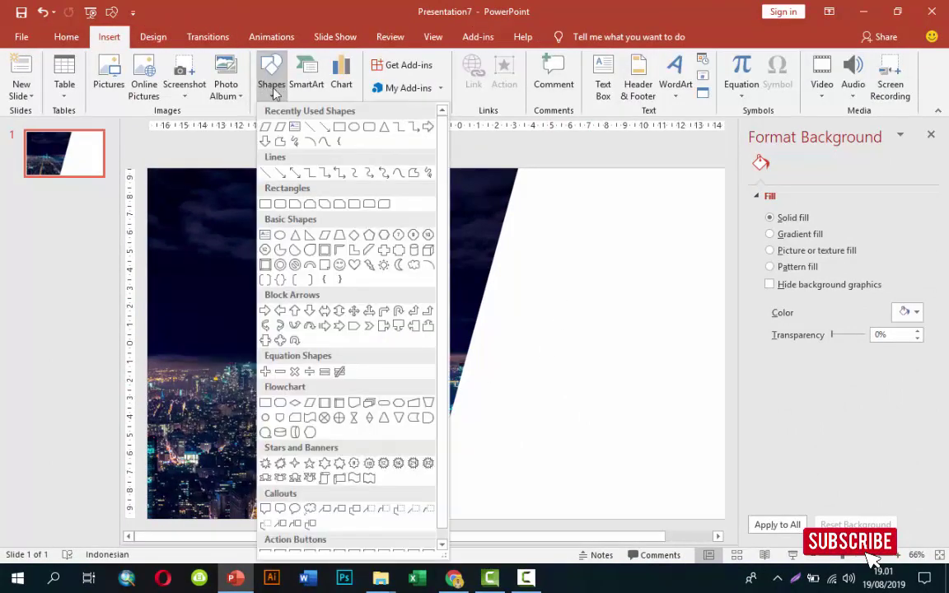
- Draw a tall parallelogram and narrow it to a slim bar along the panel's slanted edge
left_click(282, 130)
mouse_move(409, 400)
left_mouse_down()
mouse_move(413, 521)
mouse_move(427, 519)
left_mouse_up()
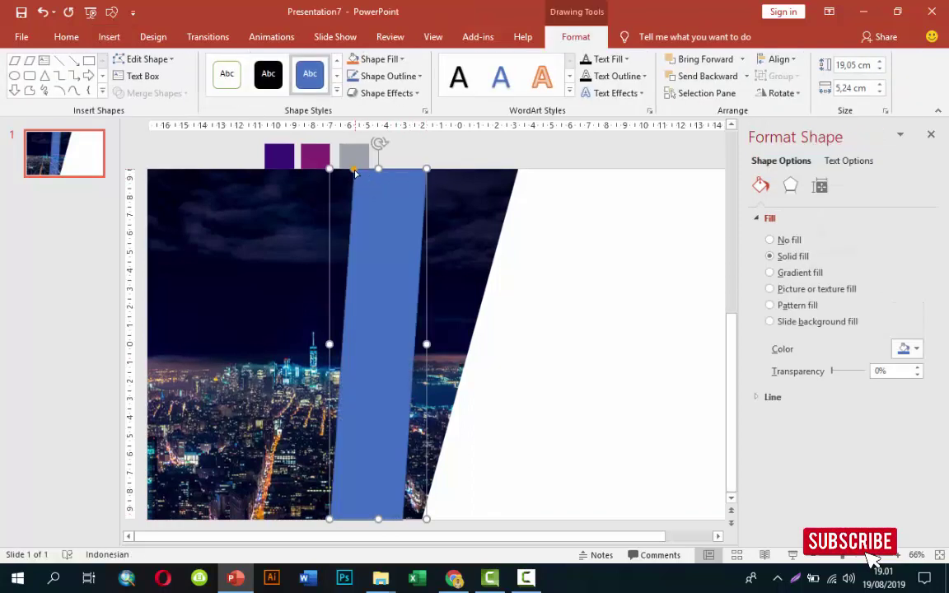
left_click_drag(354, 173, 382, 174)
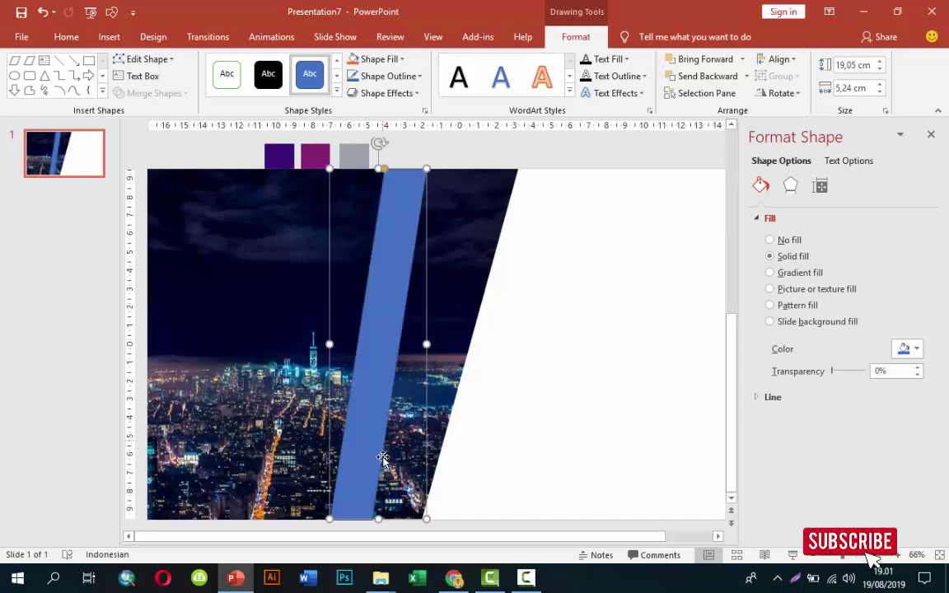
left_click_drag(426, 345, 503, 354)
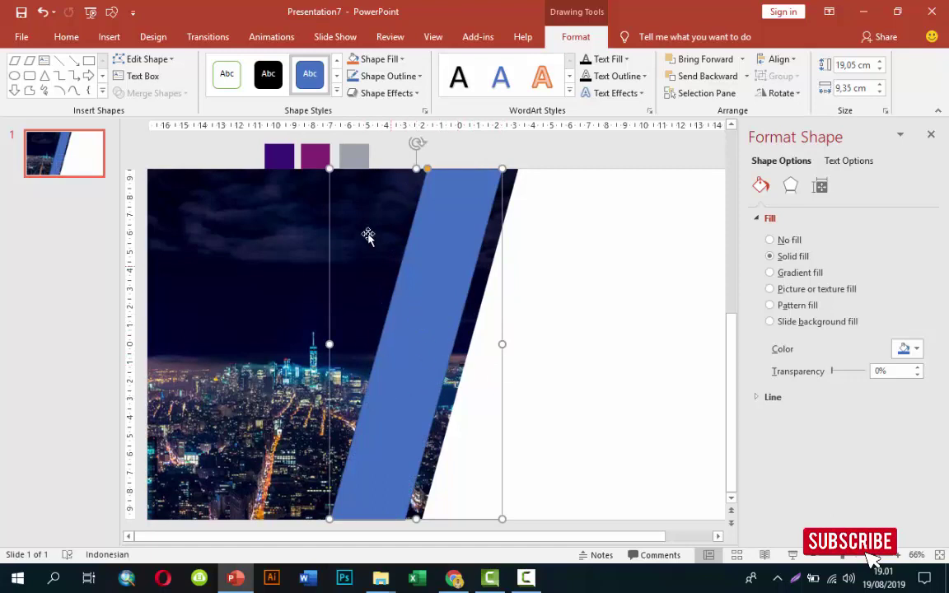
left_click_drag(428, 170, 467, 169)
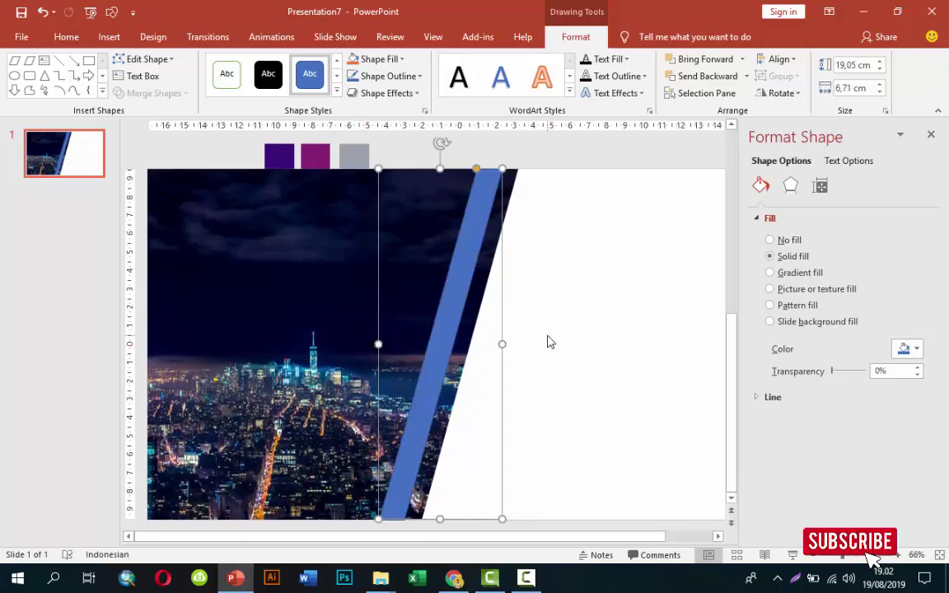
- Make the bar dark purple with no outline, then duplicate it to the left
left_click(758, 397)
left_click(789, 420)
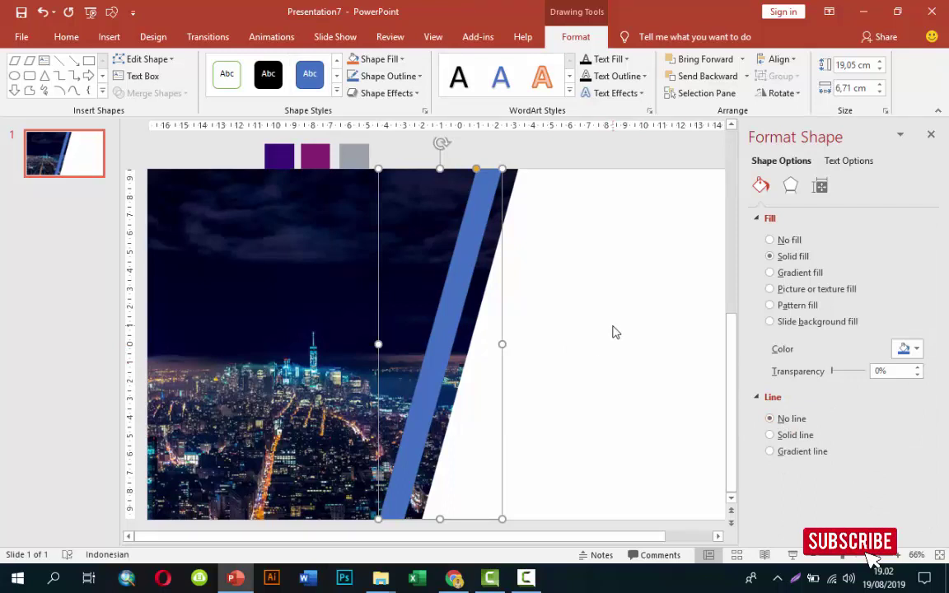
left_click(900, 347)
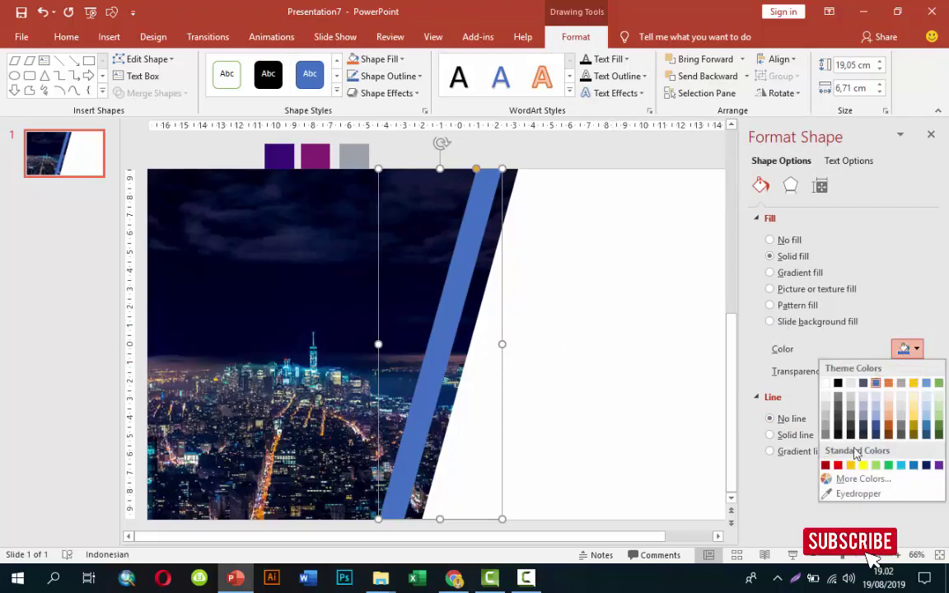
left_click(850, 500)
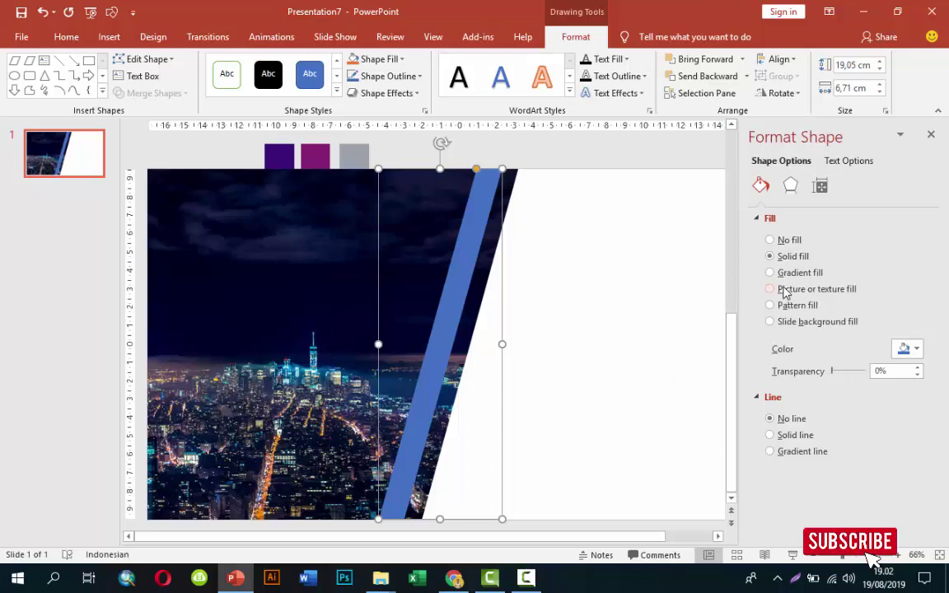
left_click(288, 156)
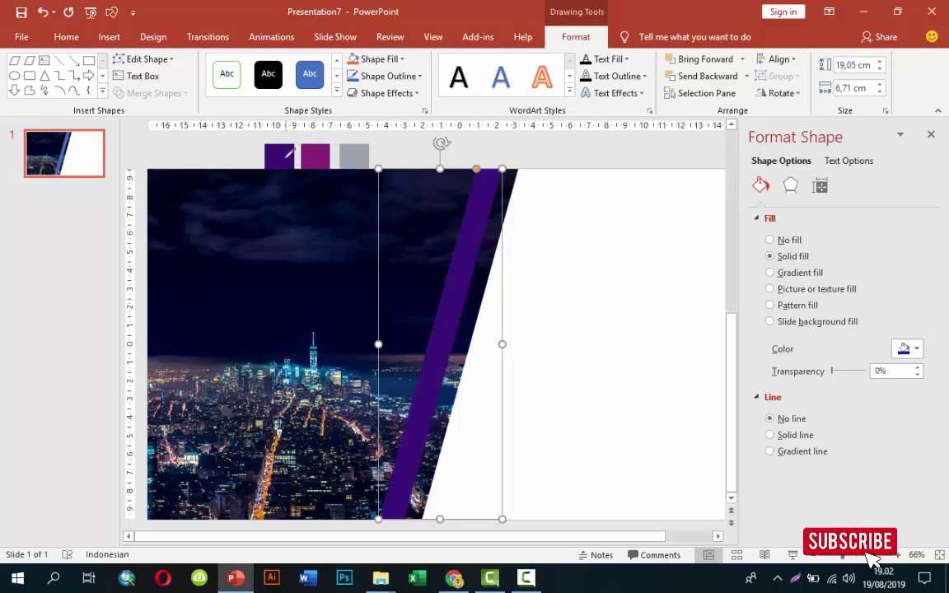
left_click_drag(471, 252, 300, 256)
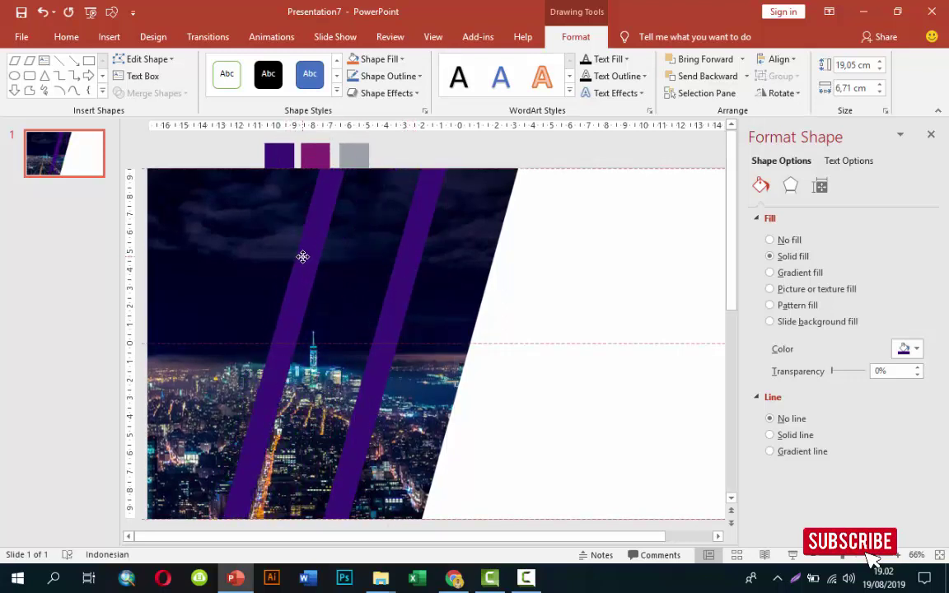
- Place the copied bar and recolour it magenta using the eyedropper on the magenta swatch
left_click_drag(303, 257, 315, 258, "ctrl")
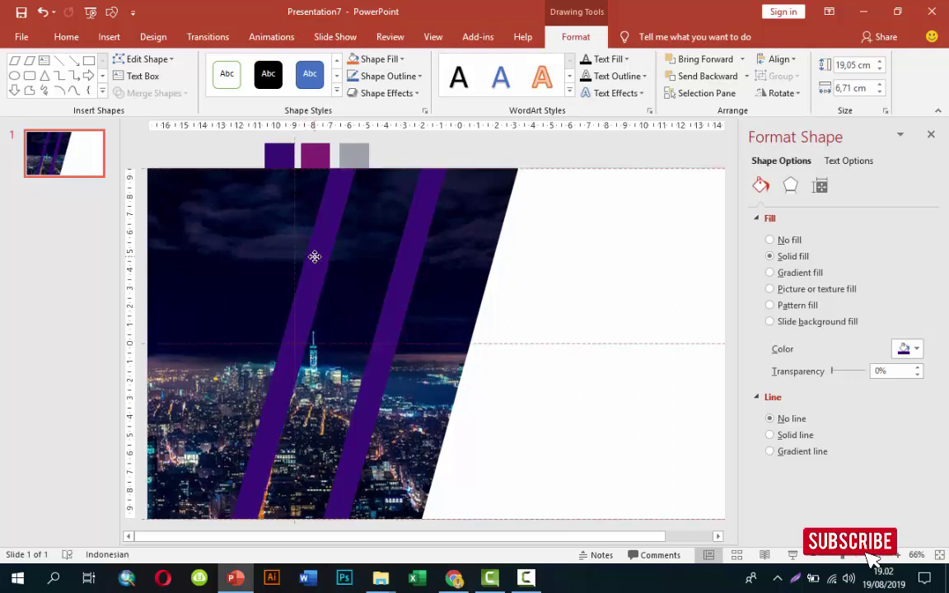
left_click(907, 349)
left_click(853, 522)
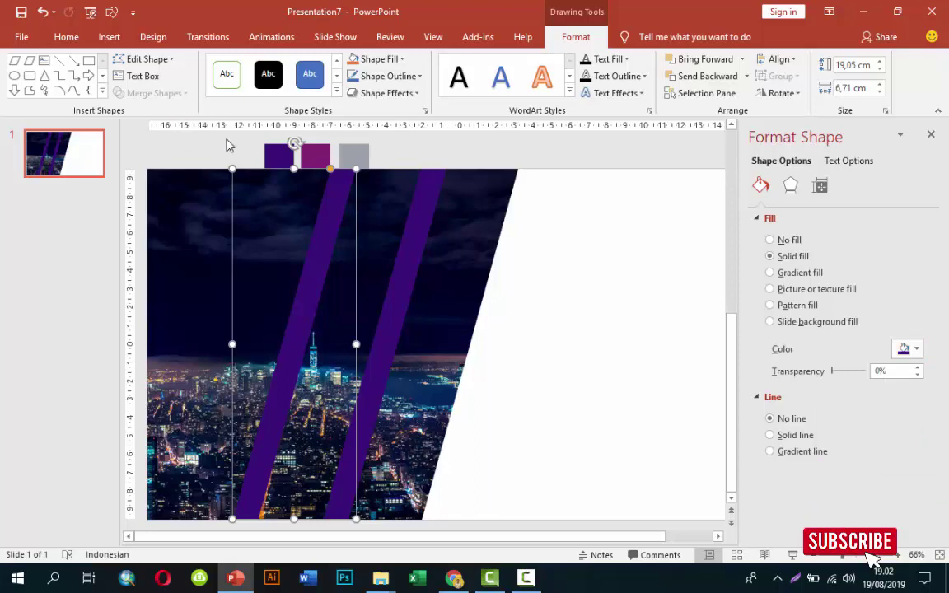
left_click(319, 157)
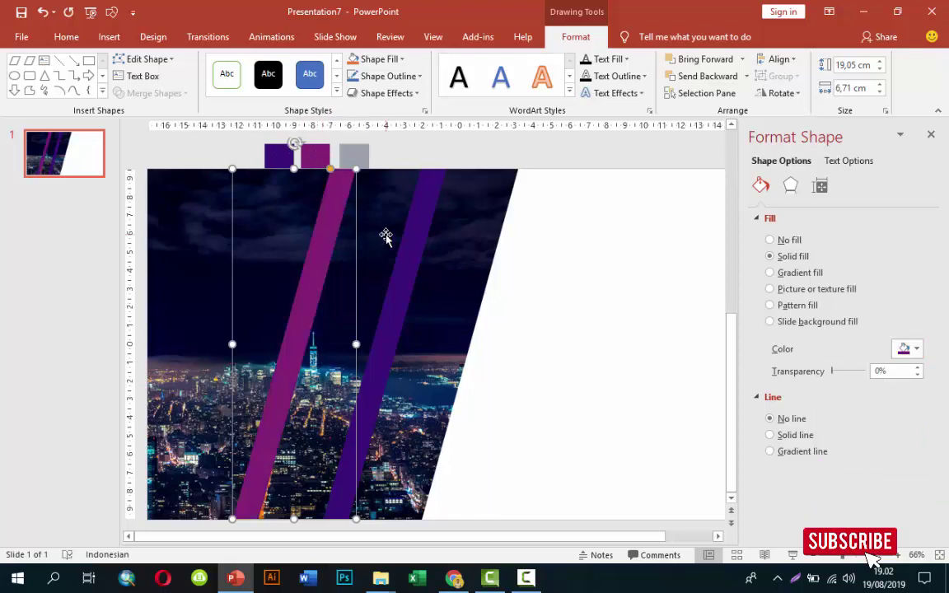
- Duplicate the magenta bar further left and lighten it to bright pink via More Colors
left_click_drag(360, 258, 270, 247)
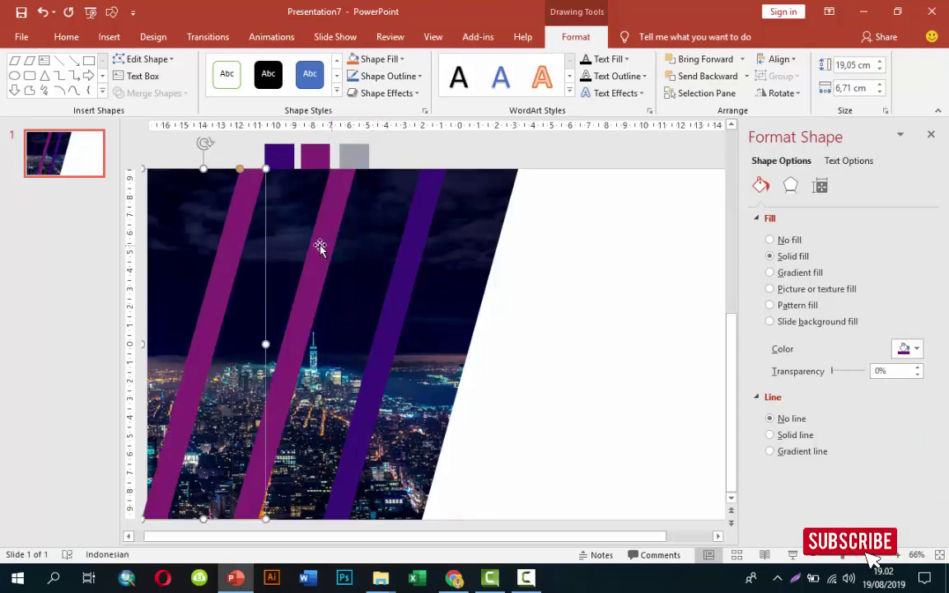
left_click(903, 350)
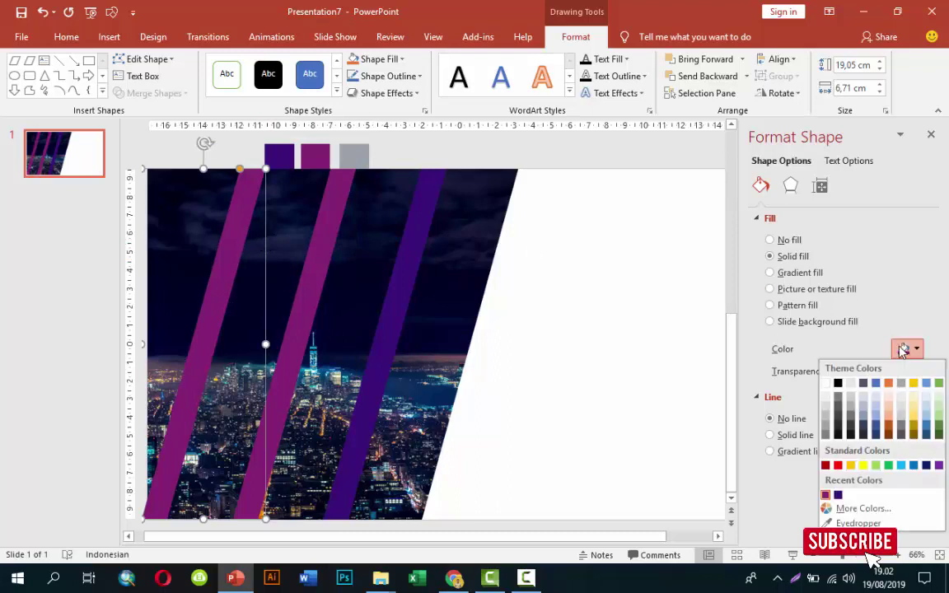
left_click(862, 508)
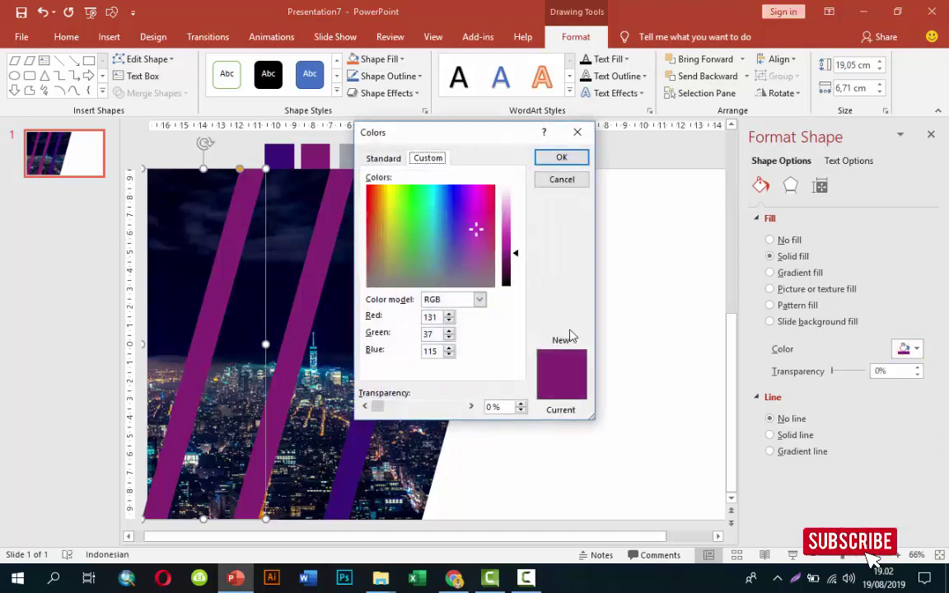
left_click(516, 251)
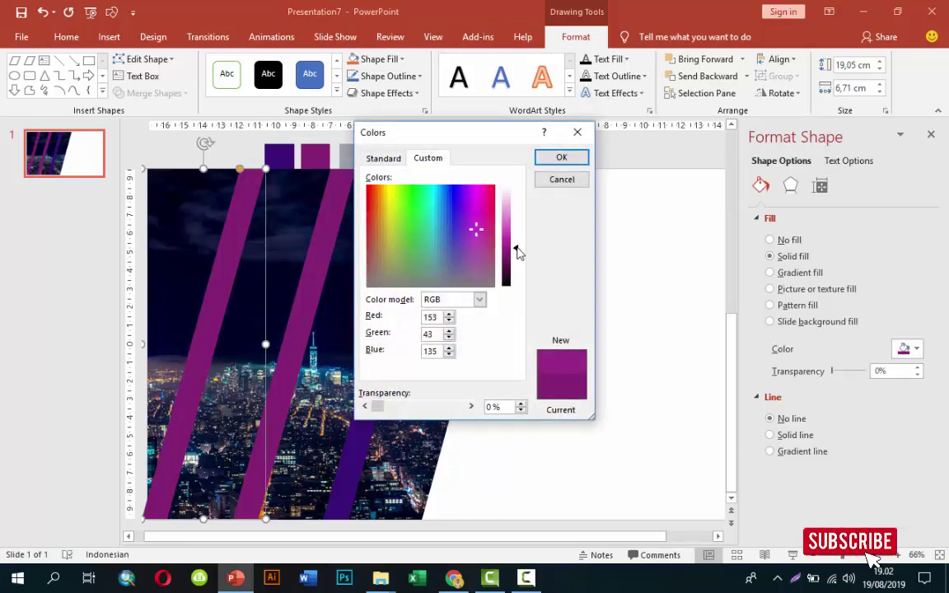
left_click_drag(516, 248, 516, 232)
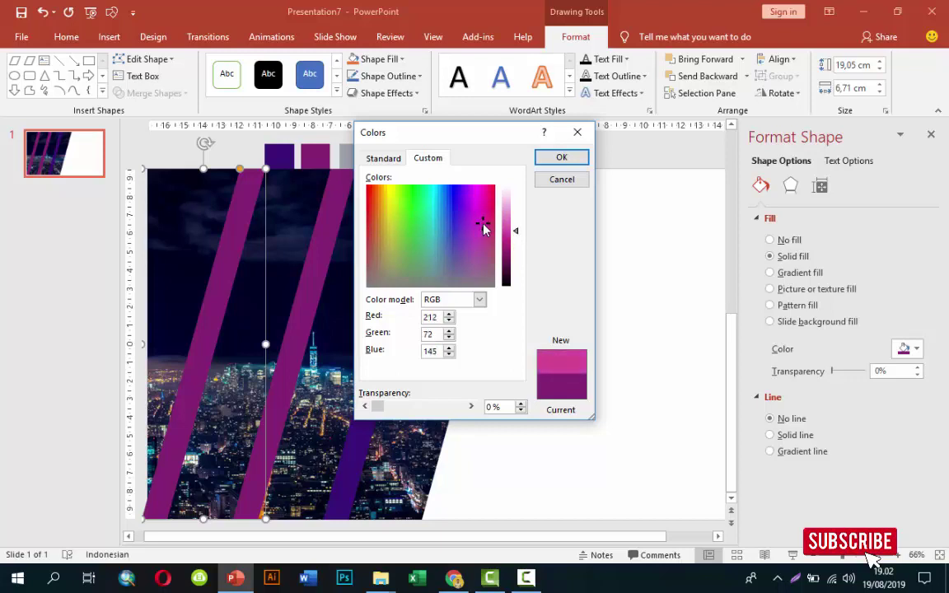
left_click(568, 158)
left_click(586, 288)
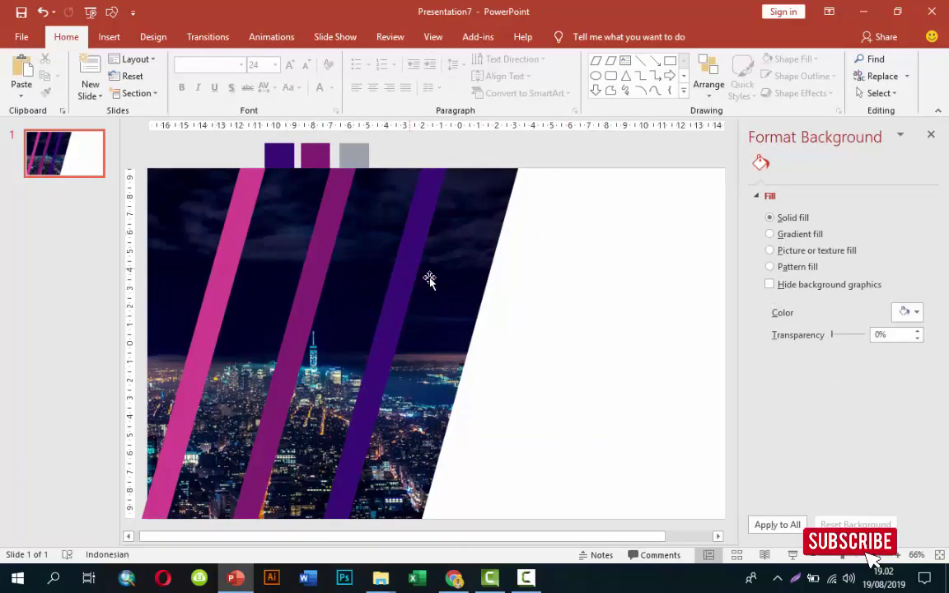
left_click(528, 579)
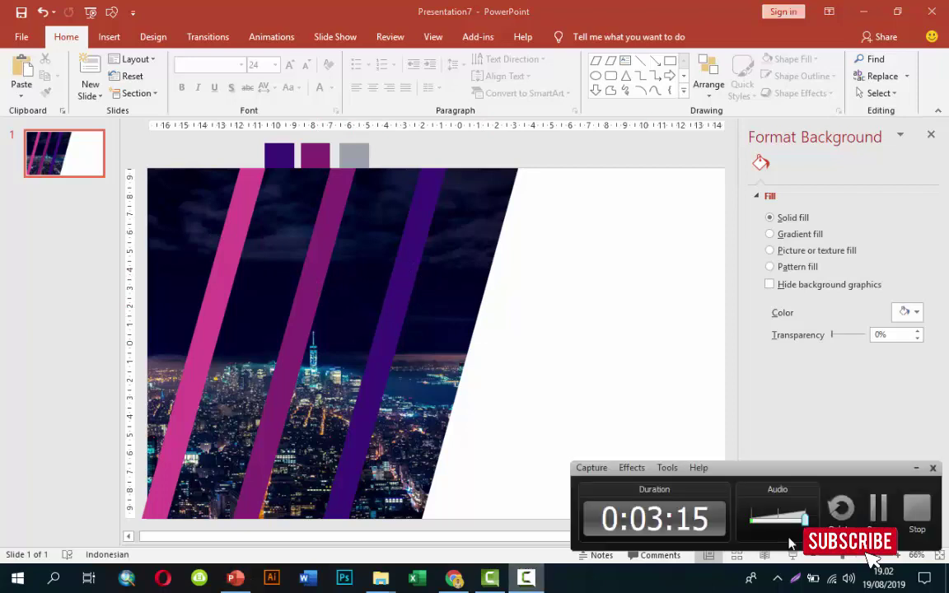
left_click(582, 404)
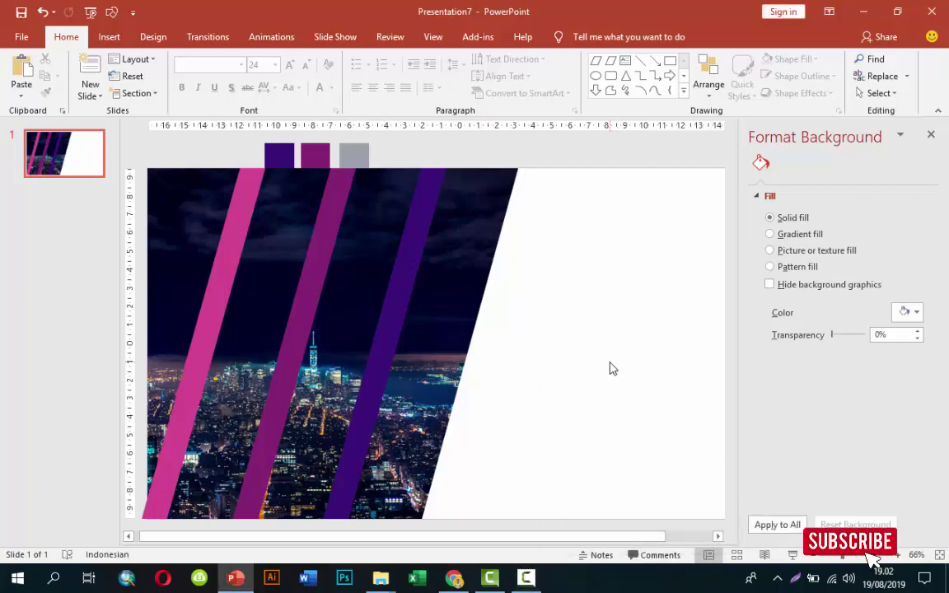
scroll(610, 368, "down", 1)
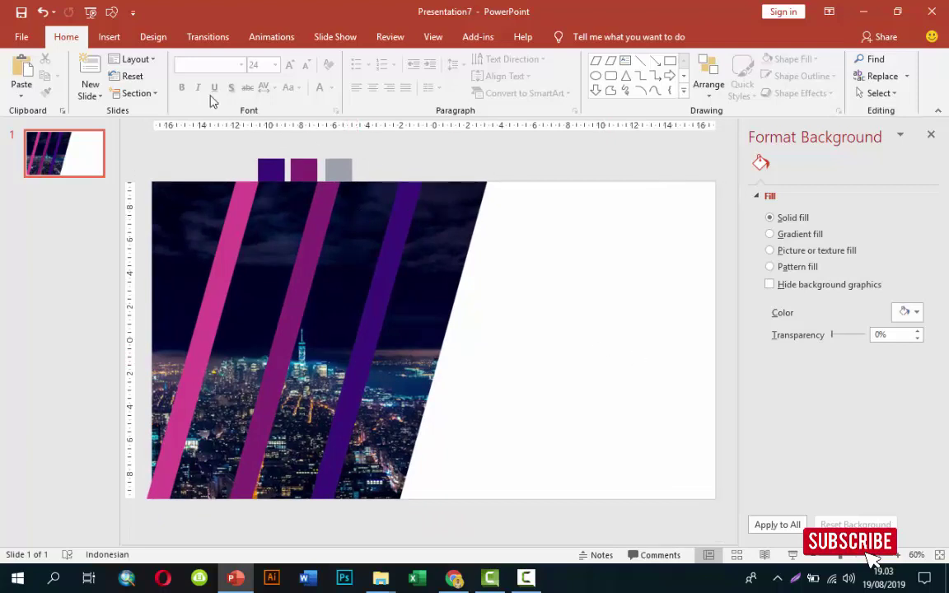
- Add a text box right of the photo panel reading JUDUL PRESENTASI
left_click(108, 36)
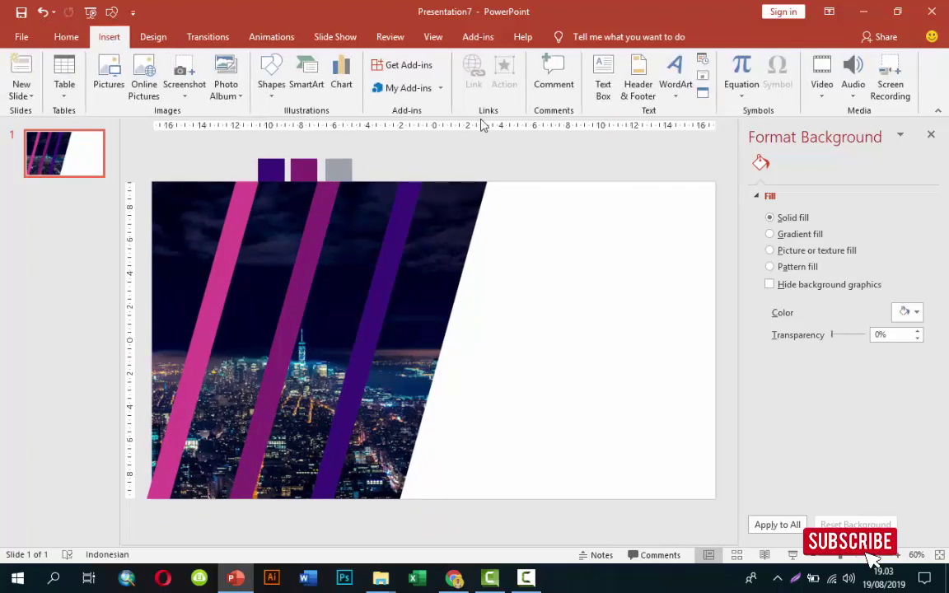
left_click(606, 76)
left_click(507, 245)
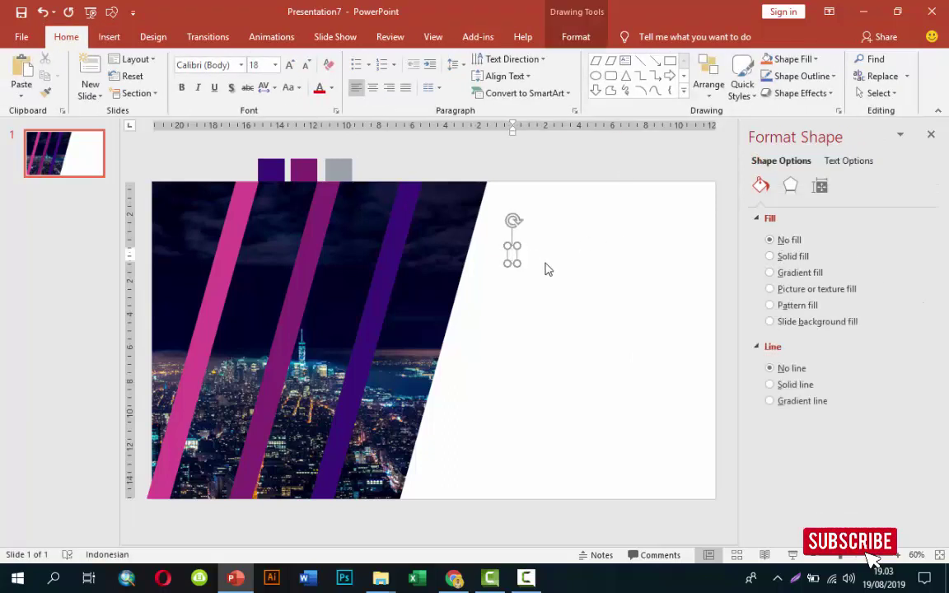
type("J")
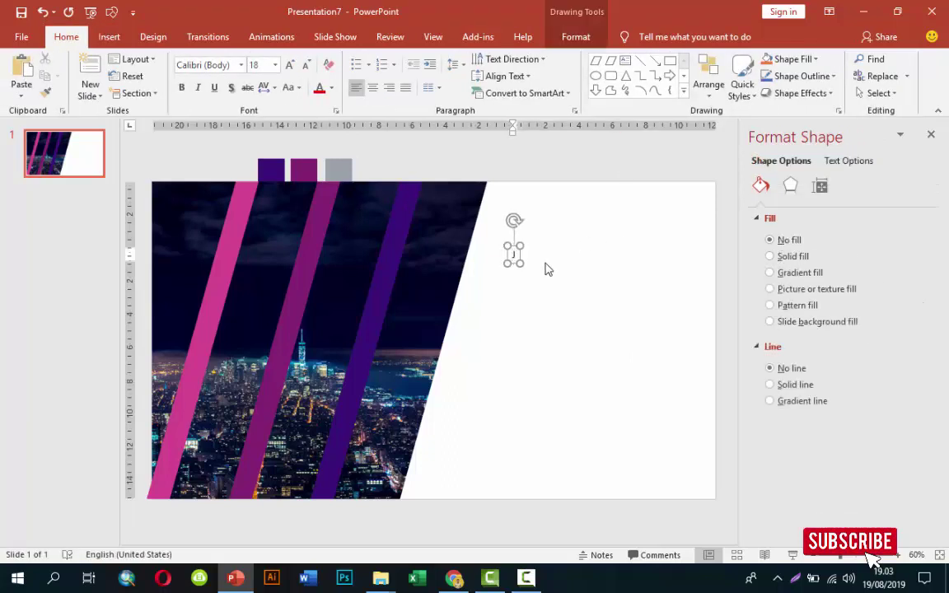
type("UDUL PRESE")
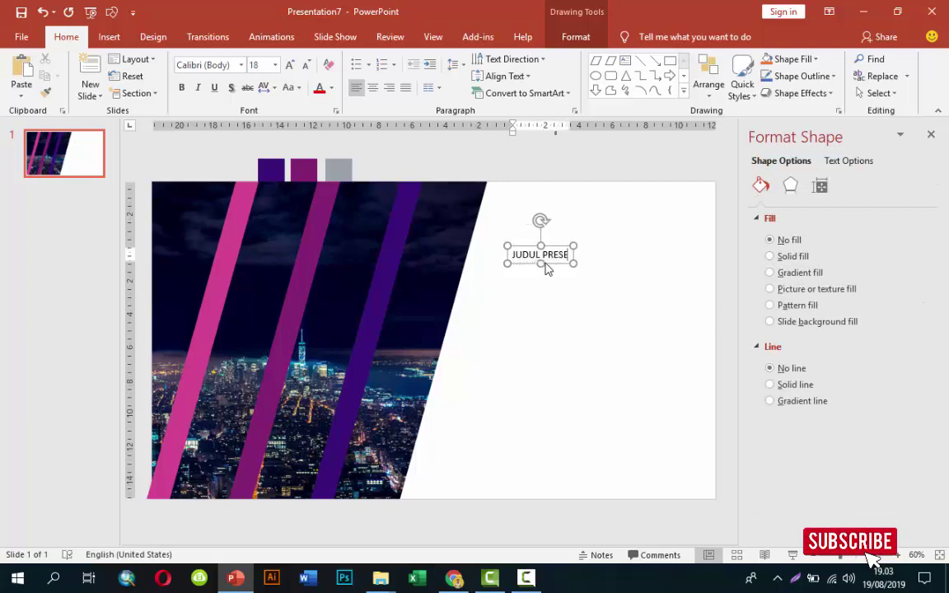
type("NTASI")
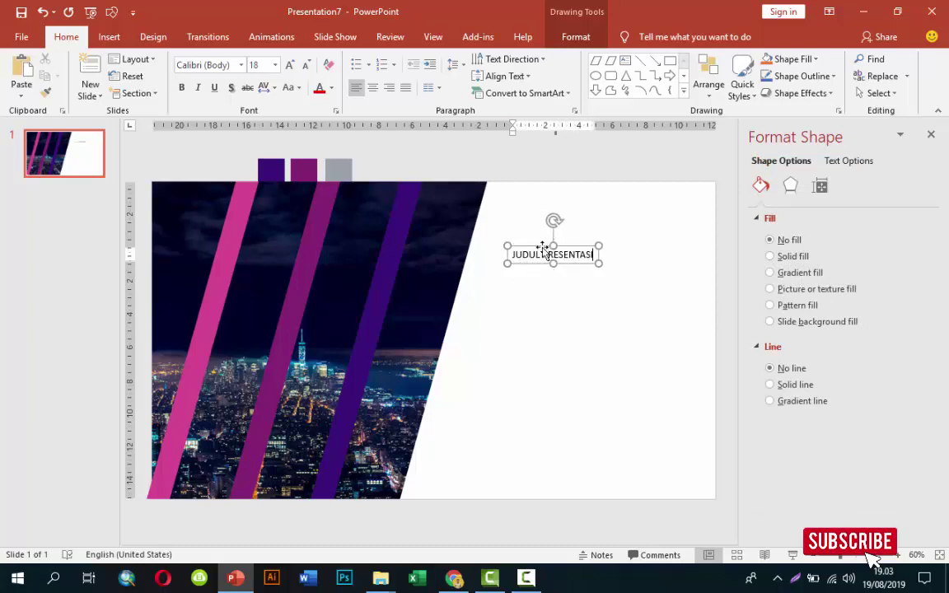
- Format the title as bold 28 pt Open Sans and move it up and left
left_click(540, 247)
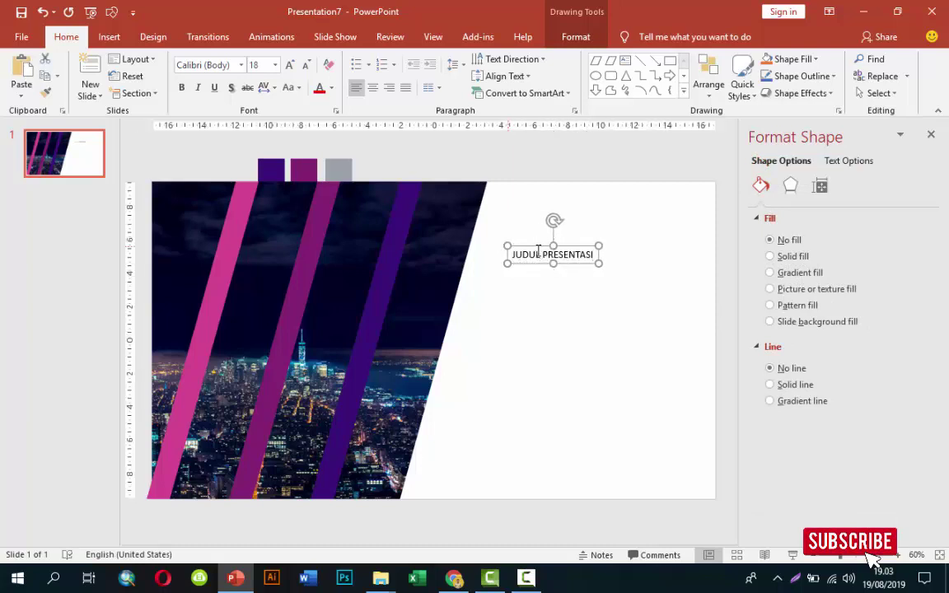
left_click(228, 66)
type("Open Sa")
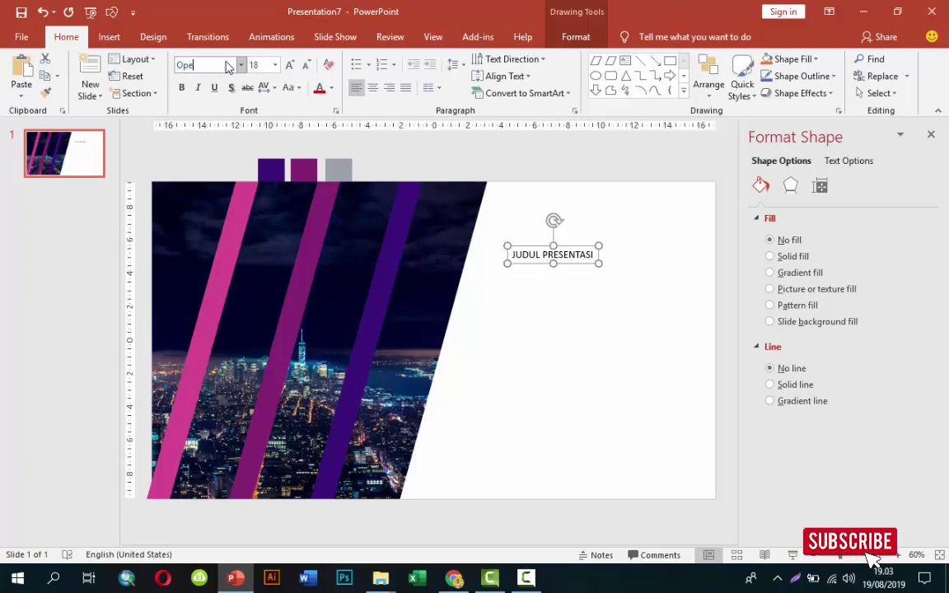
type("ns")
key("Return")
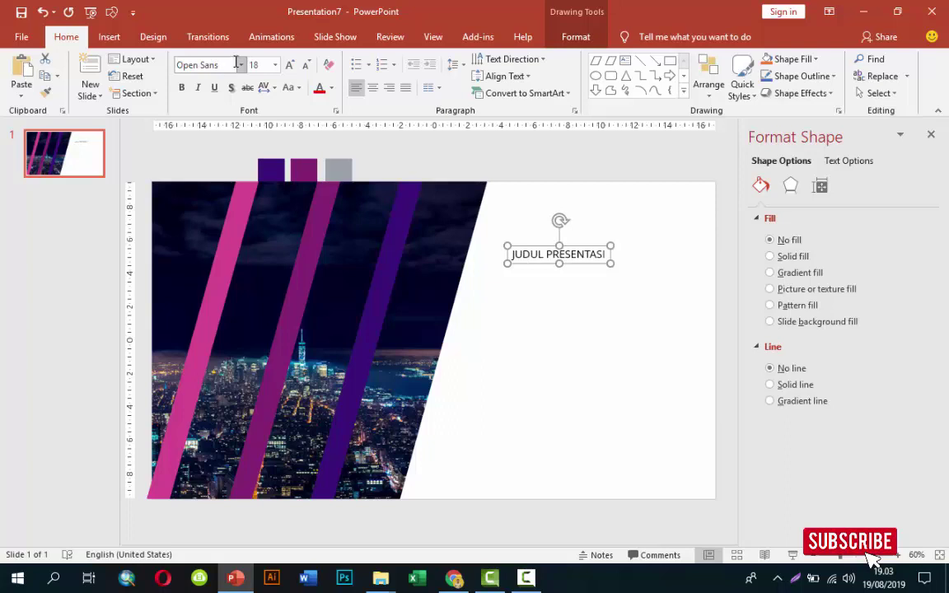
left_click(181, 87)
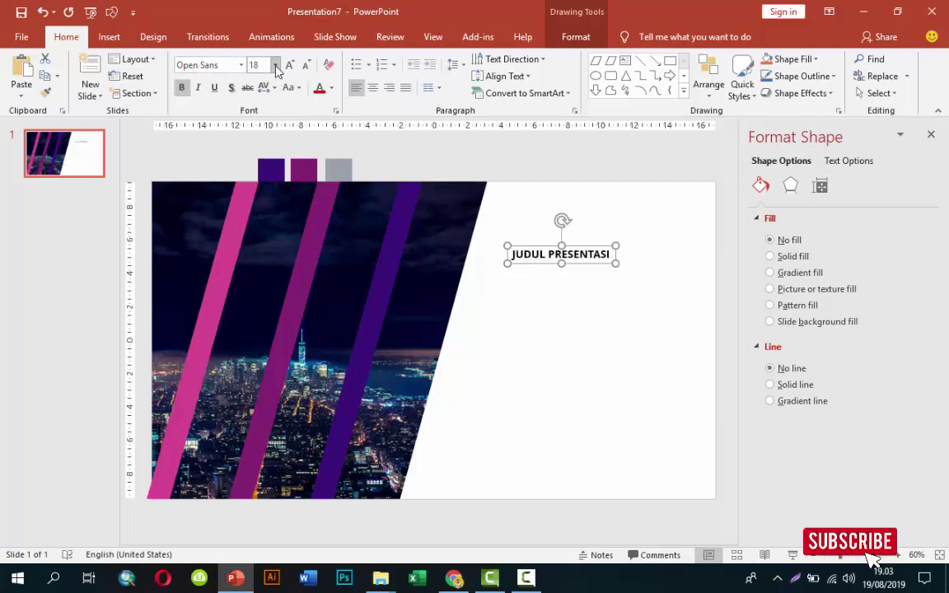
left_click(276, 66)
left_click(255, 237)
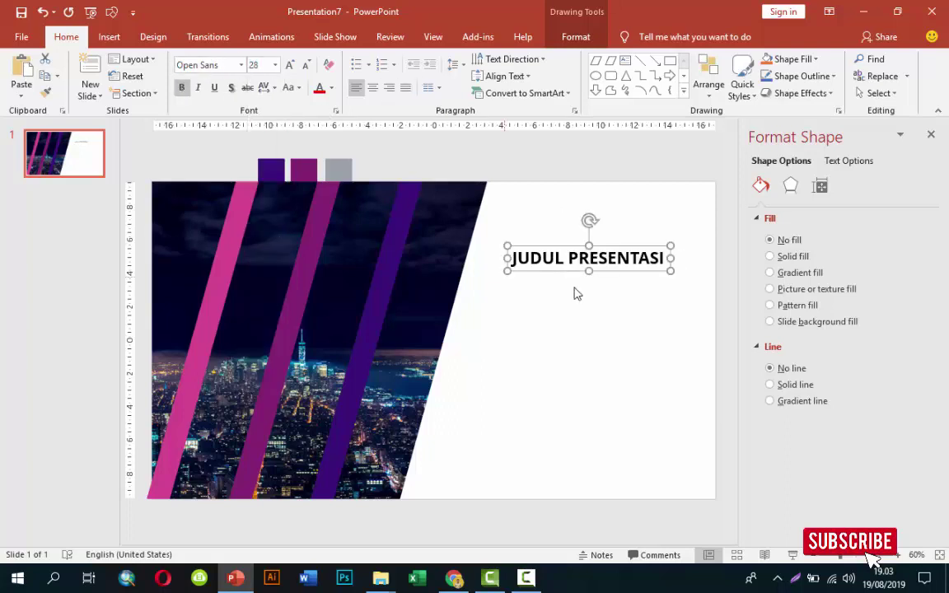
mouse_move(534, 250)
left_mouse_down()
mouse_move(547, 215)
mouse_move(658, 220)
left_mouse_up()
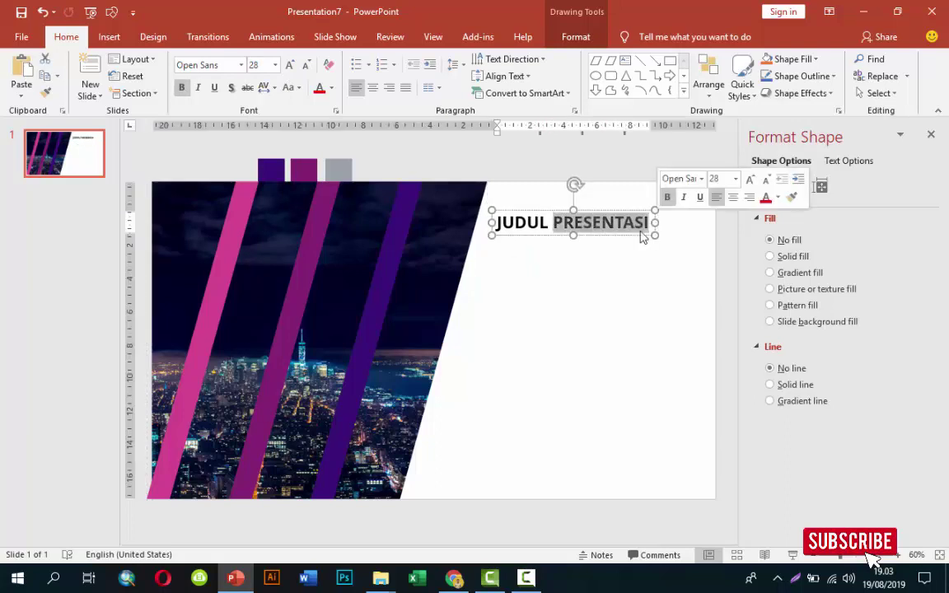
- Give the title text a gradient fill with a dark purple starting stop
left_click(851, 161)
left_click(792, 275)
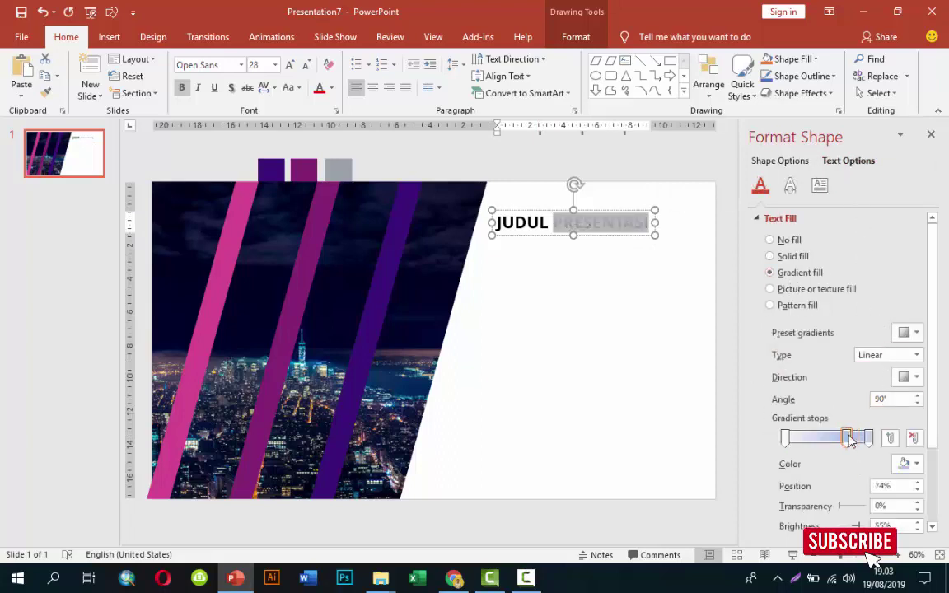
left_click(785, 438)
left_click(904, 464)
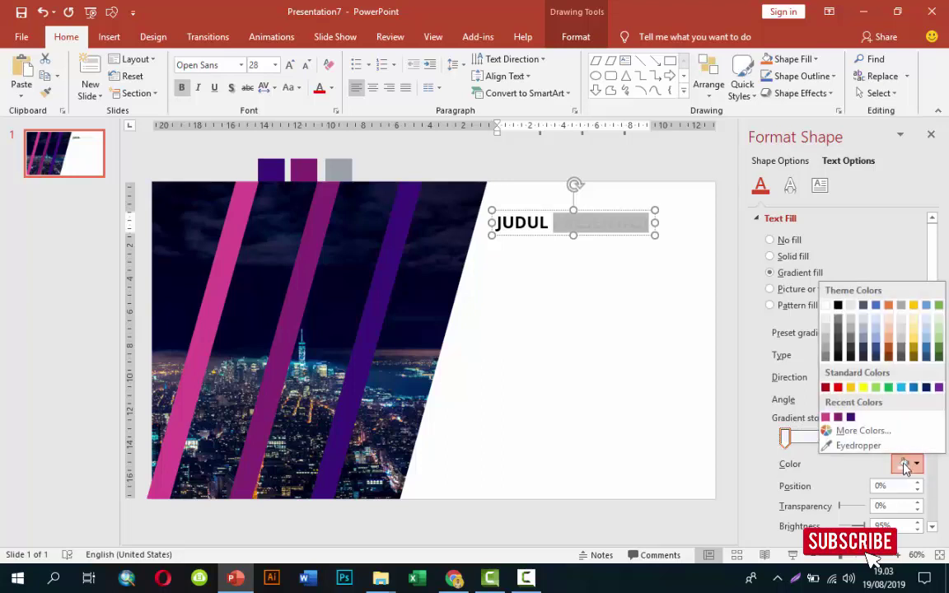
left_click(850, 417)
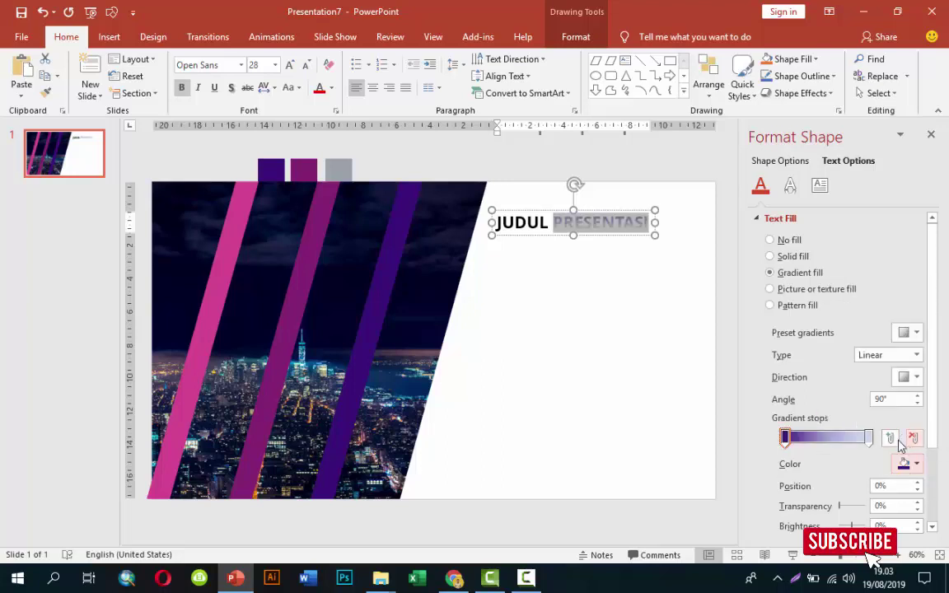
- Set the gradient's ending stop to purple and choose a gradient direction
left_click(868, 438)
left_click(904, 464)
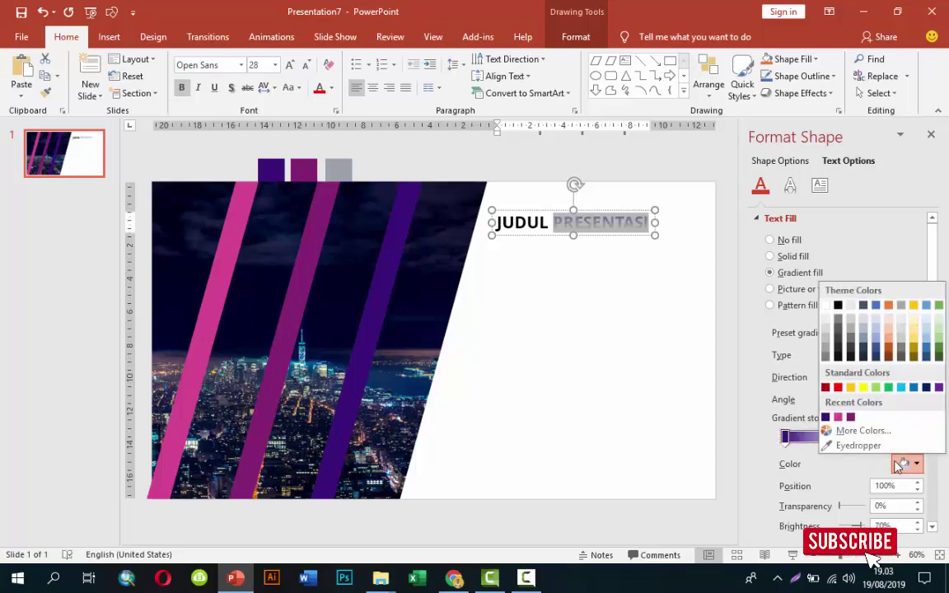
left_click(850, 417)
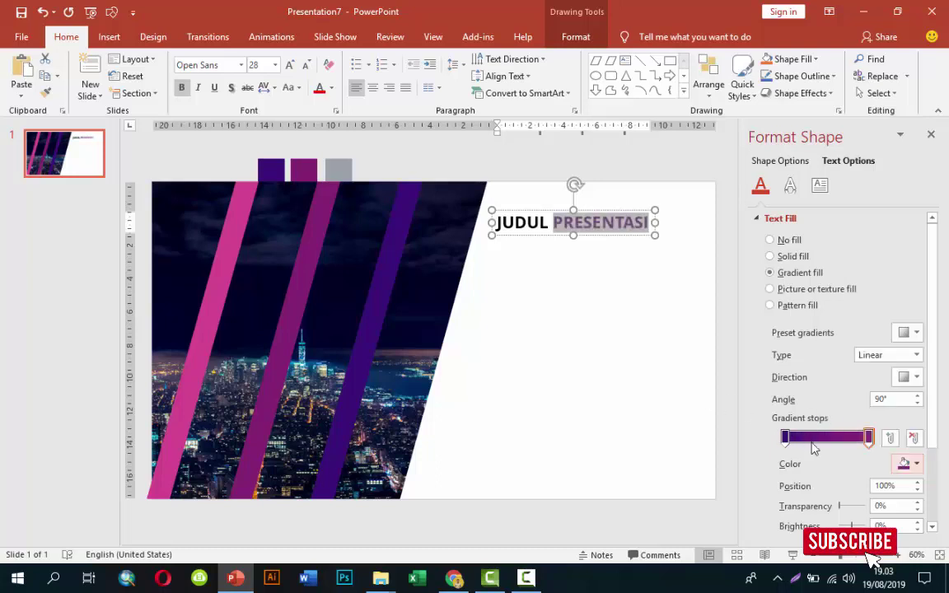
left_click(914, 376)
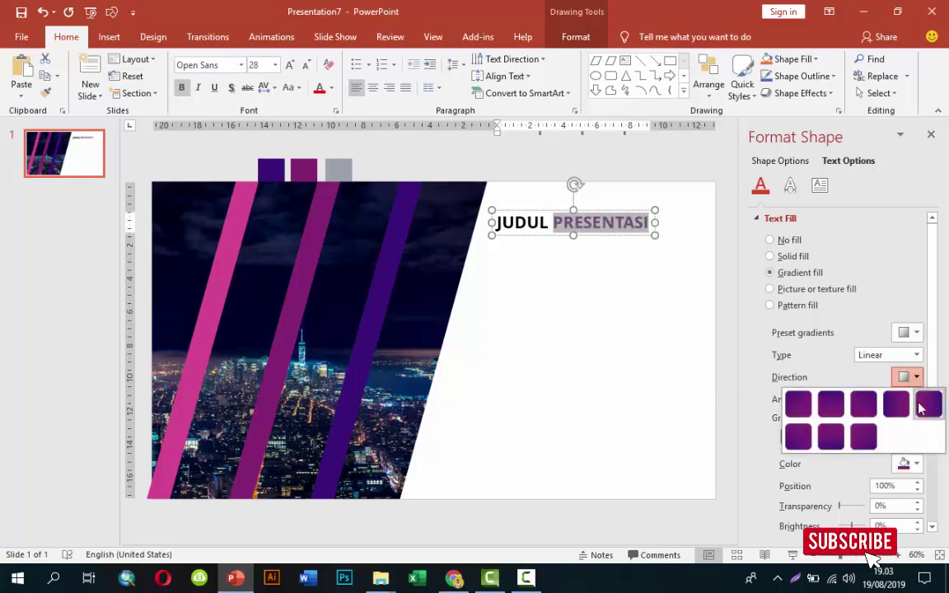
left_click(893, 405)
left_click(605, 335)
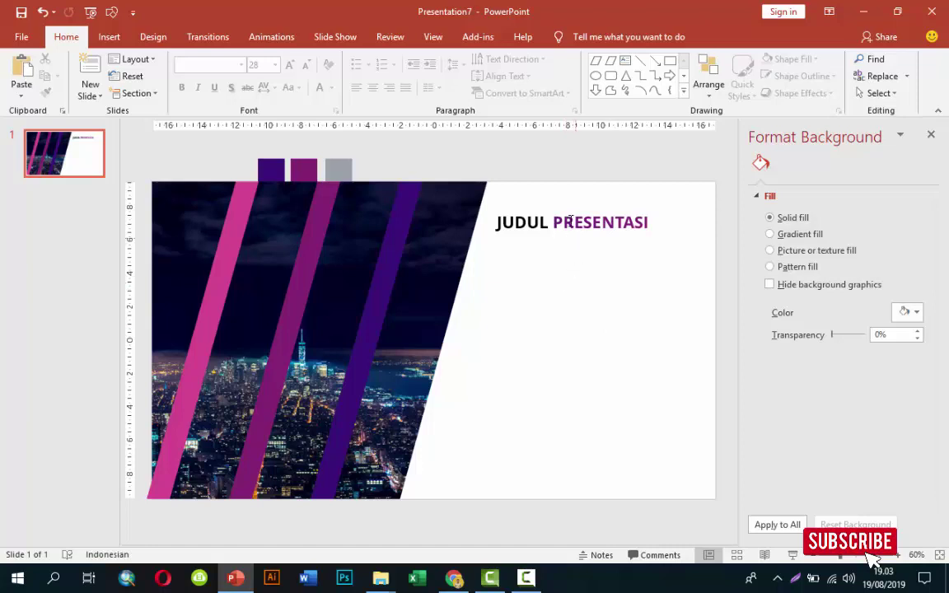
- Add a =rand() sample text box trimmed to one paragraph, right-aligned at 14 pt
left_click(109, 37)
left_click(603, 79)
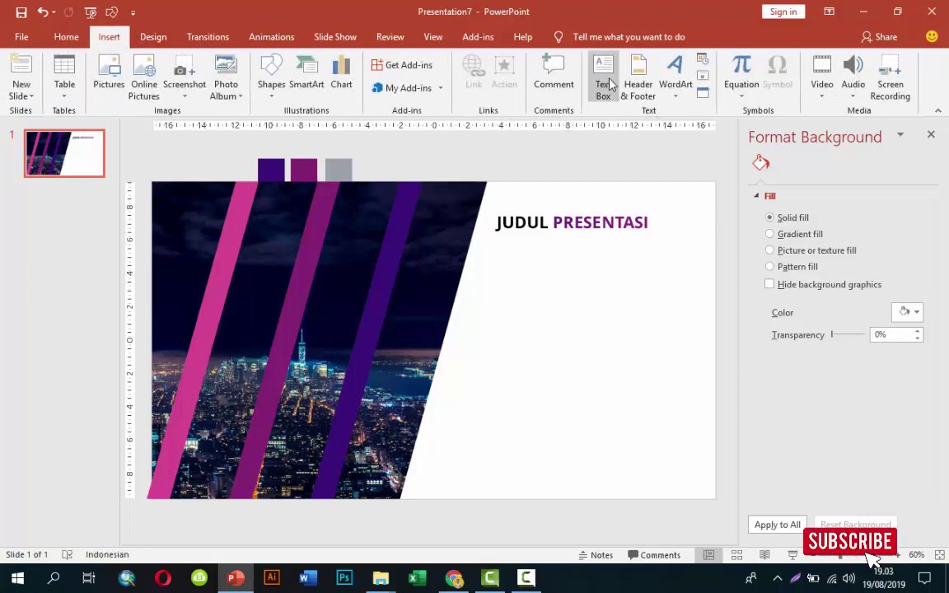
left_click_drag(506, 248, 680, 332)
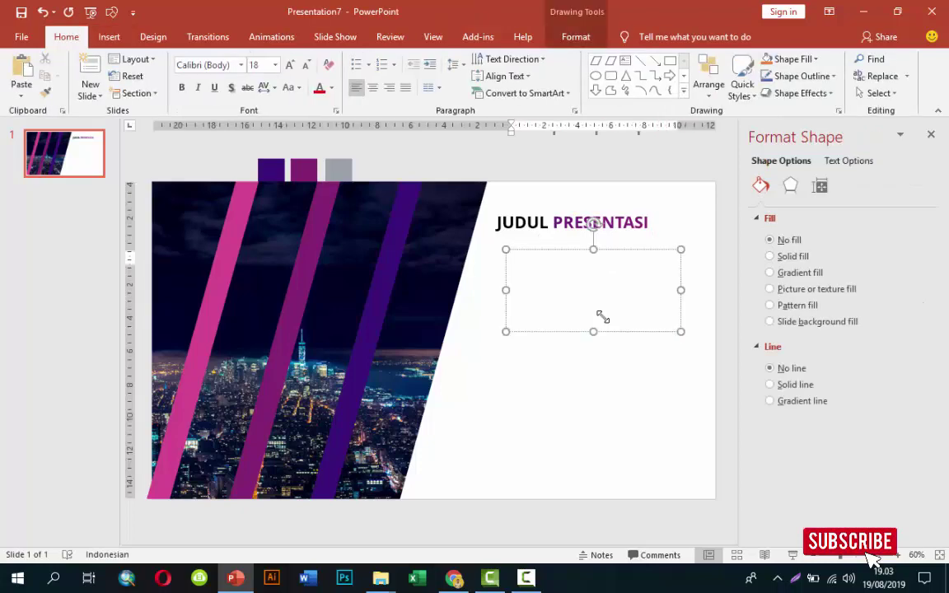
type("=rand(")
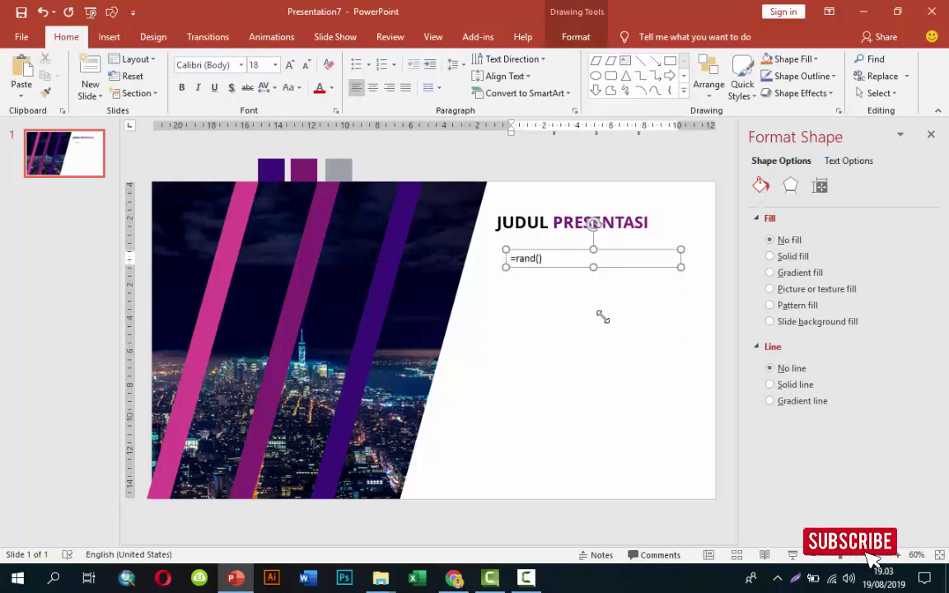
key("Return")
left_click_drag(531, 318, 669, 543)
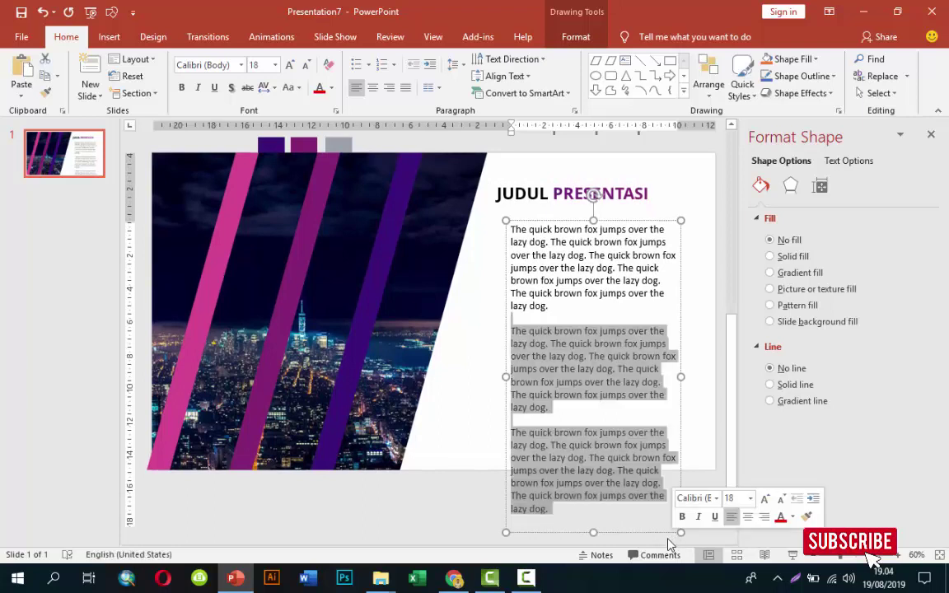
key("Delete")
left_click(681, 309)
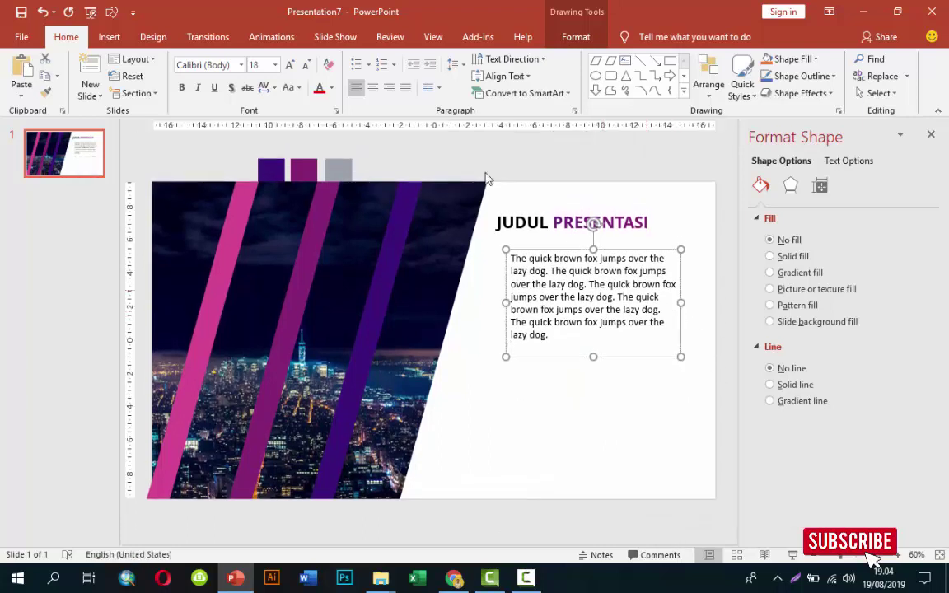
left_click(388, 88)
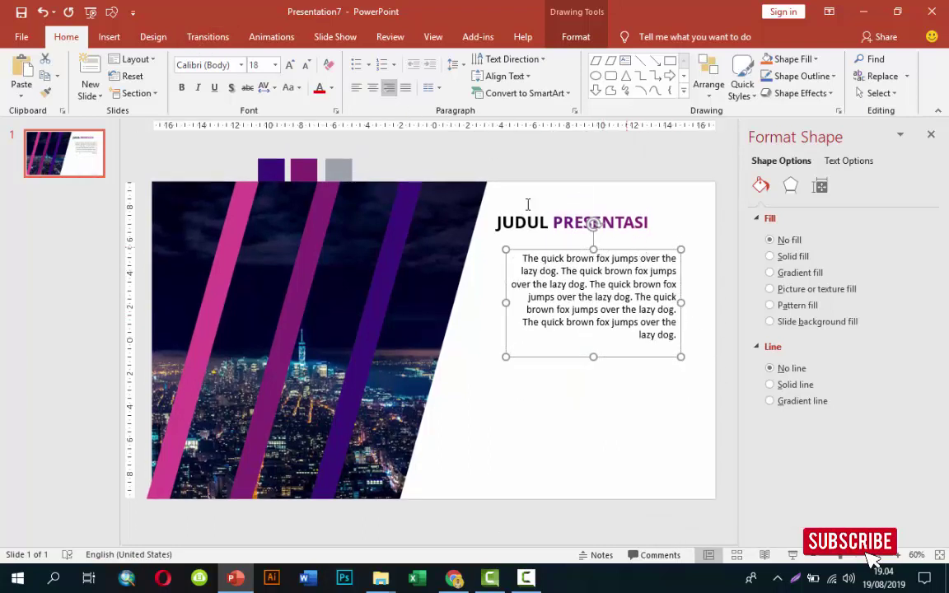
left_click(275, 64)
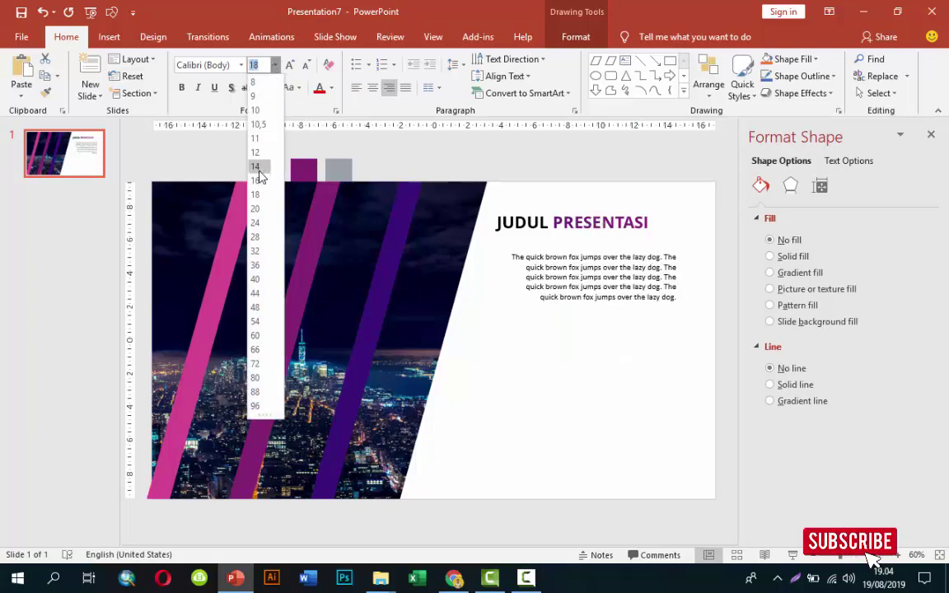
left_click(258, 169)
- Widen the paragraph box and shift the JUDUL PRESENTASI title right to line up with it
left_click_drag(502, 282, 473, 283)
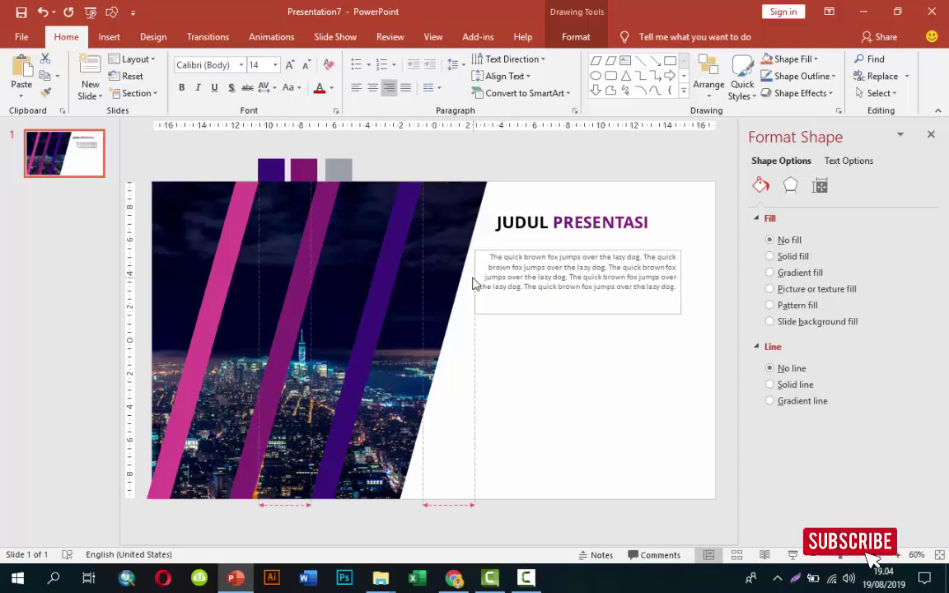
left_click_drag(603, 253, 616, 251)
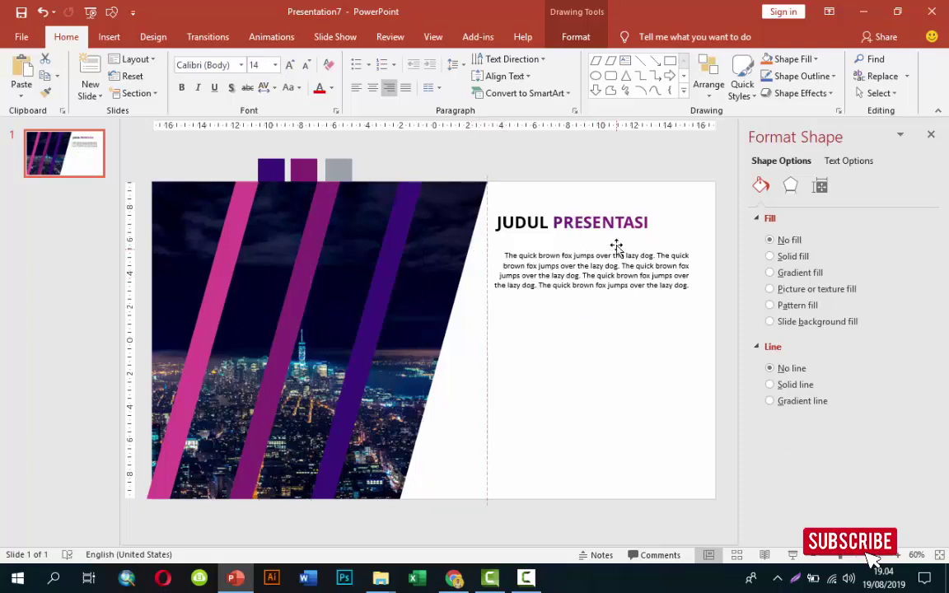
left_click(642, 212)
left_click_drag(643, 212, 663, 211)
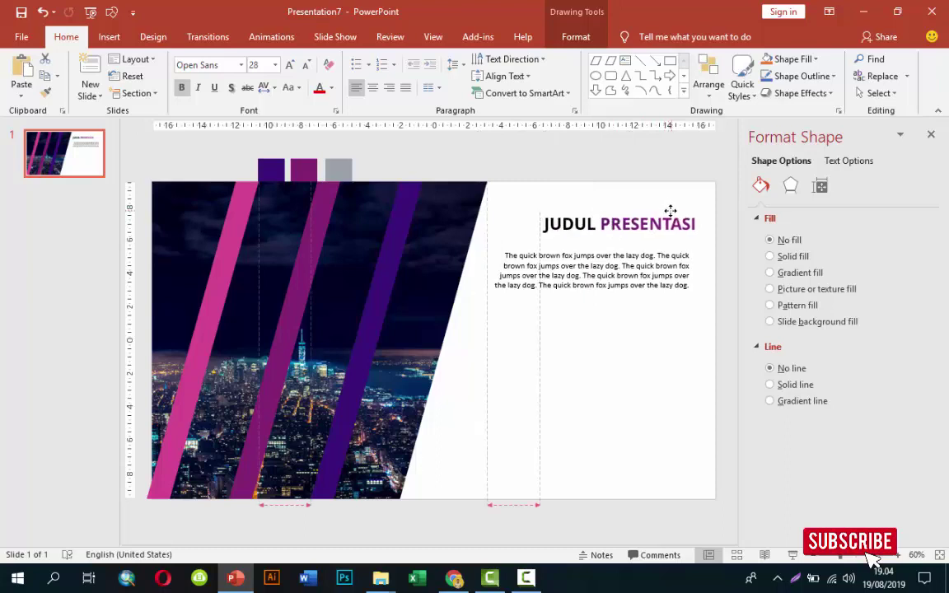
left_click_drag(671, 211, 667, 215)
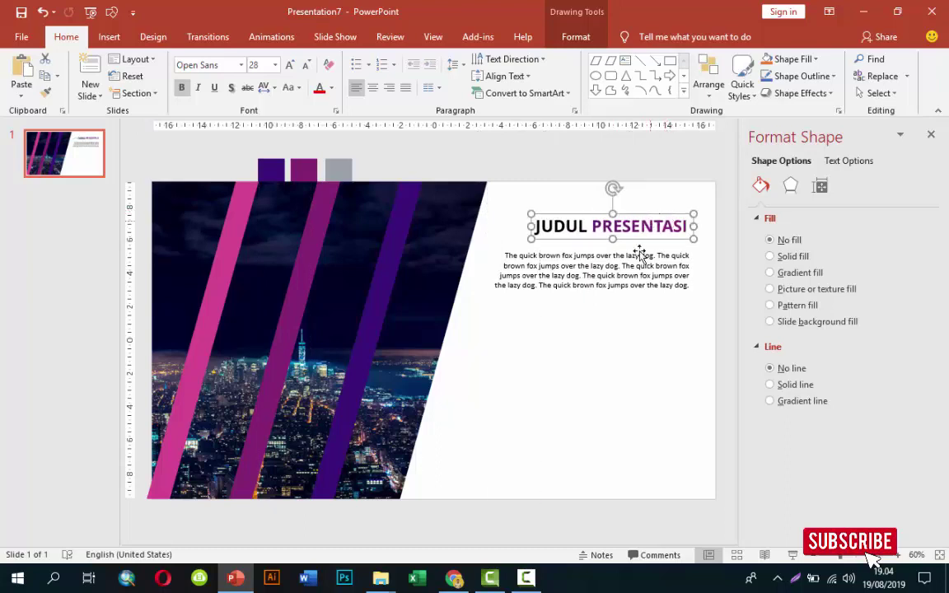
left_click(601, 348)
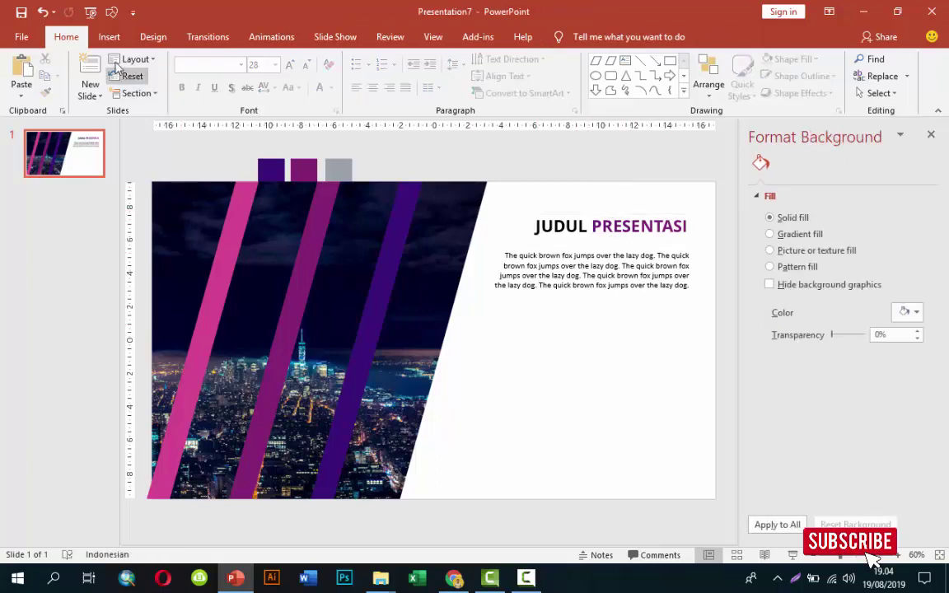
- Add a text box reading 'Sub Judul' below the body paragraph
left_click(109, 36)
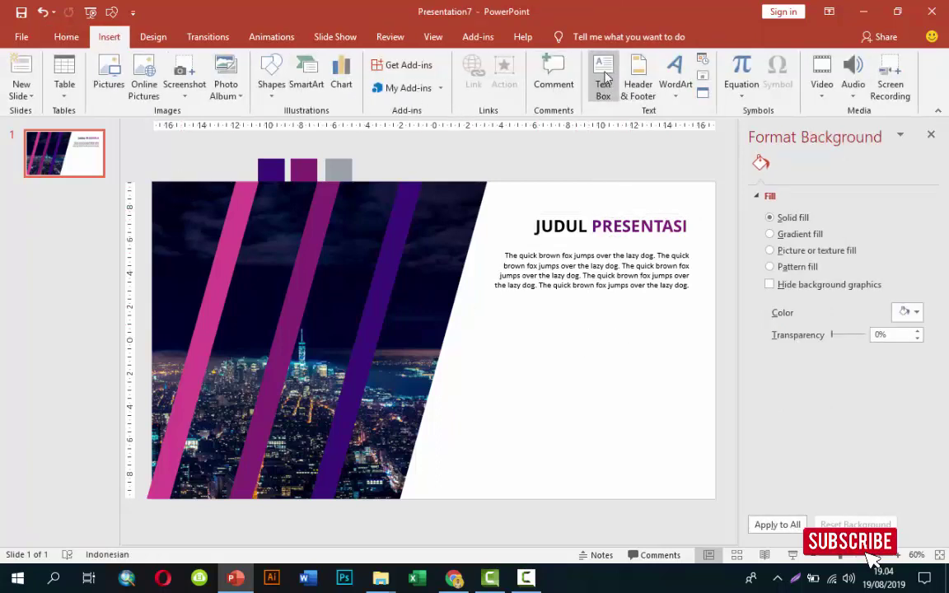
left_click(603, 78)
left_click(460, 340)
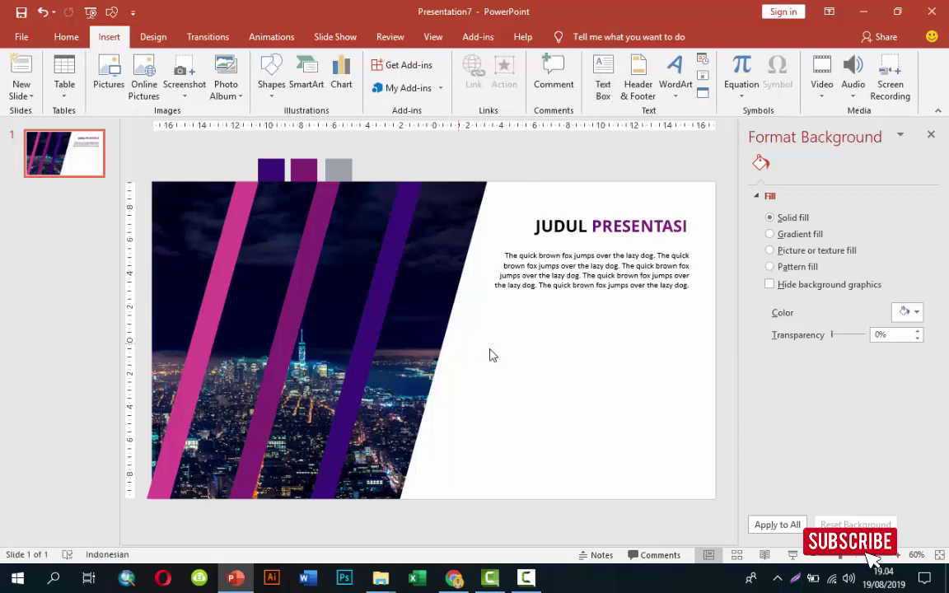
type("Sub Judul")
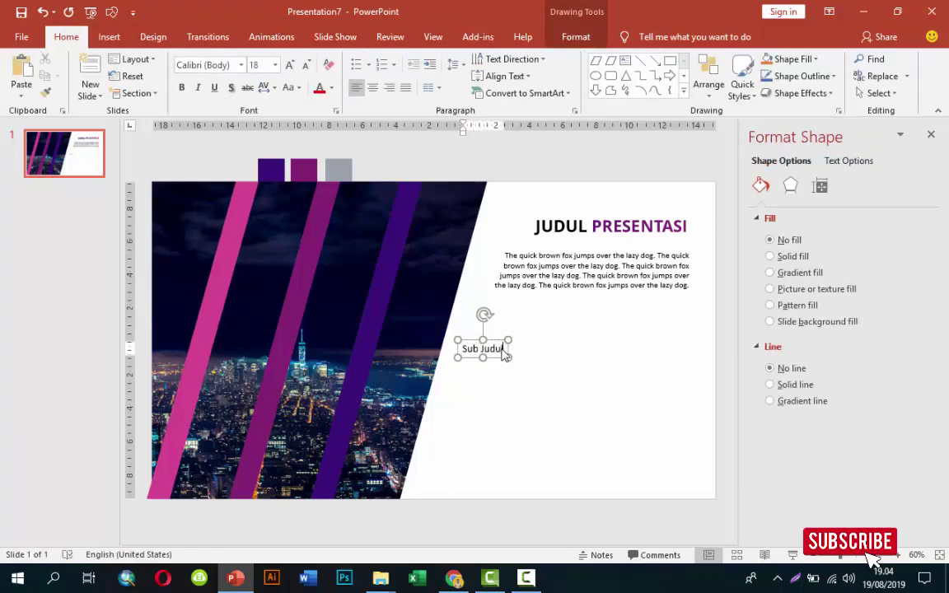
key("Escape")
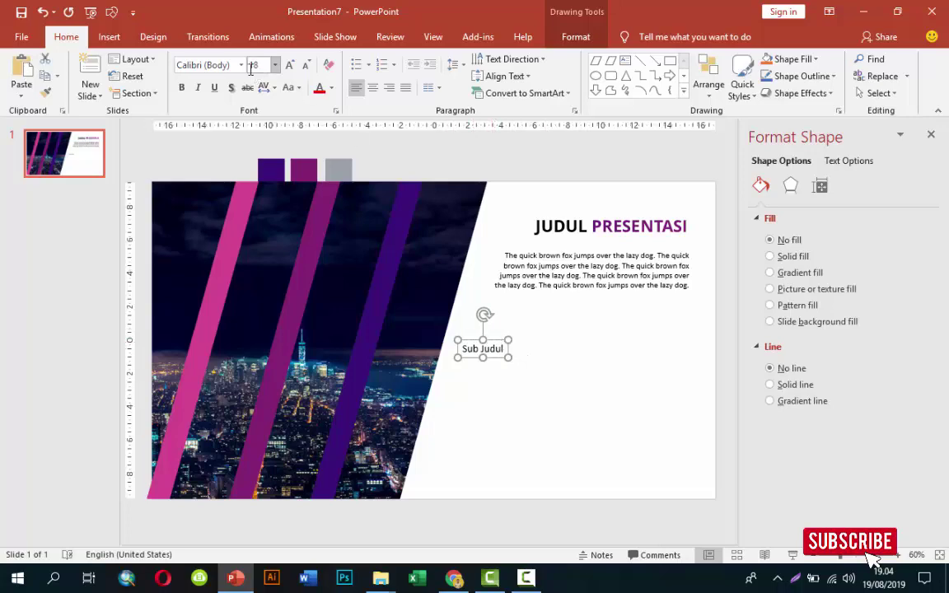
- Format Sub Judul as bold Open Sans 20 pt and nudge it slightly right
left_click(241, 65)
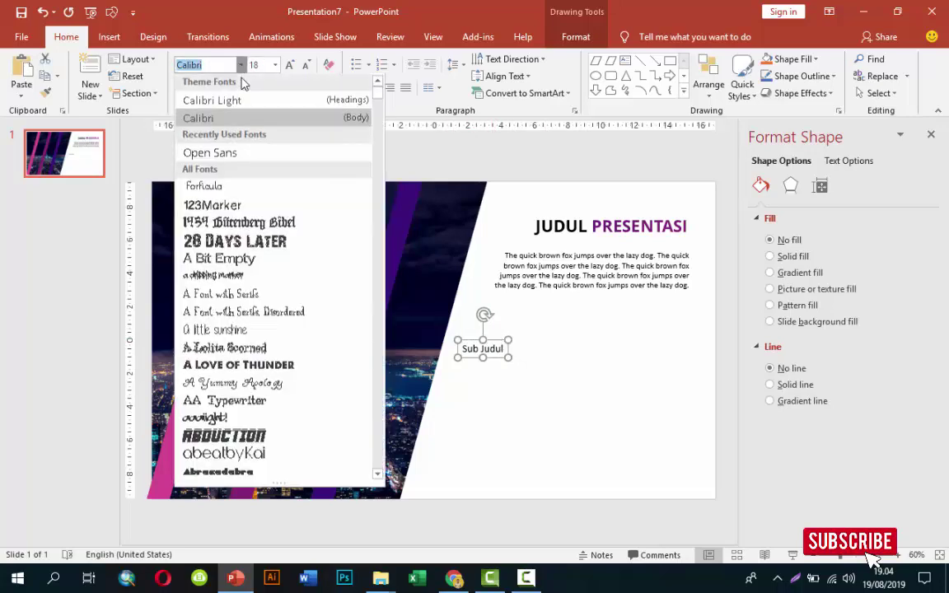
left_click(222, 154)
left_click(274, 65)
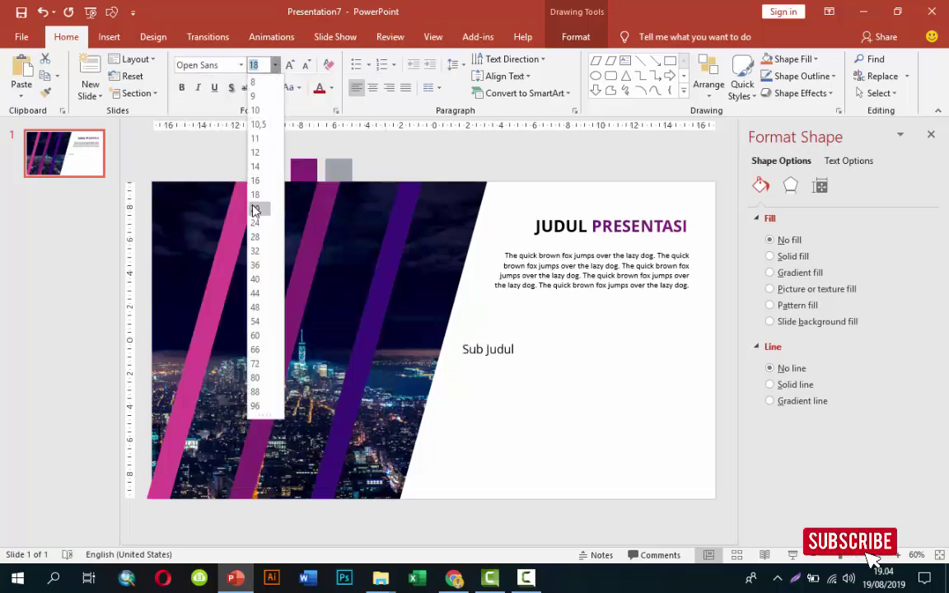
left_click(253, 212)
left_click(181, 87)
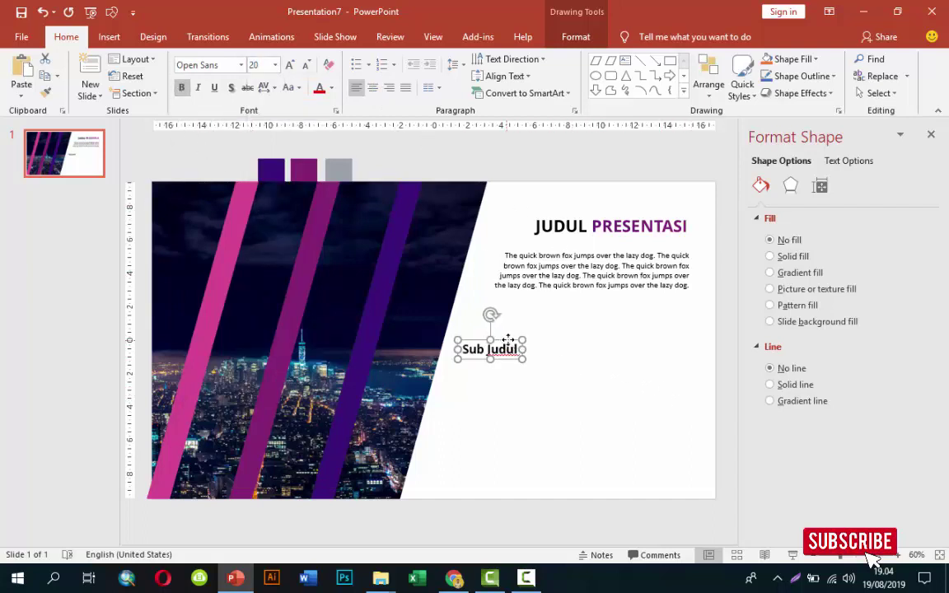
left_click_drag(509, 340, 510, 339)
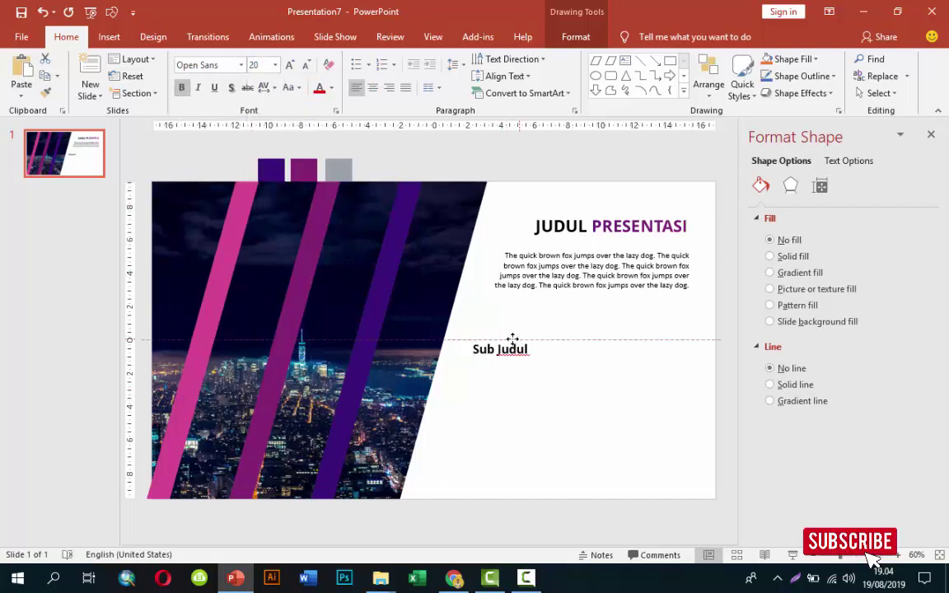
left_click(573, 297)
left_click(568, 305)
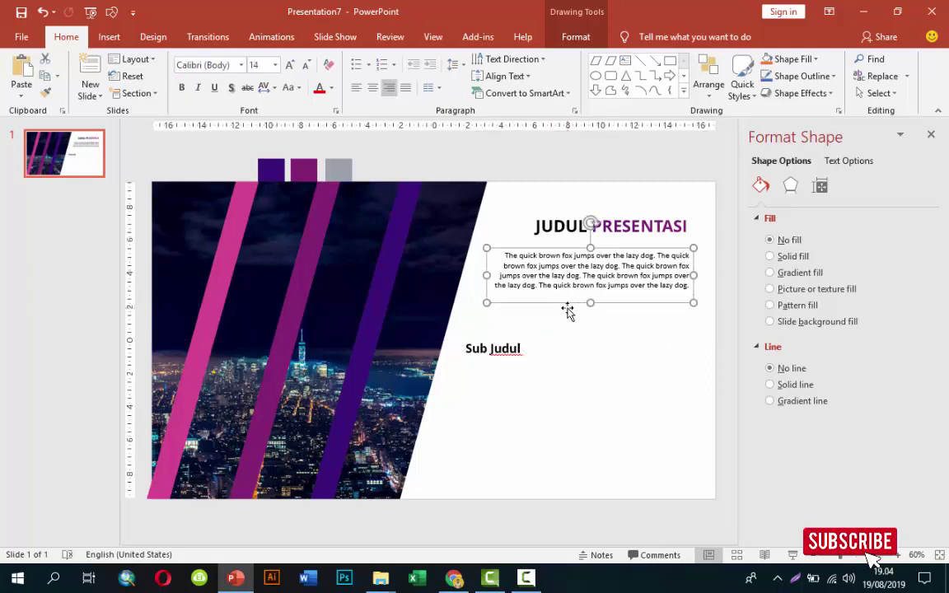
- Copy the body paragraph beneath Sub Judul, left-aligned and narrower
mouse_move(567, 307)
left_mouse_down()
mouse_move(620, 356)
mouse_move(595, 360)
left_mouse_up()
left_click(356, 88)
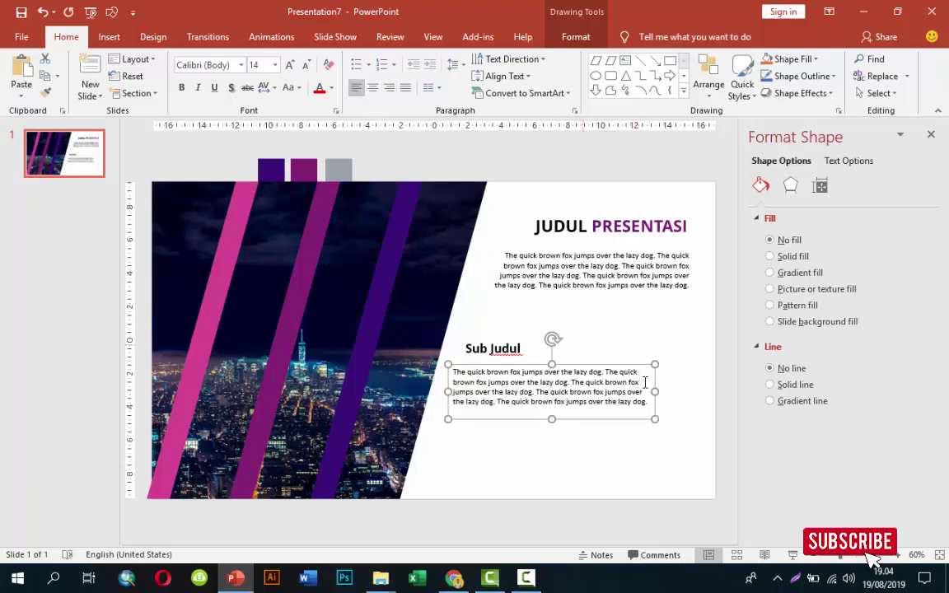
left_click_drag(655, 392, 575, 399)
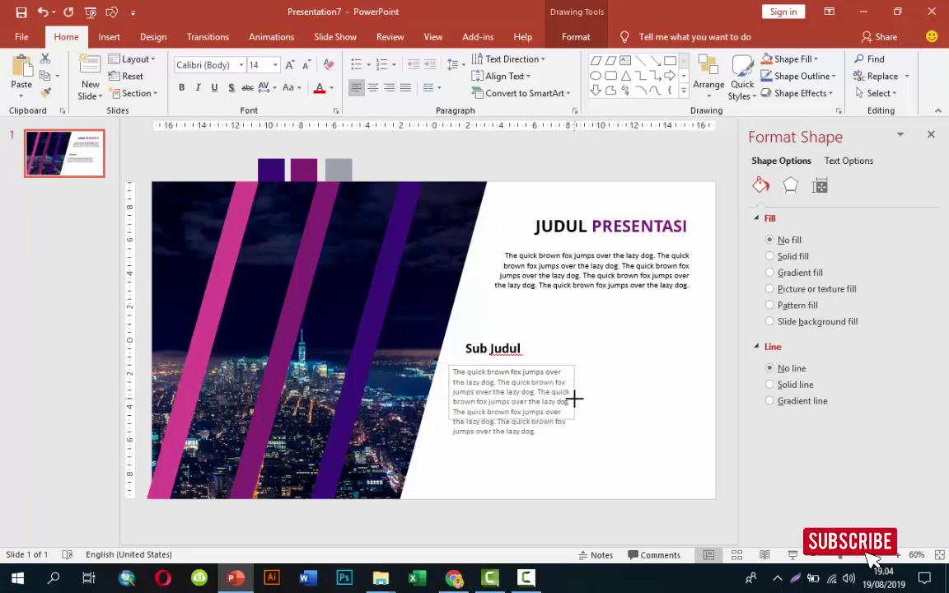
- Duplicate the Sub Judul heading and its body text to the right
left_click(493, 348)
left_click_drag(477, 340, 464, 346)
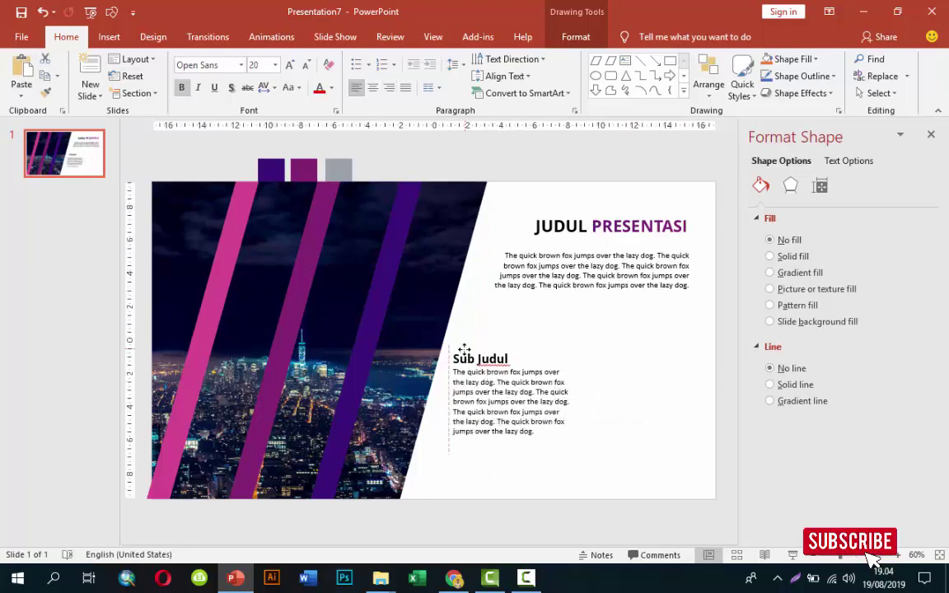
left_click(479, 387, "shift")
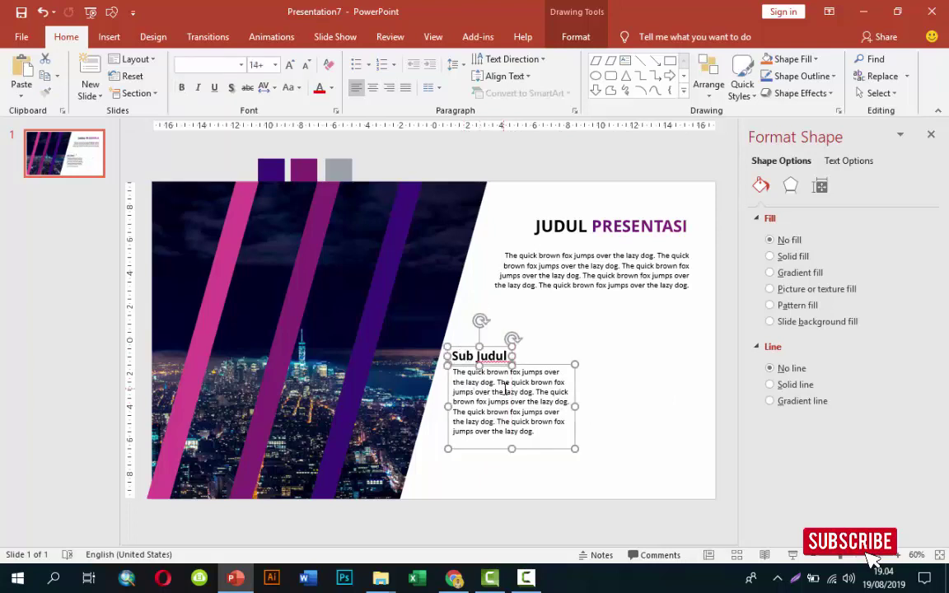
left_click_drag(497, 345, 629, 341, "ctrl")
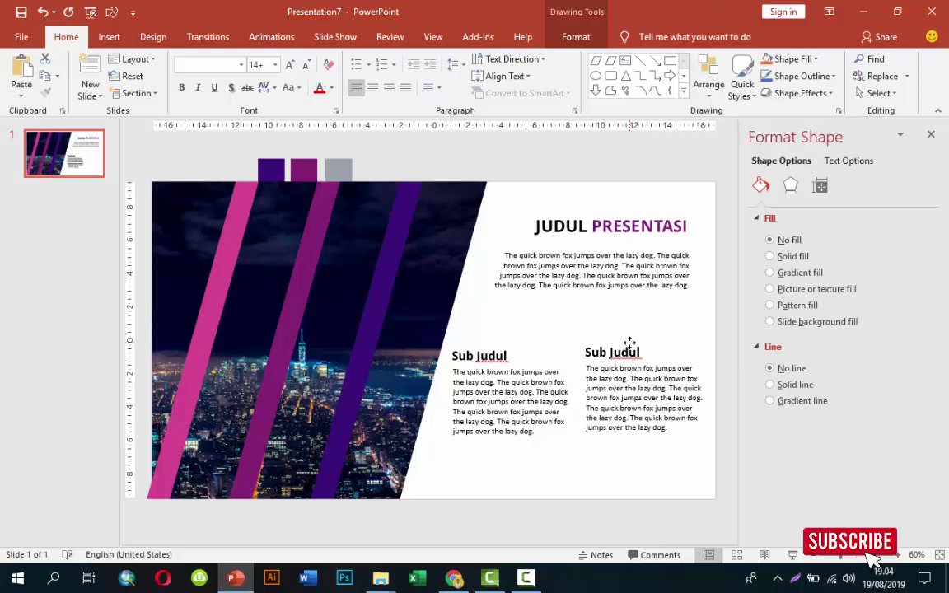
left_click(627, 319)
- Set the body text font colour to a gray theme swatch
left_click(646, 352)
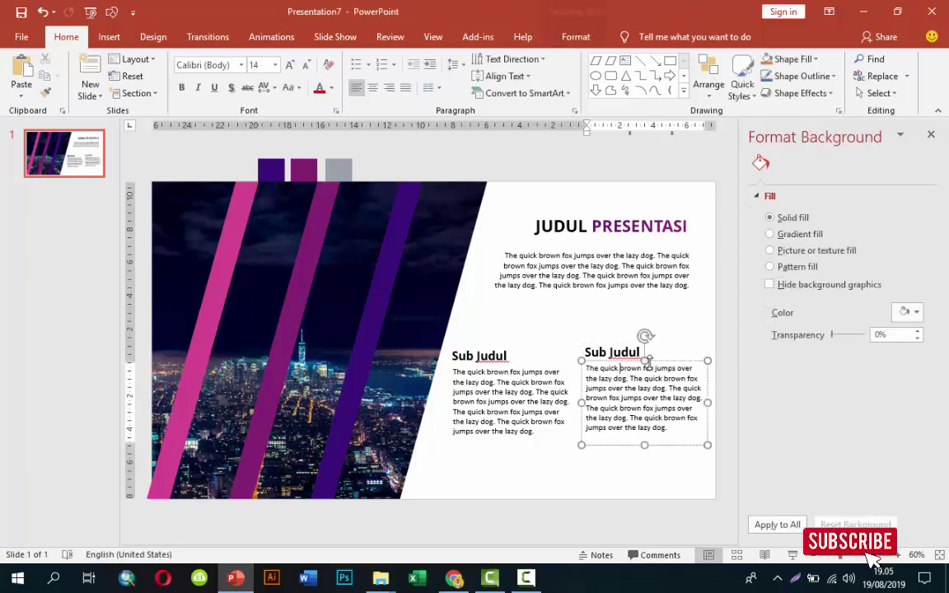
left_click(331, 88)
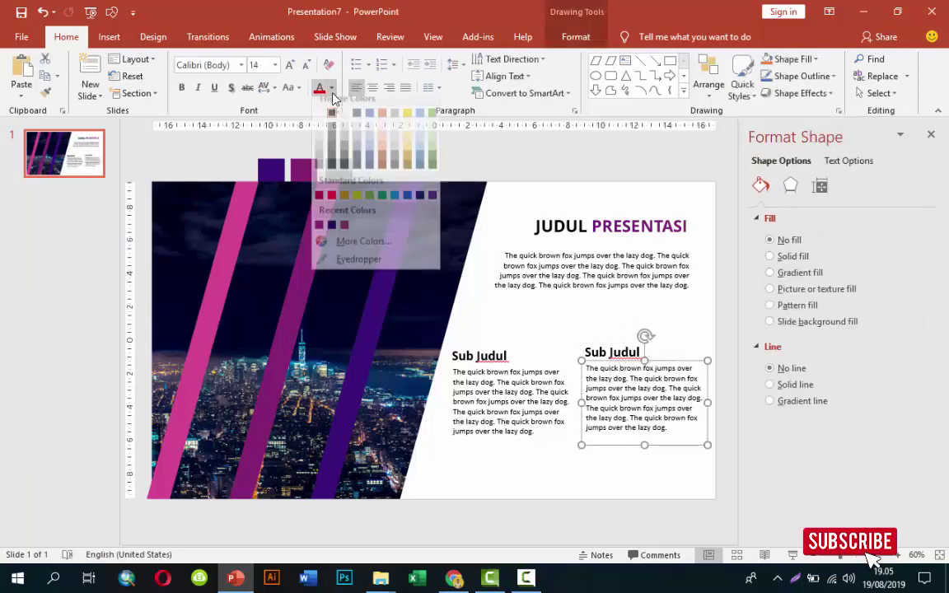
left_click(333, 151)
left_click(515, 371)
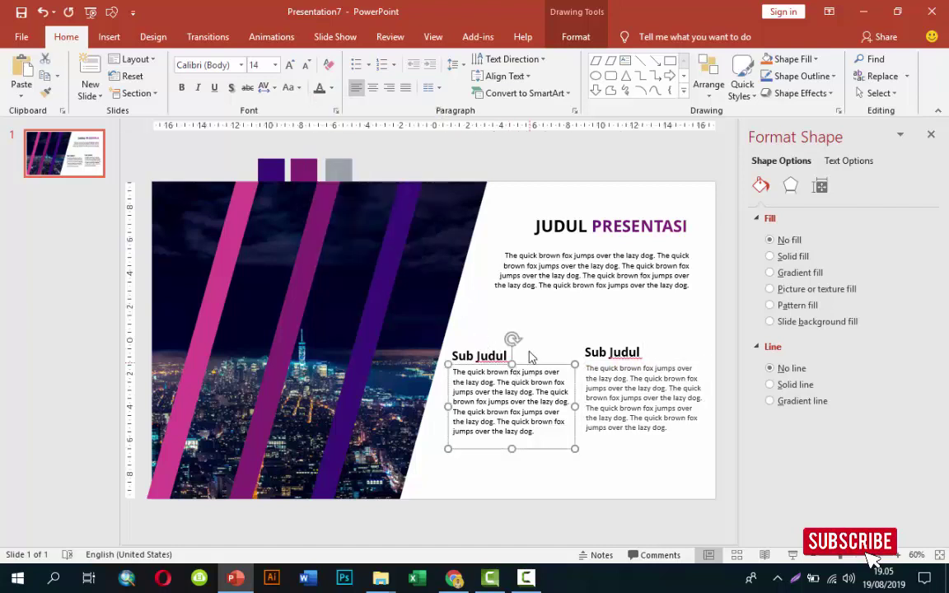
left_click(583, 436)
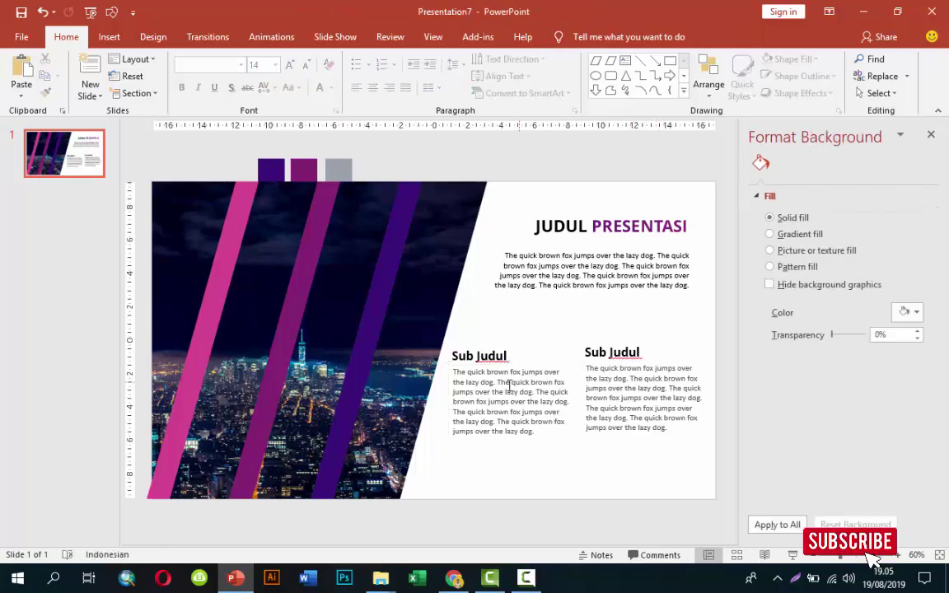
- Draw a square in the bottom-right corner and delete its top-left point to form a triangle
left_click(109, 37)
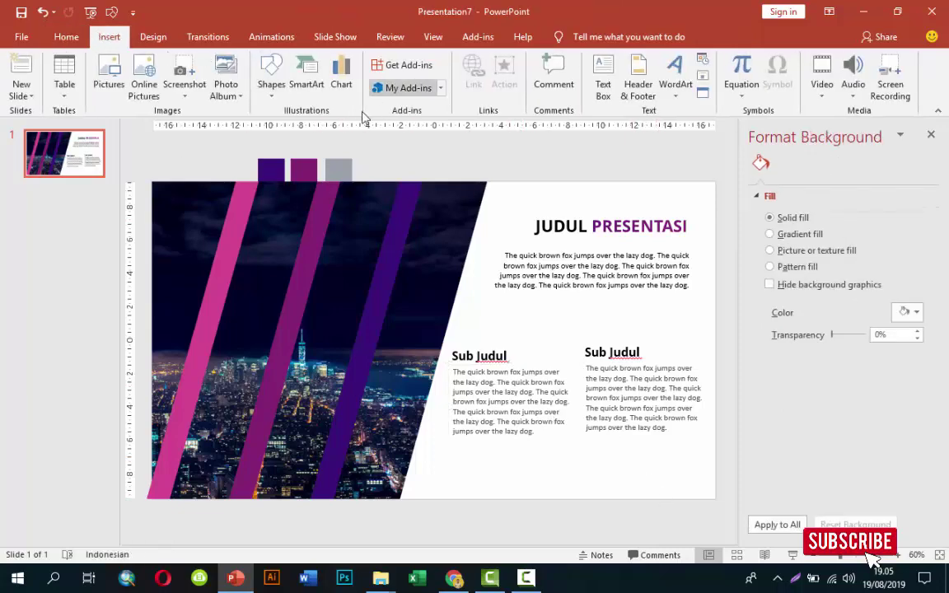
left_click(271, 79)
left_click(303, 122)
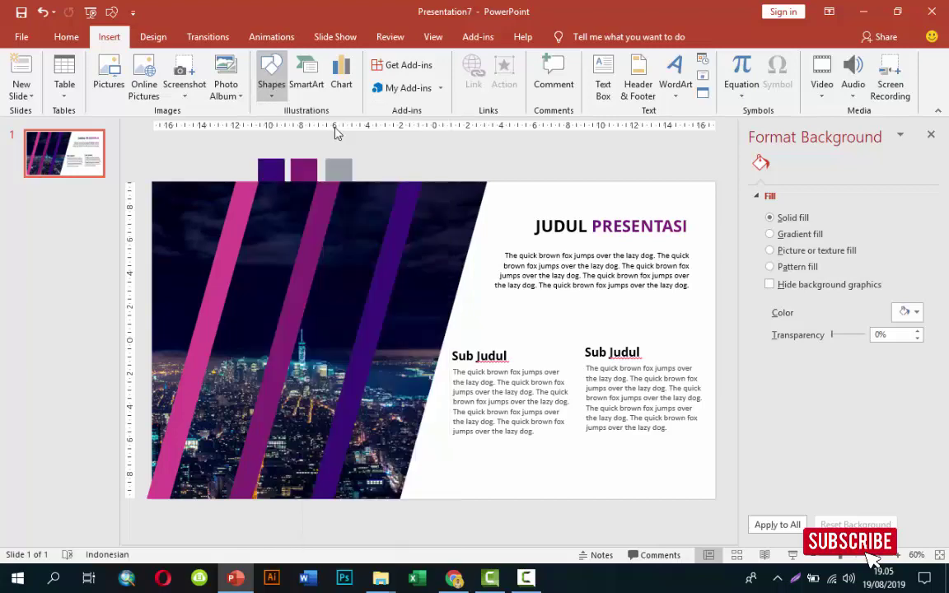
left_click_drag(653, 438, 713, 499)
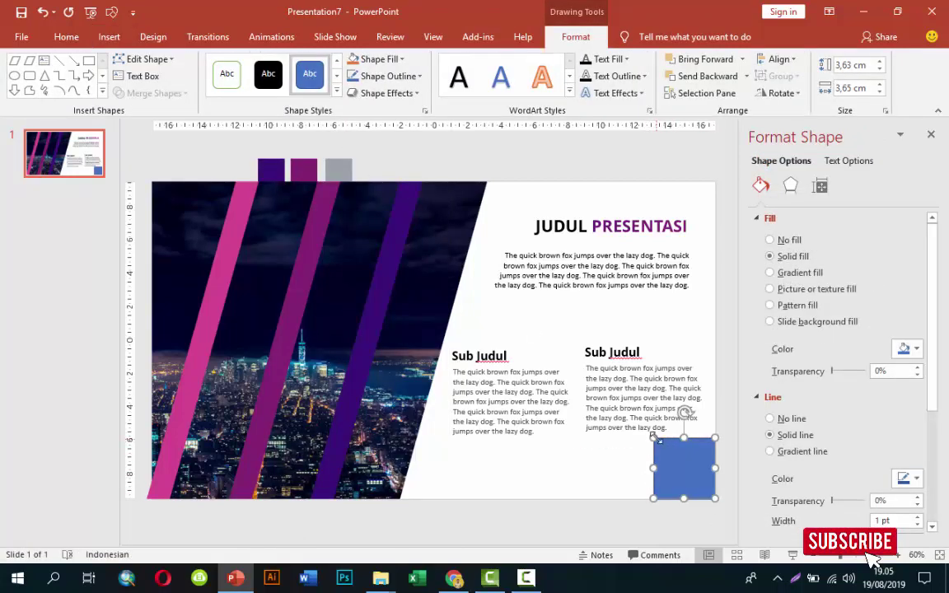
right_click(656, 439)
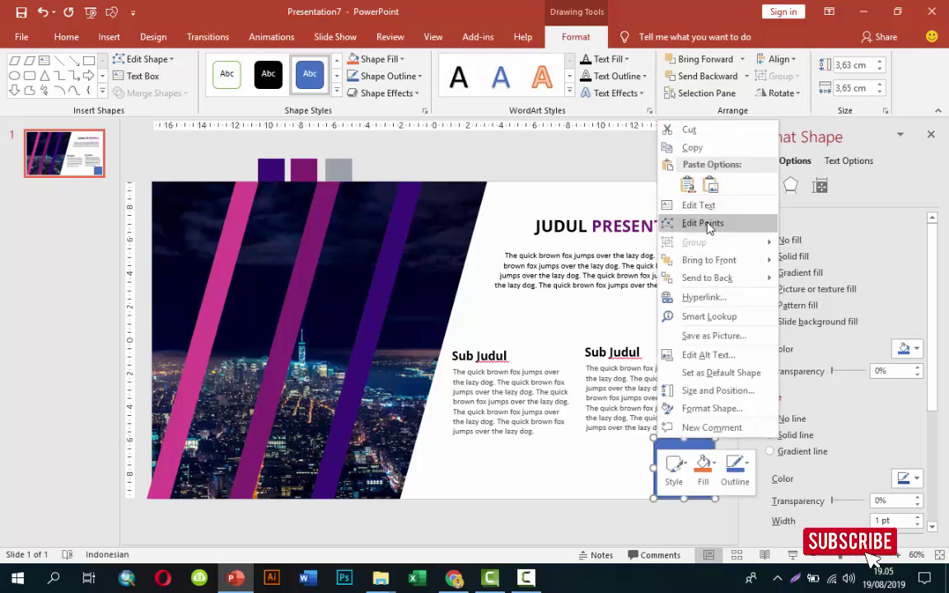
left_click(696, 220)
left_click(654, 439)
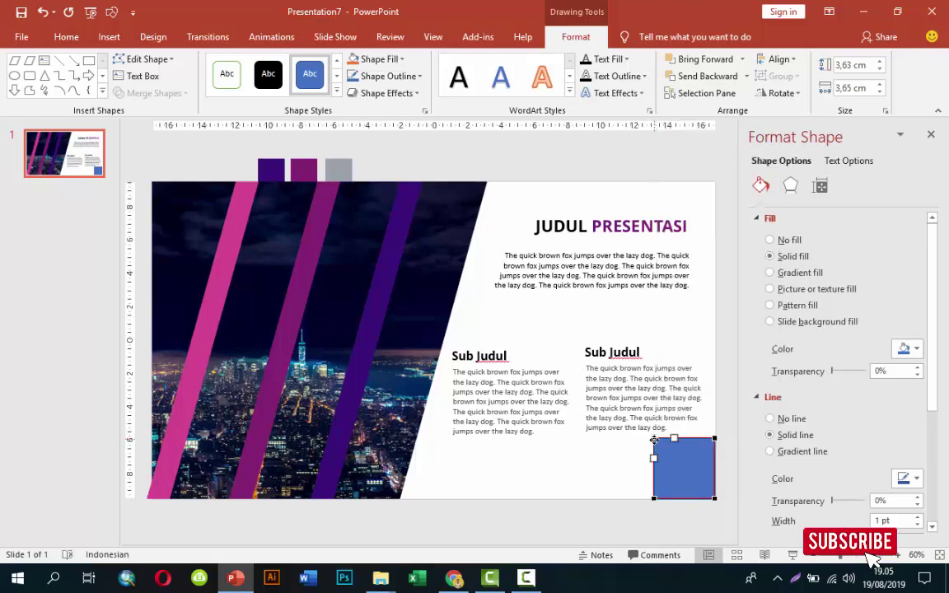
right_click(654, 440)
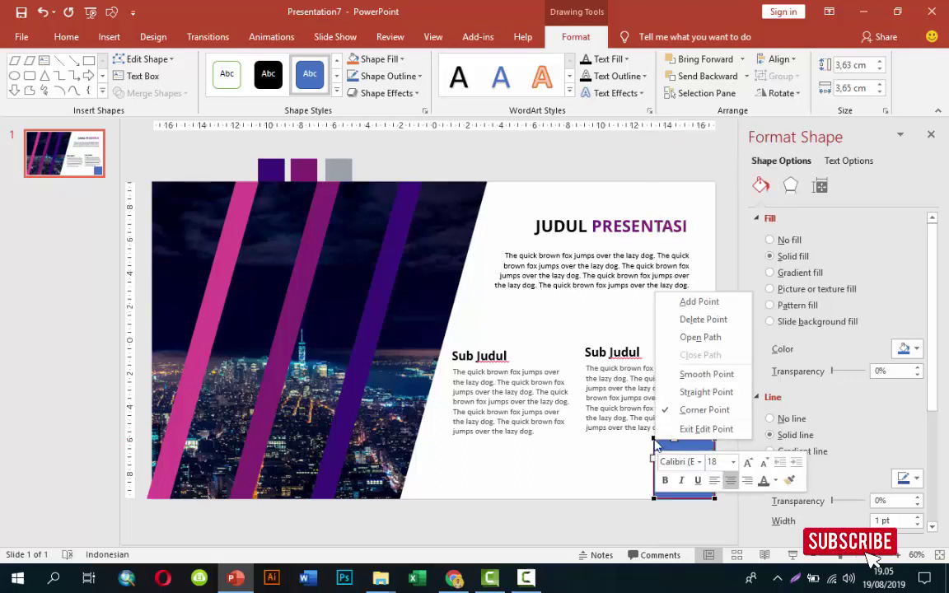
left_click(703, 320)
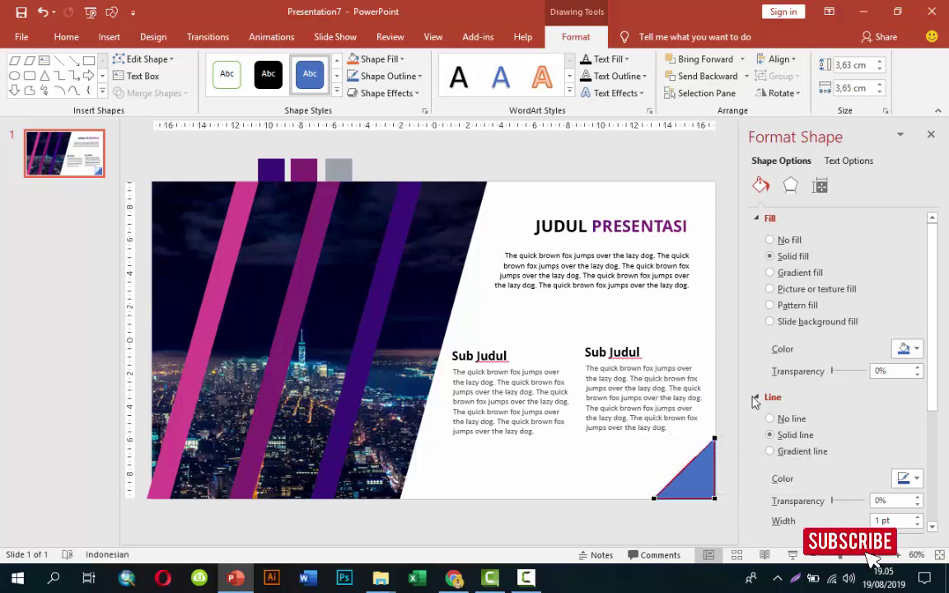
left_click(698, 474)
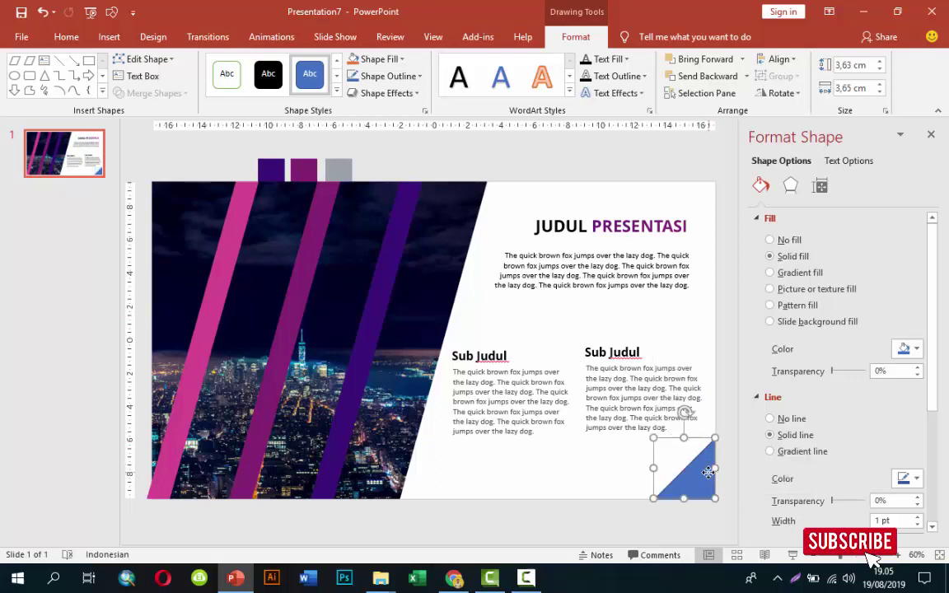
- Give the triangle no outline and a purple gradient fill running diagonally at 225°
left_click(770, 419)
left_click(791, 273)
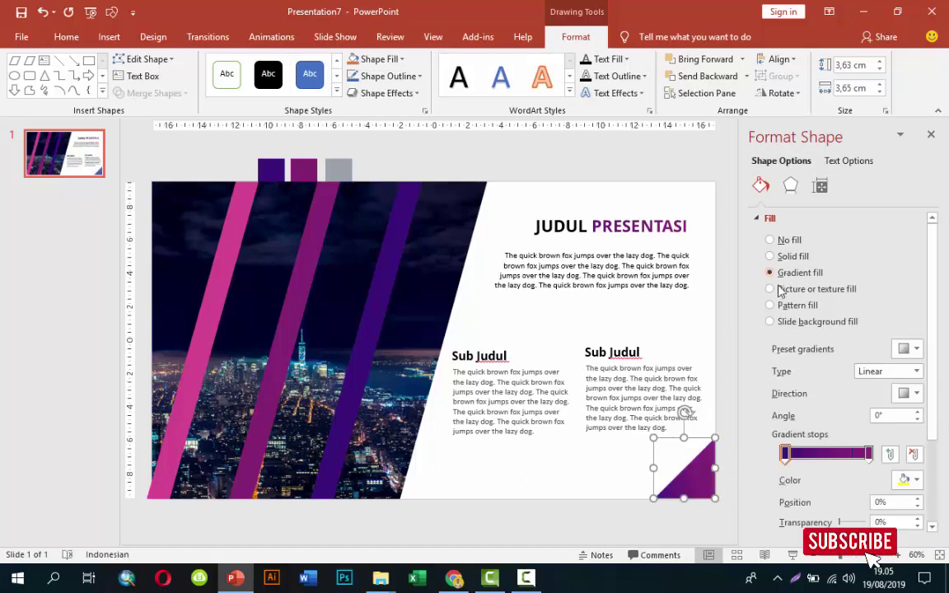
left_click(906, 397)
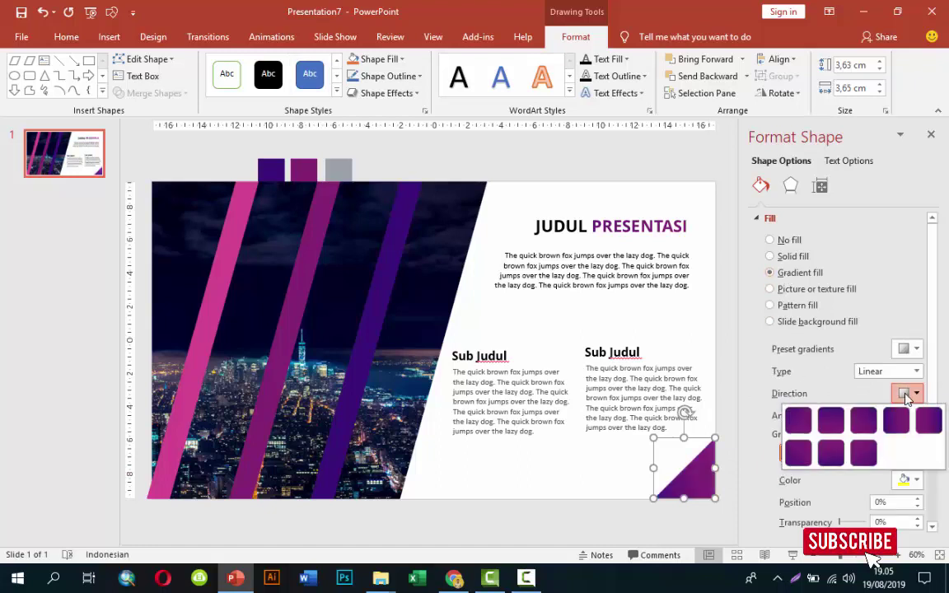
left_click(865, 453)
left_click(723, 272)
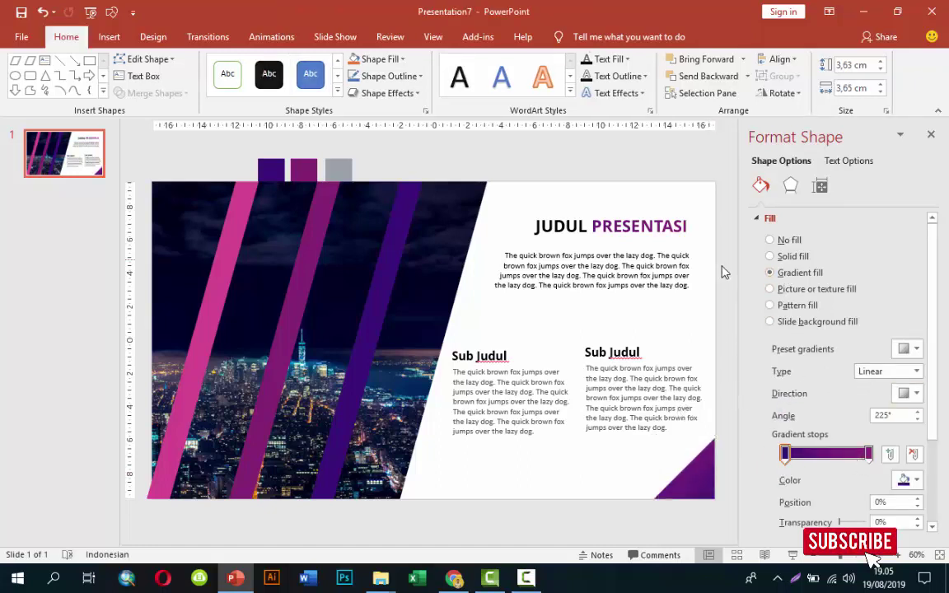
key("F5")
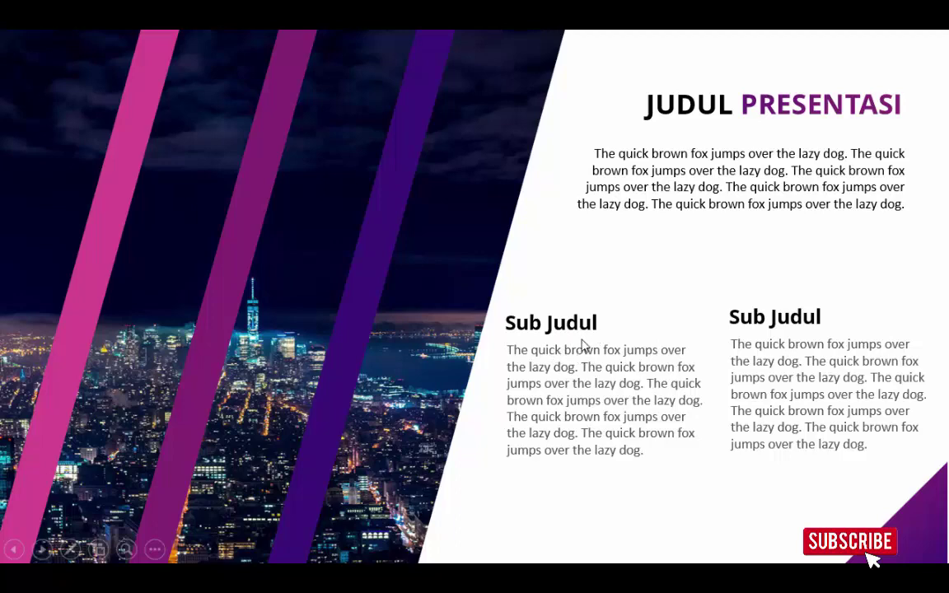
key("Escape")
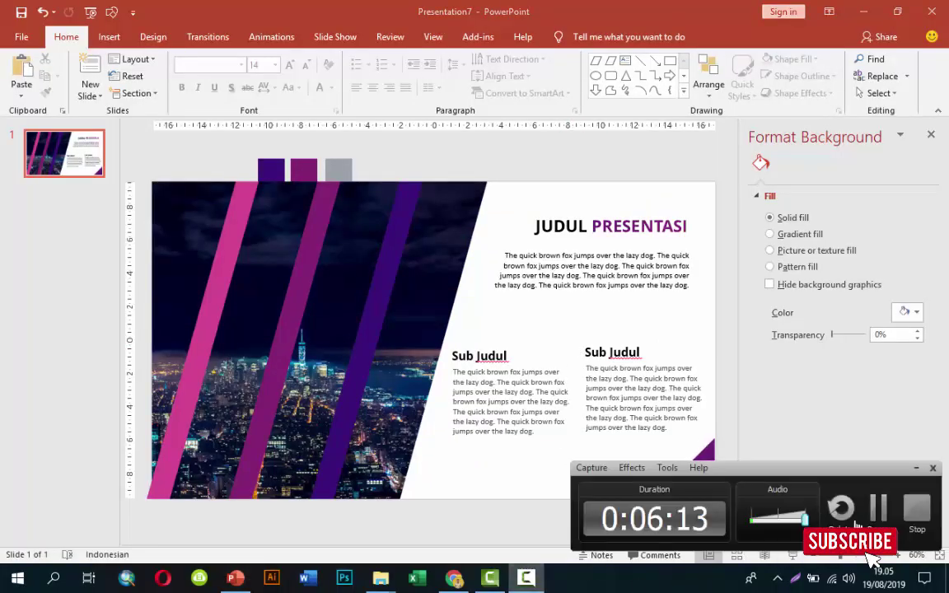
- Add a second slide and delete its title and content placeholders
right_click(58, 211)
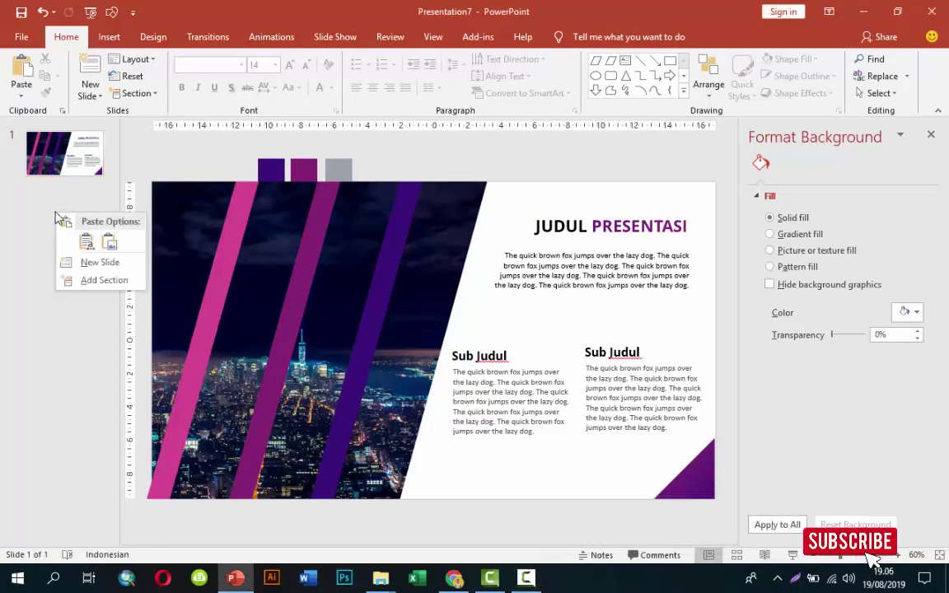
left_click(92, 261)
left_click(328, 198)
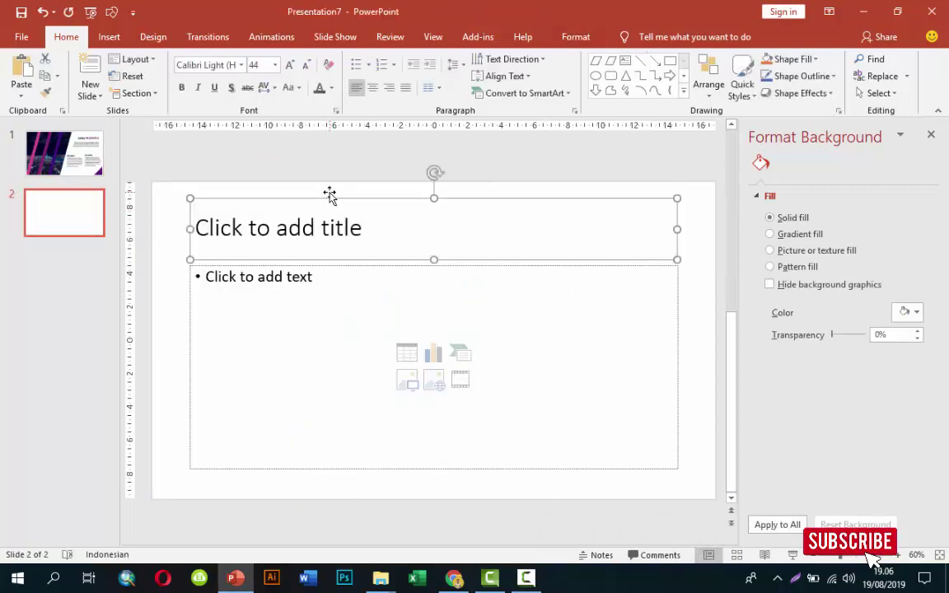
key("Delete")
left_click(354, 266)
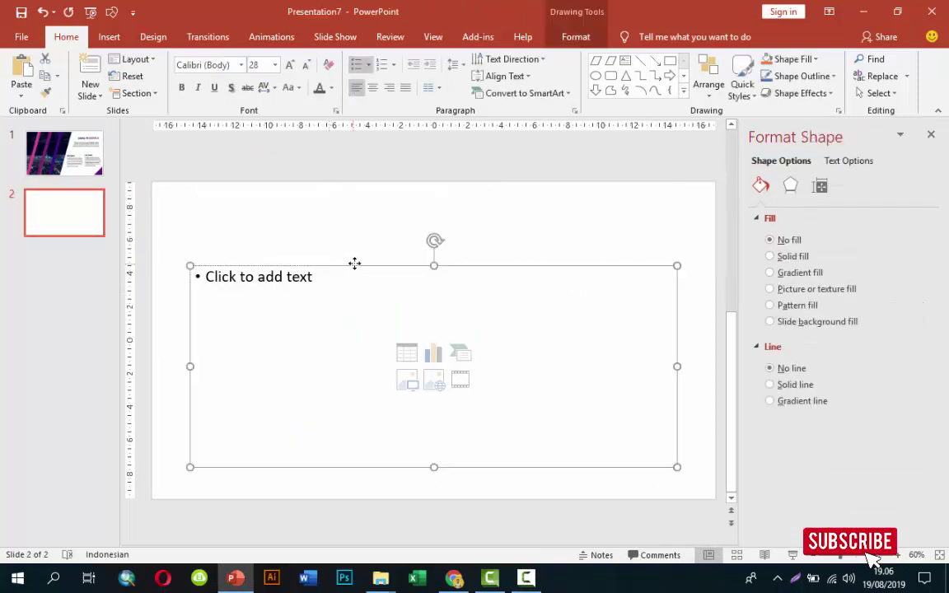
key("Delete")
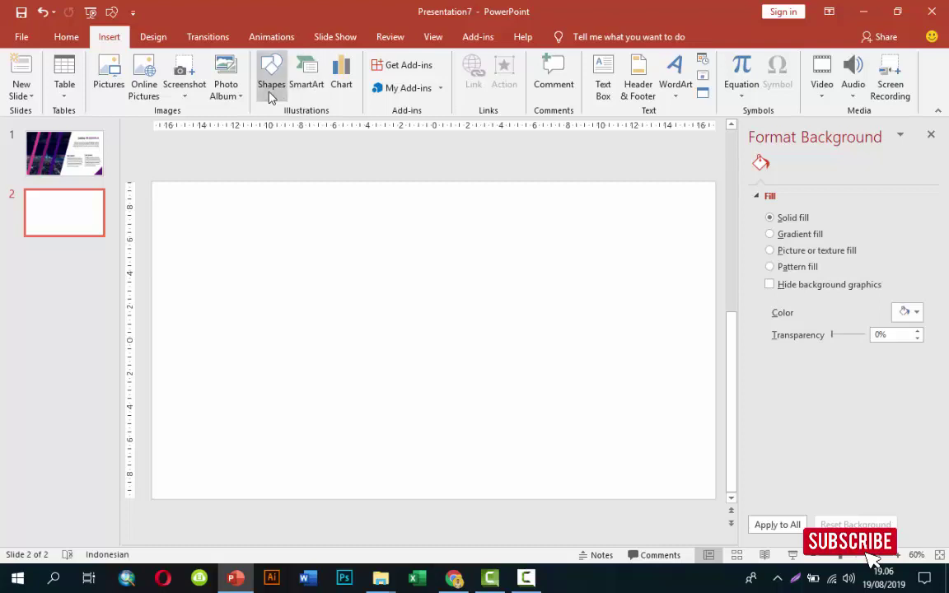
- Draw a wide parallelogram, rotate it into a slant and move it down and left
left_click(271, 92)
left_click(262, 124)
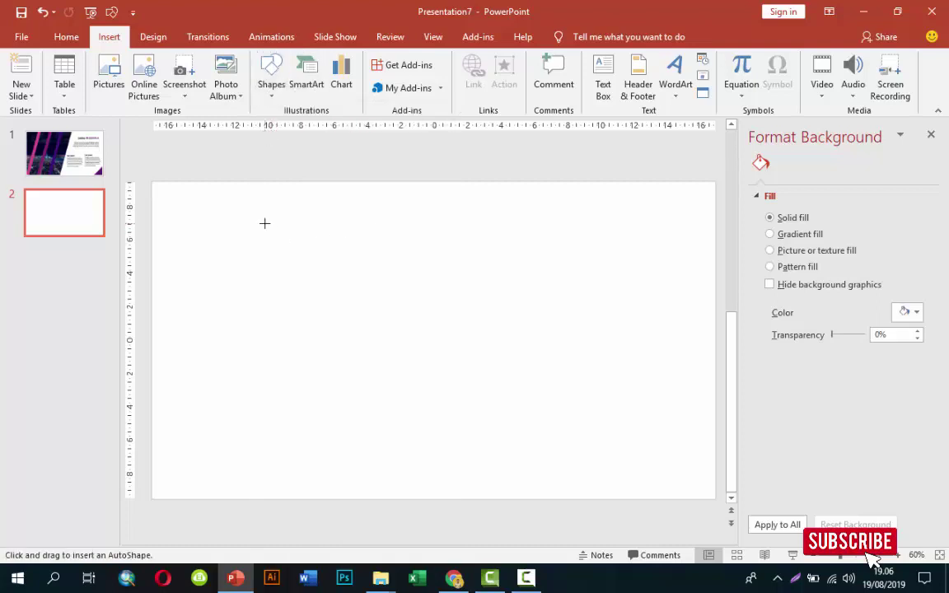
left_click_drag(265, 223, 485, 264)
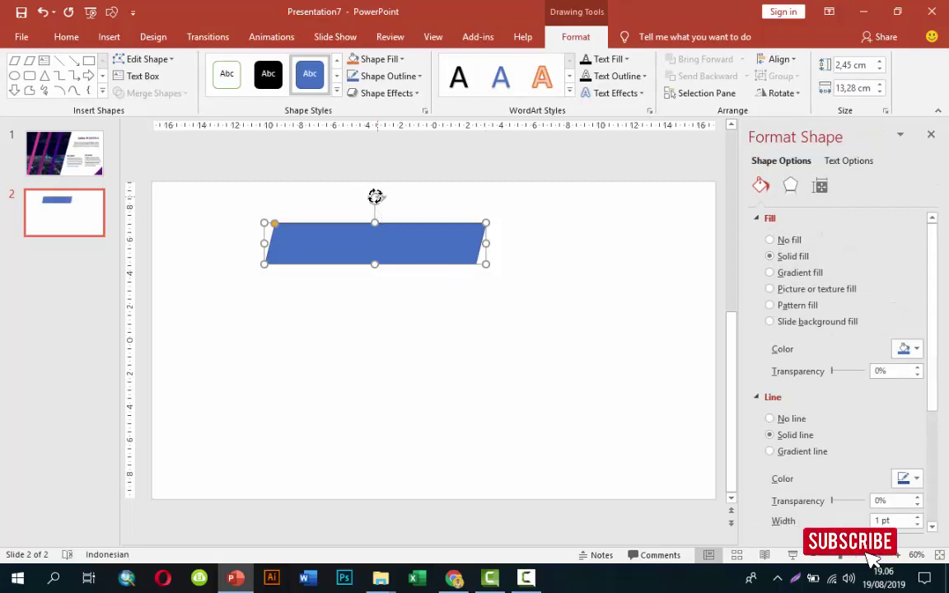
left_click_drag(375, 196, 355, 201)
mouse_move(403, 230)
left_mouse_down()
mouse_move(345, 293)
mouse_move(338, 328)
left_mouse_up()
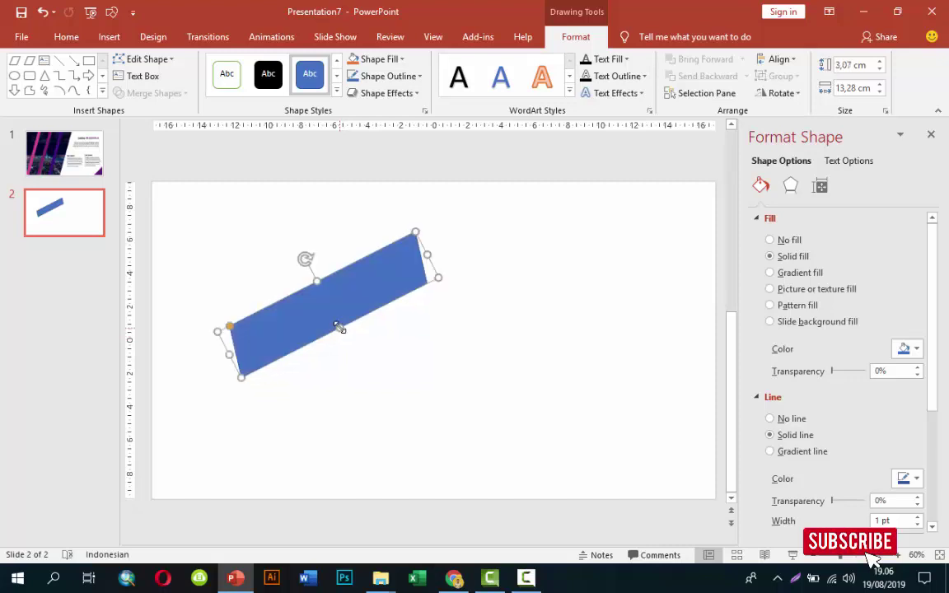
- Draw a tall helper rectangle at the top centre, about 30% transparent
left_click(109, 38)
left_click(271, 78)
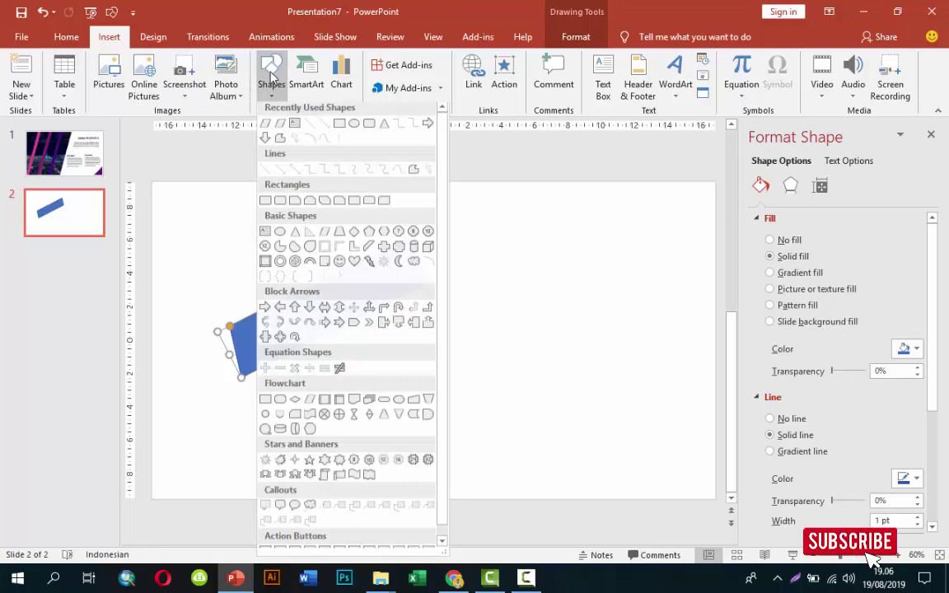
left_click(324, 122)
left_click_drag(413, 180, 466, 334)
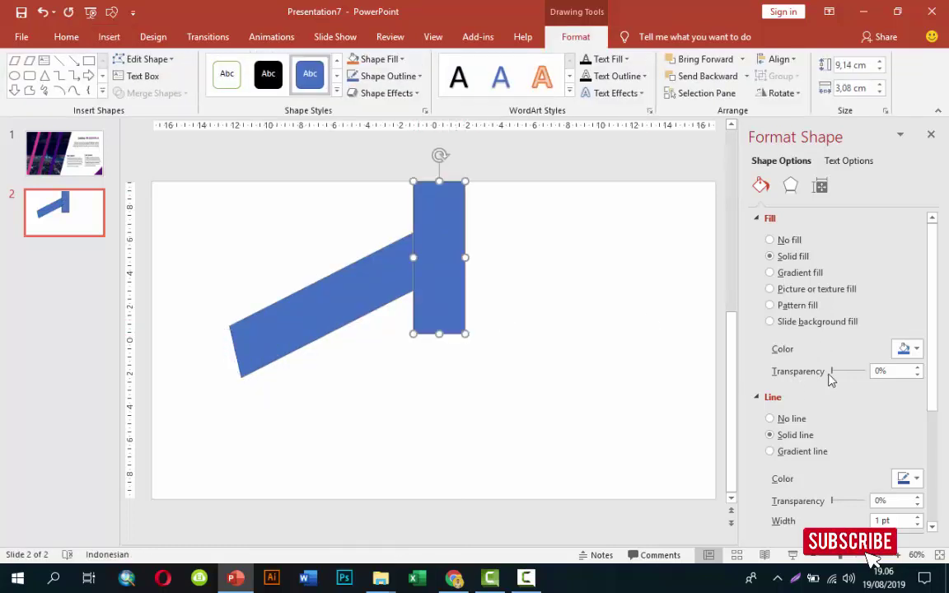
left_click_drag(832, 371, 842, 371)
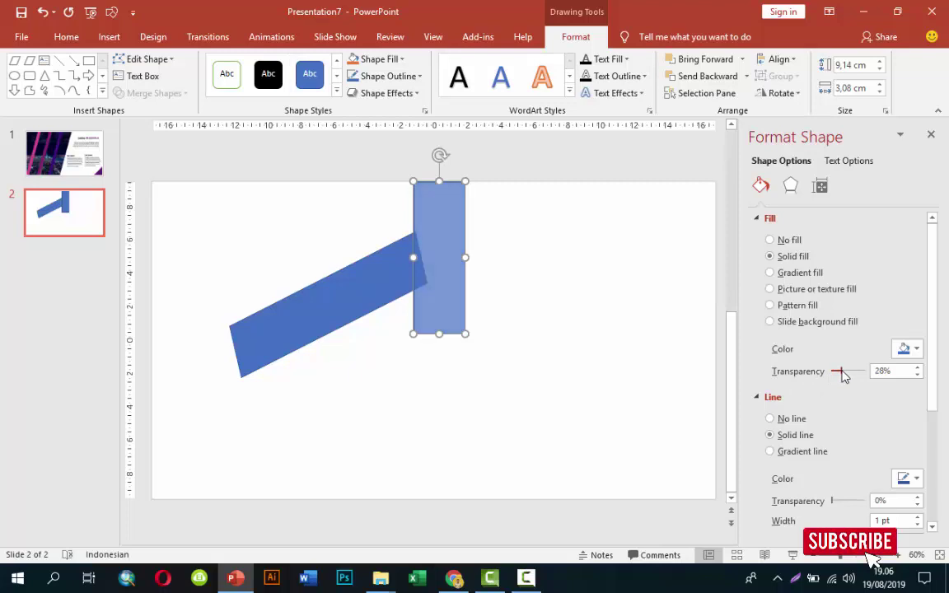
- Square off the band's left end vertically, then delete the helper rectangle
left_click(363, 283)
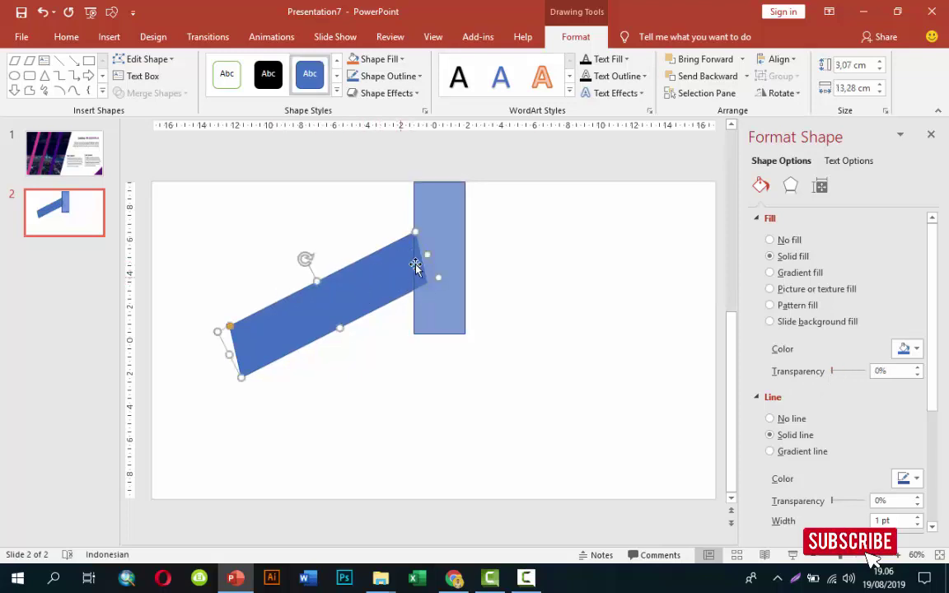
left_click_drag(230, 327, 239, 325)
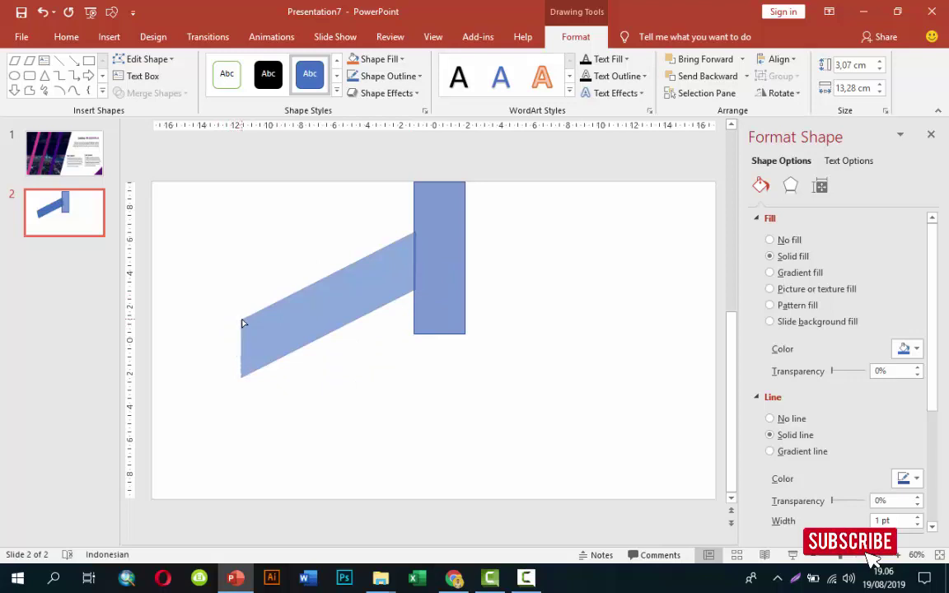
left_click_drag(243, 324, 244, 324)
left_click(485, 248)
mouse_move(427, 225)
left_mouse_down()
mouse_move(444, 225)
mouse_move(434, 227)
left_mouse_up()
key("Delete")
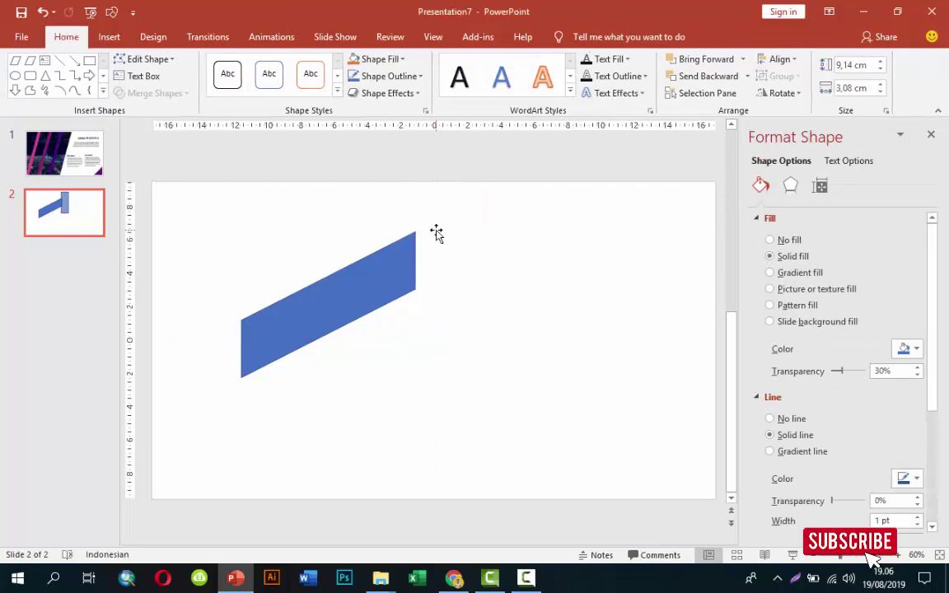
left_click(411, 267)
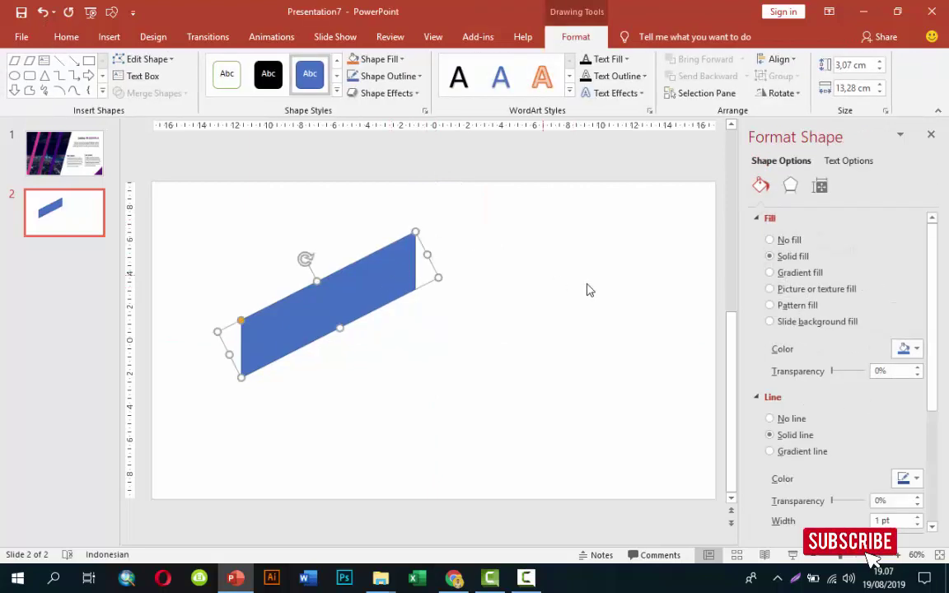
- Remove the band's outline and add two copies below, each stretched further left
left_click(770, 418)
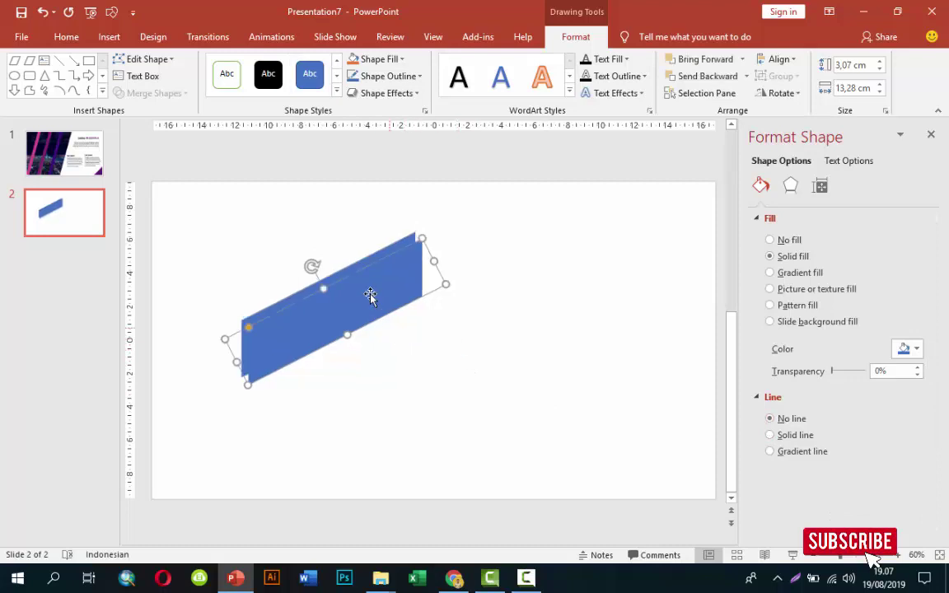
mouse_move(359, 279)
left_mouse_down()
mouse_move(353, 351)
mouse_move(360, 341)
left_mouse_up()
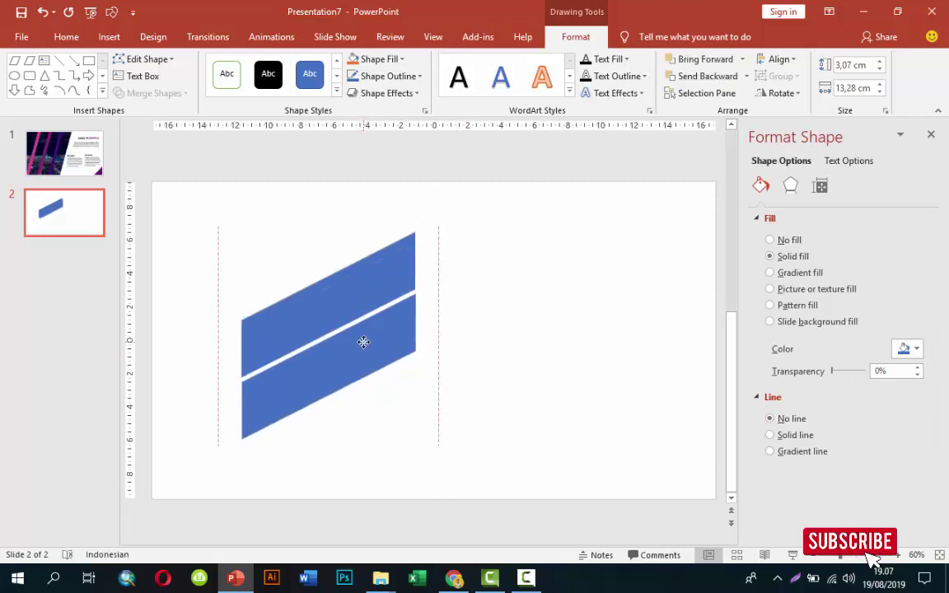
mouse_move(214, 423)
left_mouse_down()
mouse_move(201, 428)
mouse_move(215, 427)
left_mouse_up()
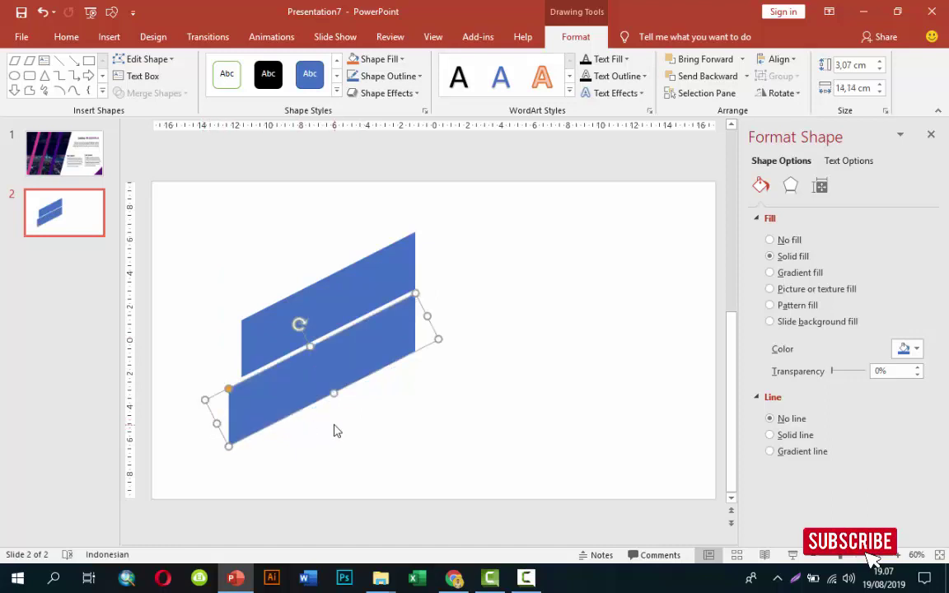
key("ctrl+d")
left_click_drag(336, 428, 354, 412)
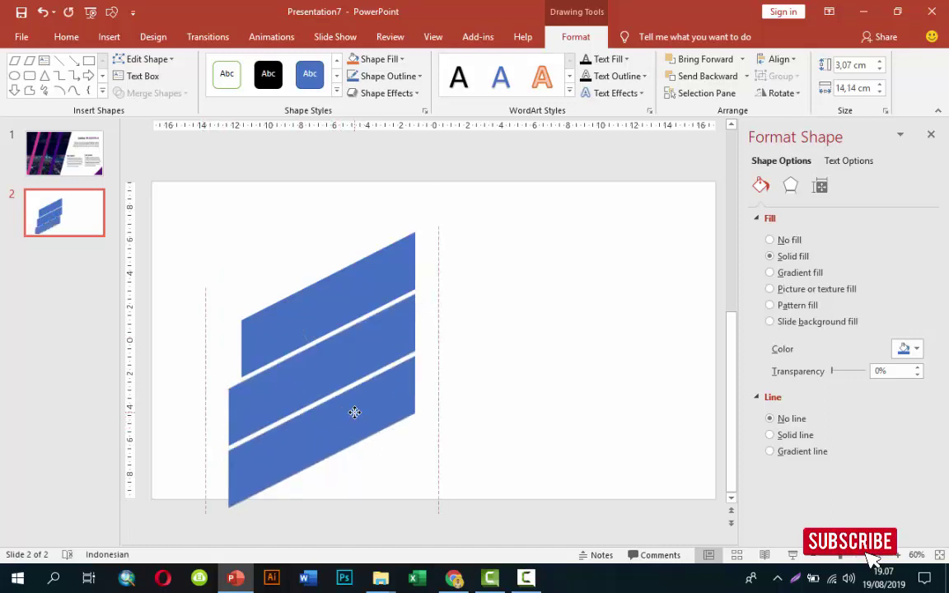
left_click_drag(214, 490, 200, 495)
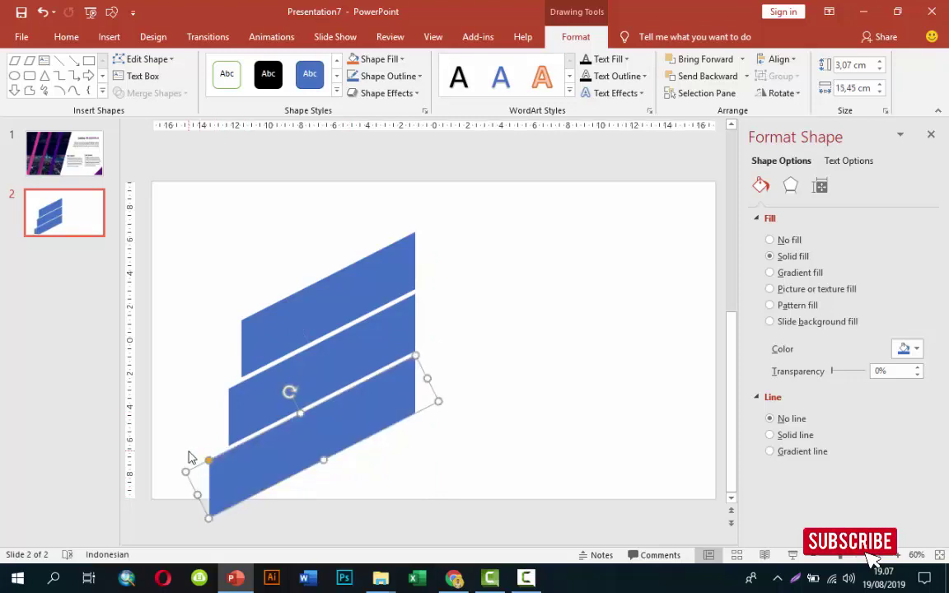
- Align the three bands' right ends and tighten their vertical spacing
left_click(309, 369, "shift")
left_click(372, 299, "shift")
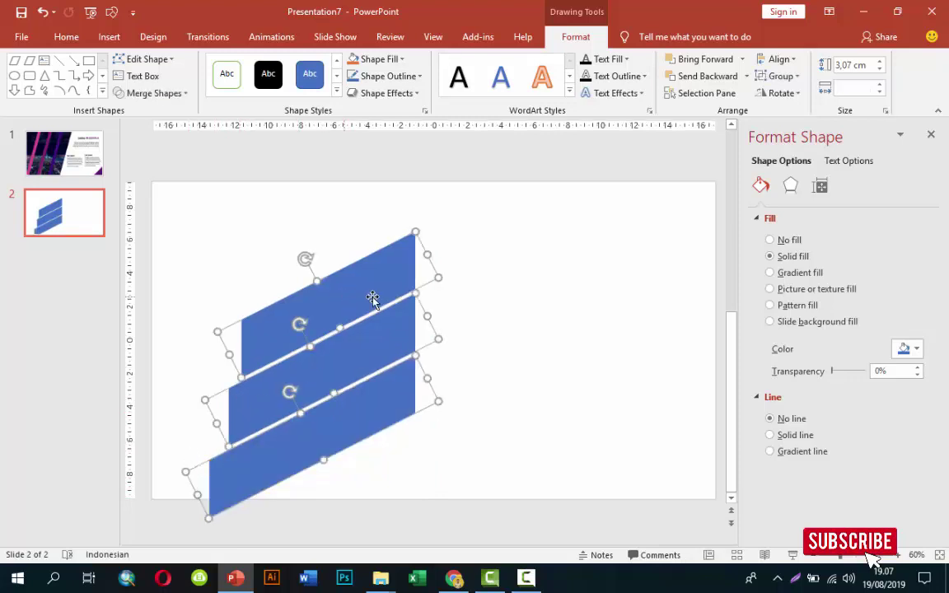
left_click_drag(372, 299, 382, 279)
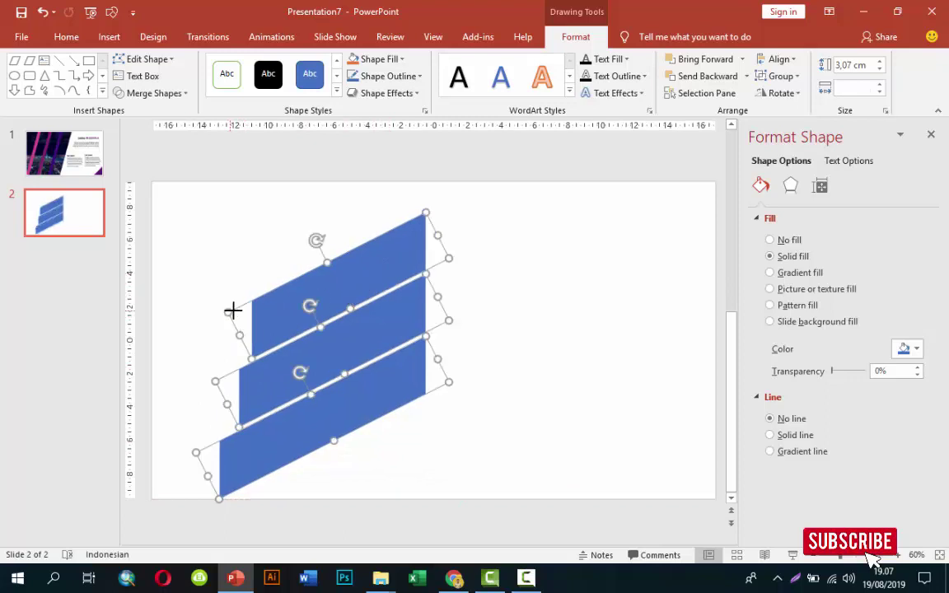
left_click_drag(232, 310, 252, 311)
left_click(363, 299)
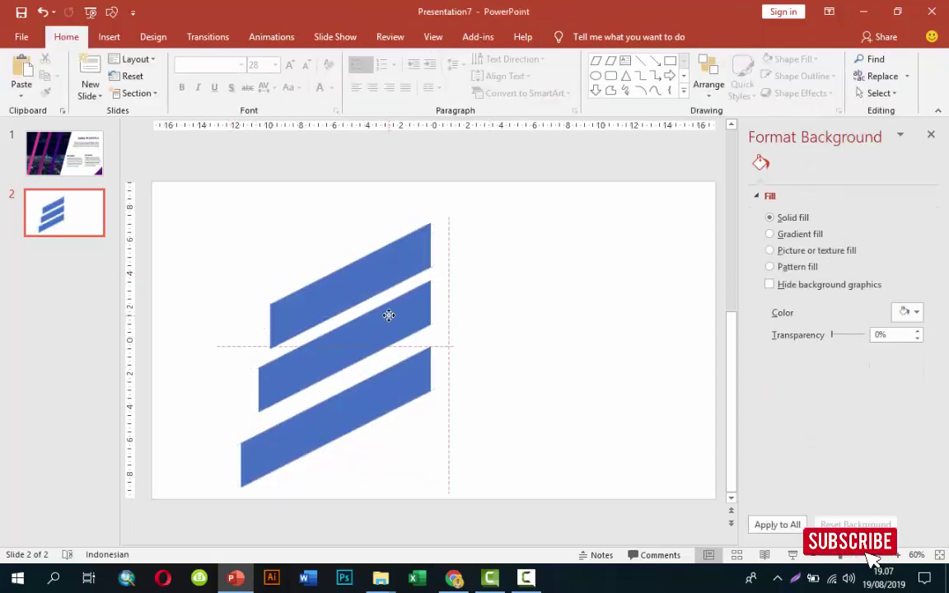
left_click_drag(389, 316, 387, 309)
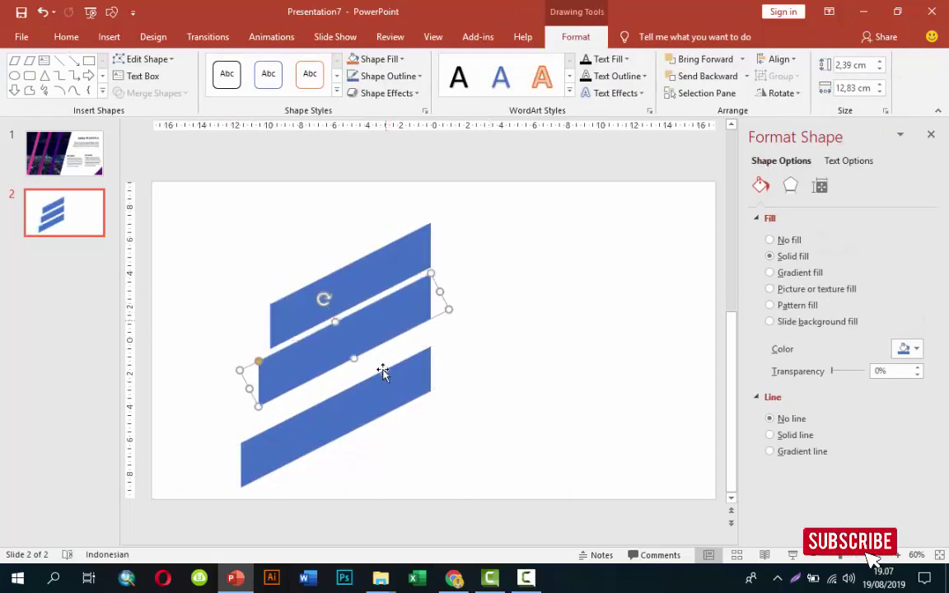
left_click_drag(383, 372, 386, 370)
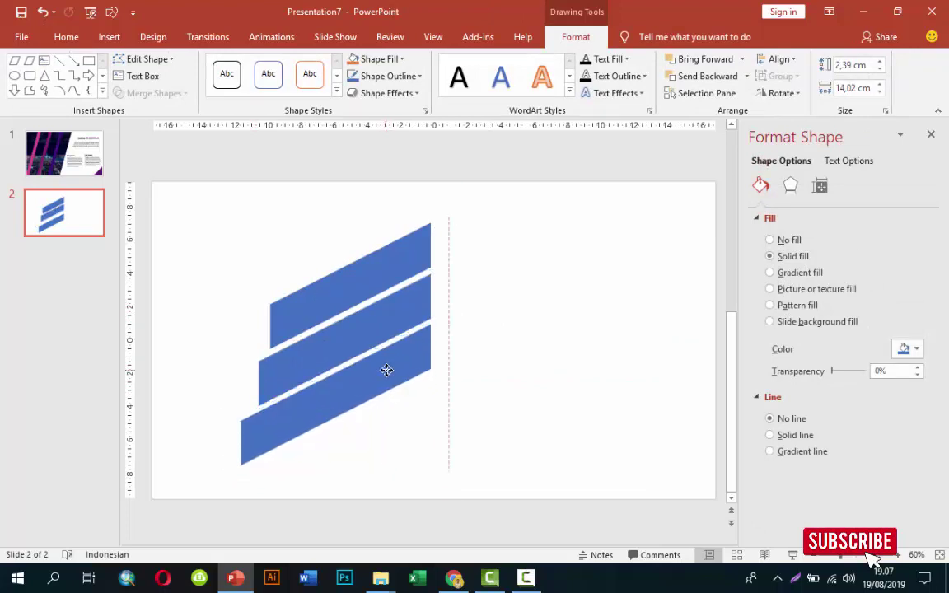
- Select all three bands and duplicate them with Ctrl+D
left_click(372, 327, "shift")
left_click(372, 288, "shift")
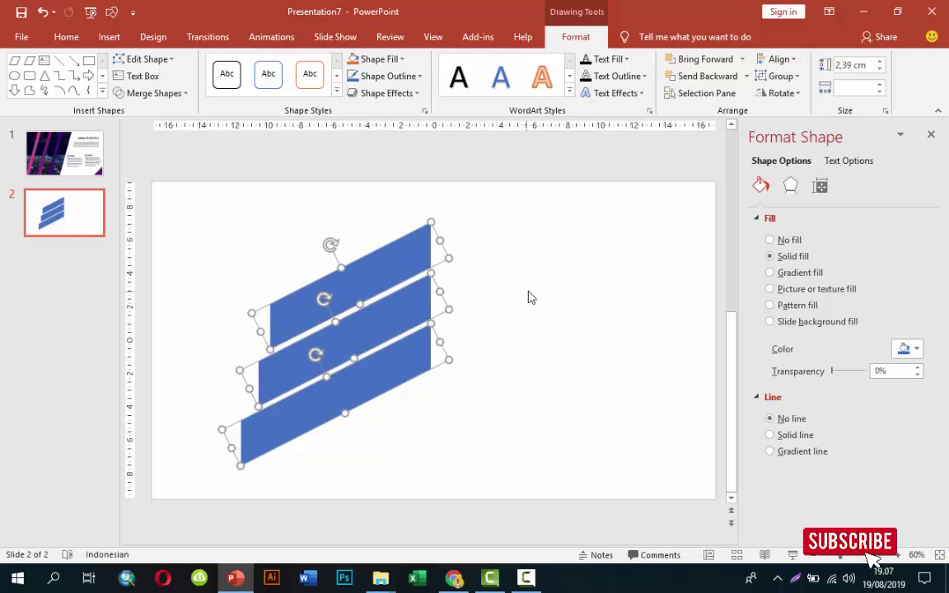
key("ctrl+d")
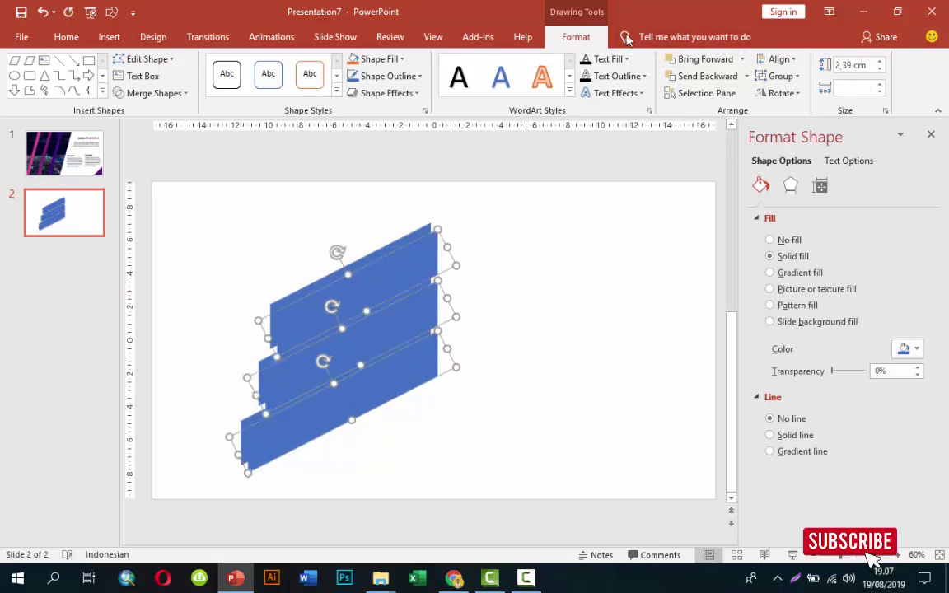
- Flip the copied bands horizontally and move them right to form a chevron
left_click(779, 94)
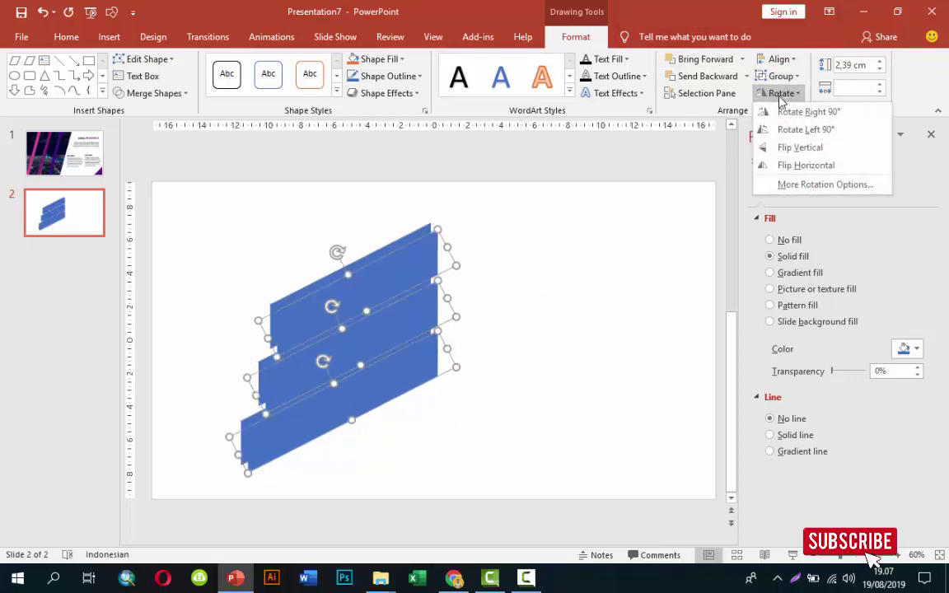
left_click(785, 168)
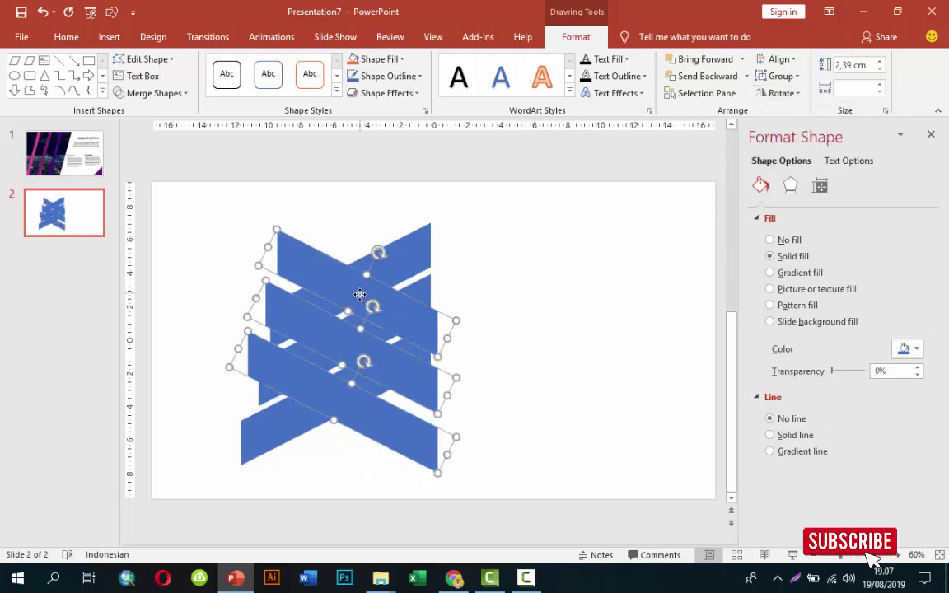
mouse_move(364, 289)
left_mouse_down()
mouse_move(533, 289)
mouse_move(552, 303)
mouse_move(458, 257)
left_mouse_up()
left_click(559, 280)
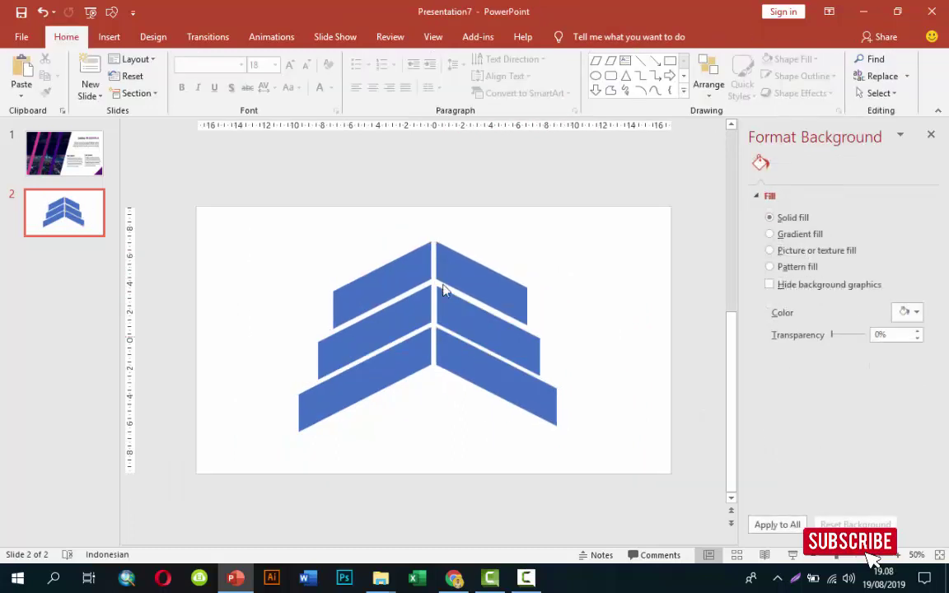
- Fill the left bars magenta, dark purple and dark indigo from top to bottom
left_click(381, 280)
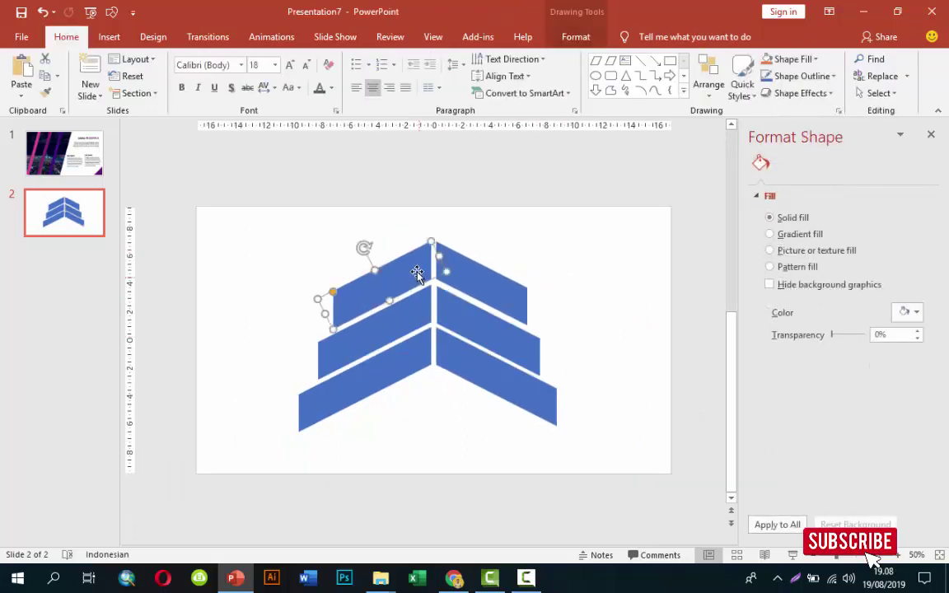
left_click(906, 348)
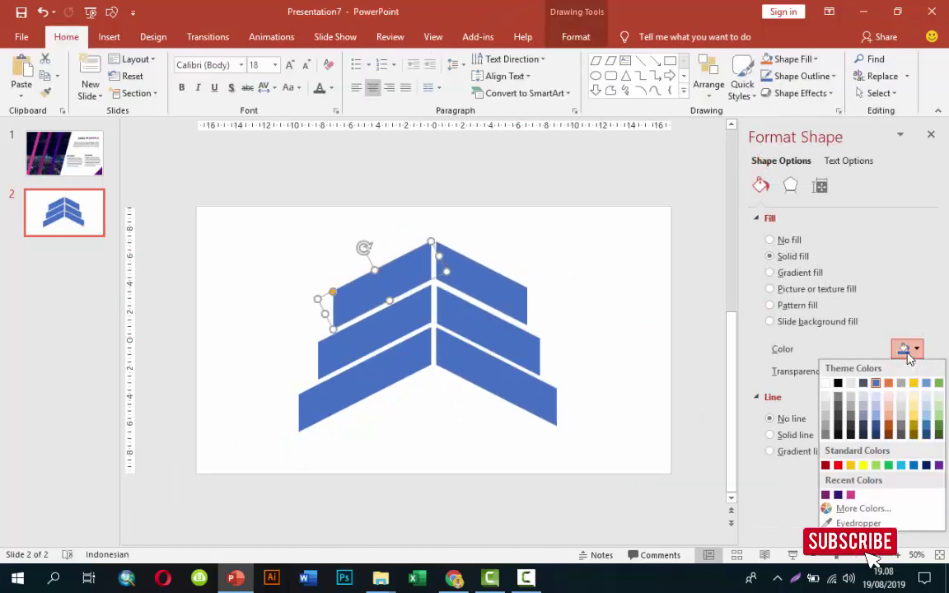
left_click(851, 495)
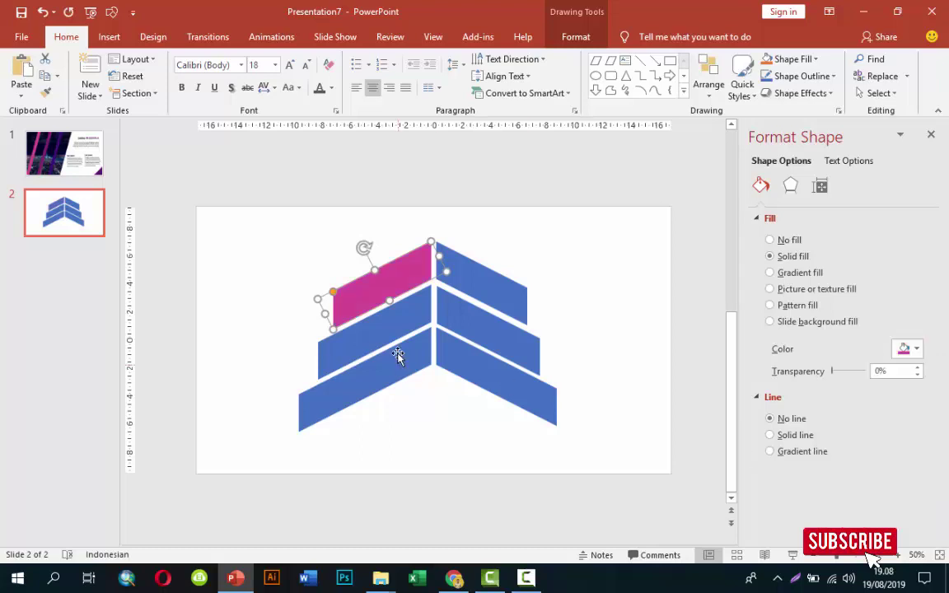
left_click(378, 331)
left_click(906, 348)
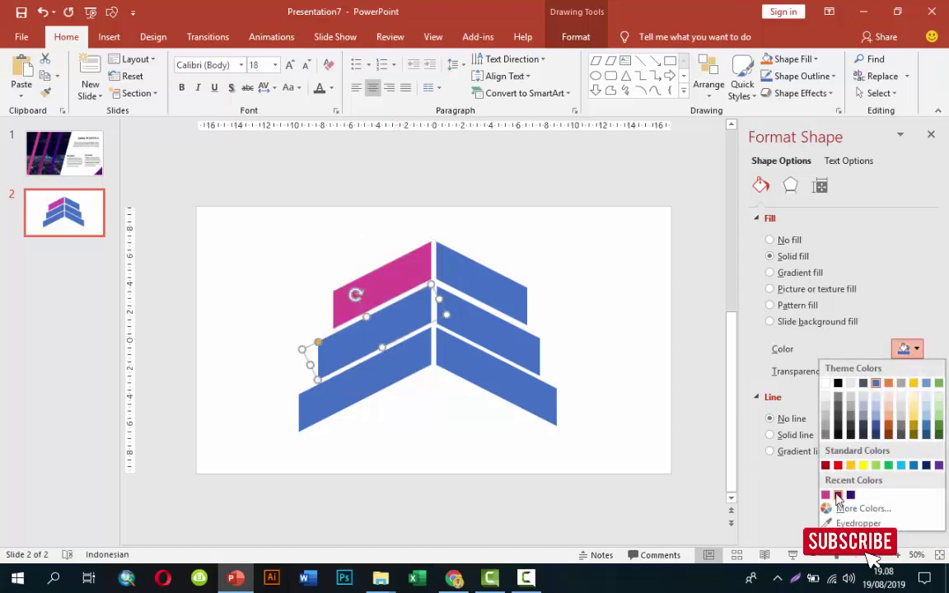
left_click(838, 495)
left_click(422, 369)
left_click(904, 351)
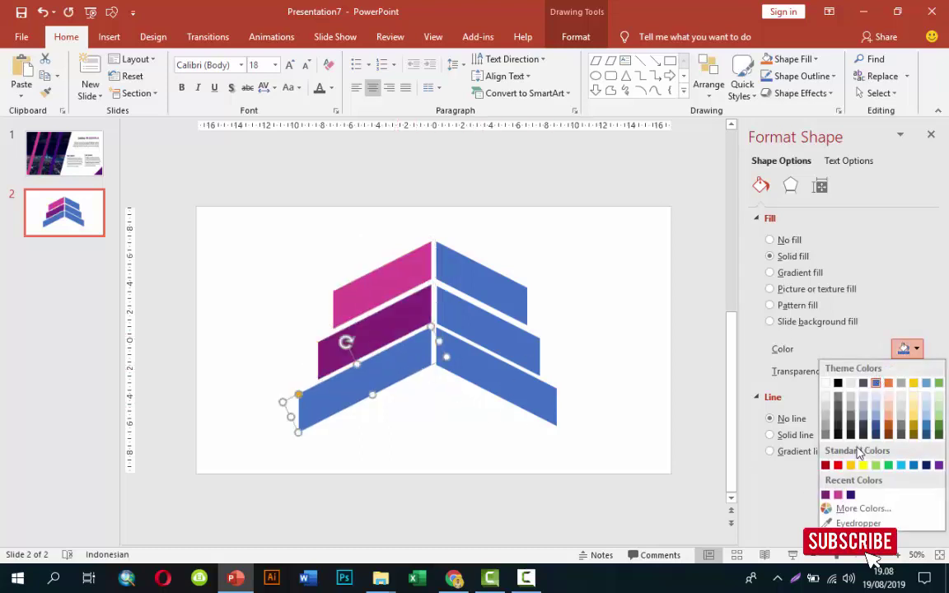
left_click(850, 495)
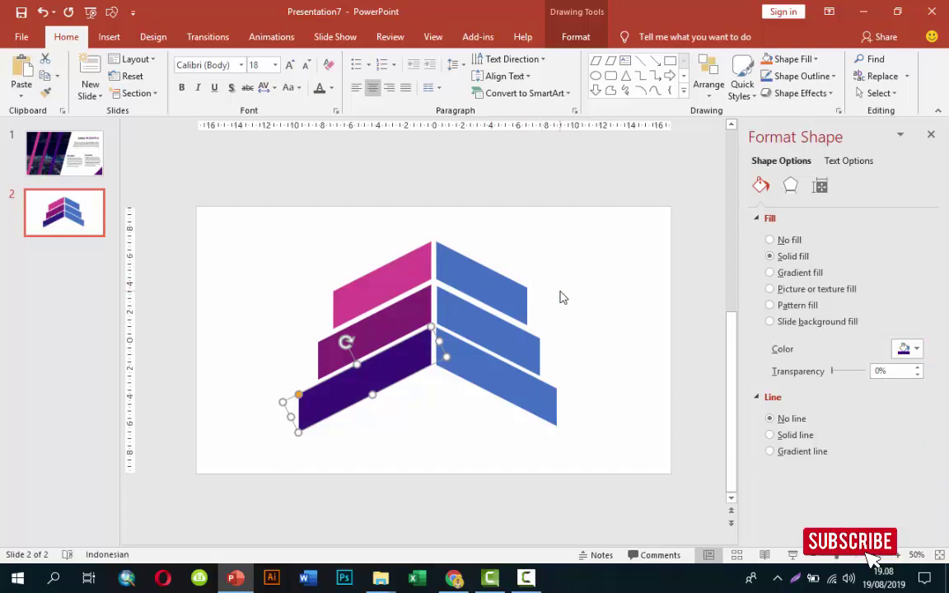
- Fill the right bars pink, dark magenta and dark purple, then lower the whole chevron
left_click(515, 296)
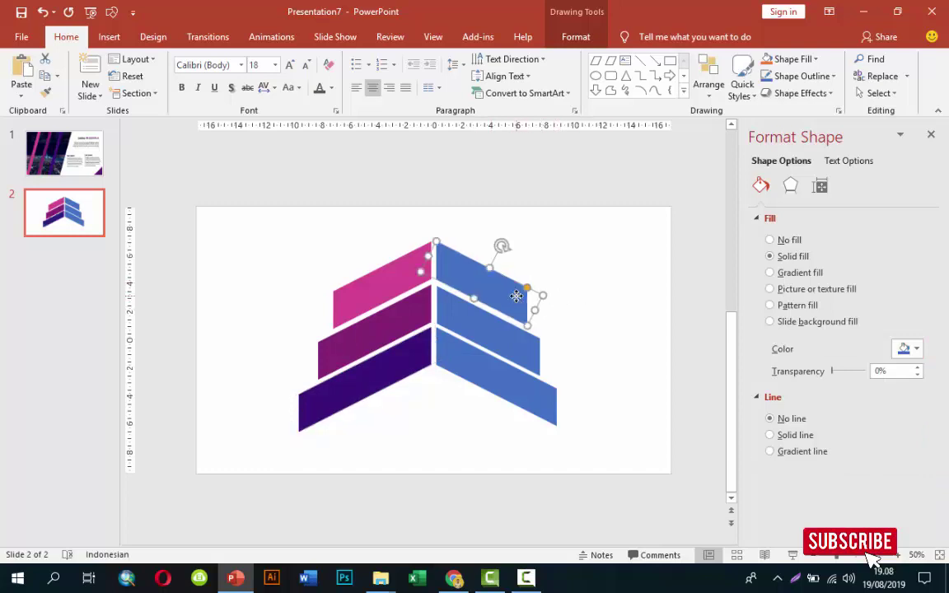
left_click(904, 349)
left_click(850, 495)
left_click(449, 304)
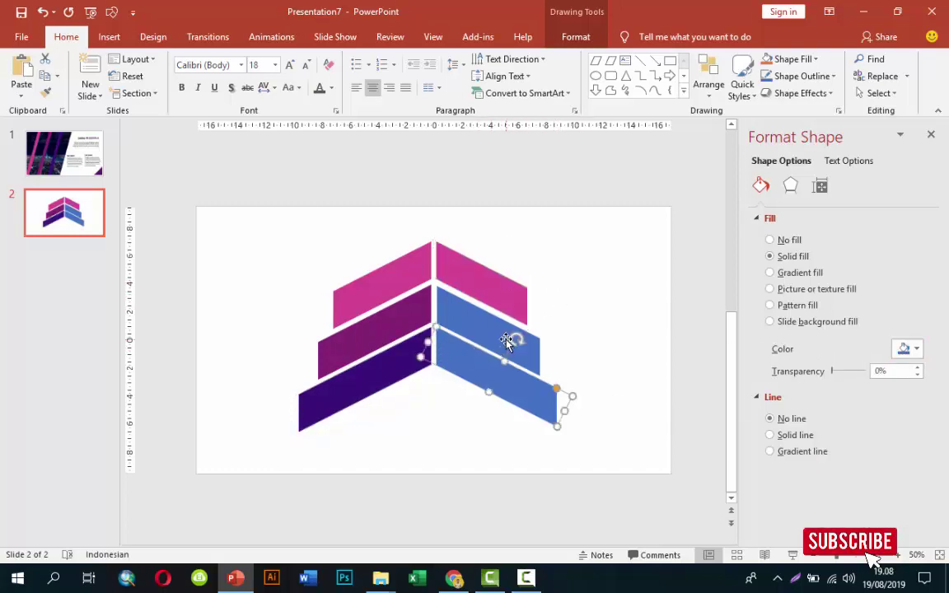
left_click(904, 351)
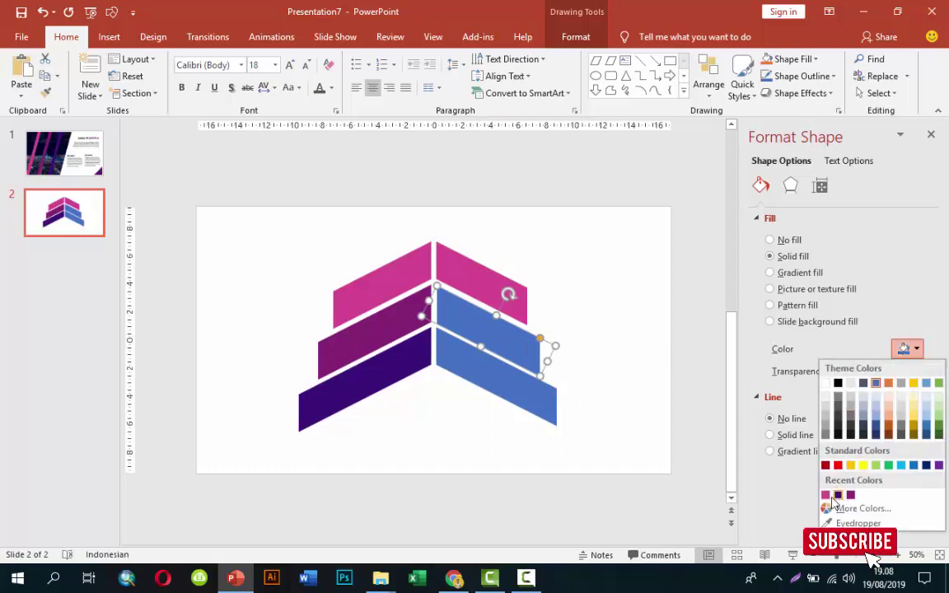
left_click(850, 494)
left_click(515, 387)
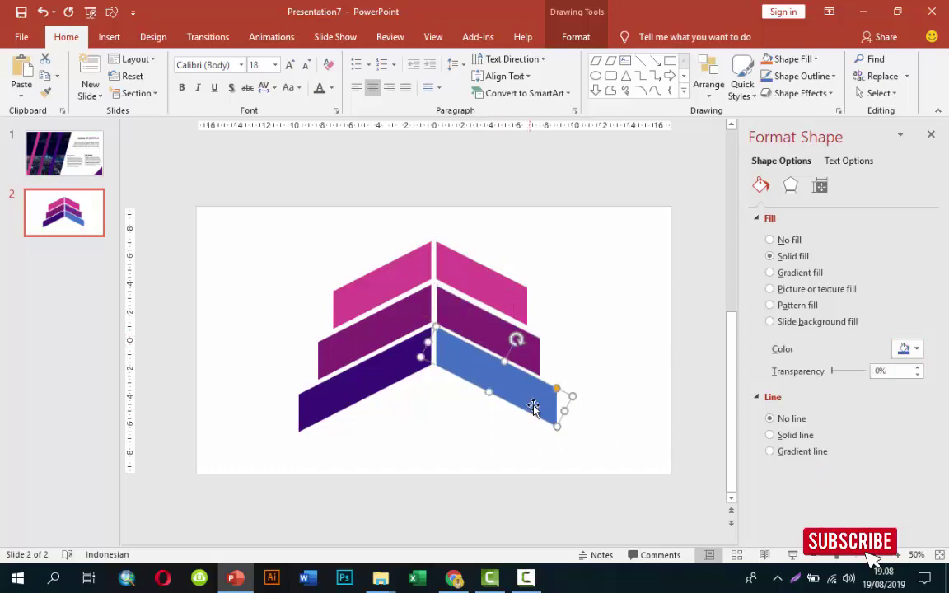
left_click(913, 353)
left_click(828, 494)
left_click(607, 368)
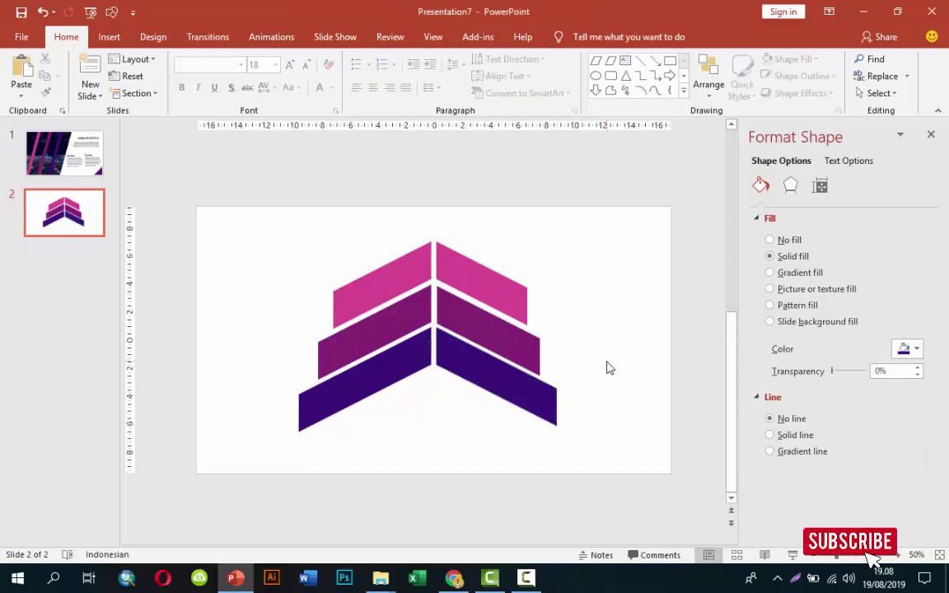
left_click_drag(261, 229, 583, 466)
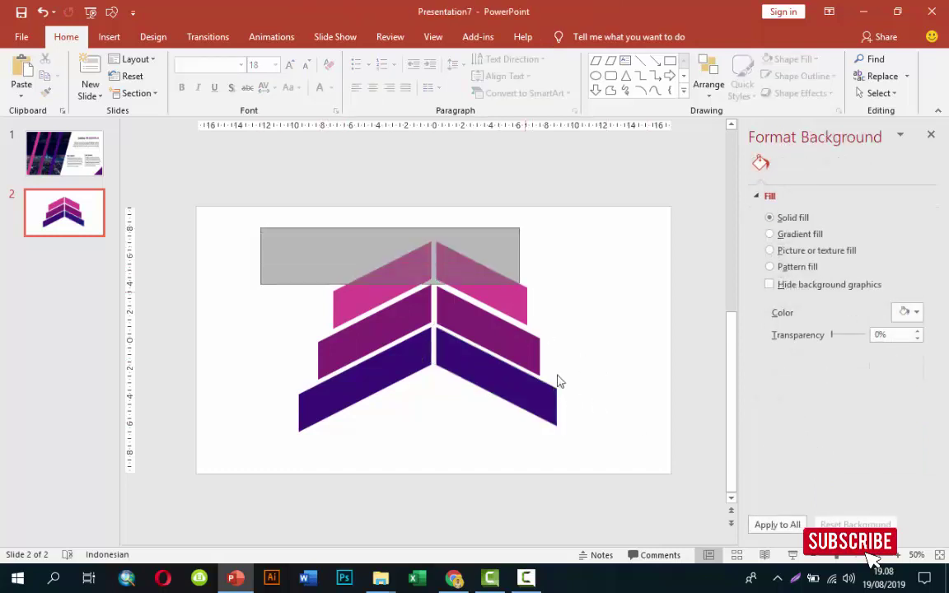
left_click_drag(494, 339, 493, 345)
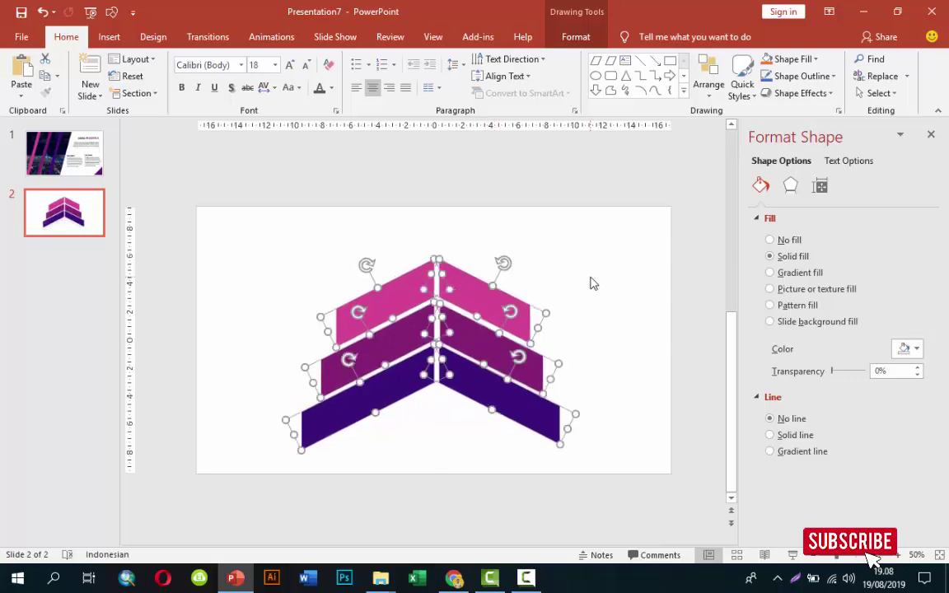
- Copy the JUDUL PRESENTASI title from slide 1 and paste it centred above the chevron
left_click(593, 283)
left_click(109, 36)
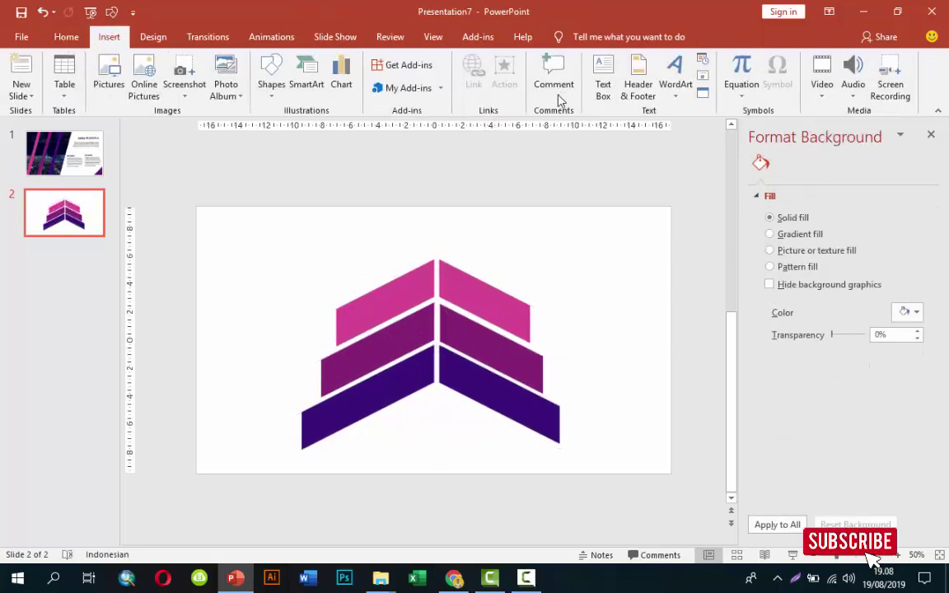
left_click(606, 79)
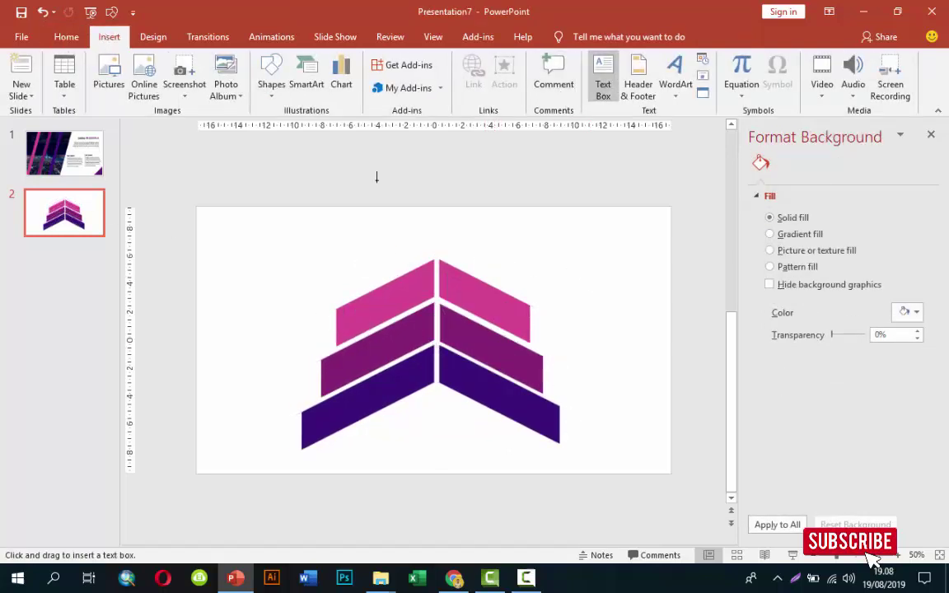
left_click(64, 152)
left_click(616, 239)
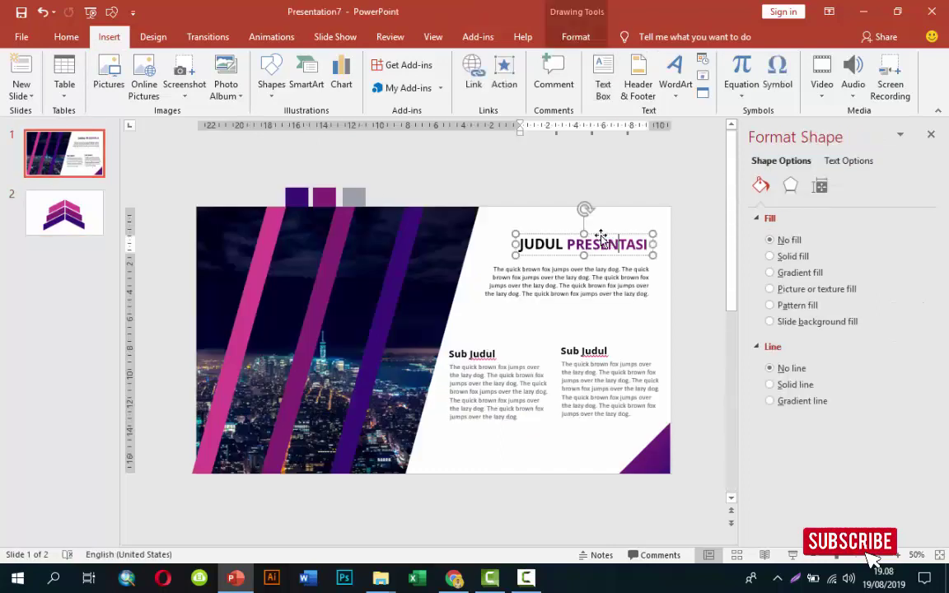
left_click(100, 234)
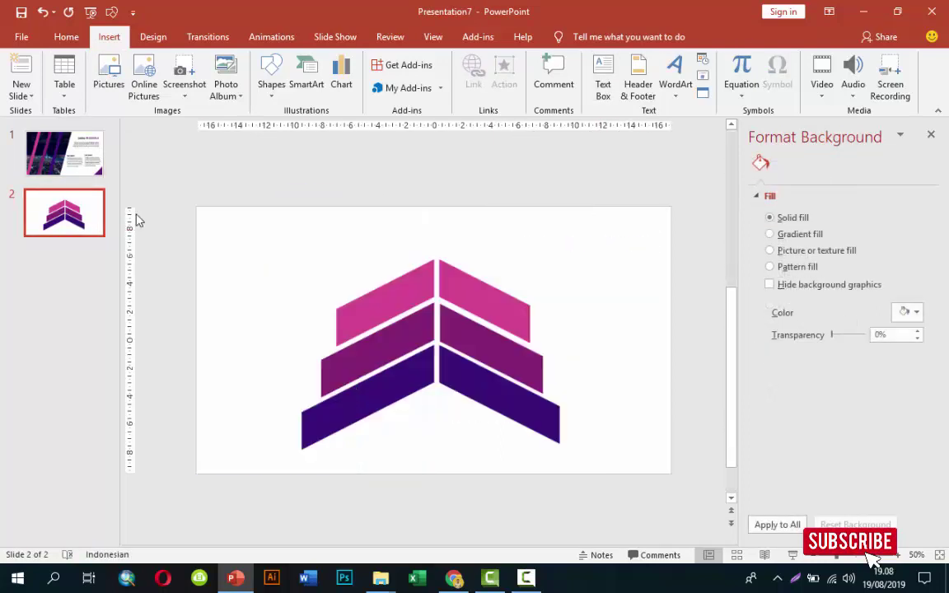
key("ctrl+v")
left_click_drag(567, 229, 421, 223)
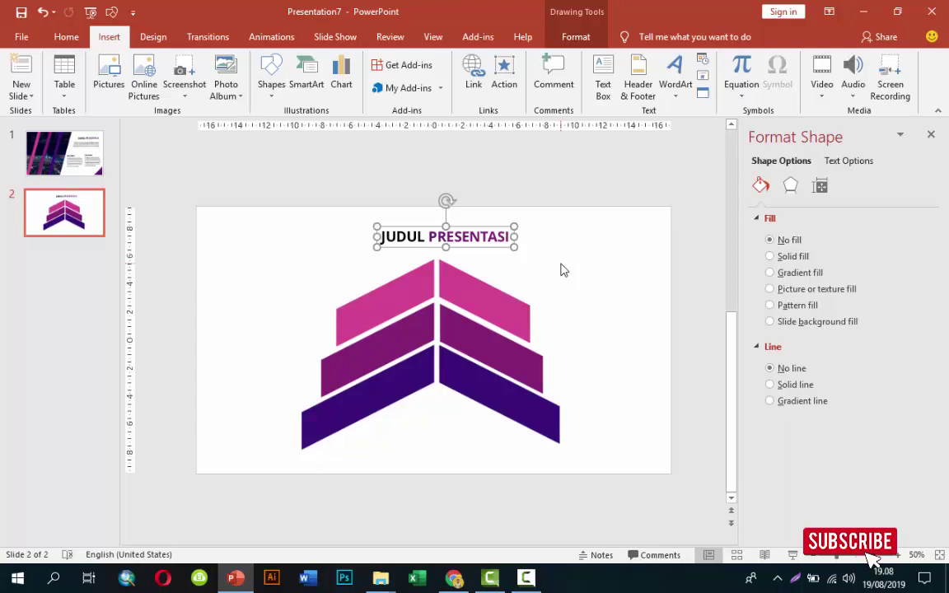
left_click(600, 307)
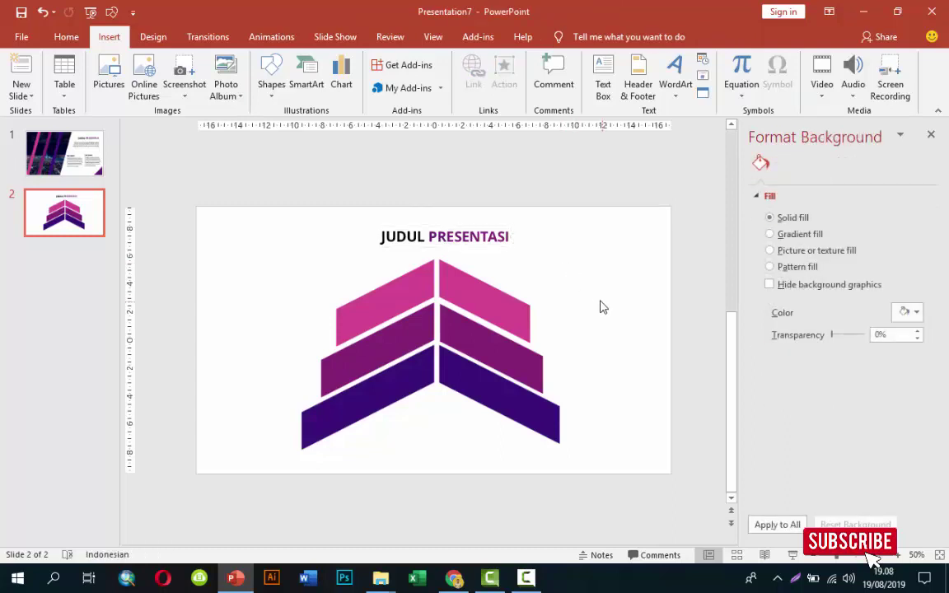
left_click(603, 78)
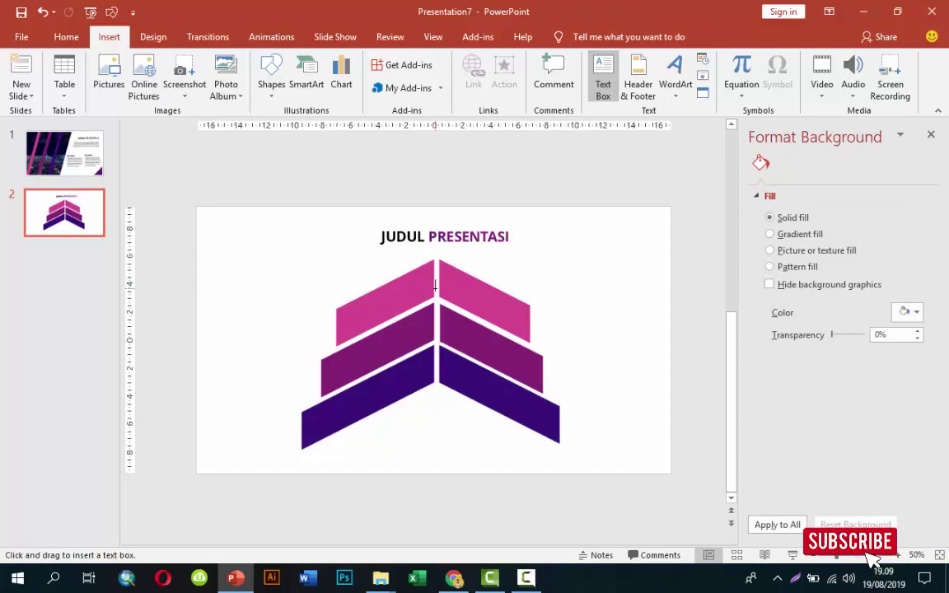
- Add a 'Sub Judul' text box beside the top chevron in Open Sans, tilted to the chevron's slant
left_click(522, 262)
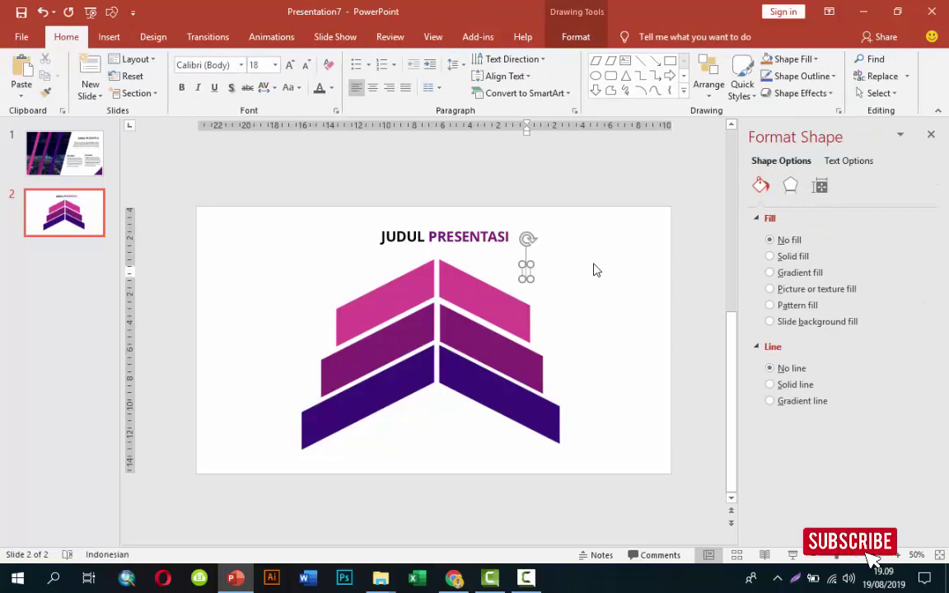
type("Sub")
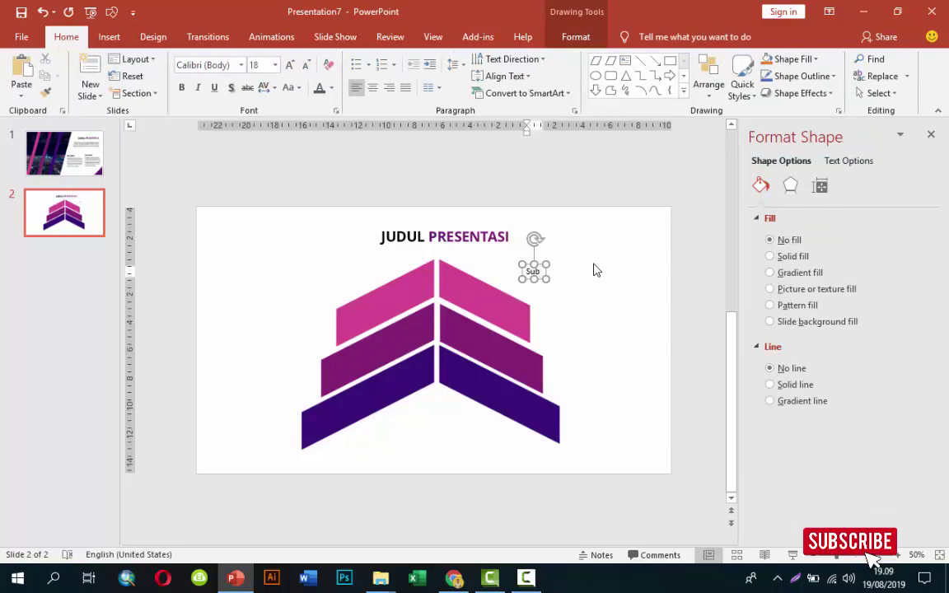
type(" Judul")
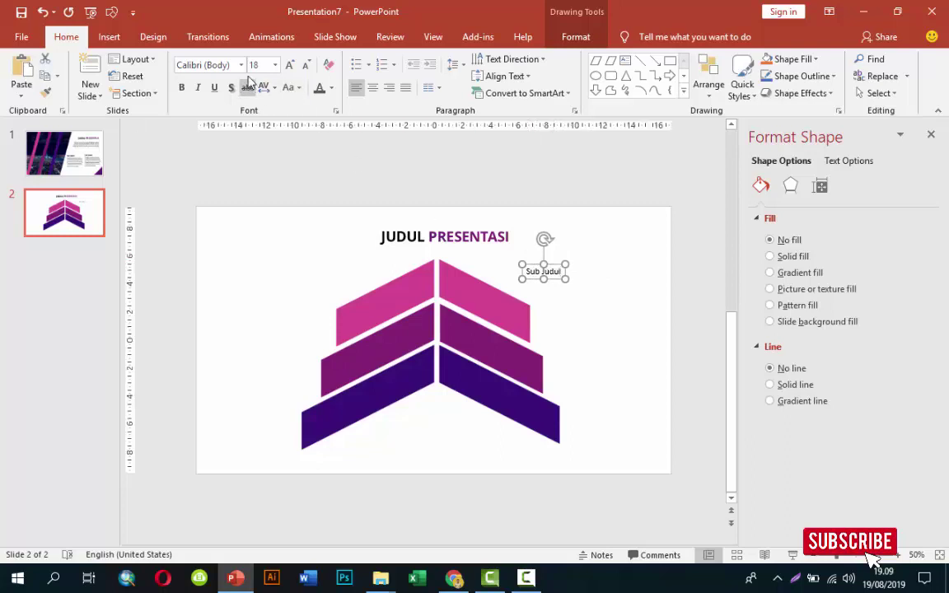
left_click(206, 64)
left_click(241, 65)
left_click(238, 154)
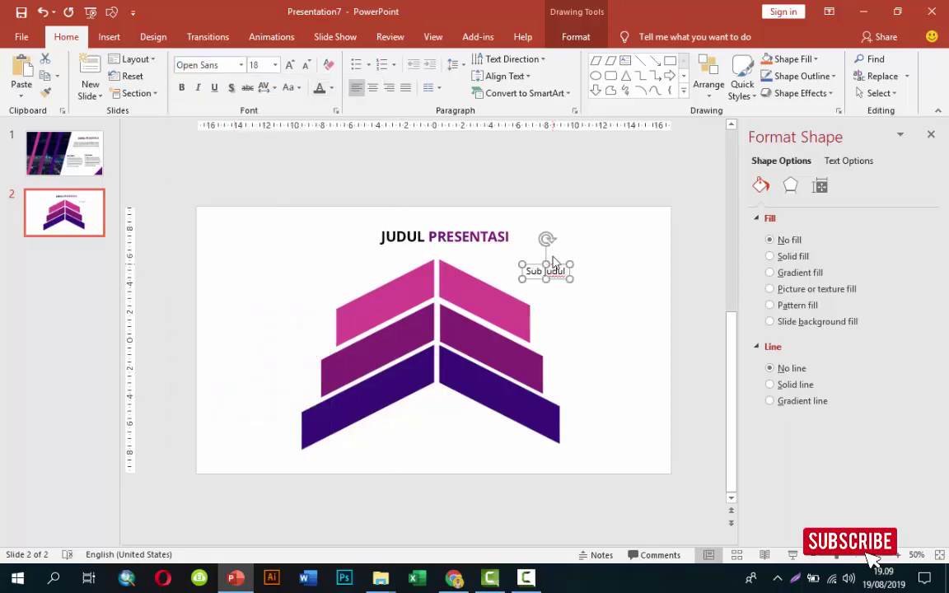
mouse_move(546, 238)
left_mouse_down()
mouse_move(559, 243)
mouse_move(486, 294)
left_mouse_up()
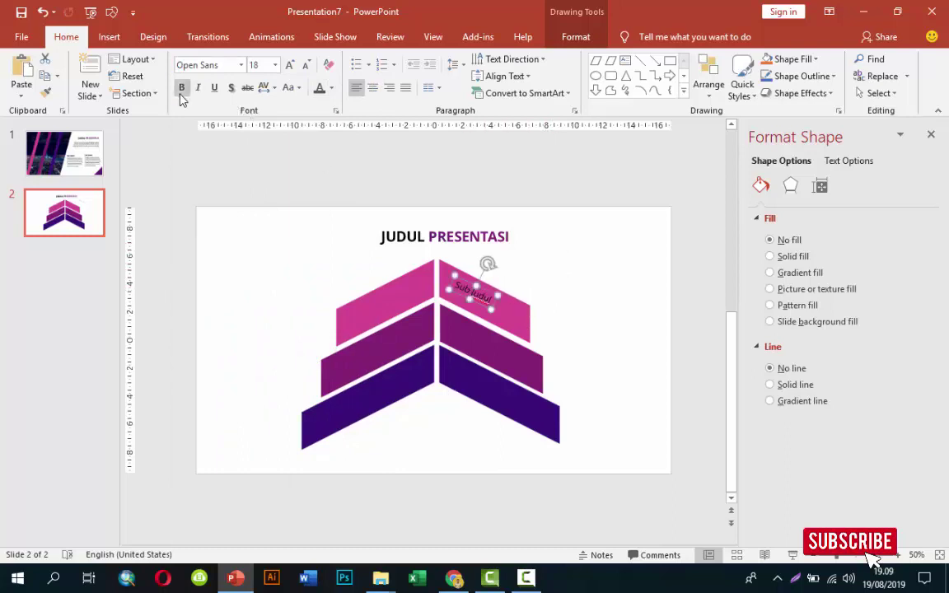
- Make the label 24 pt, white and non-bold, then copy it onto the middle right chevron
left_click(275, 64)
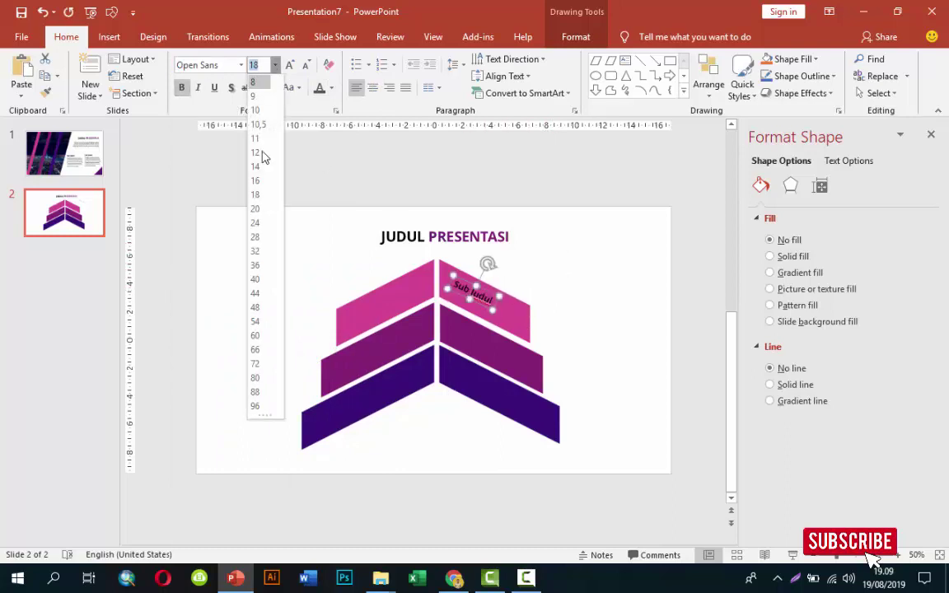
left_click(257, 223)
left_click(333, 91)
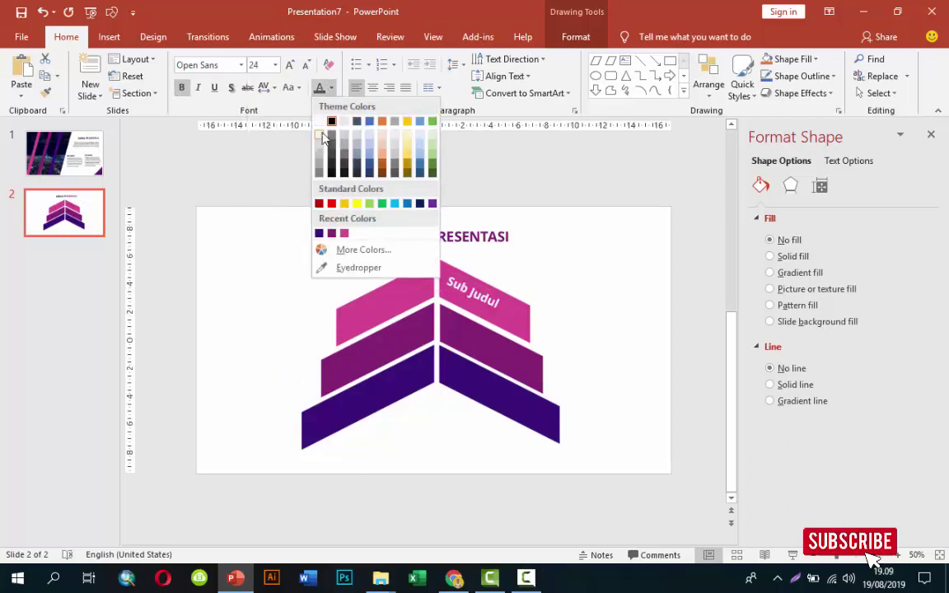
left_click(320, 124)
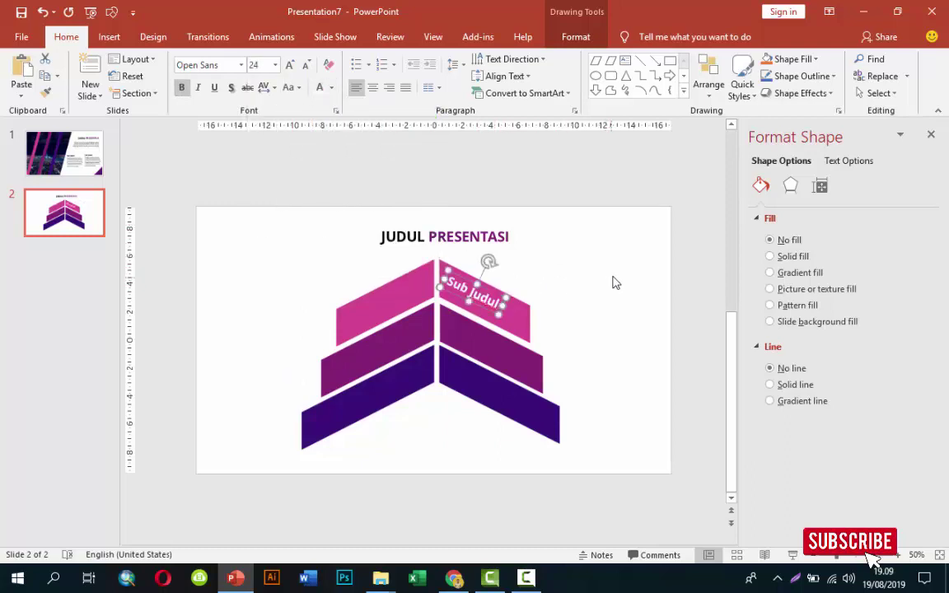
left_click(184, 89)
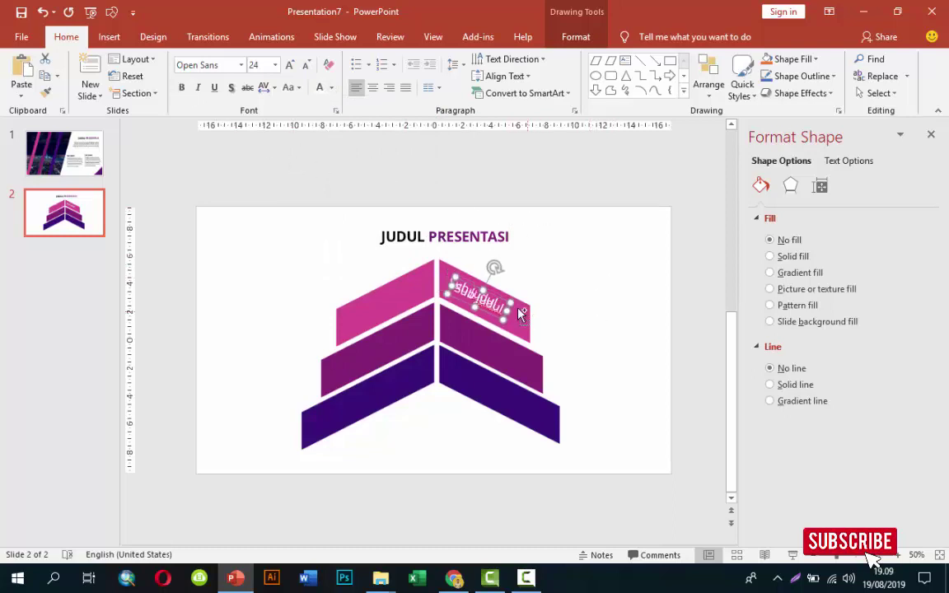
mouse_move(494, 288)
left_mouse_down()
mouse_move(498, 342)
mouse_move(484, 381)
mouse_move(498, 381)
mouse_move(497, 419)
left_mouse_up()
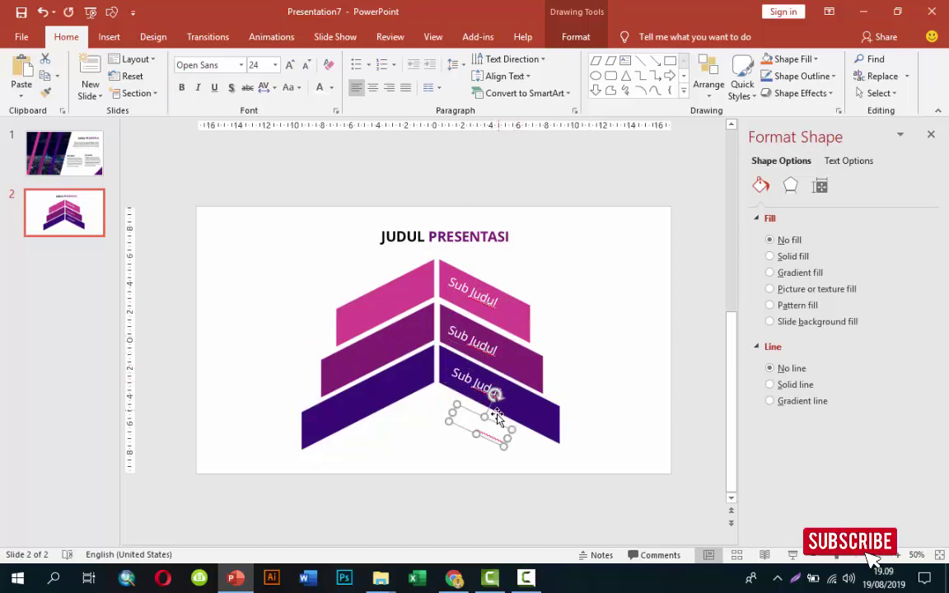
- Flip a Sub Judul label copy horizontally and place it on the bottom-left chevron
left_click(576, 37)
left_click(771, 96)
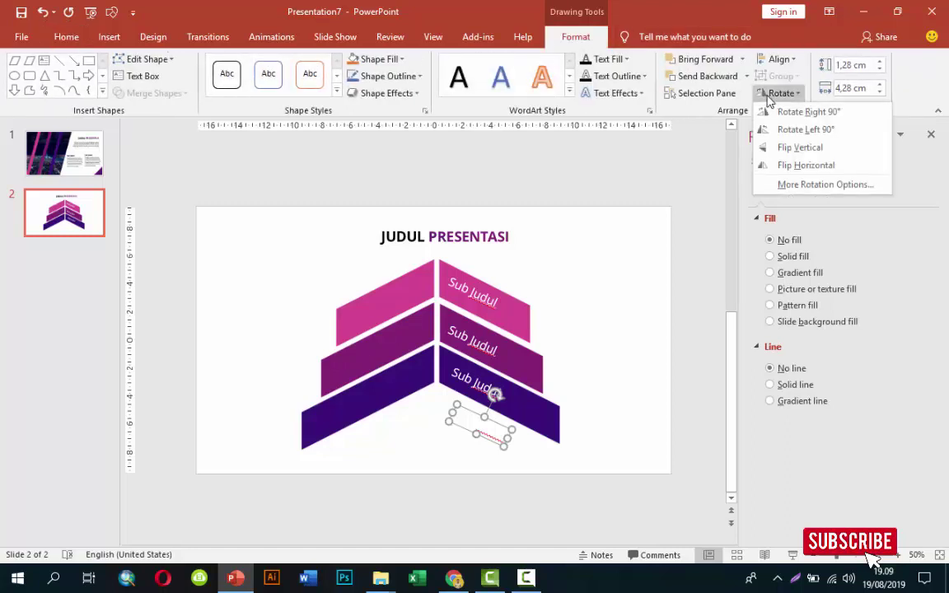
left_click(790, 166)
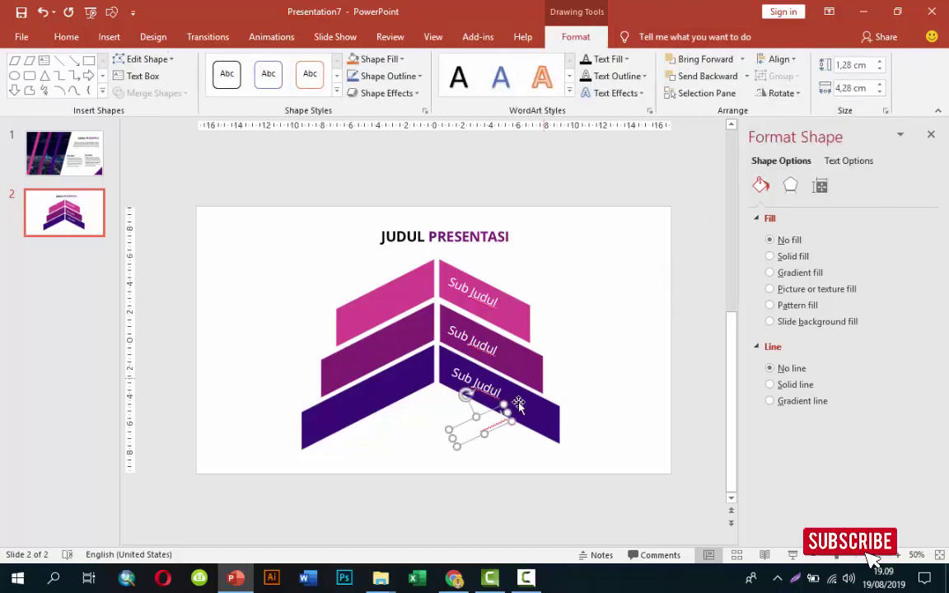
left_click_drag(519, 403, 397, 396)
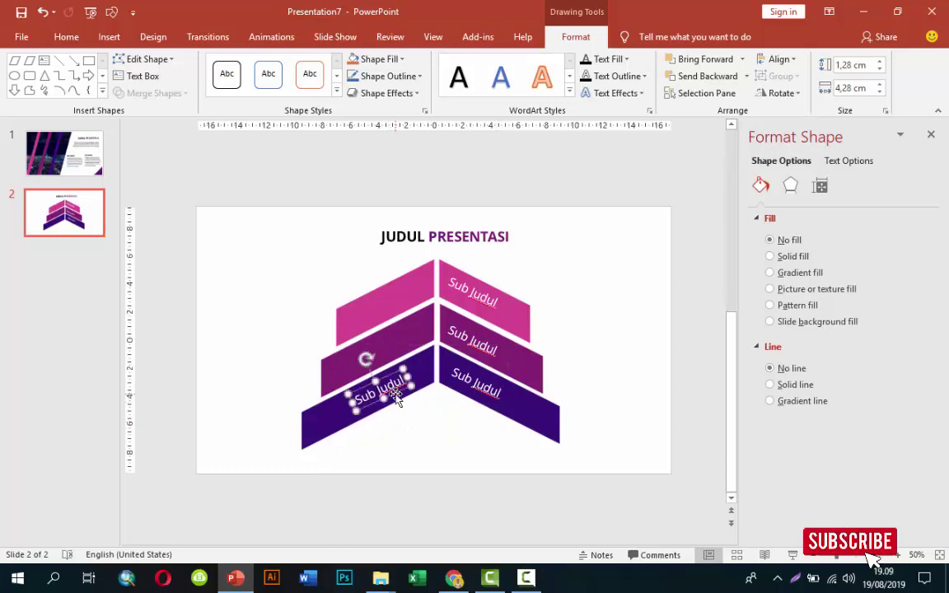
- Copy the mirrored label onto the middle-left chevron
key("Left")
key("Left")
key("Left")
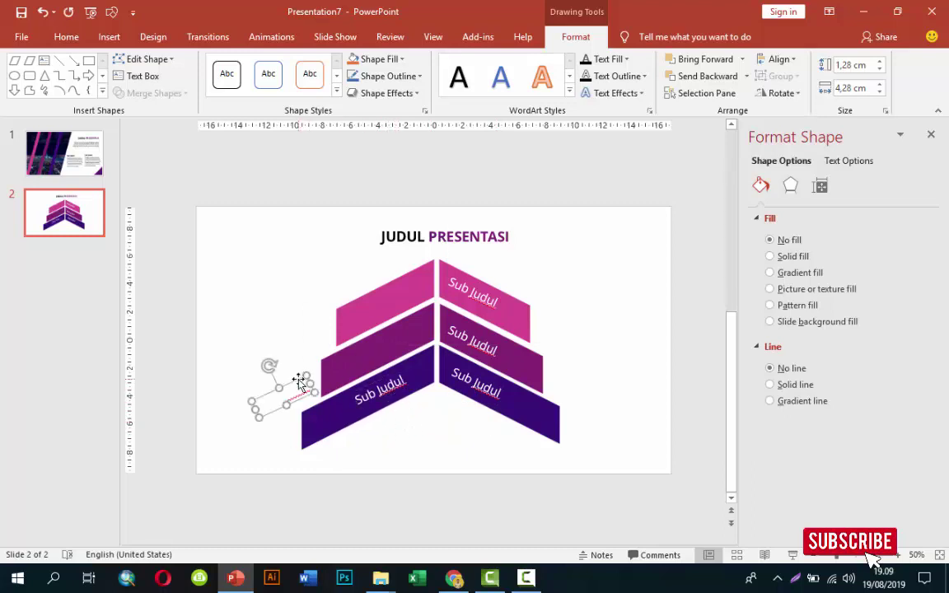
mouse_move(301, 381)
left_mouse_down()
mouse_move(386, 369)
mouse_move(390, 292)
left_mouse_up()
left_click(600, 271)
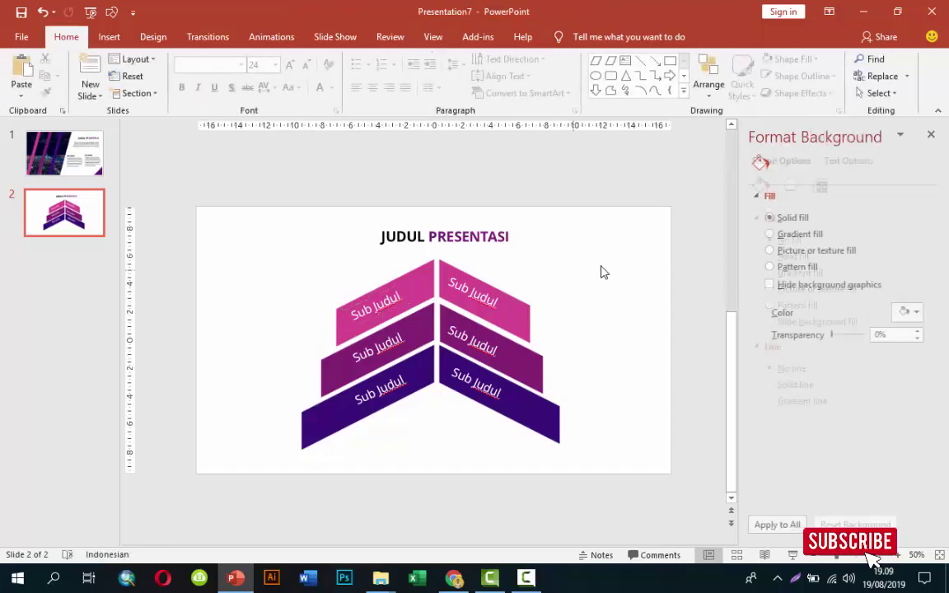
left_click(107, 37)
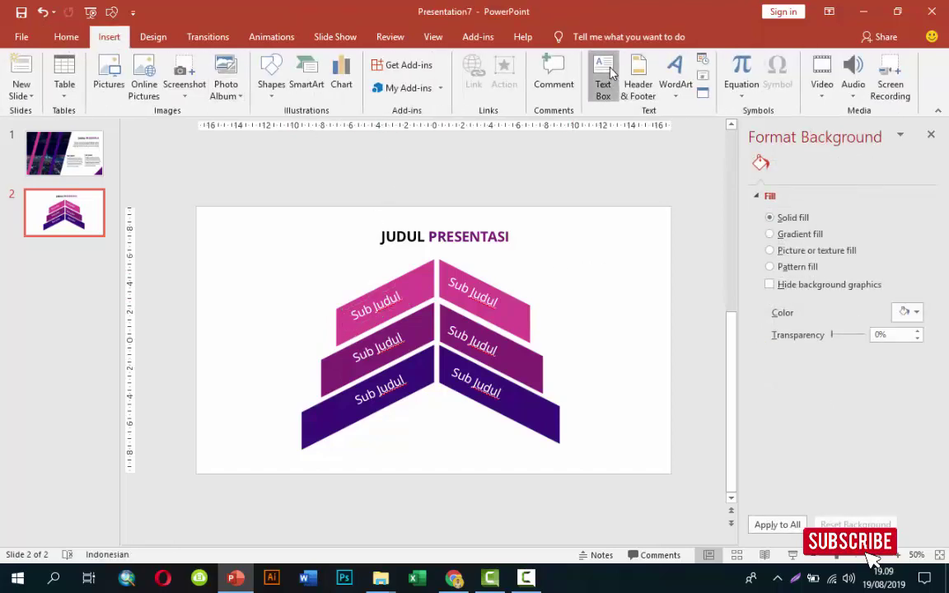
- Copy slide 1's body text block onto slide 2, placed and widened beside the top-right bar
left_click(603, 76)
left_click(38, 154)
left_click(479, 391)
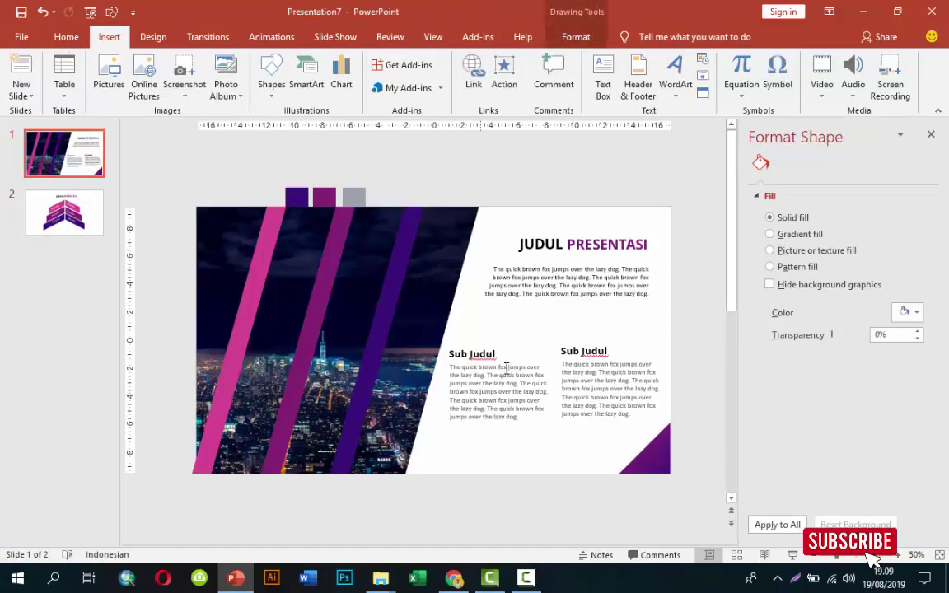
left_click(516, 361)
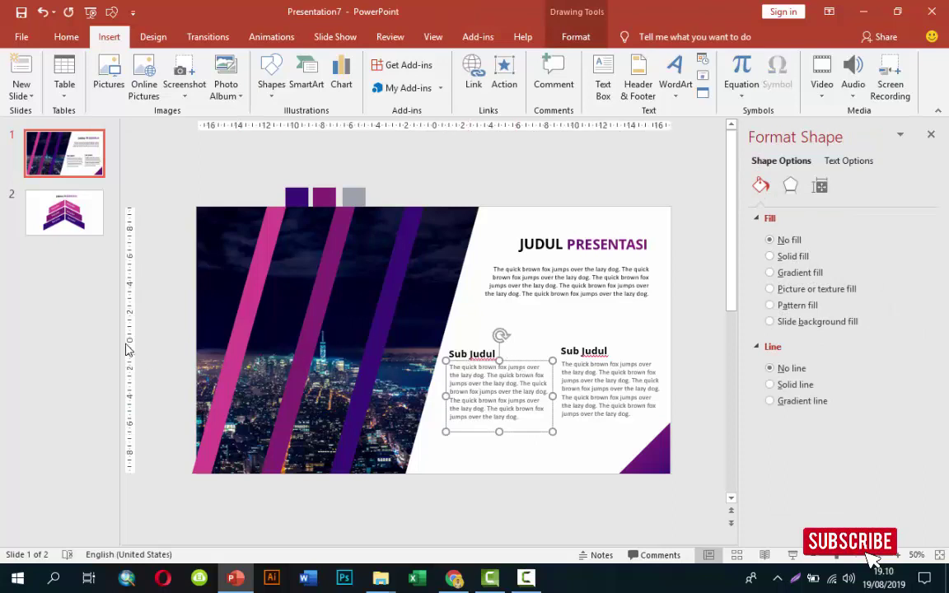
left_click(99, 222)
key("ctrl+v")
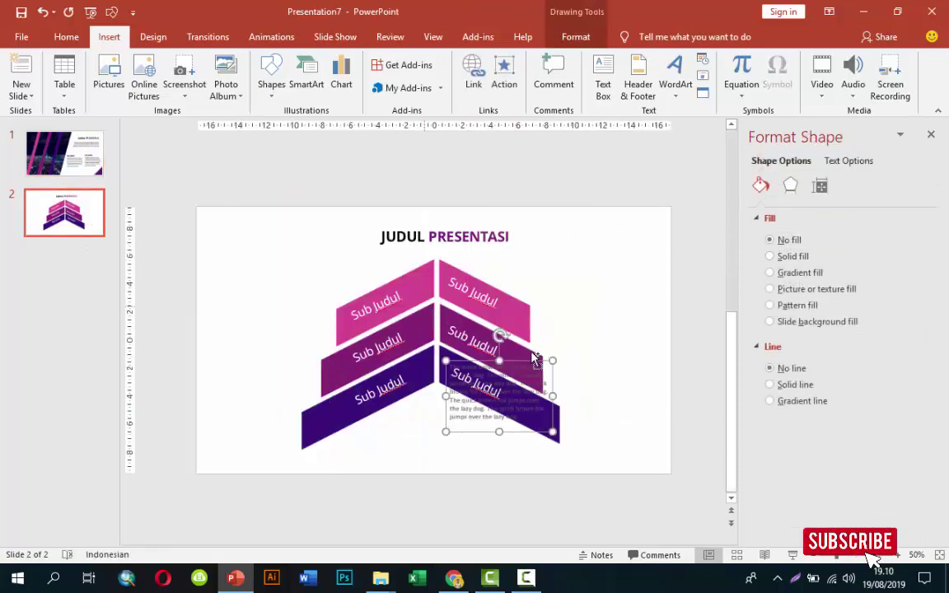
left_click_drag(534, 360, 630, 280)
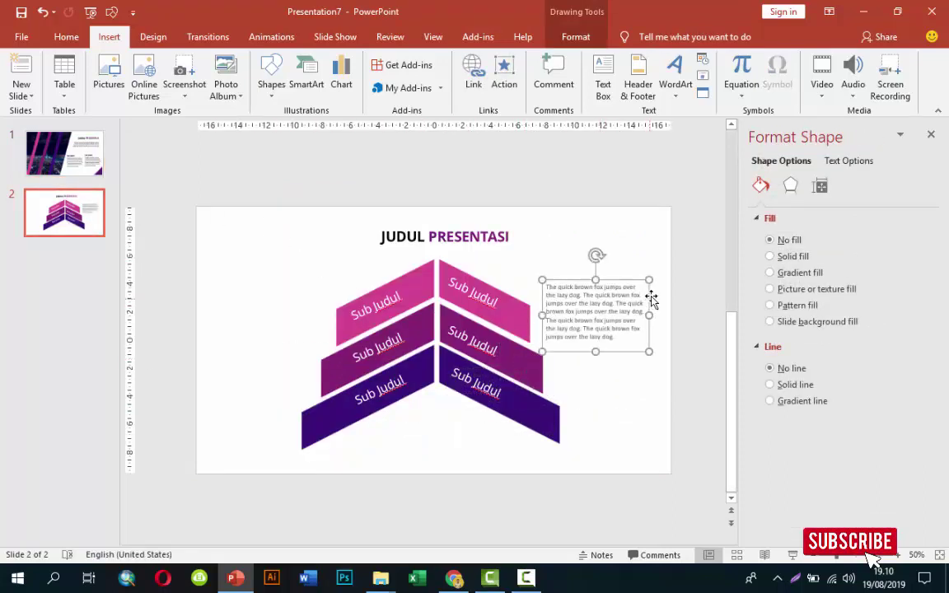
left_click_drag(649, 317, 658, 315)
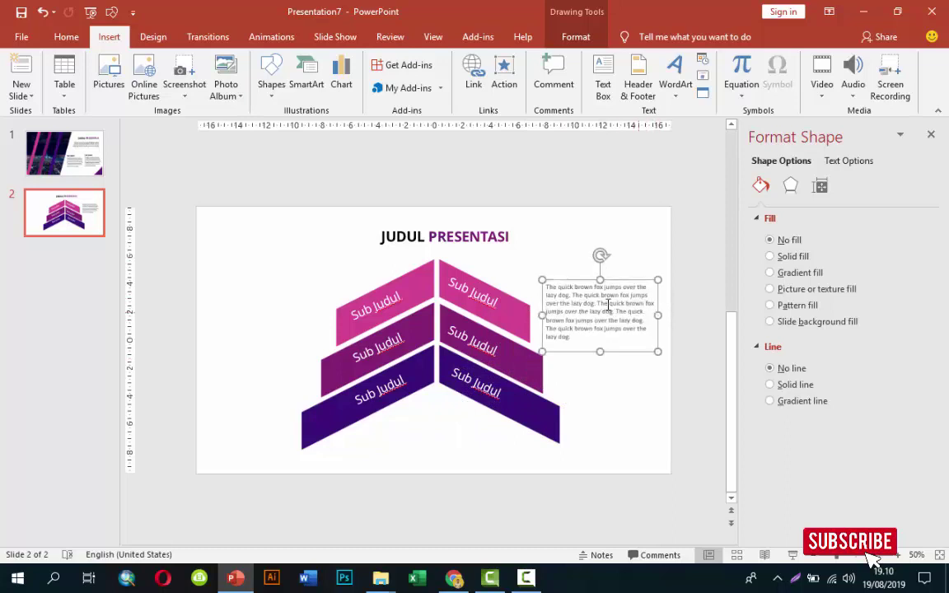
- Set the paragraph to 12 pt, add copies below, and narrow the bottom one so it rewraps
left_click(67, 37)
left_click(276, 65)
left_click(261, 153)
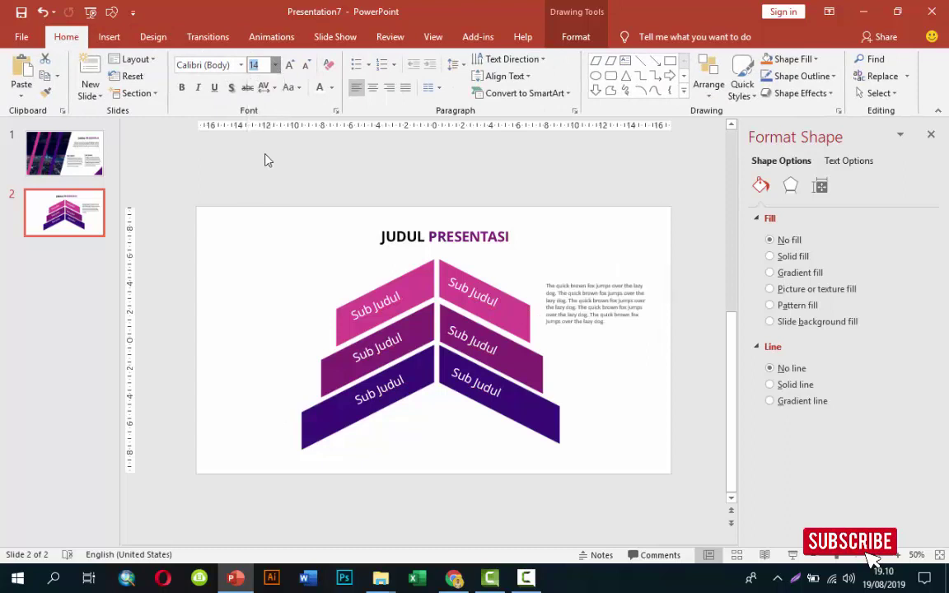
left_click_drag(634, 283, 625, 288)
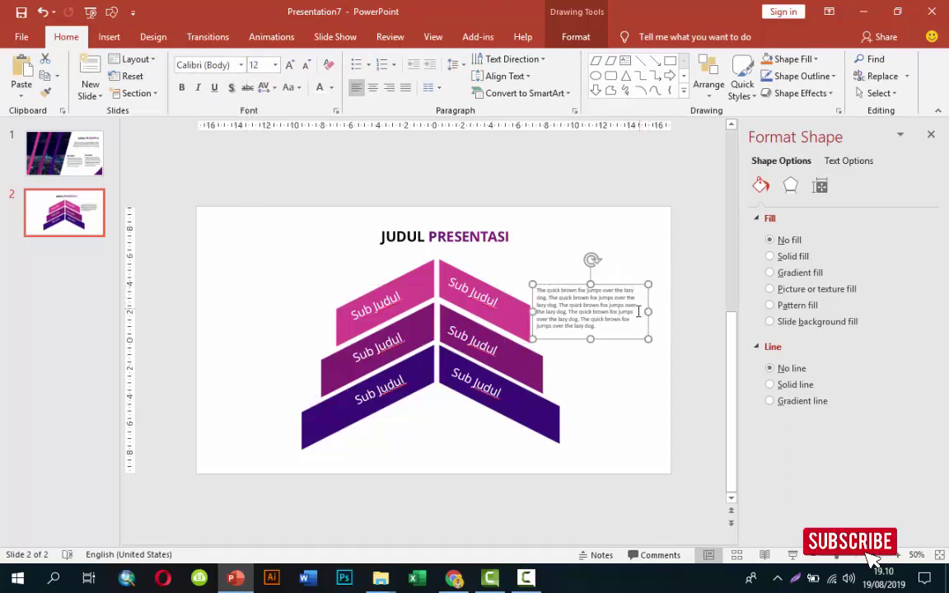
left_click_drag(638, 311, 644, 346)
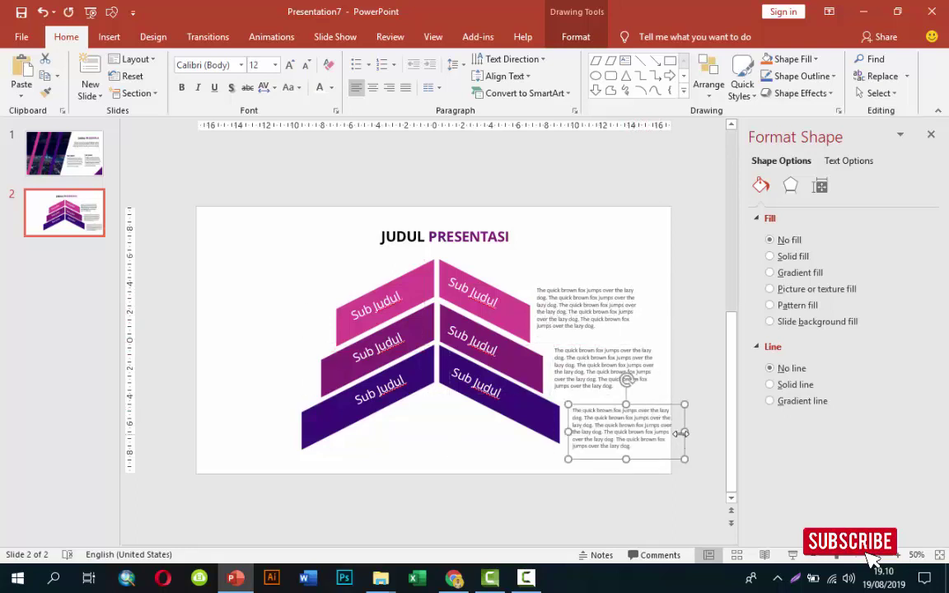
left_click_drag(681, 433, 667, 431)
left_click(697, 392)
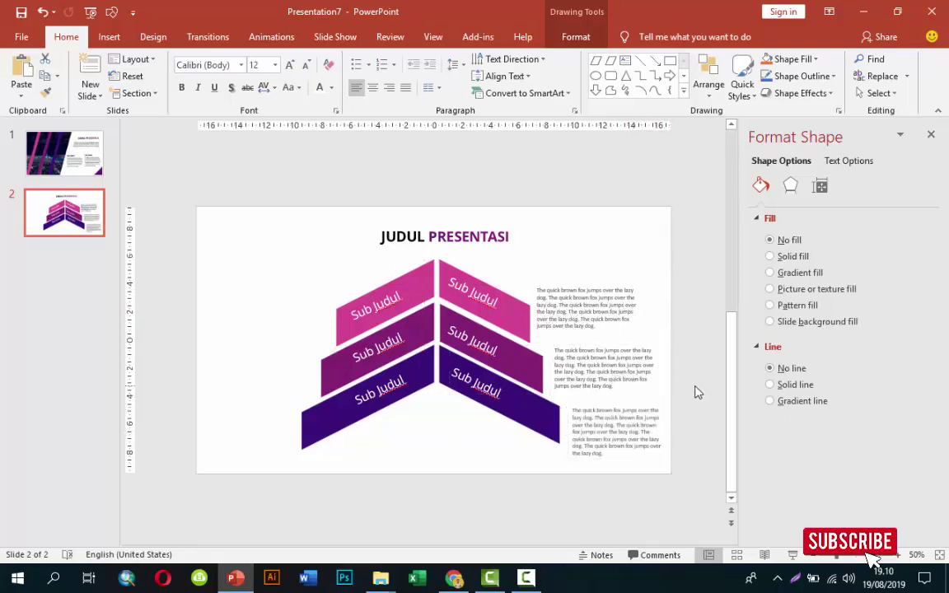
left_click(607, 410)
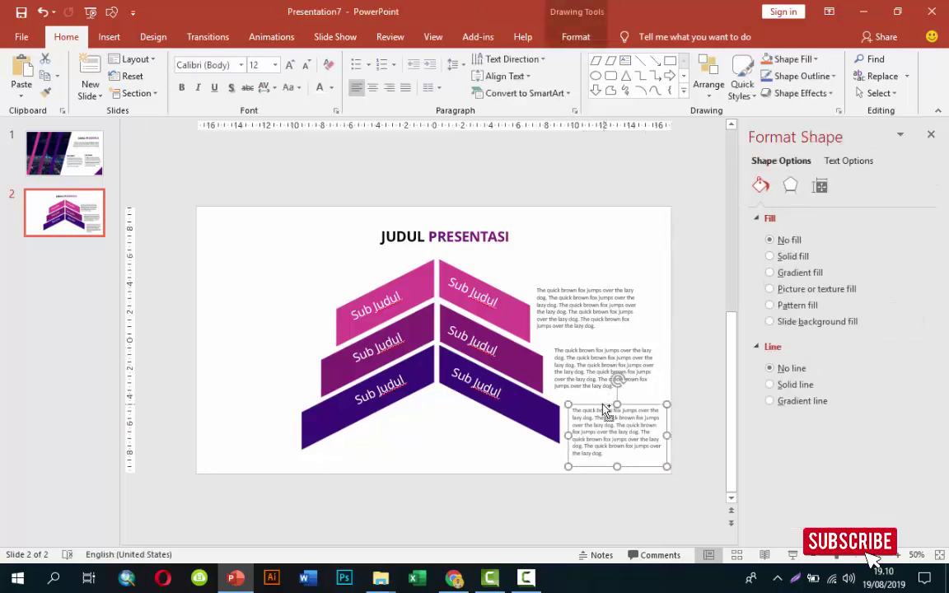
- Copy a text block to the left side, right-align it, and line the left blocks up beside their bars
mouse_move(606, 409)
left_mouse_down()
mouse_move(612, 415)
mouse_move(279, 412)
left_mouse_up()
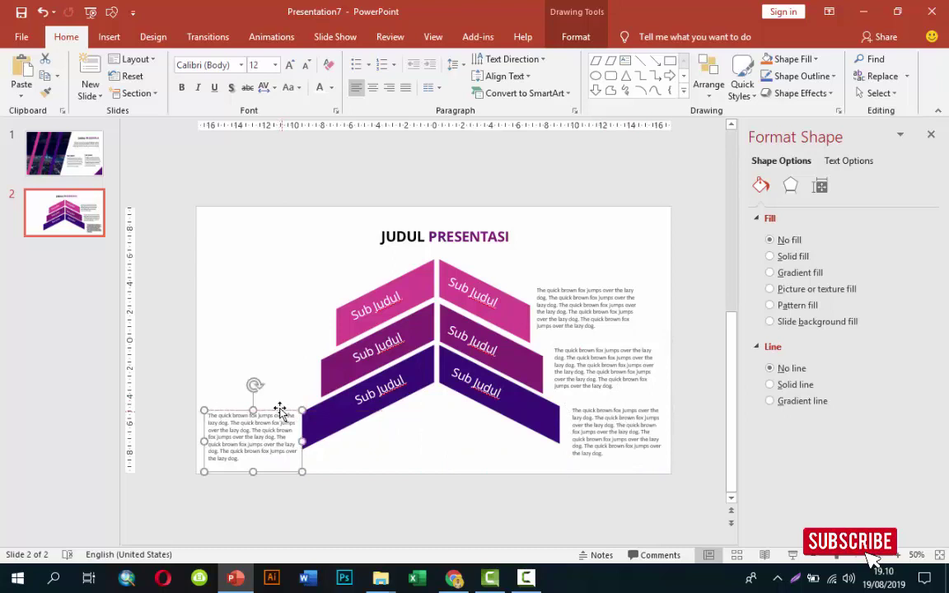
key("ctrl+r")
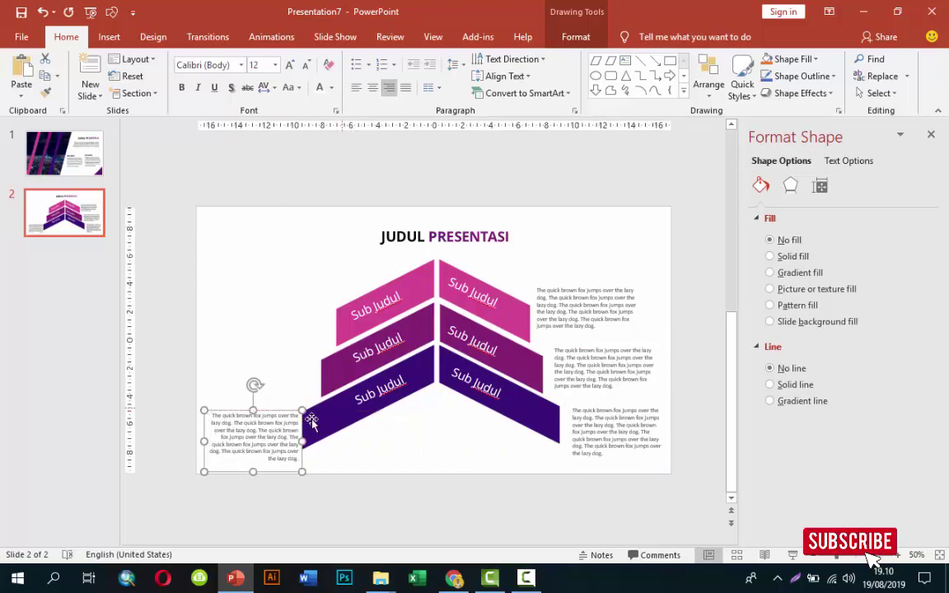
mouse_move(279, 413)
left_mouse_down()
mouse_move(618, 340)
mouse_move(388, 334)
left_mouse_up()
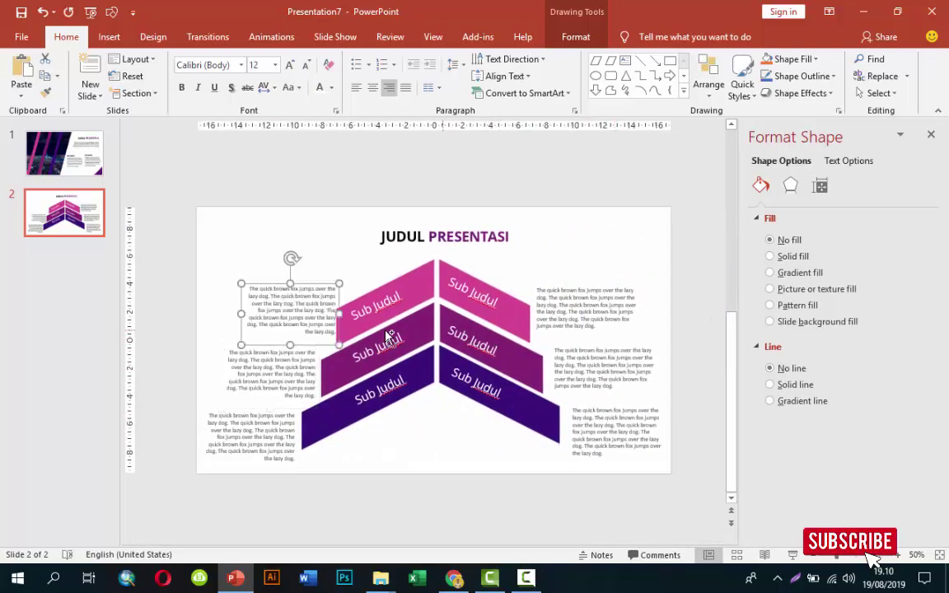
left_click_drag(312, 283, 300, 286)
left_click(294, 251)
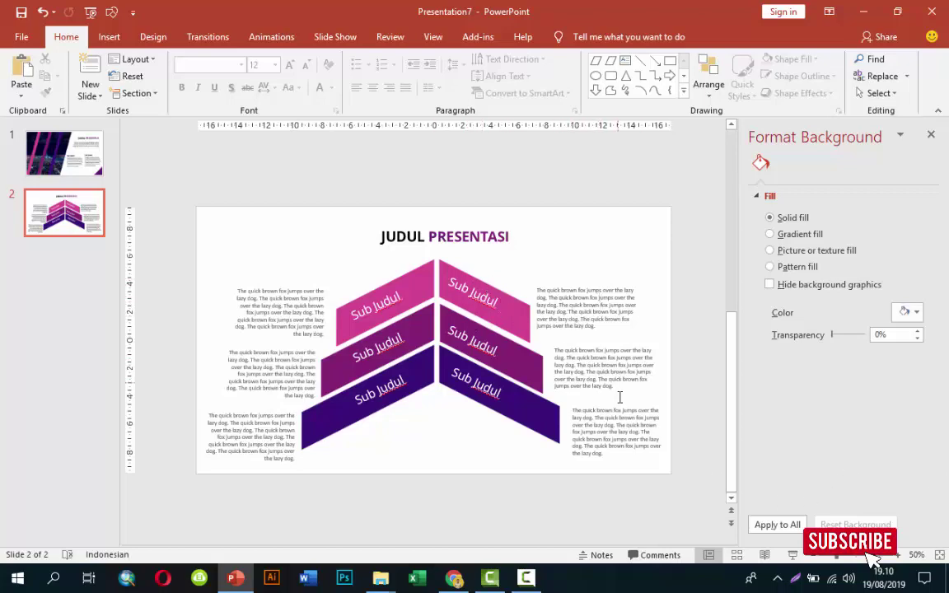
left_click(792, 554)
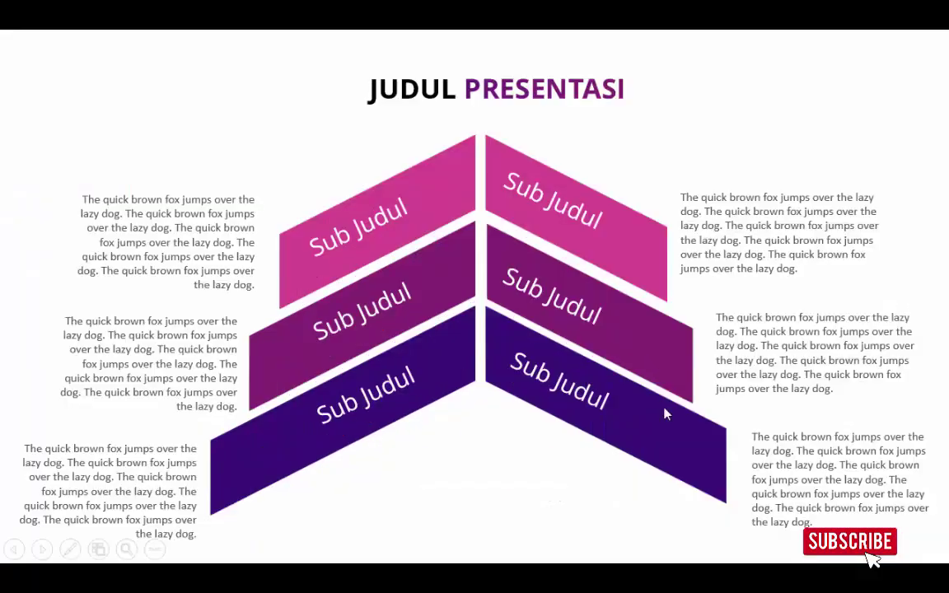
key("Escape")
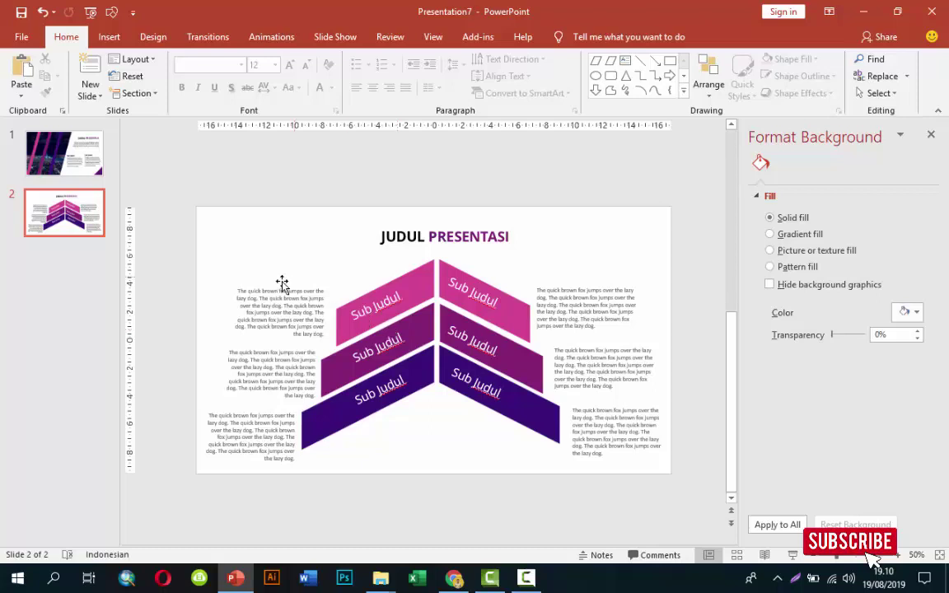
- Add a new slide 3 after slide 2 and delete its title and content placeholders
right_click(63, 246)
left_click(77, 295)
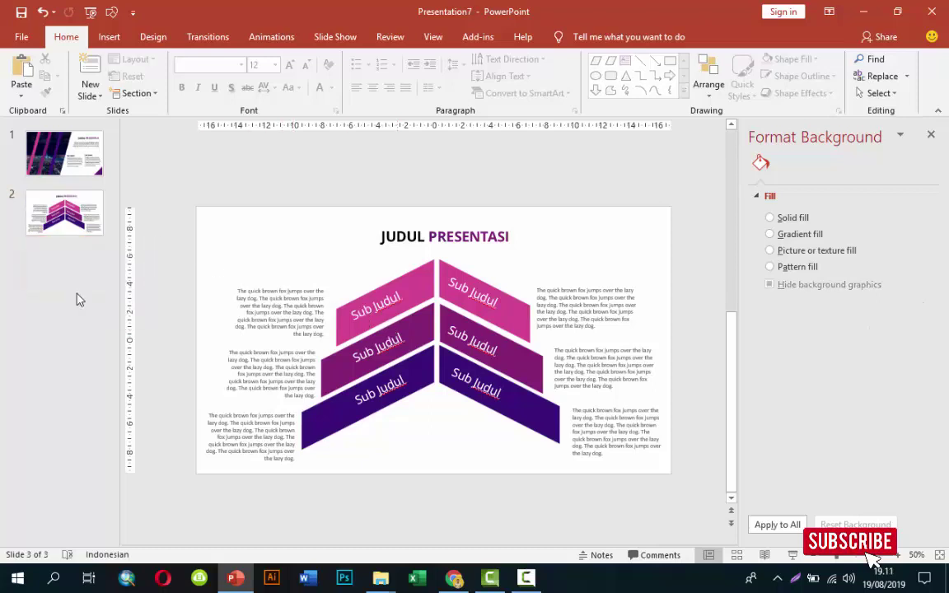
left_click(290, 218)
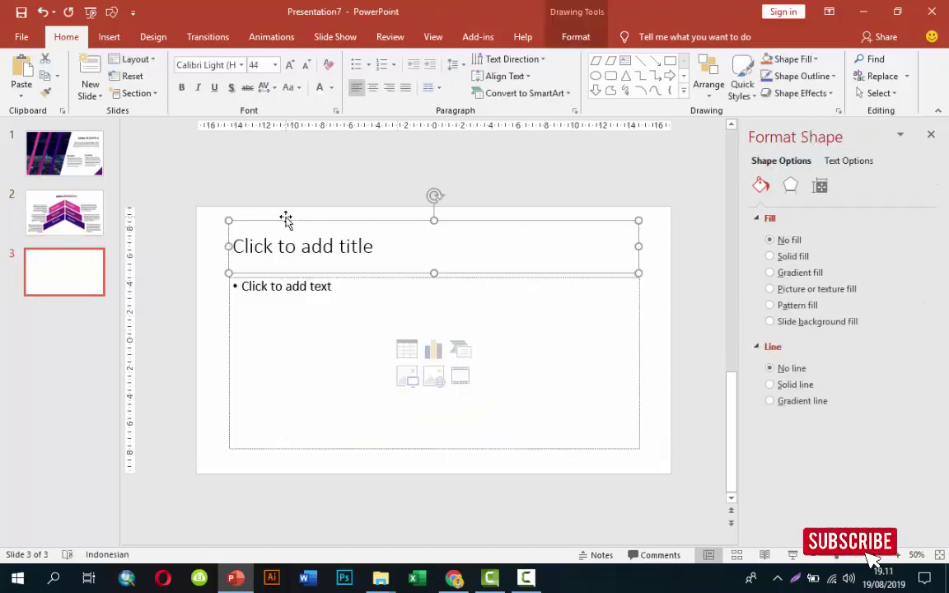
key("Delete")
left_click(289, 273)
key("Delete")
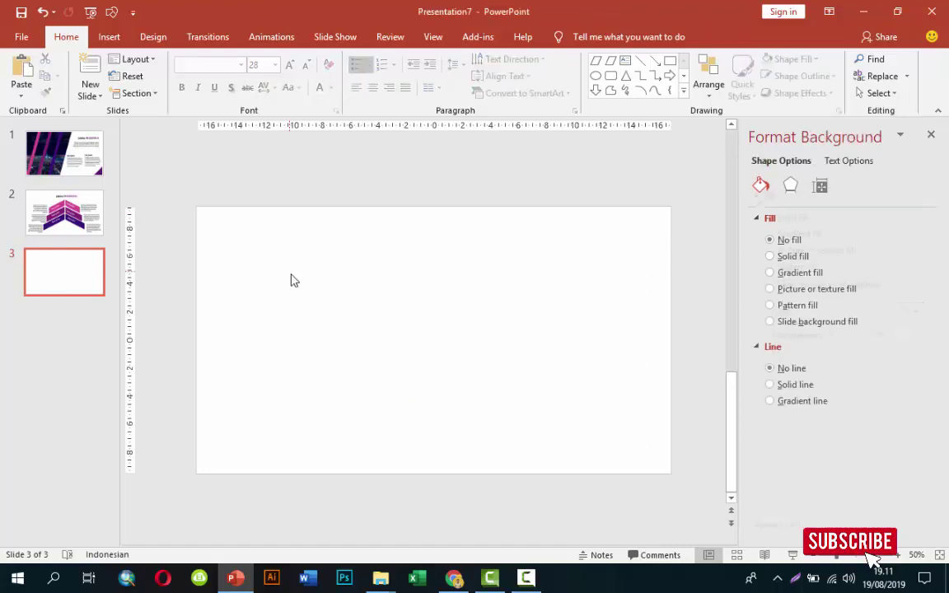
- Draw a tall rectangle at the top-left with no outline and a purple gradient fill
left_click(110, 37)
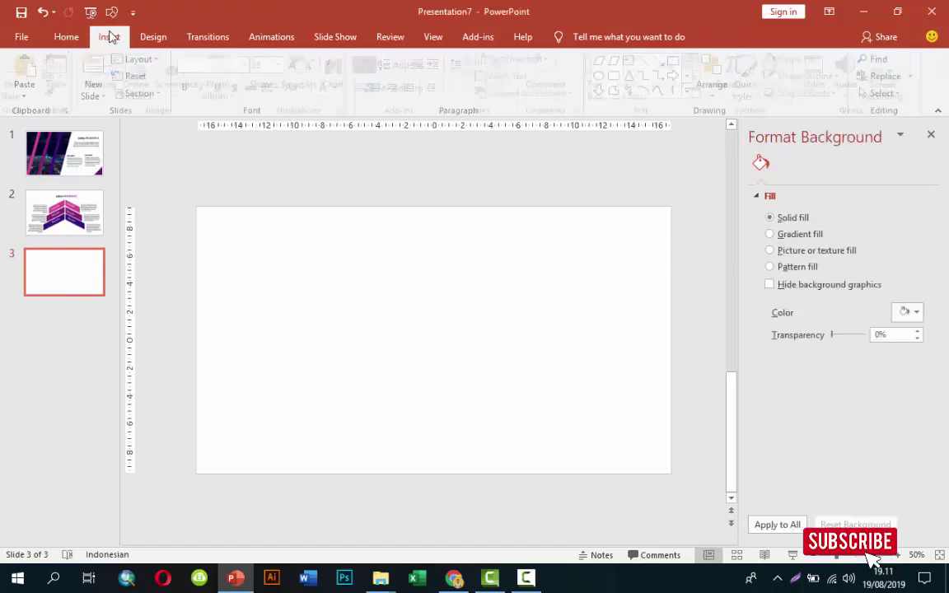
left_click(271, 74)
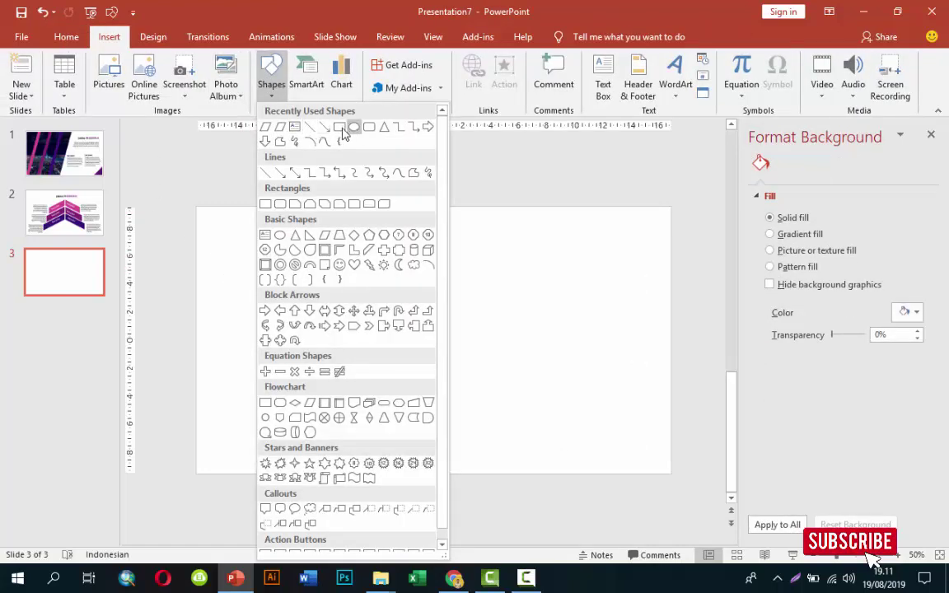
left_click(312, 127)
left_click_drag(221, 207, 326, 371)
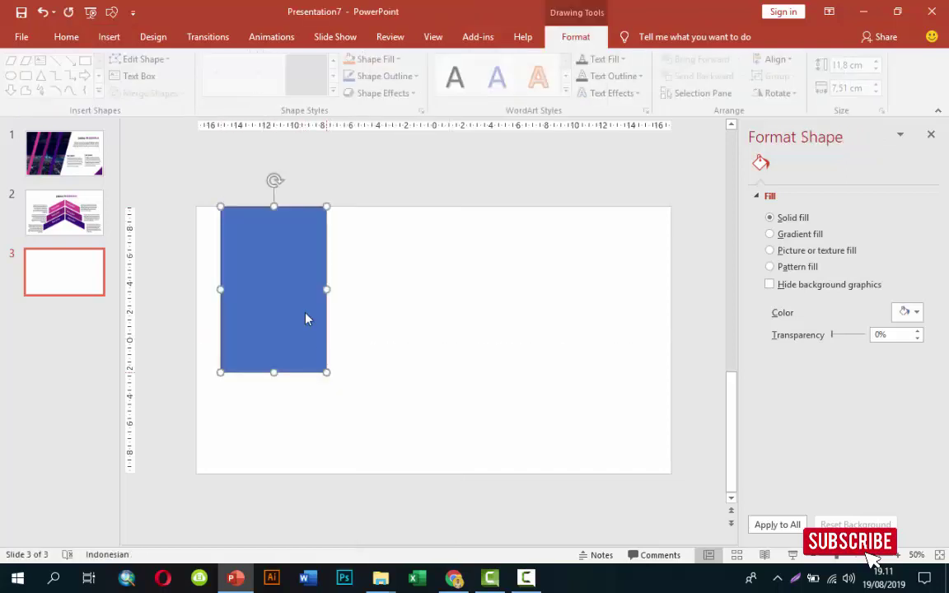
left_click(770, 419)
left_click(792, 272)
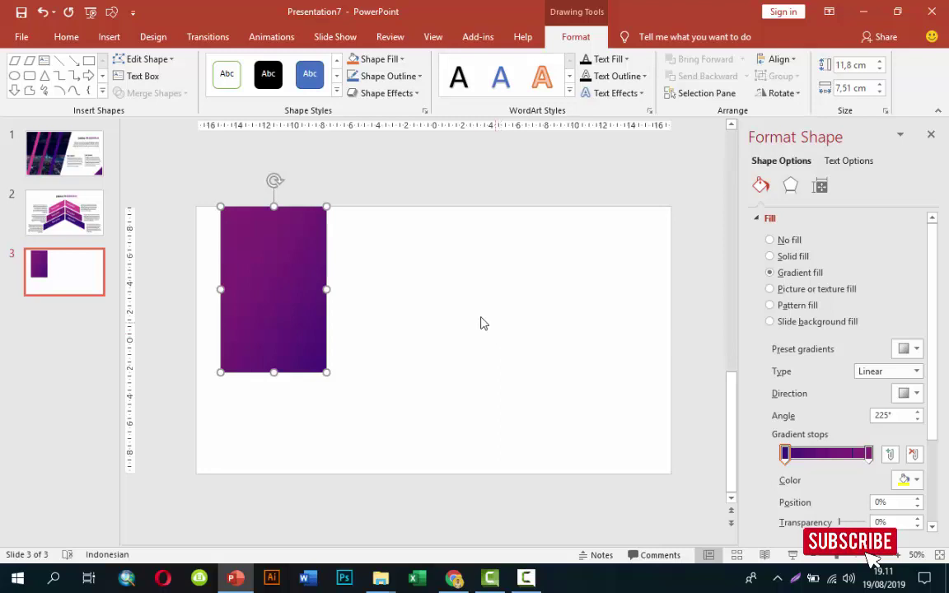
- Raise the rectangle's bottom-right point to slant its bottom edge, and widen it to 9,05 cm
right_click(327, 343)
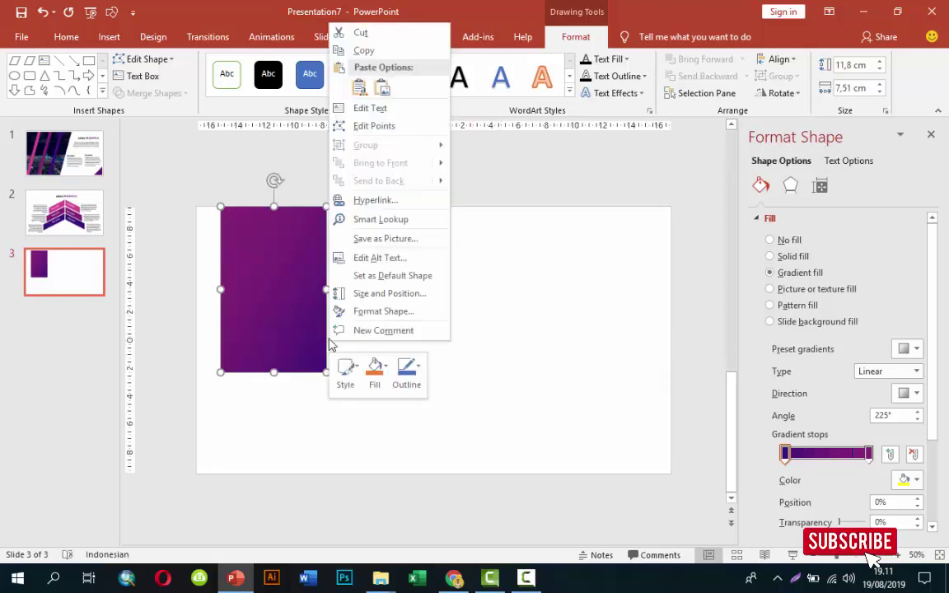
left_click(375, 125)
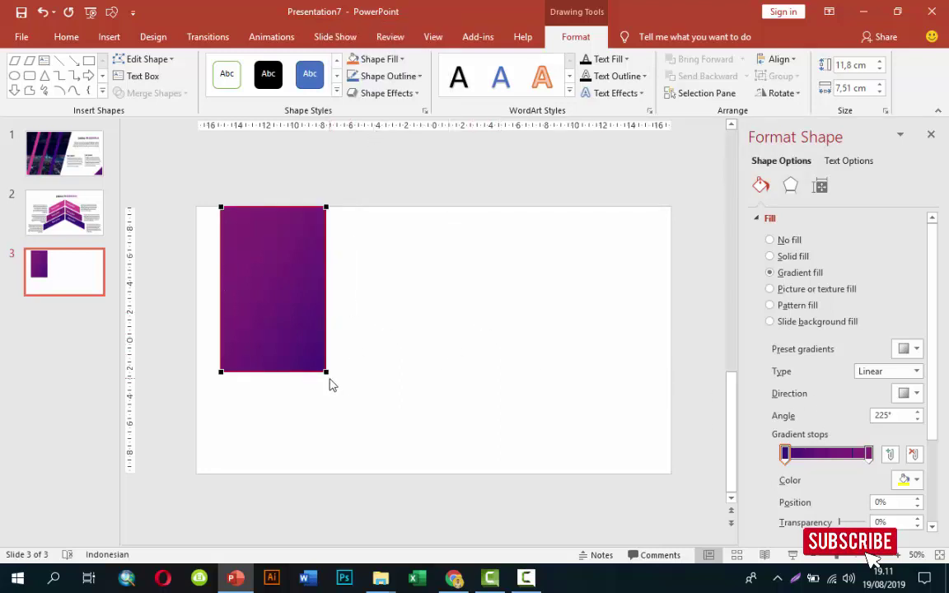
right_click(324, 371)
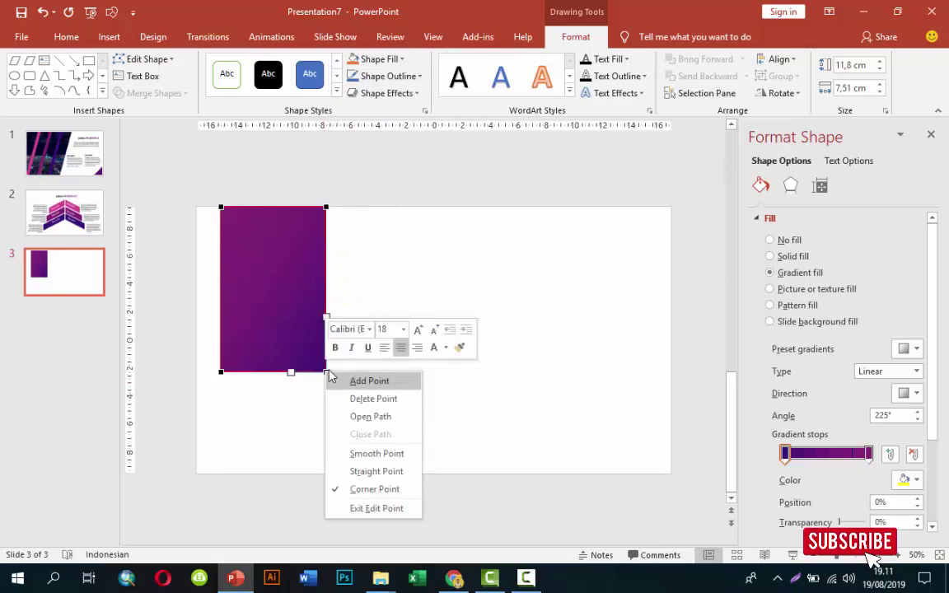
left_click(324, 270)
left_click_drag(326, 372, 327, 327)
left_click(356, 302)
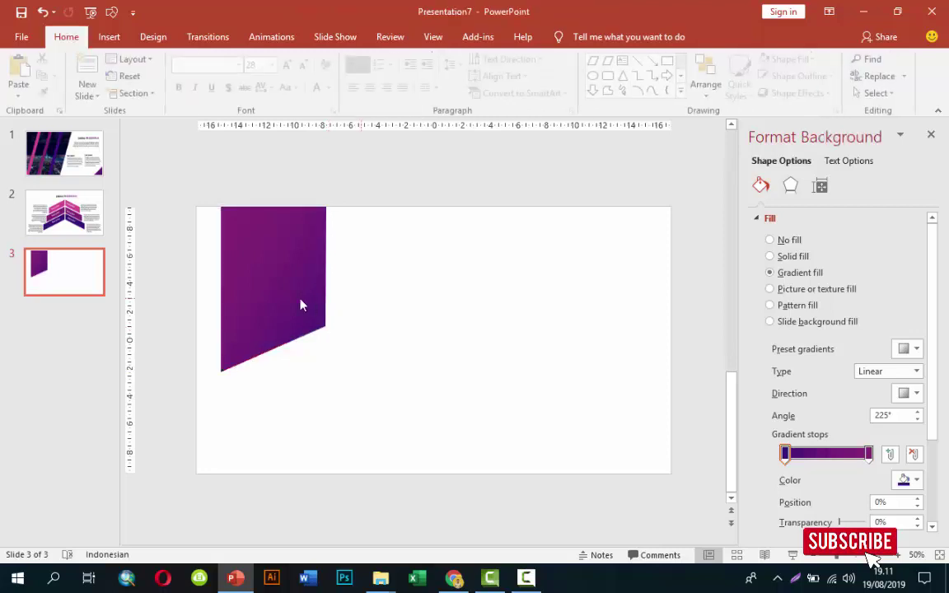
left_click(298, 302)
left_click_drag(326, 290, 347, 289)
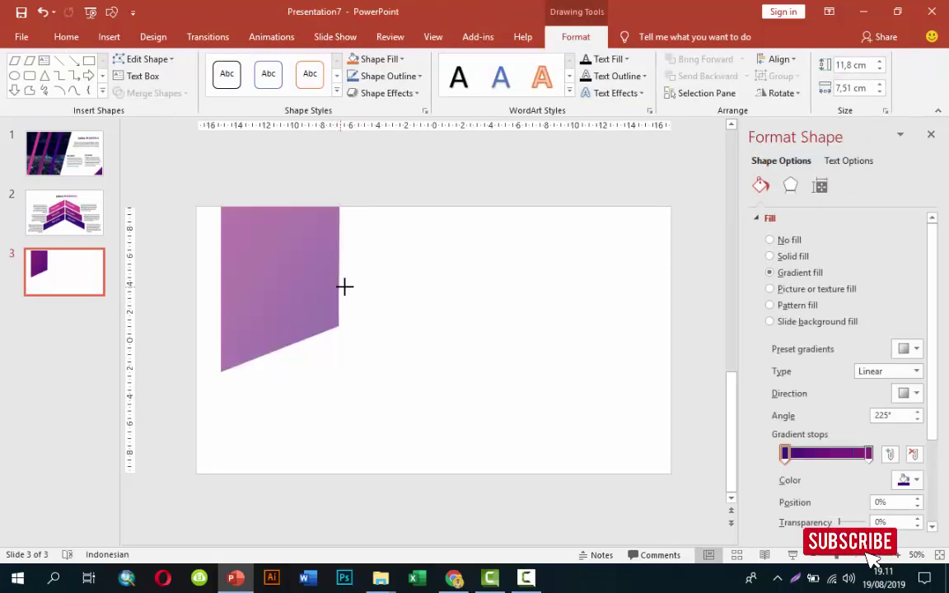
- Raise the panel's bottom-right corner point slightly further to refine the slope
scroll(320, 345, "up", 2)
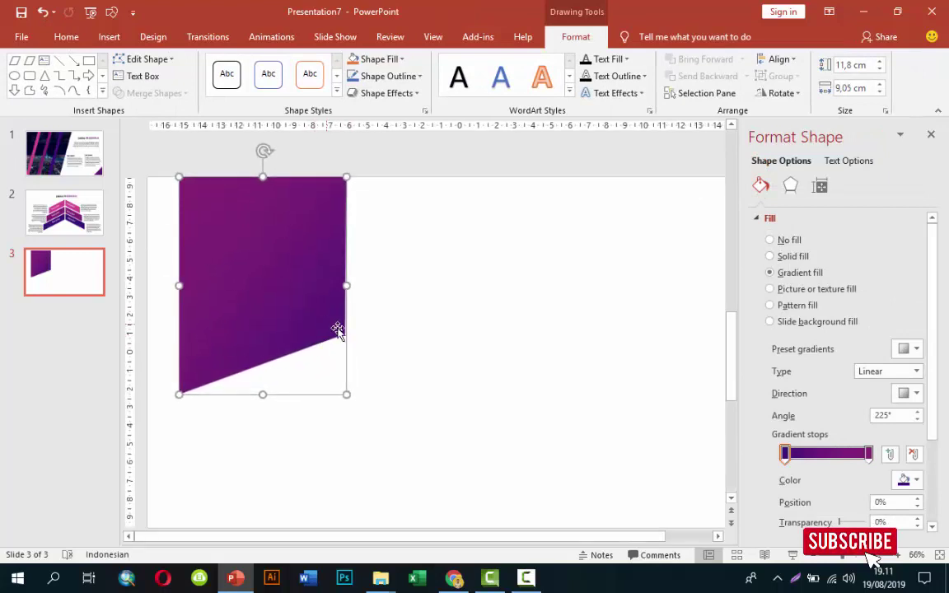
right_click(334, 332)
left_click(375, 138)
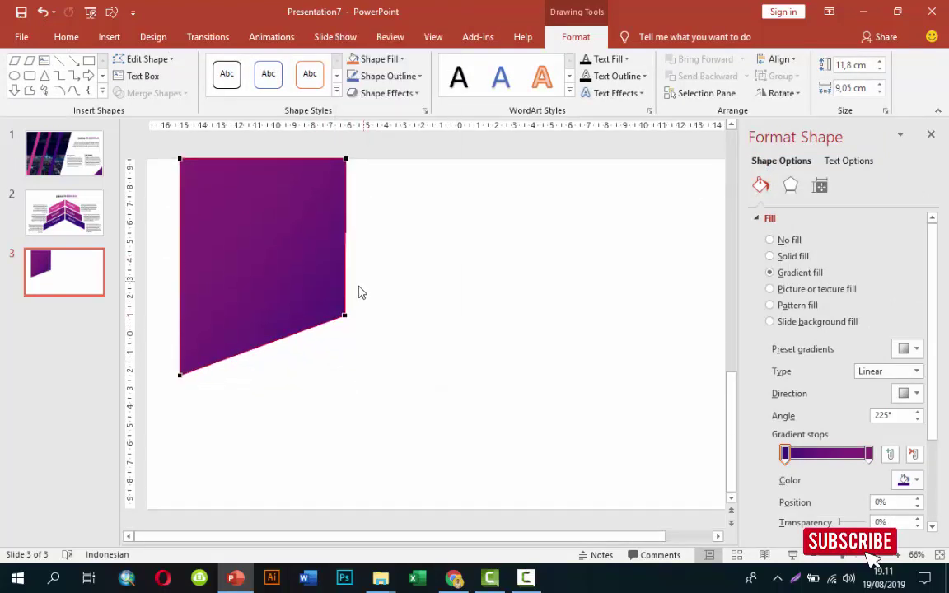
left_click(345, 315)
left_click_drag(344, 315, 346, 314)
left_click(387, 289)
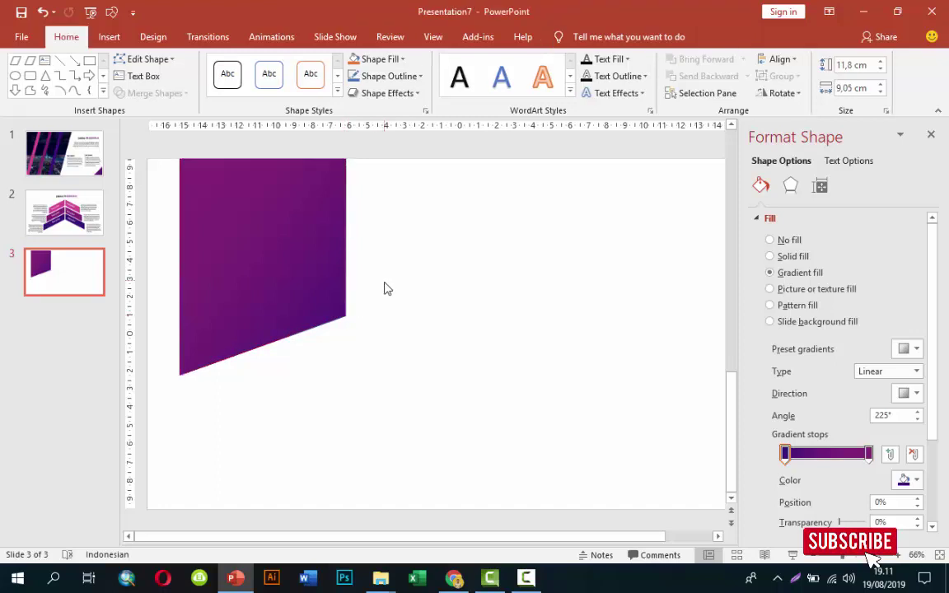
- Duplicate the purple panel and fill the copy with a portrait photo from the FASHION folder
left_click(303, 265)
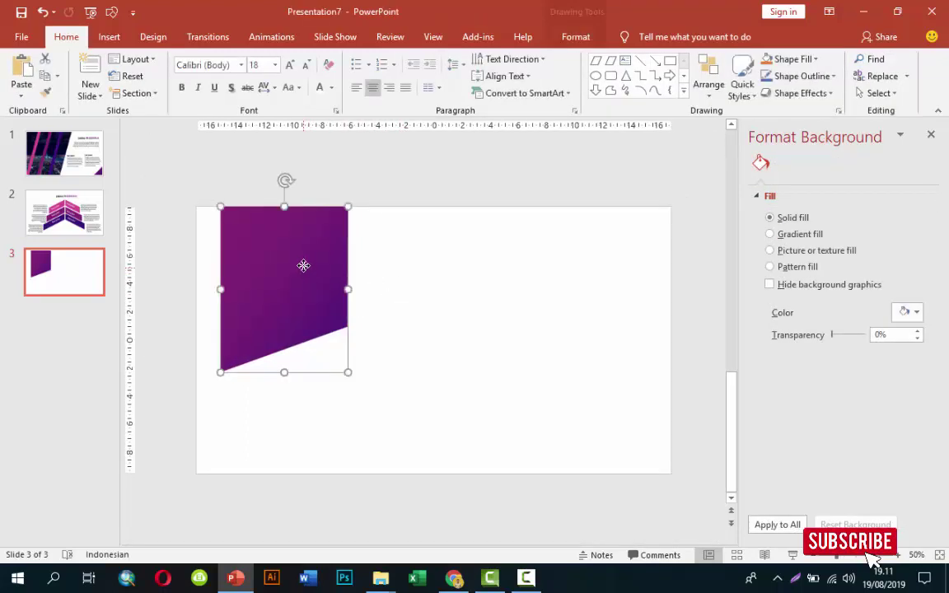
key("ctrl+d")
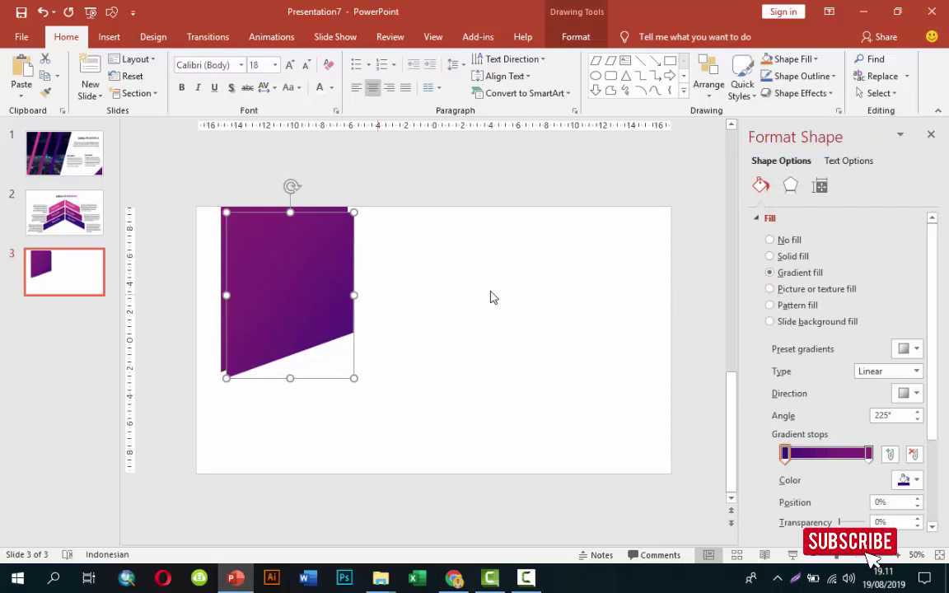
left_click(783, 290)
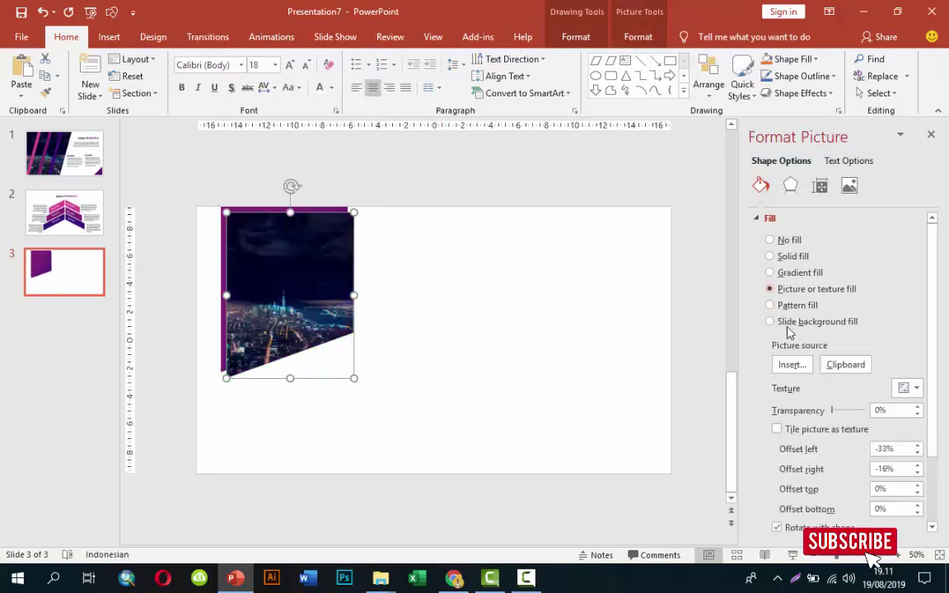
left_click(790, 364)
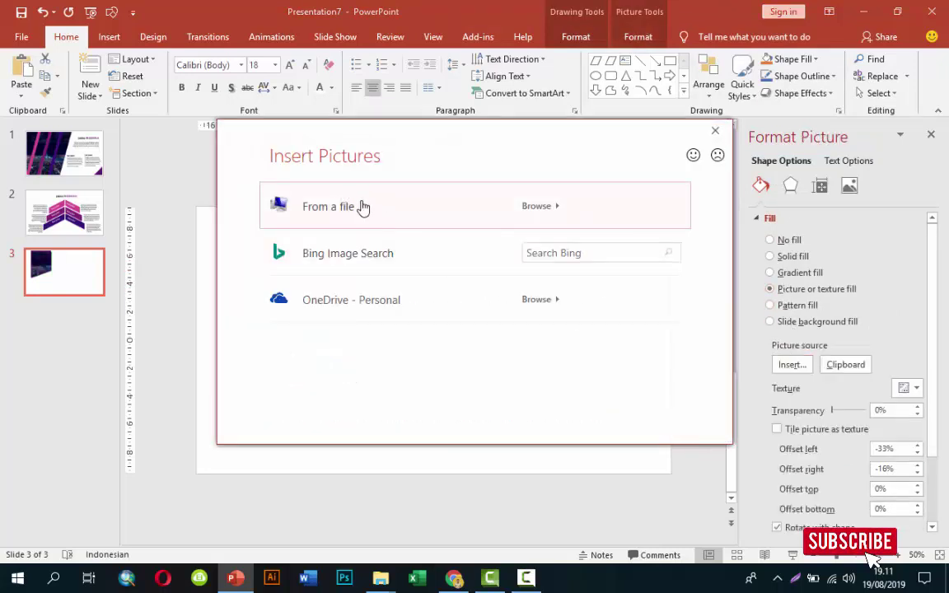
left_click(360, 206)
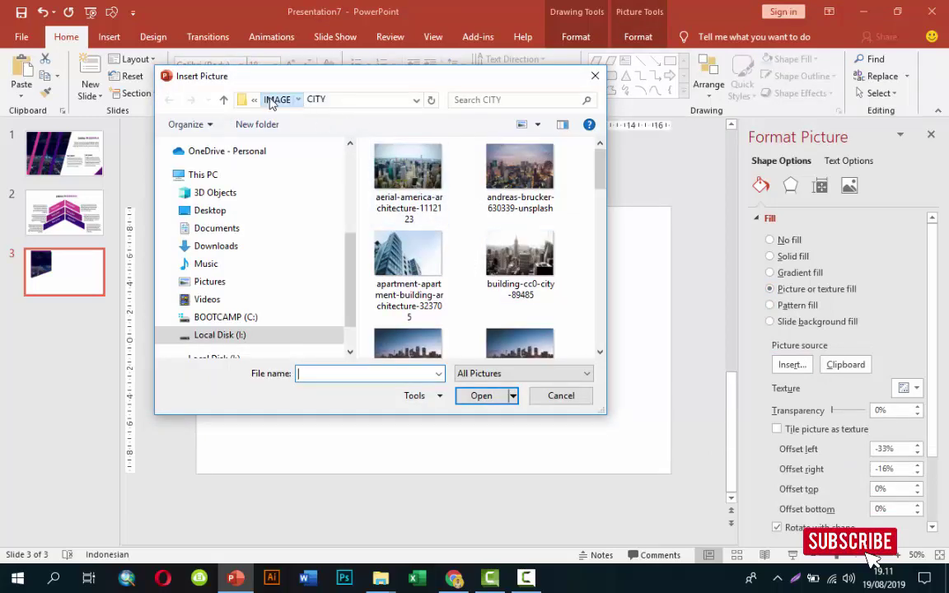
left_click(274, 98)
left_click(526, 269)
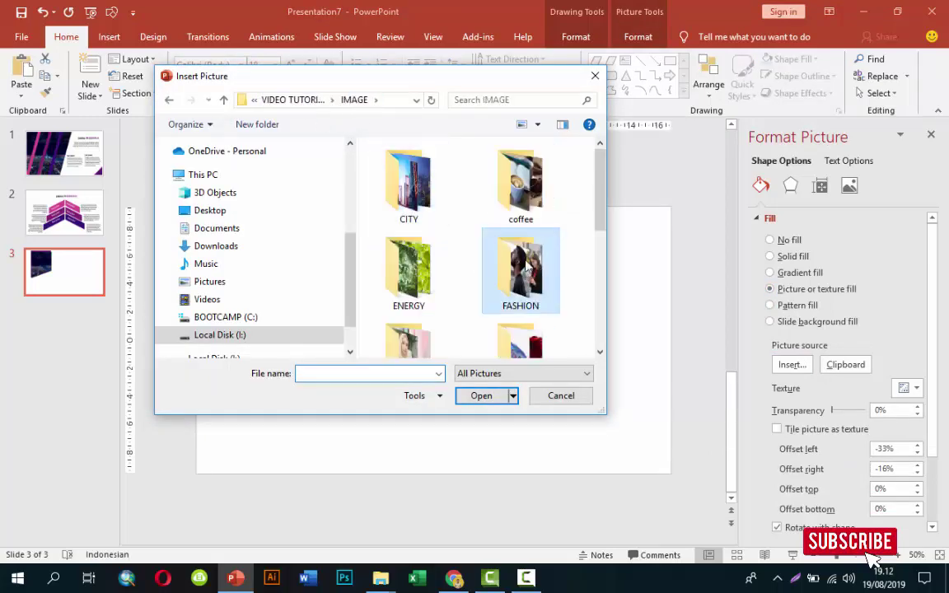
left_click(280, 272)
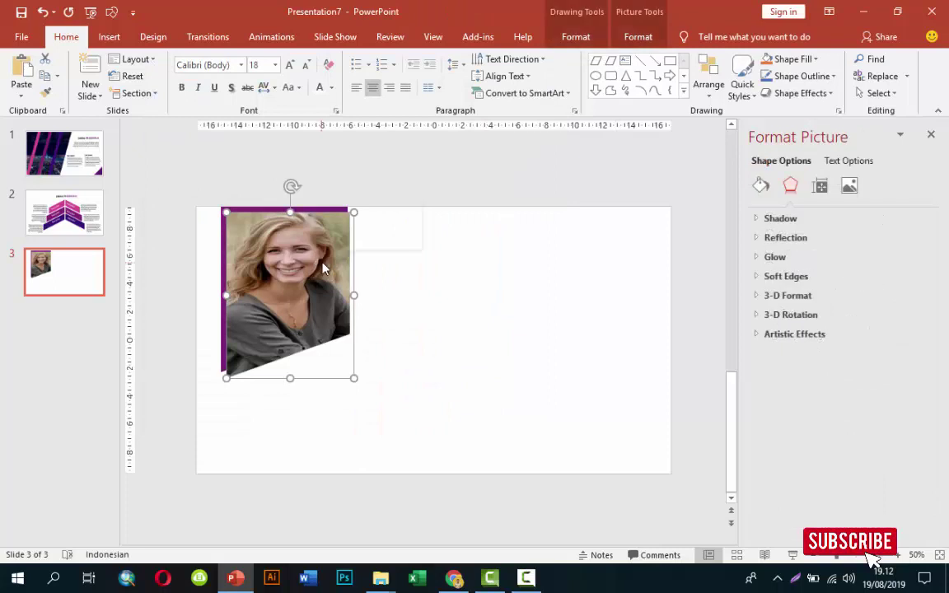
- Send the photo panel to the back and realign the purple shape over it
right_click(324, 264)
left_click(375, 419)
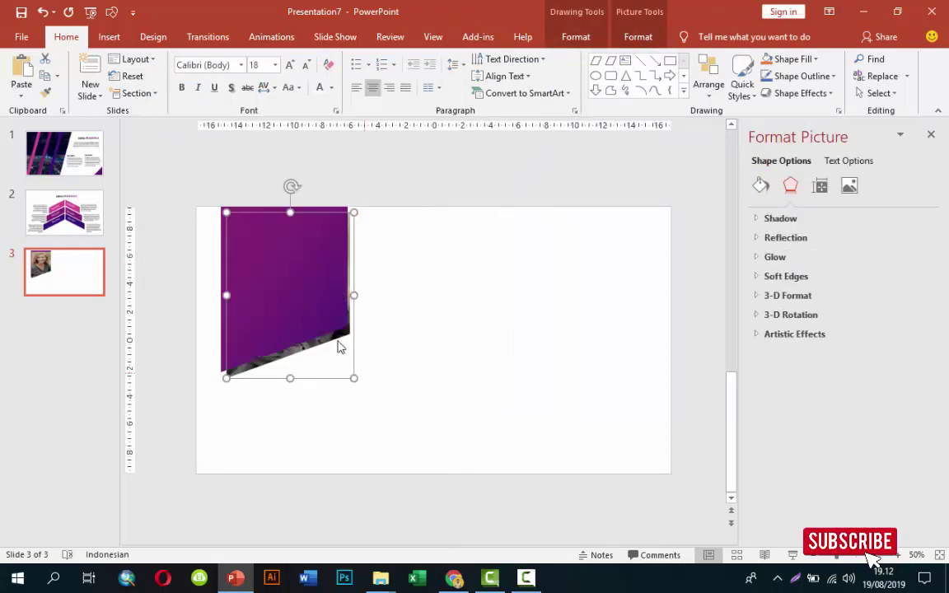
left_click(321, 294)
left_click_drag(322, 295, 317, 358)
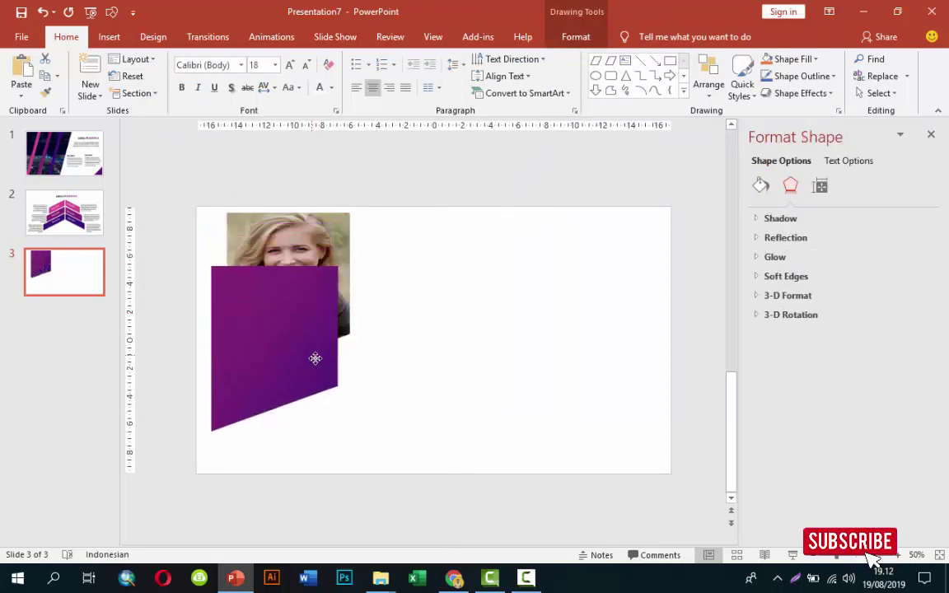
left_click(302, 230)
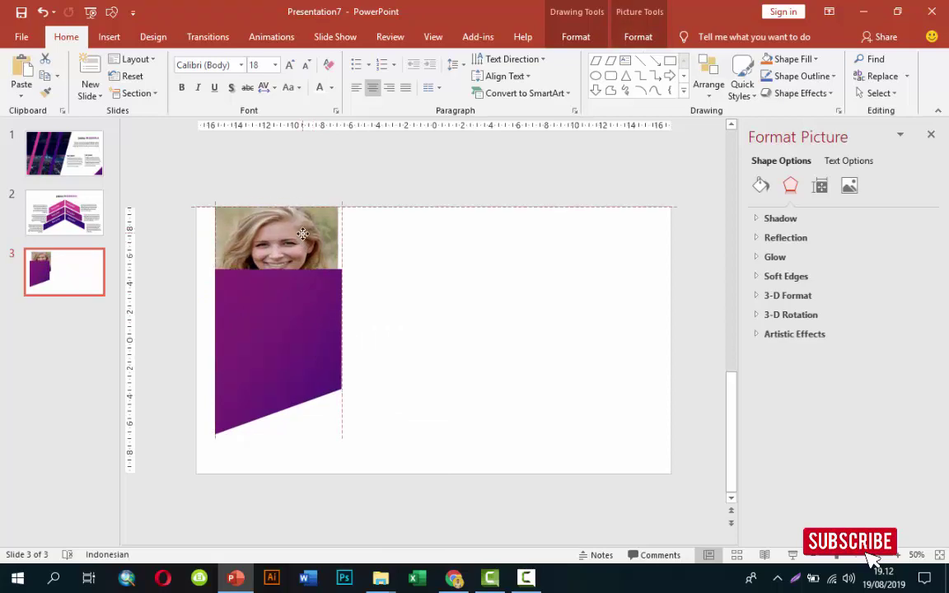
left_click(294, 319)
left_click_drag(294, 318, 284, 261)
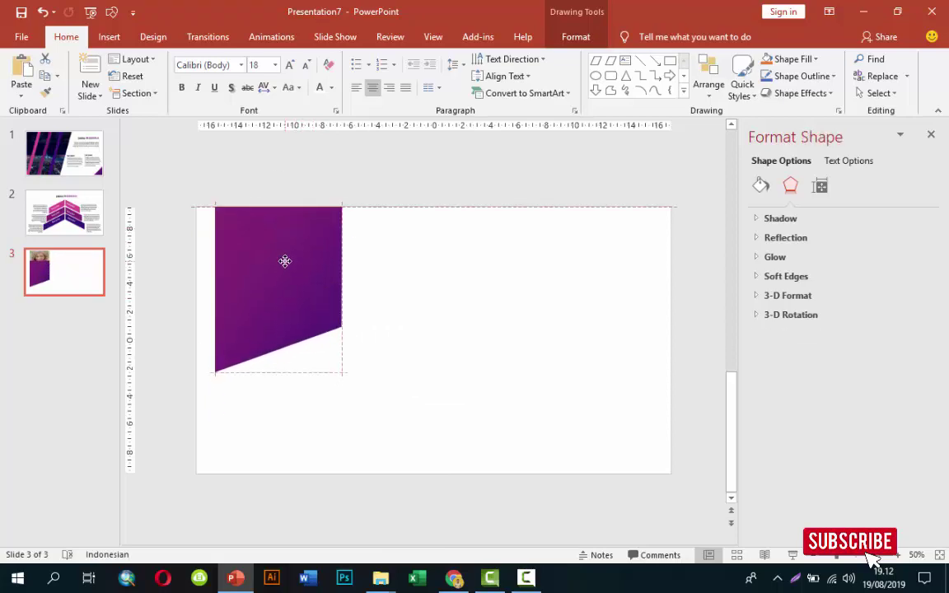
left_click(760, 187)
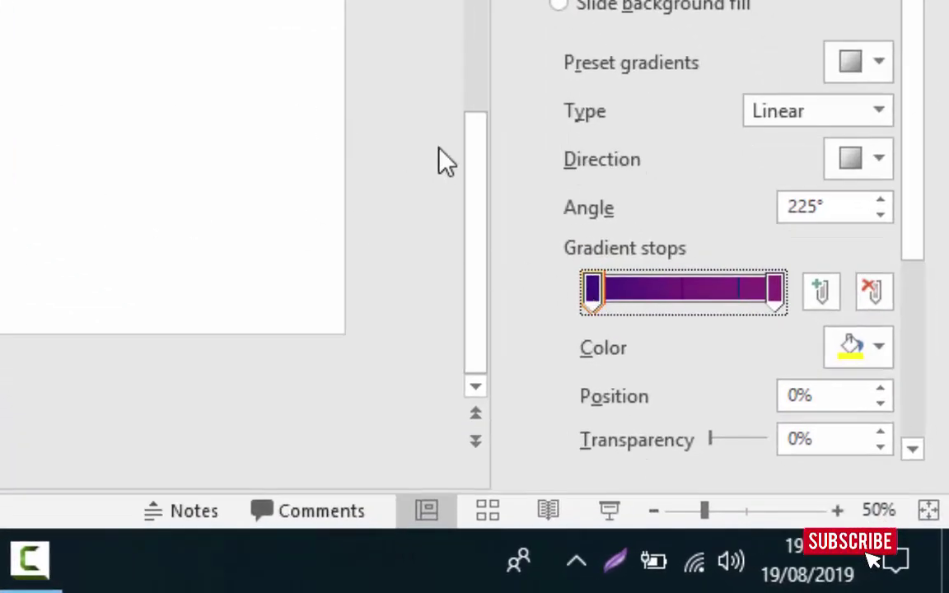
- Set the purple gradient stops to 50% and 38% transparency, then align the tinted panel with the guides
left_click(595, 309)
left_click_drag(706, 441, 744, 442)
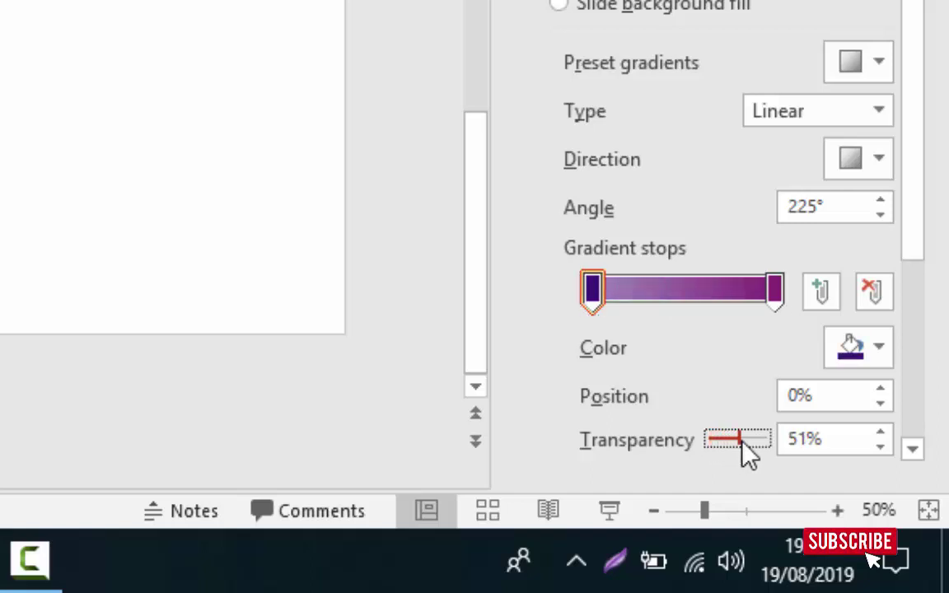
left_click(881, 446)
left_click(781, 292)
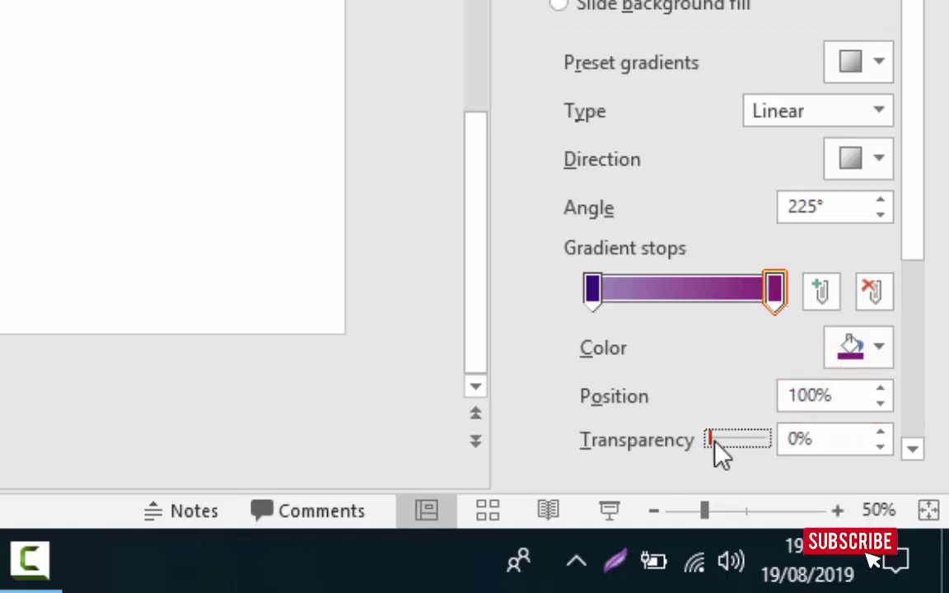
left_click_drag(712, 442, 735, 442)
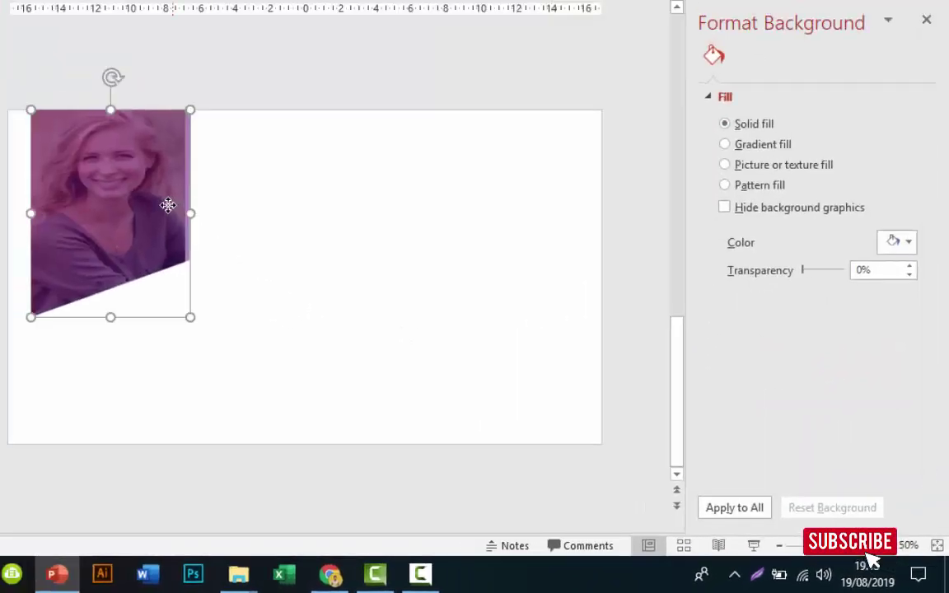
left_click_drag(167, 205, 167, 207)
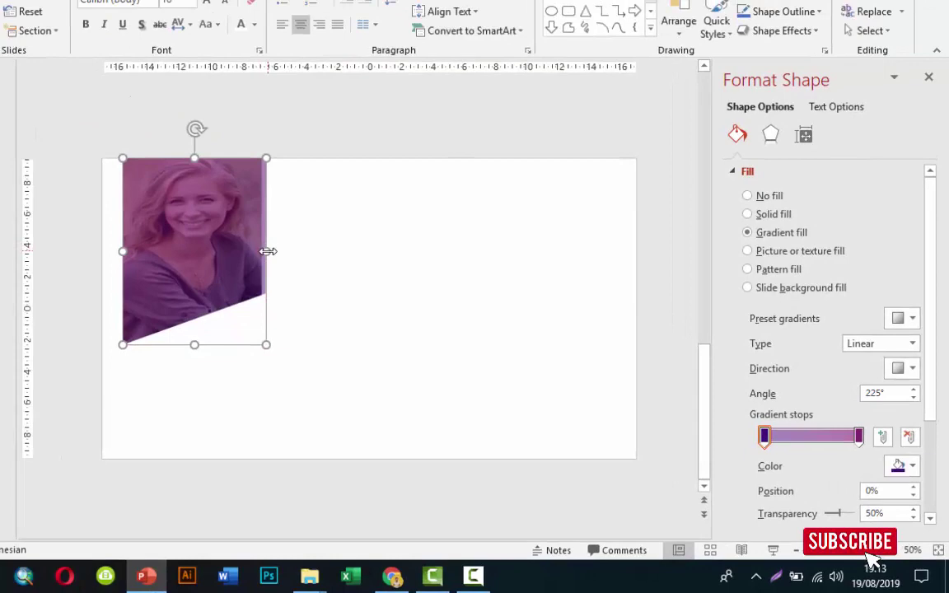
left_click_drag(268, 251, 266, 250)
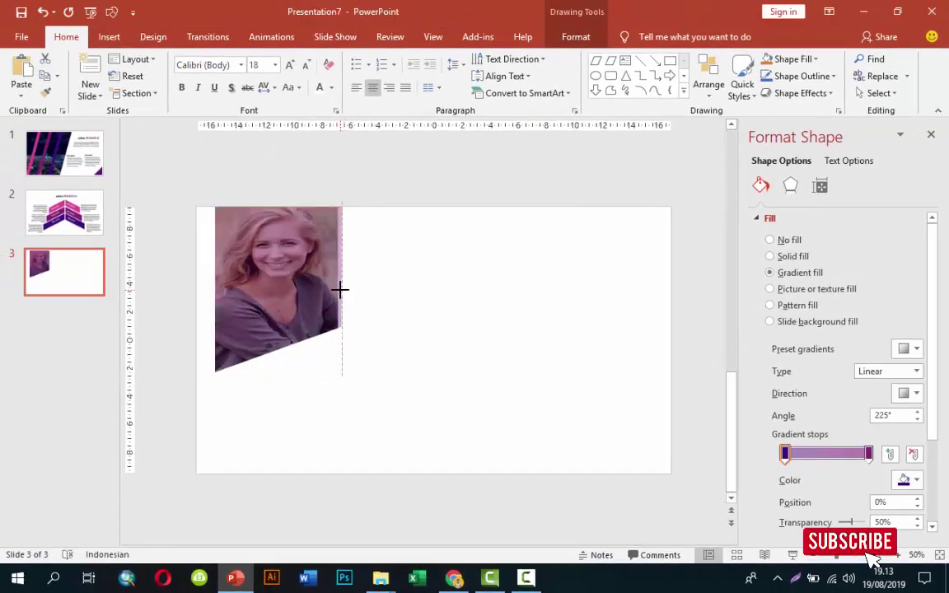
scroll(296, 264, "down", 2)
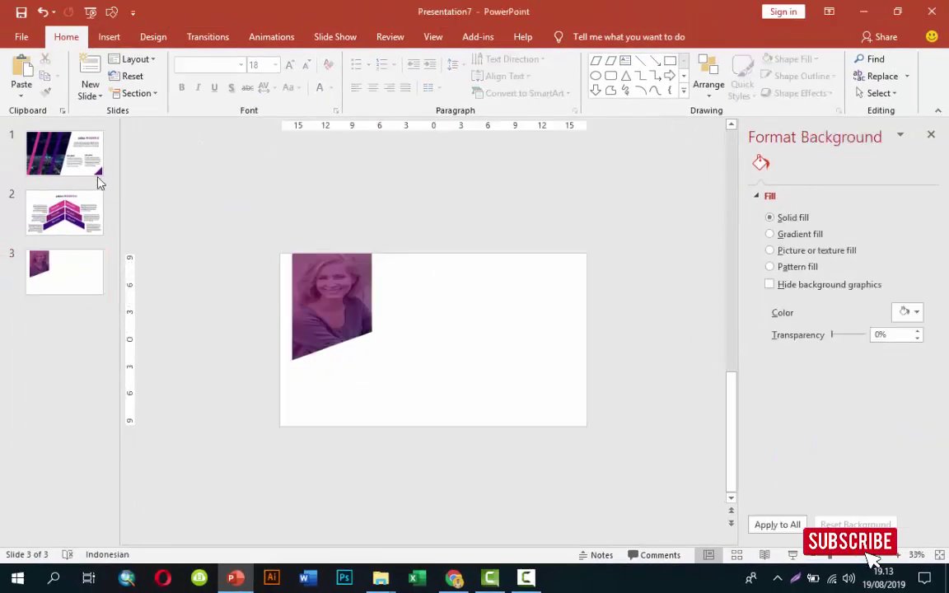
- Copy the purple corner triangle from slide 1 into slide 3's bottom-right corner
left_click(64, 153)
left_click(574, 418)
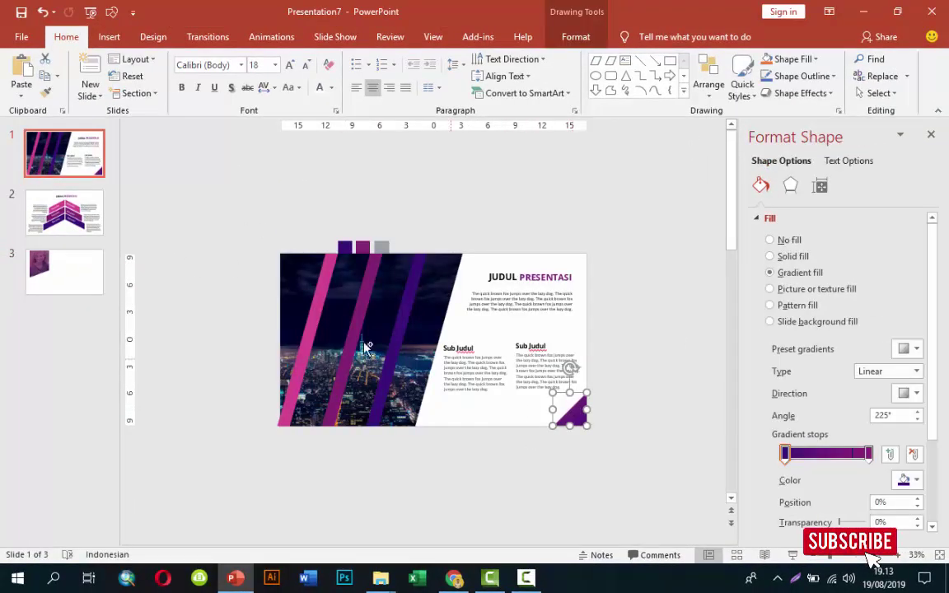
left_click(98, 265)
key("ctrl+v")
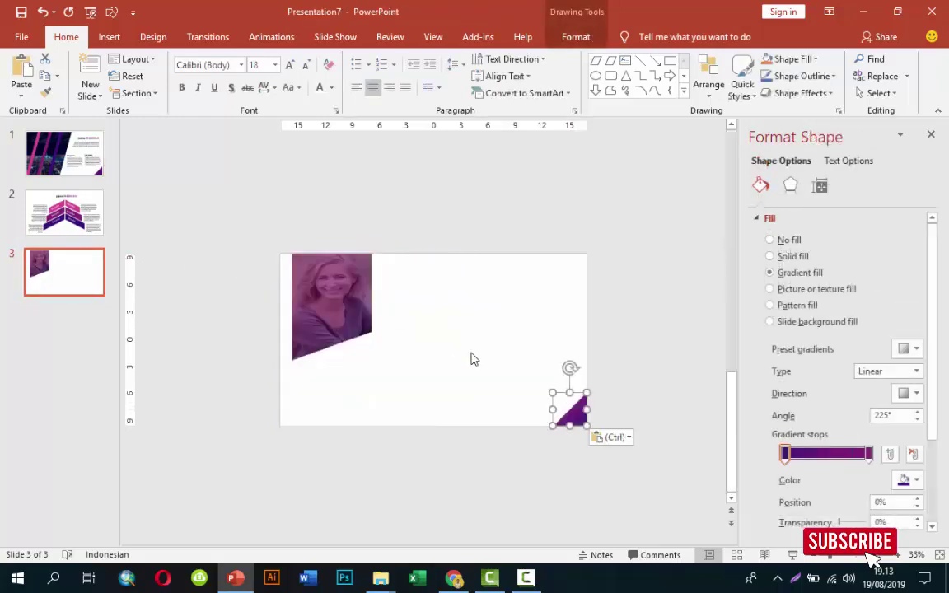
left_click(609, 273)
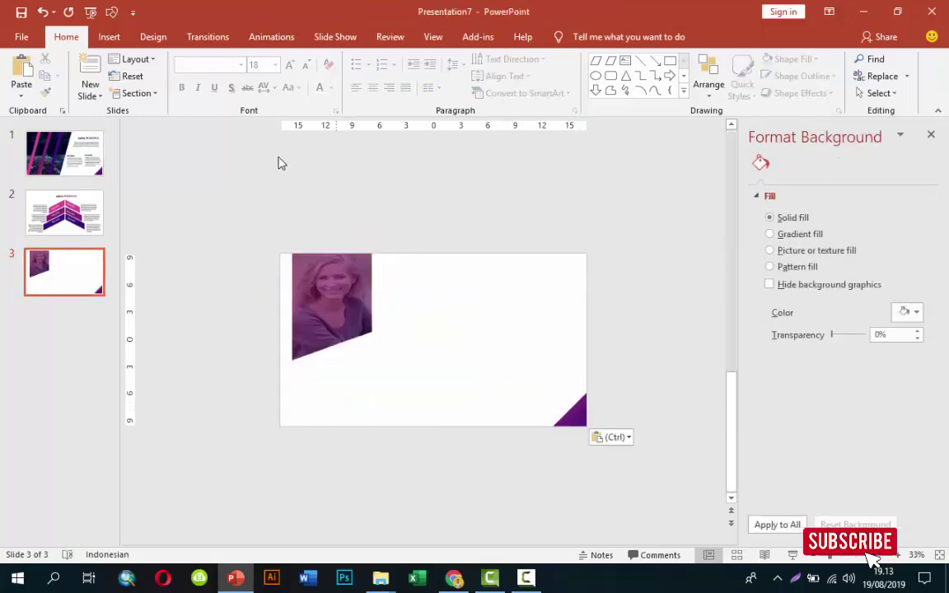
left_click(109, 36)
- Draw a thin outline-free bar with a 135° purple gradient, tilt it diagonally, and place it beside the photo panel
left_click(266, 89)
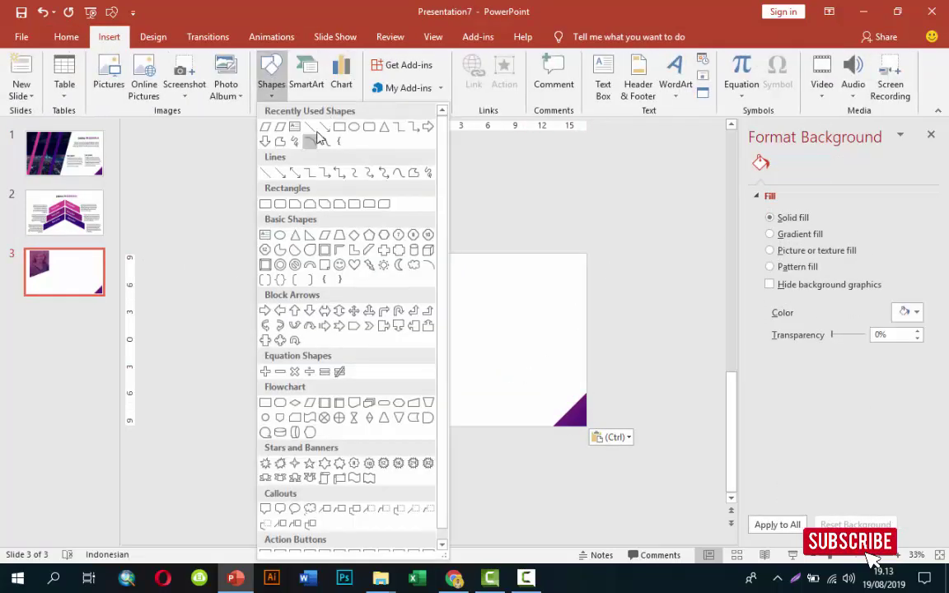
left_click(339, 132)
left_click_drag(393, 196, 396, 303)
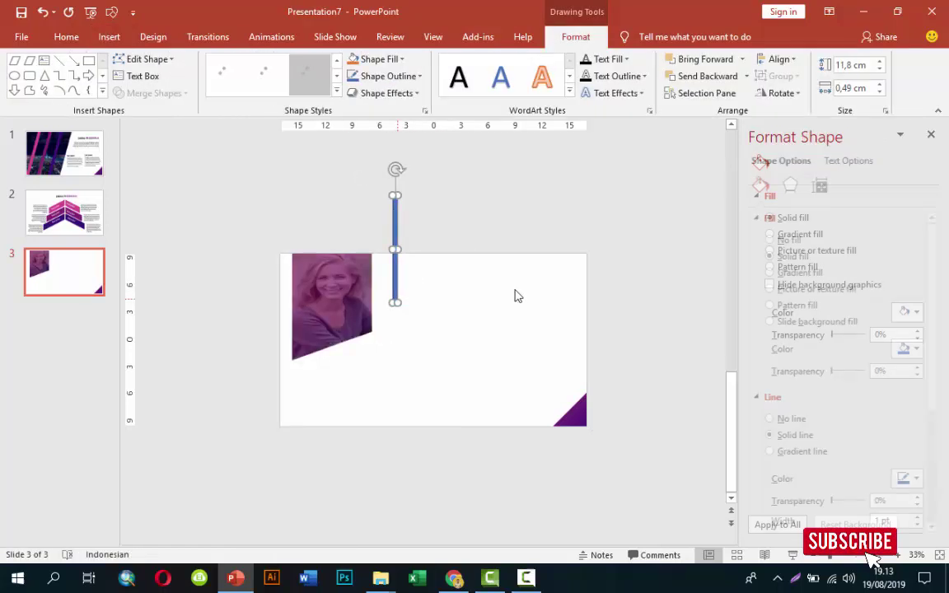
left_click(790, 422)
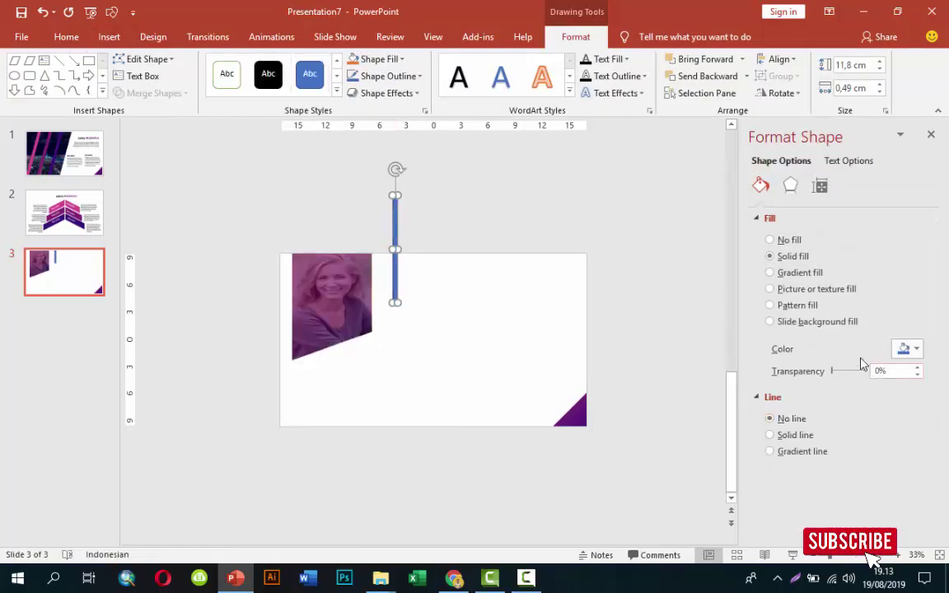
left_click(794, 274)
left_click(914, 394)
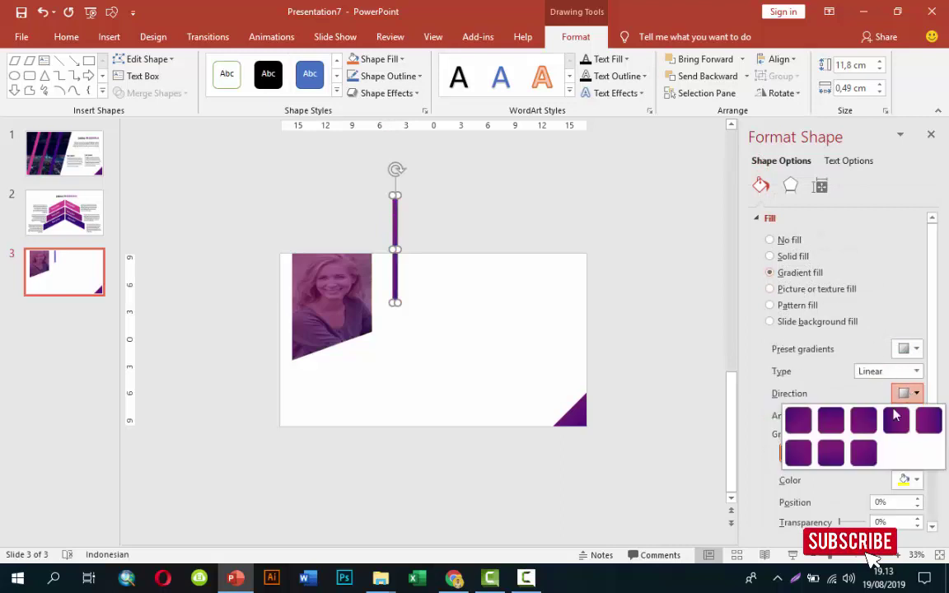
left_click(864, 419)
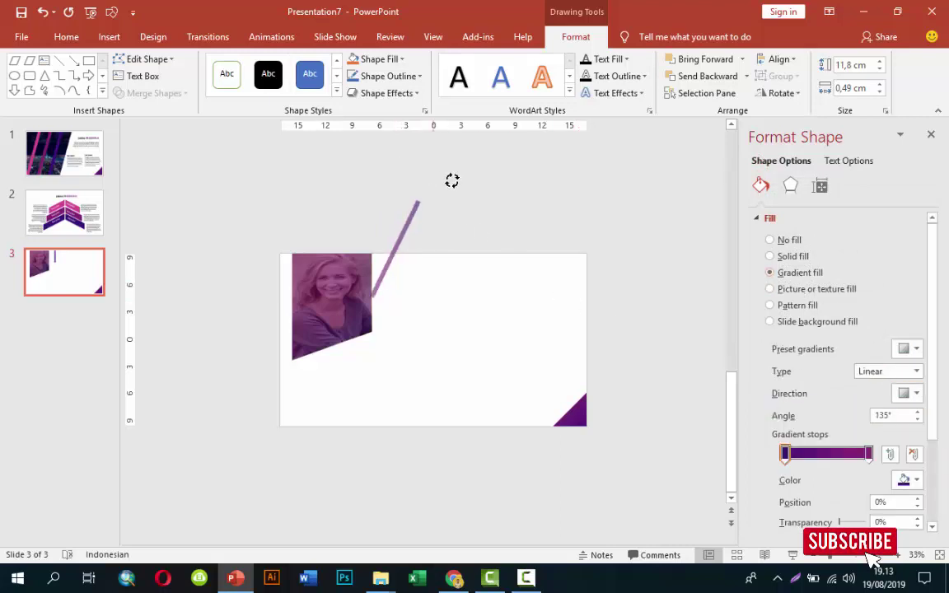
left_click_drag(399, 168, 454, 186)
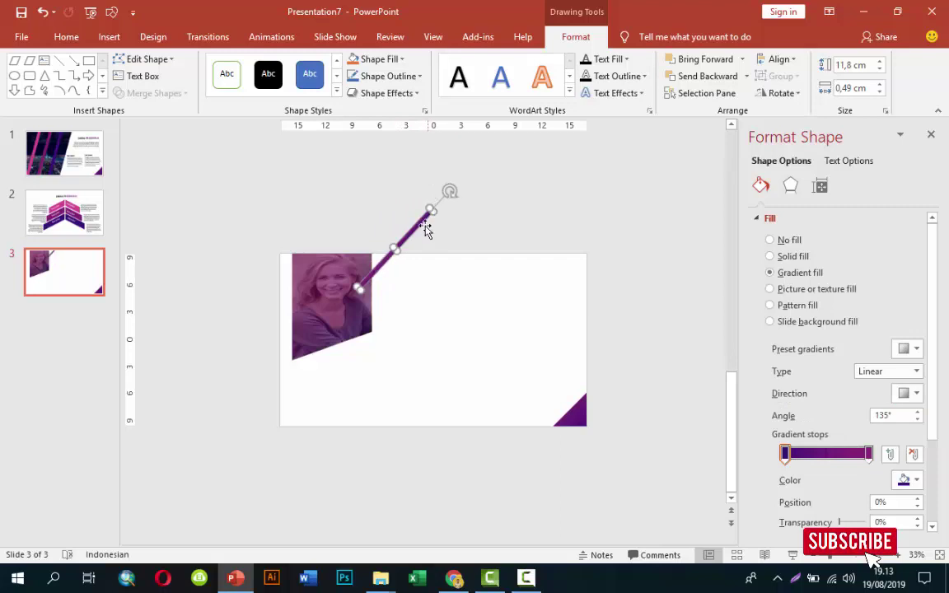
left_click_drag(425, 229, 451, 229)
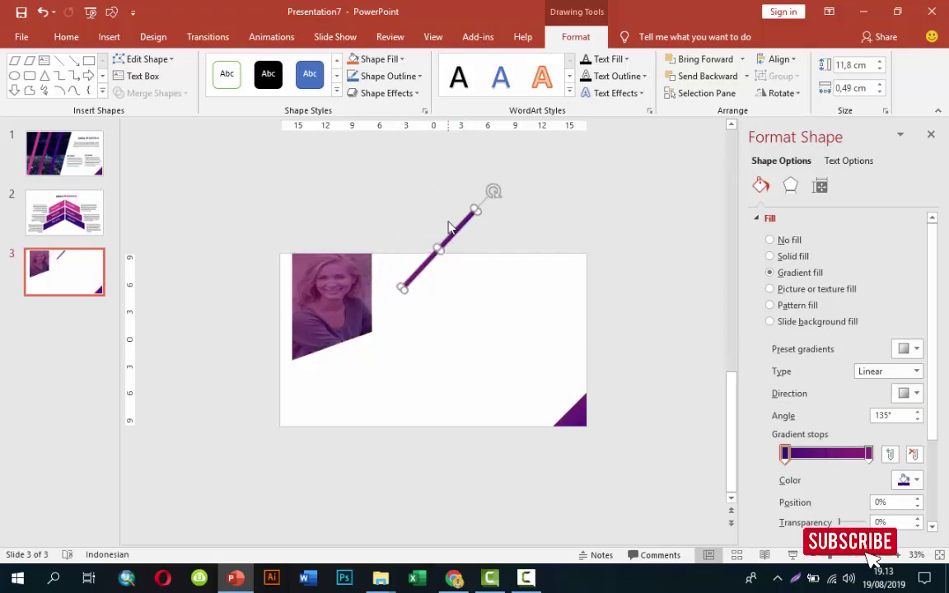
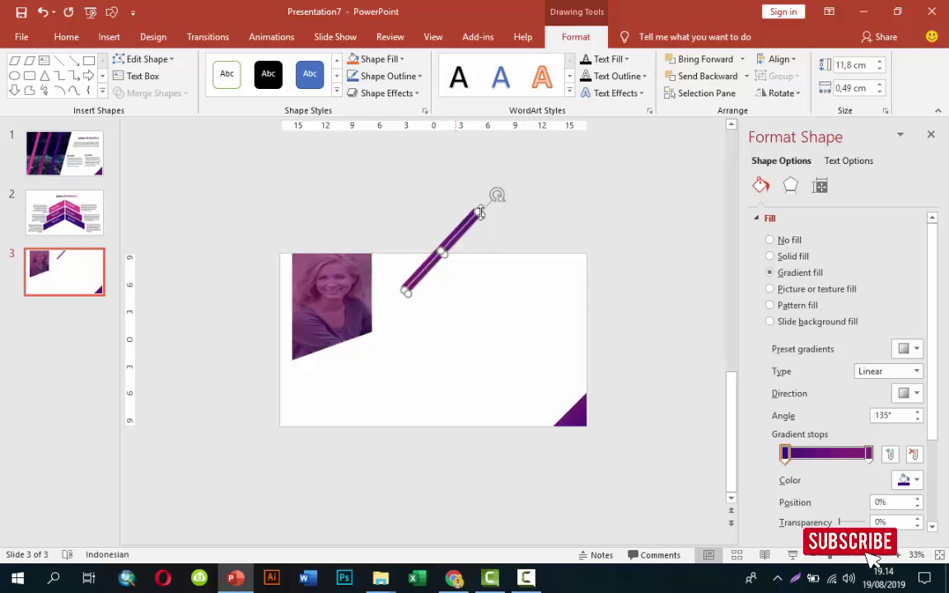
- Duplicate the purple diagonal line twice, placing the copies across the right edge and the lower-left corner
mouse_move(460, 229)
left_mouse_down()
mouse_move(611, 313)
mouse_move(612, 305)
left_mouse_up()
key("ctrl+d")
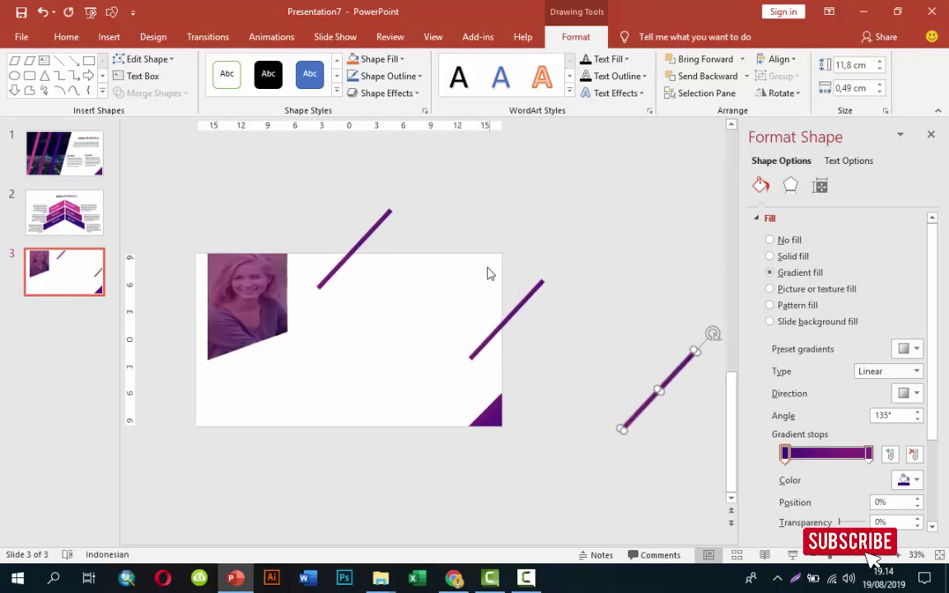
left_click_drag(672, 385, 293, 436)
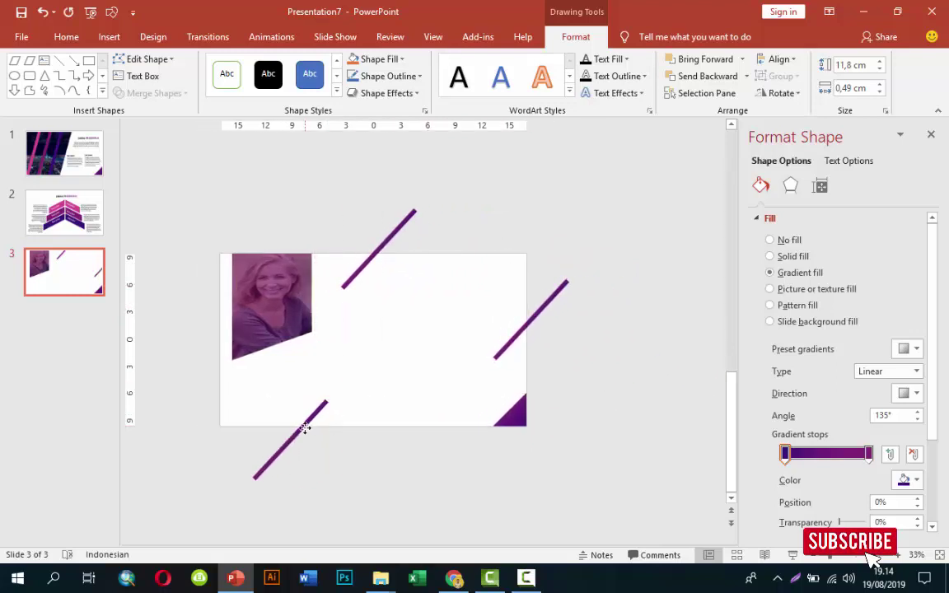
left_click(605, 252)
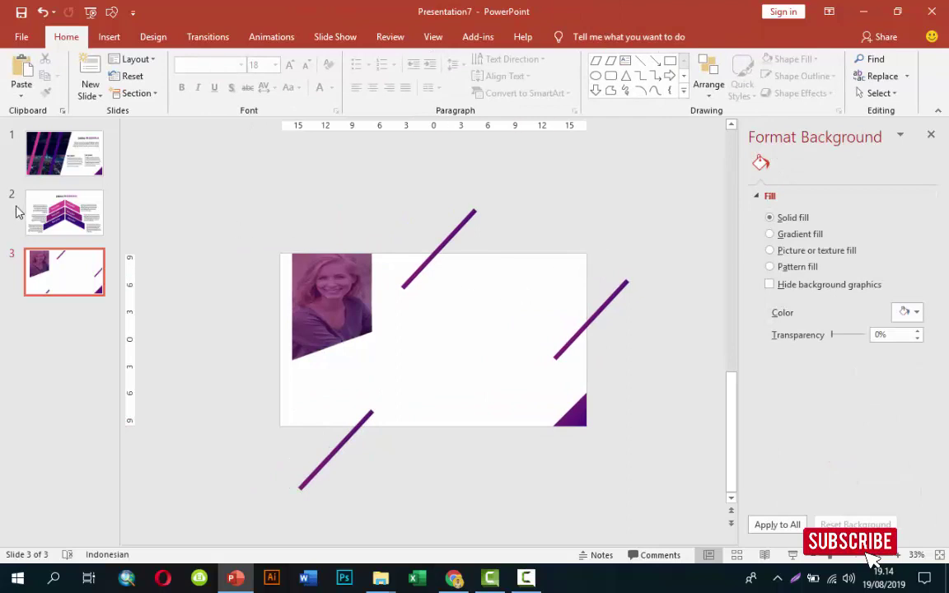
- Copy the JUDUL PRESENTASI title from slide 2 and paste it onto slide 3's photo
left_click(49, 207)
left_click(458, 265)
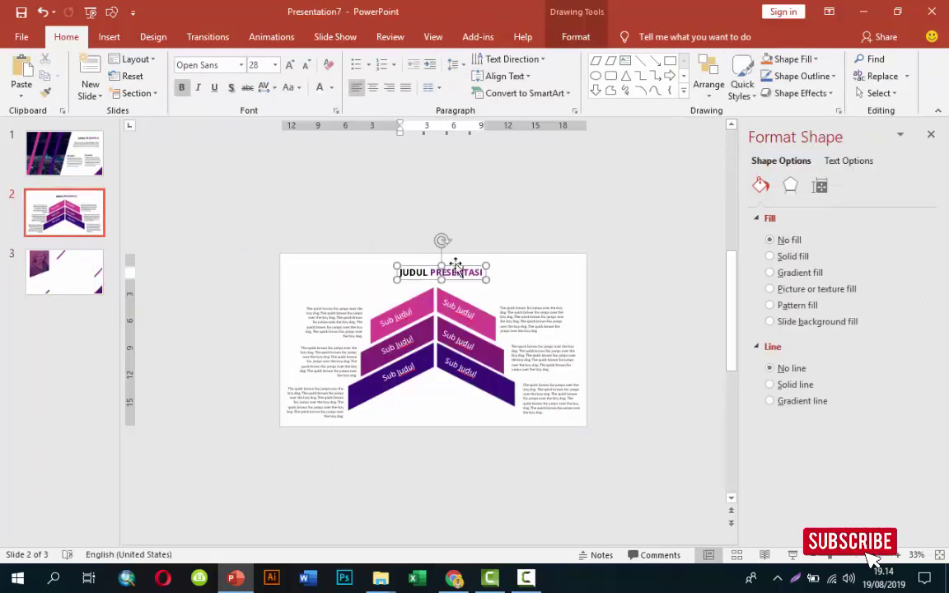
left_click(95, 272)
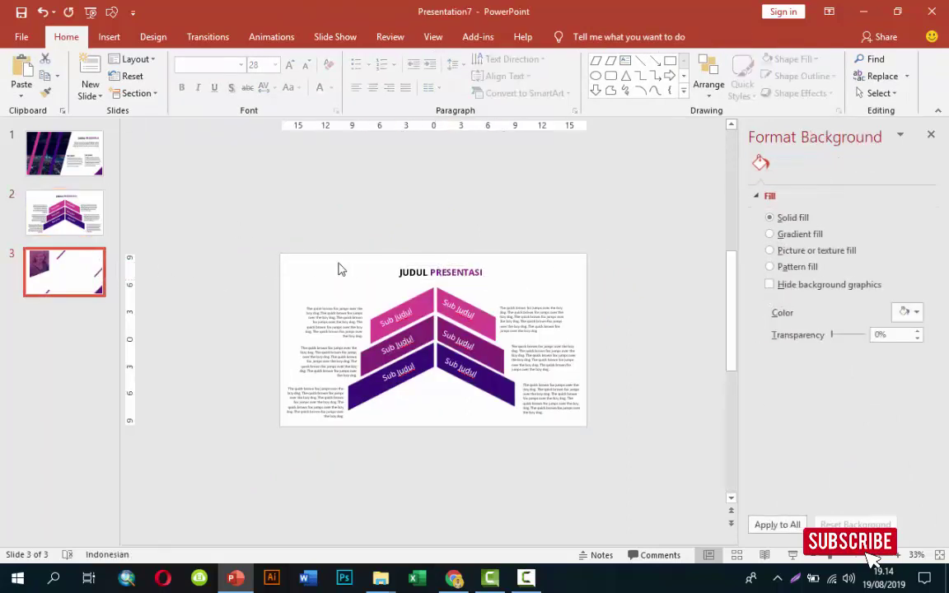
key("ctrl+v")
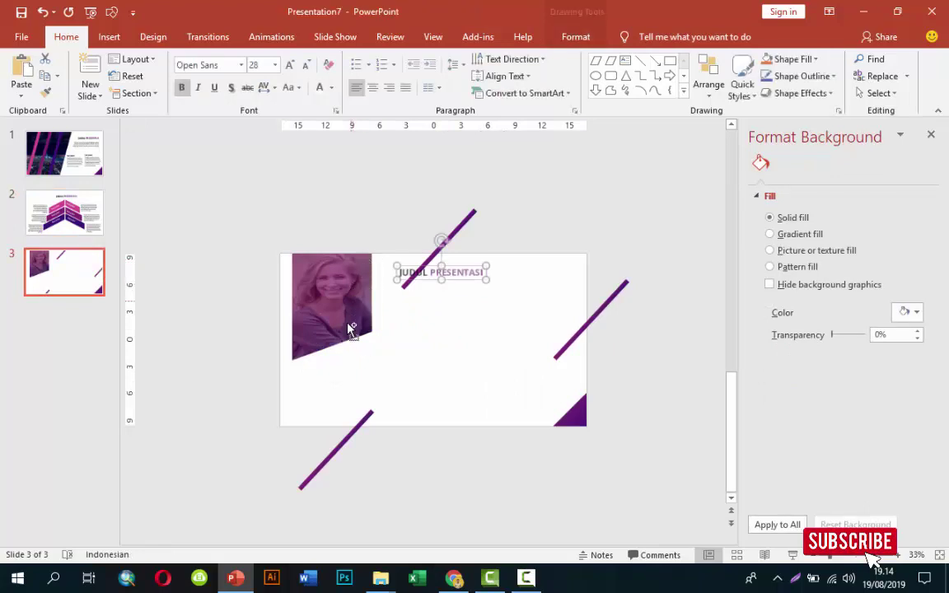
left_click_drag(428, 282, 349, 327)
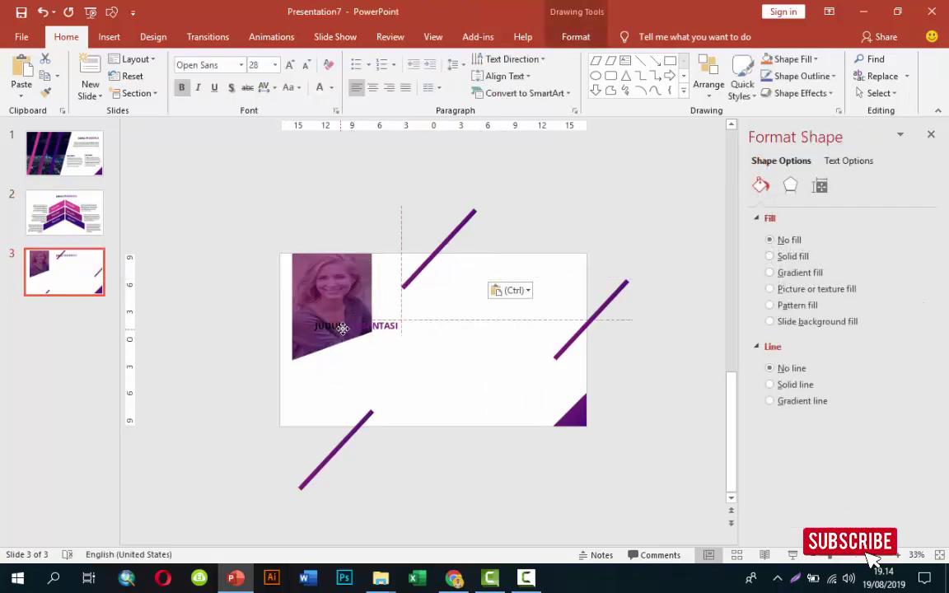
- Shift the pasted title slightly right over the photo, then return to slide 2
scroll(350, 327, "up", 1, "ctrl")
scroll(349, 327, "up", 4, "ctrl")
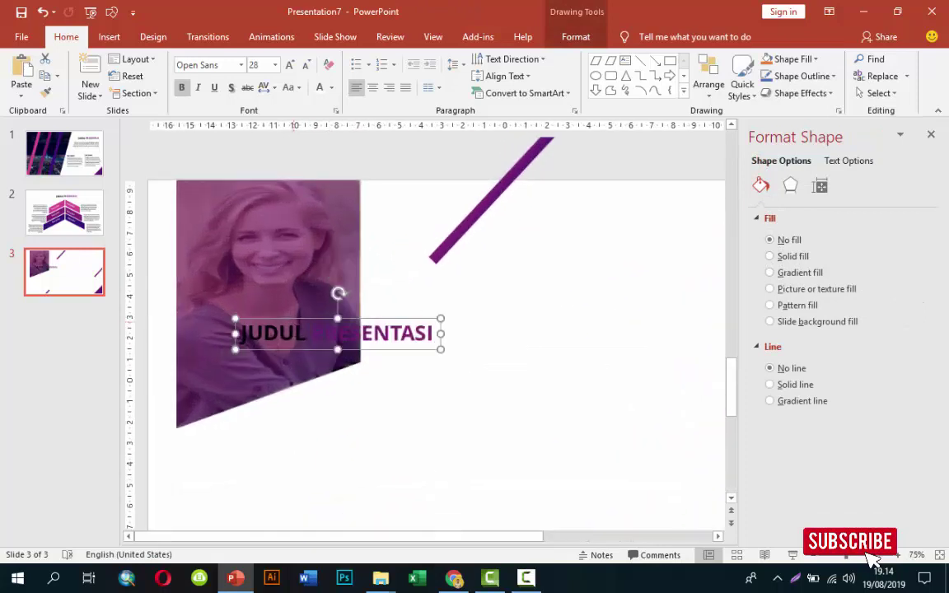
double_click(304, 333)
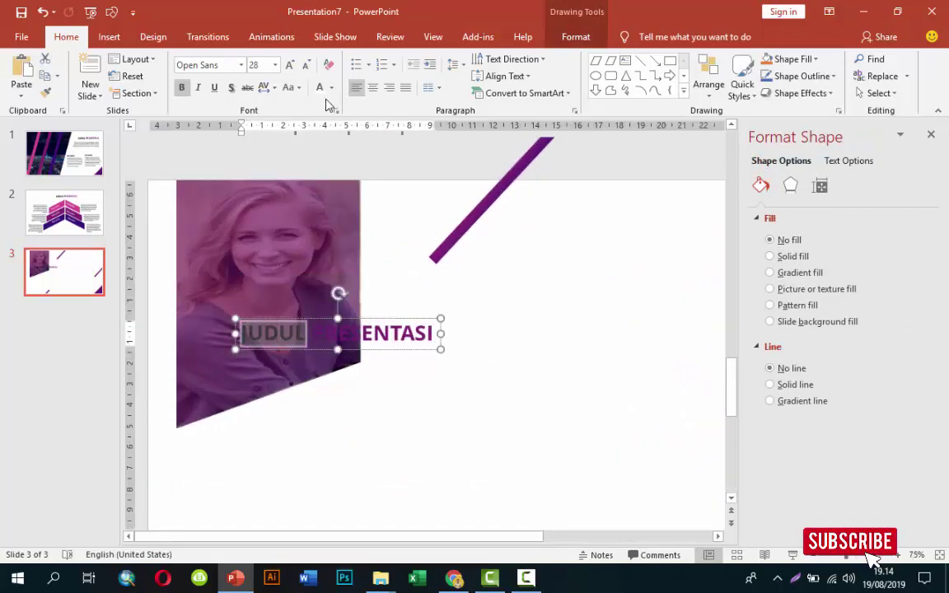
left_click(396, 314)
left_click(380, 323)
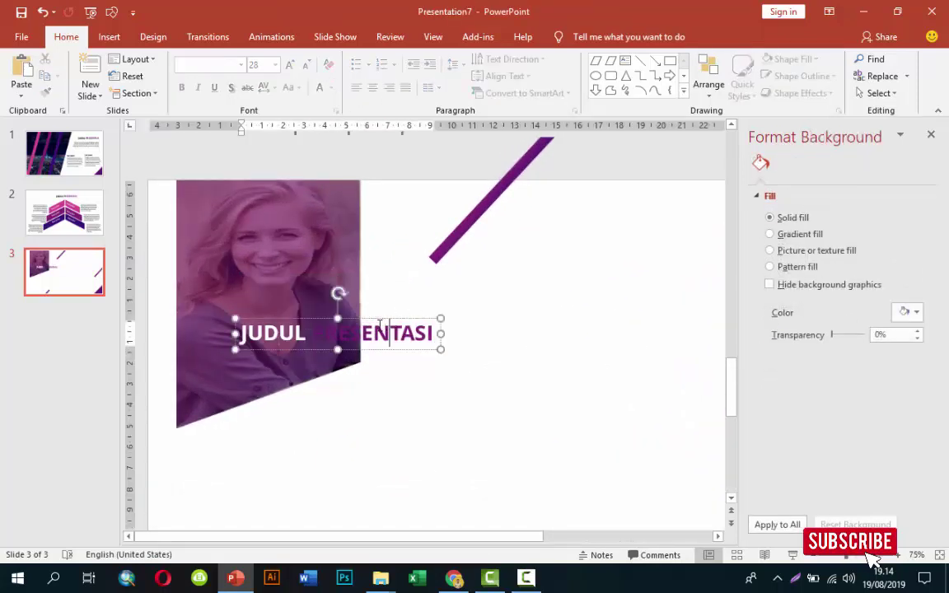
left_click_drag(380, 319, 428, 319)
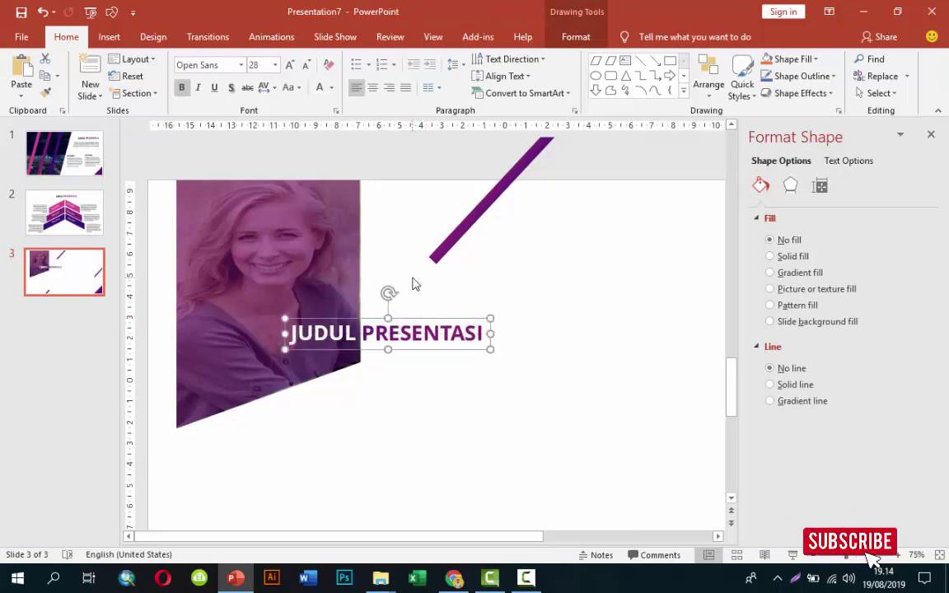
left_click(567, 364)
scroll(565, 360, "down", 1, "ctrl")
scroll(561, 356, "down", 1, "ctrl")
scroll(504, 330, "down", 1, "ctrl")
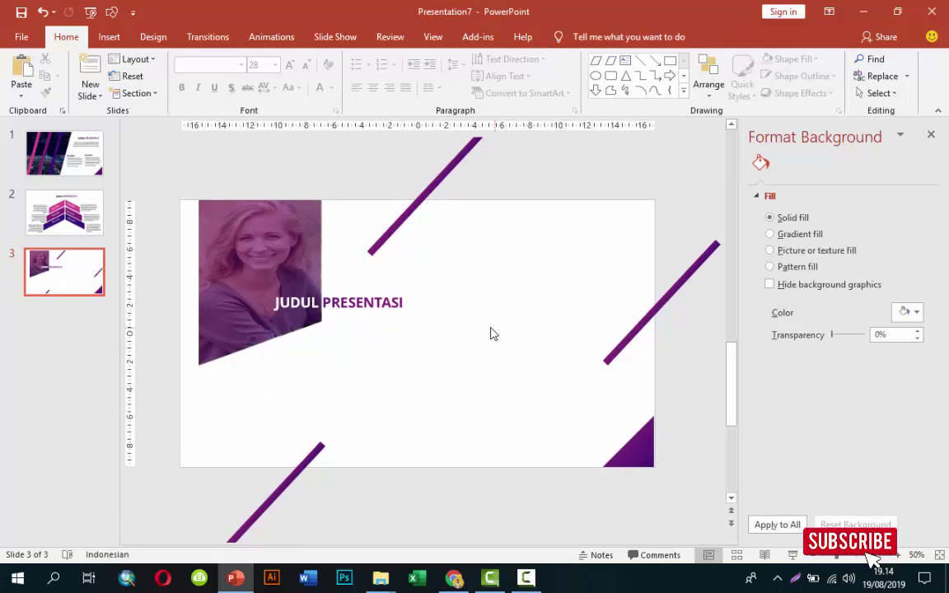
left_click(86, 210)
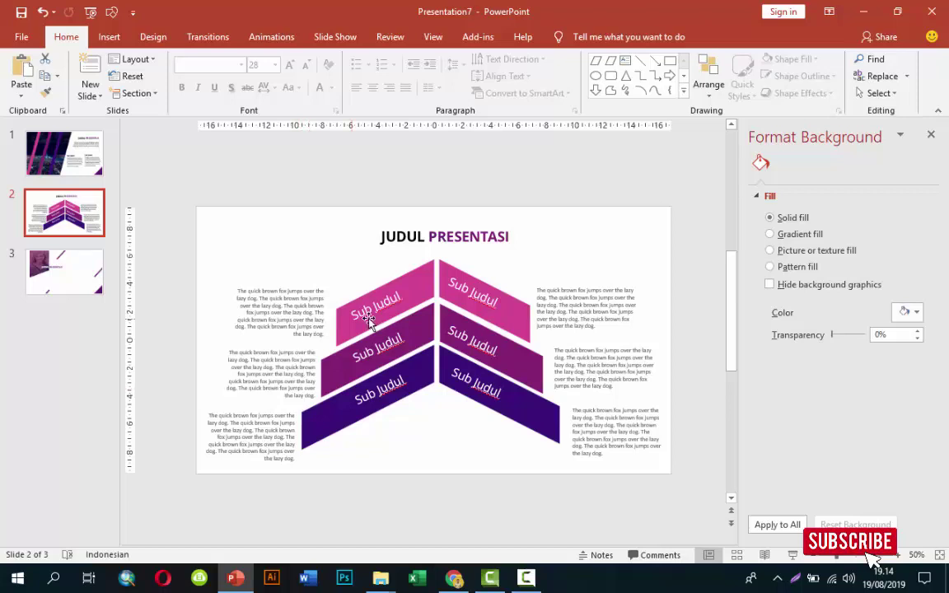
- Copy slide 2's left sample-text paragraph onto slide 3 below the title and widen it
left_click(260, 292)
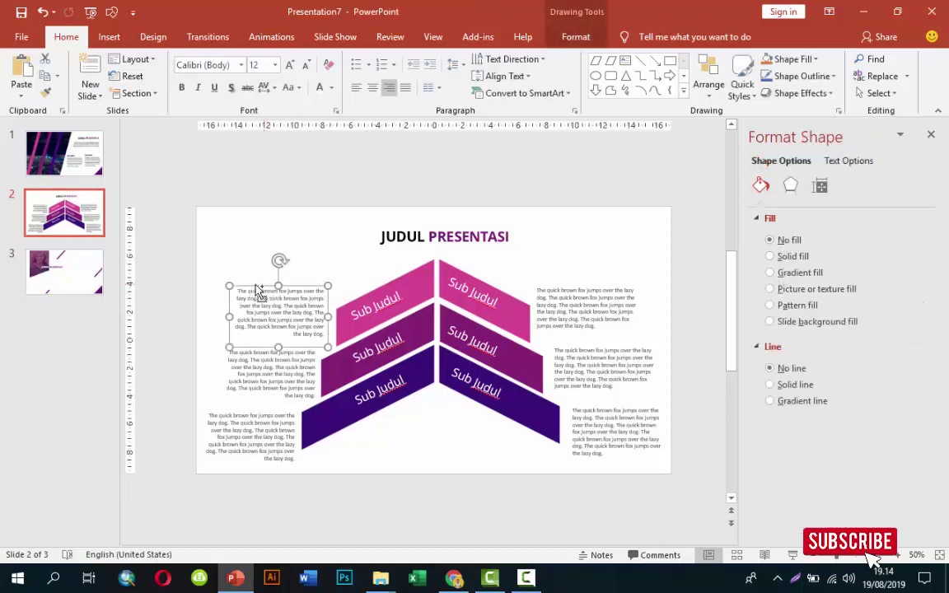
left_click(92, 282)
key("ctrl+v")
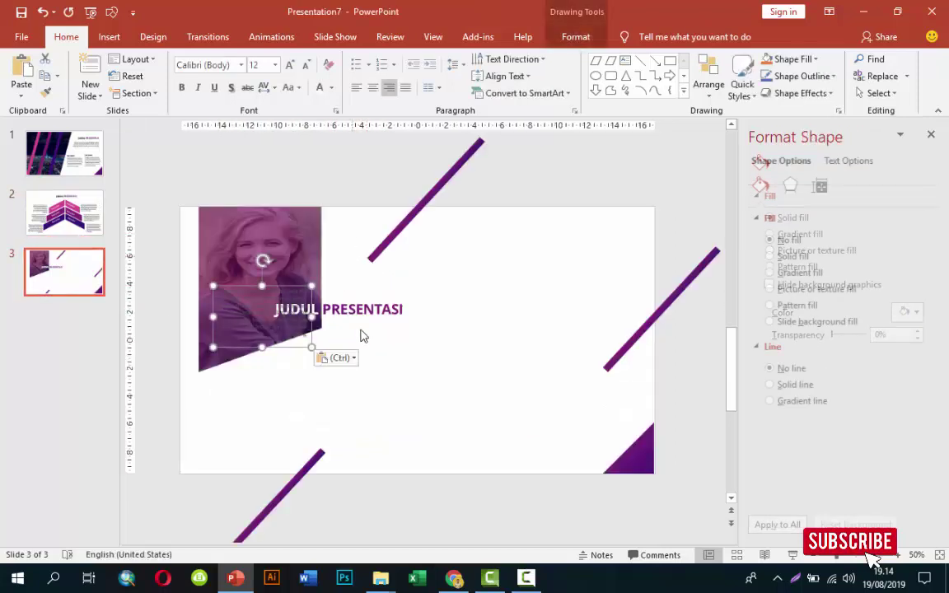
left_click_drag(289, 293, 367, 348)
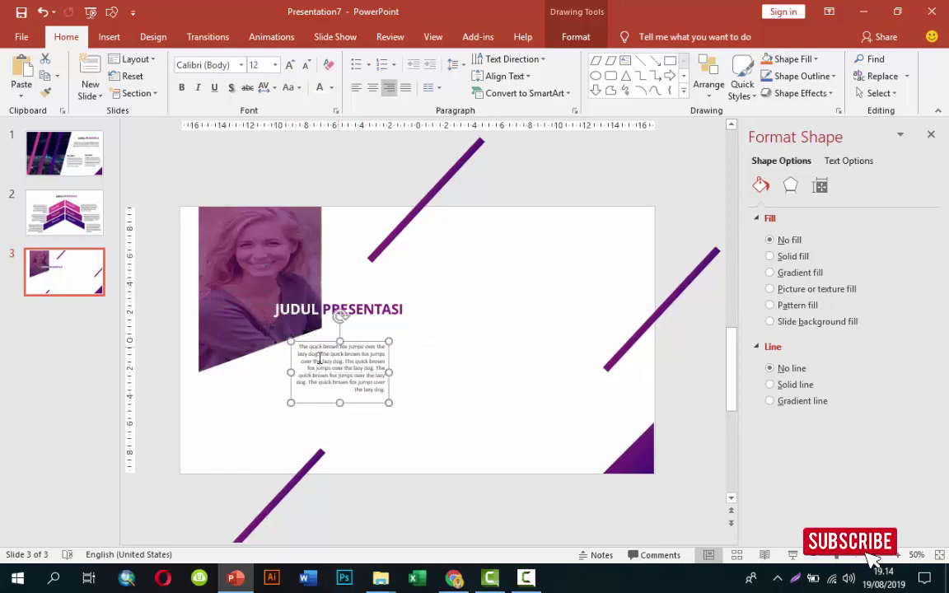
left_click_drag(290, 371, 251, 373)
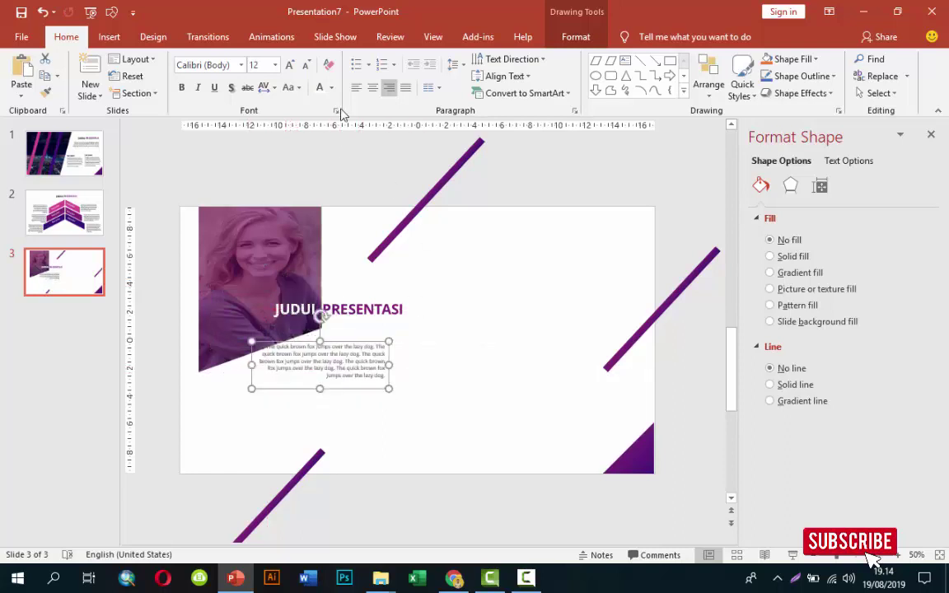
- Left-align the paragraph at font size 14 and fine-tune the text box and title positions
left_click(356, 87)
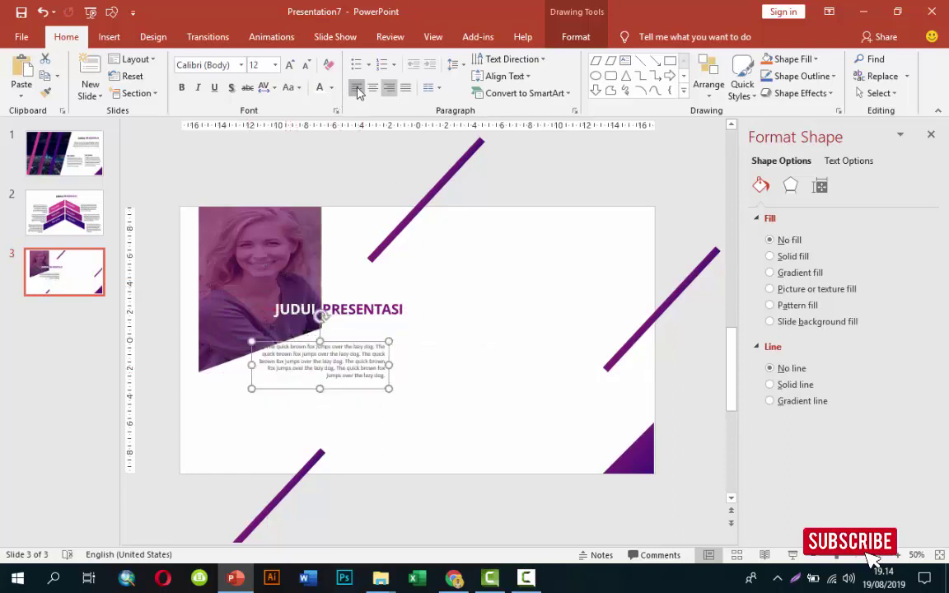
left_click(274, 65)
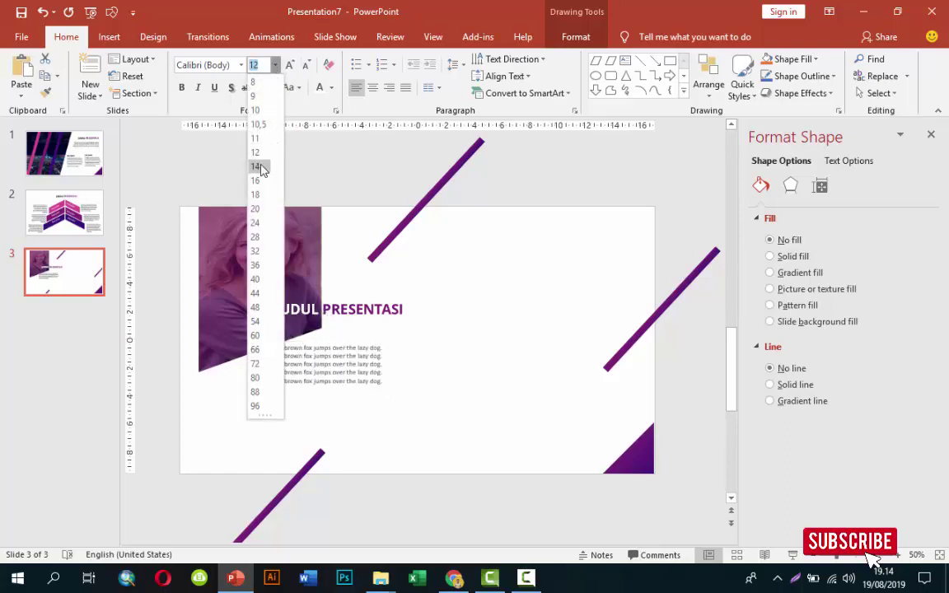
left_click(256, 162)
left_click_drag(391, 364, 417, 371)
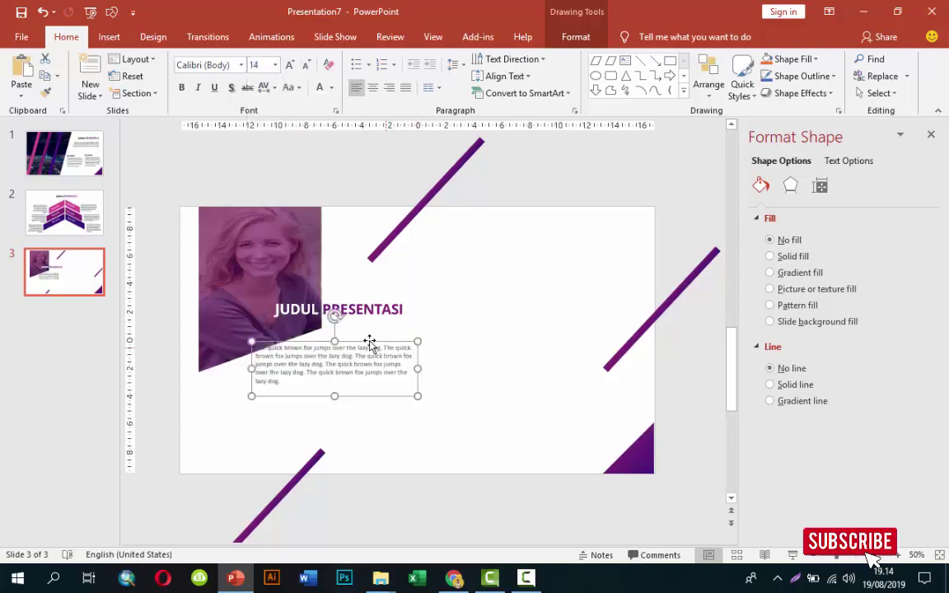
mouse_move(371, 343)
left_mouse_down()
mouse_move(380, 339)
mouse_move(374, 330)
left_mouse_up()
left_click(375, 315)
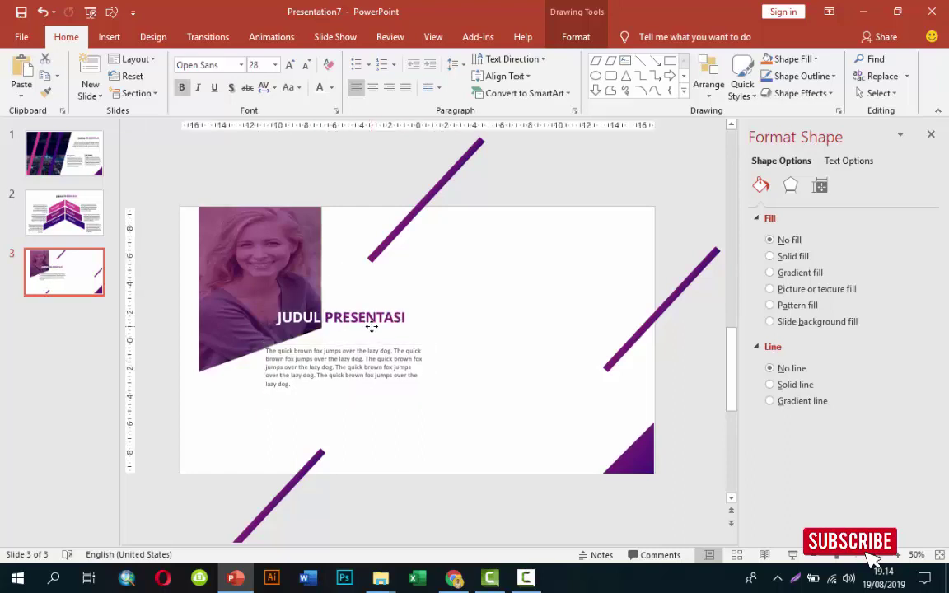
left_click(452, 341)
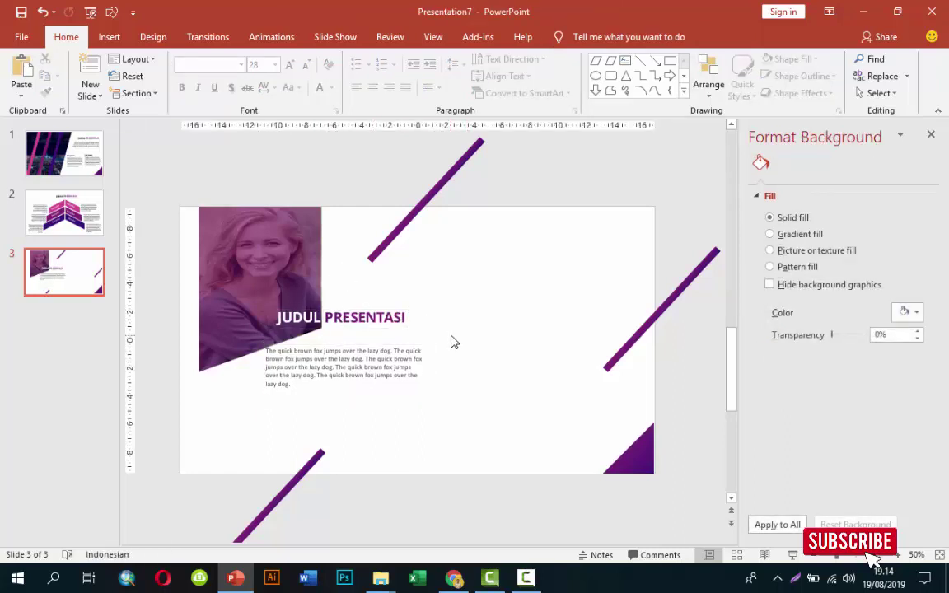
left_click(404, 353)
- Copy slide 1's Sub Judul heading and text onto slide 3's upper right, widening the body text
key("Page_Up")
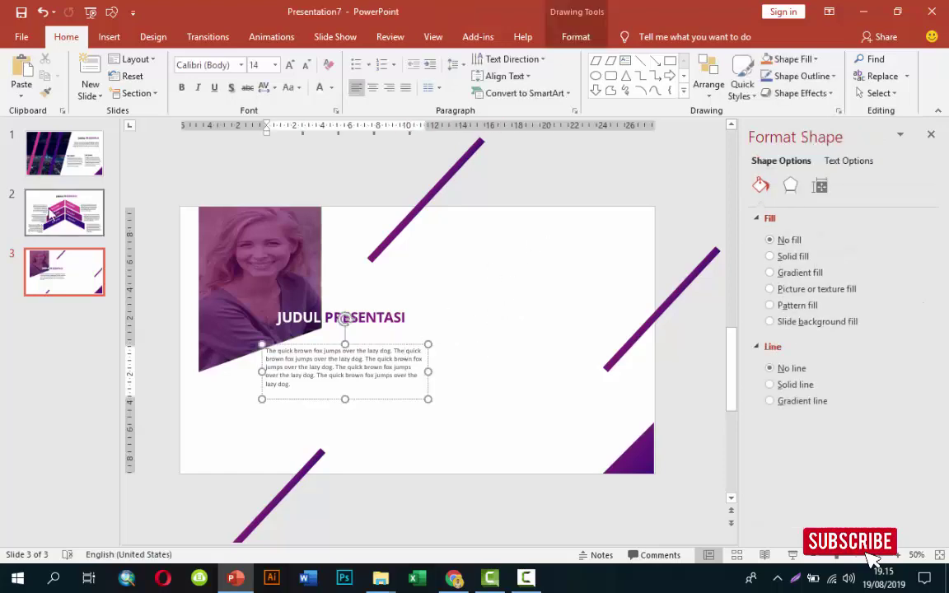
key("Page_Up")
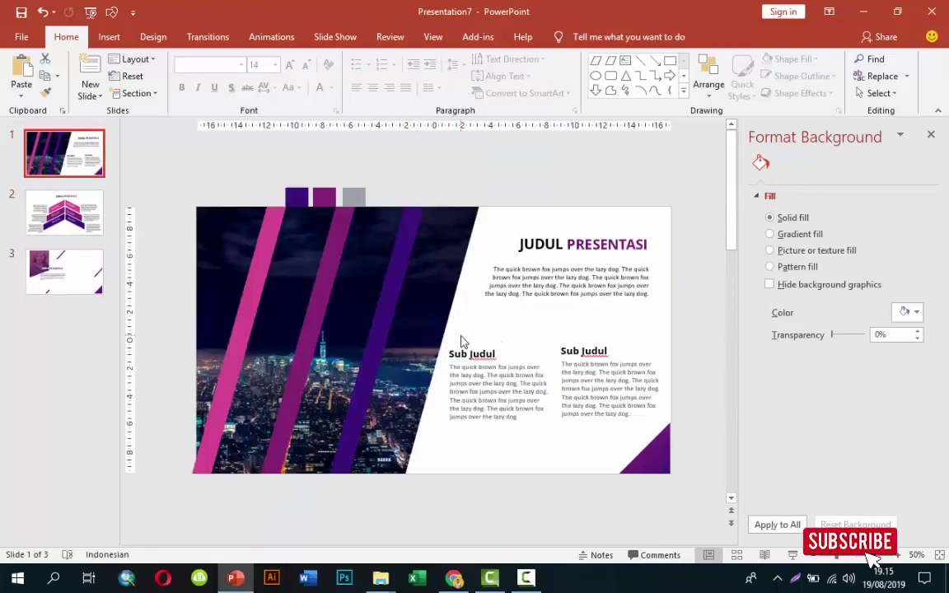
left_click(472, 346)
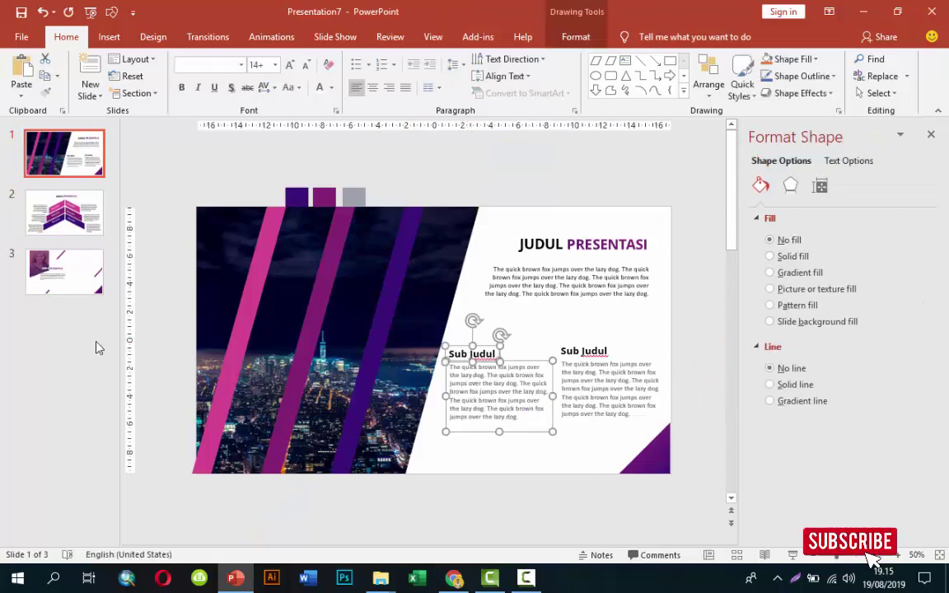
left_click(107, 281)
key("ctrl+v")
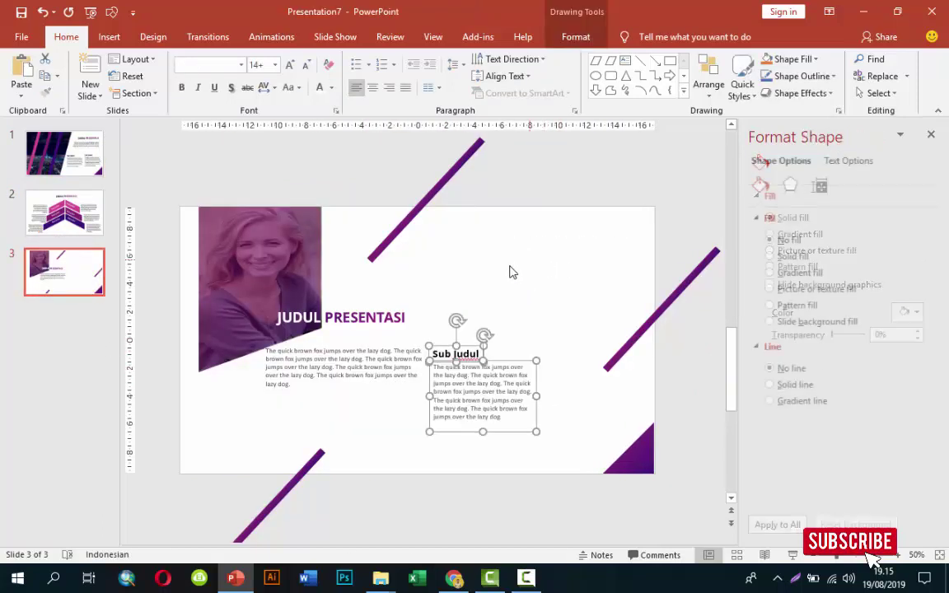
left_click_drag(496, 356, 519, 241)
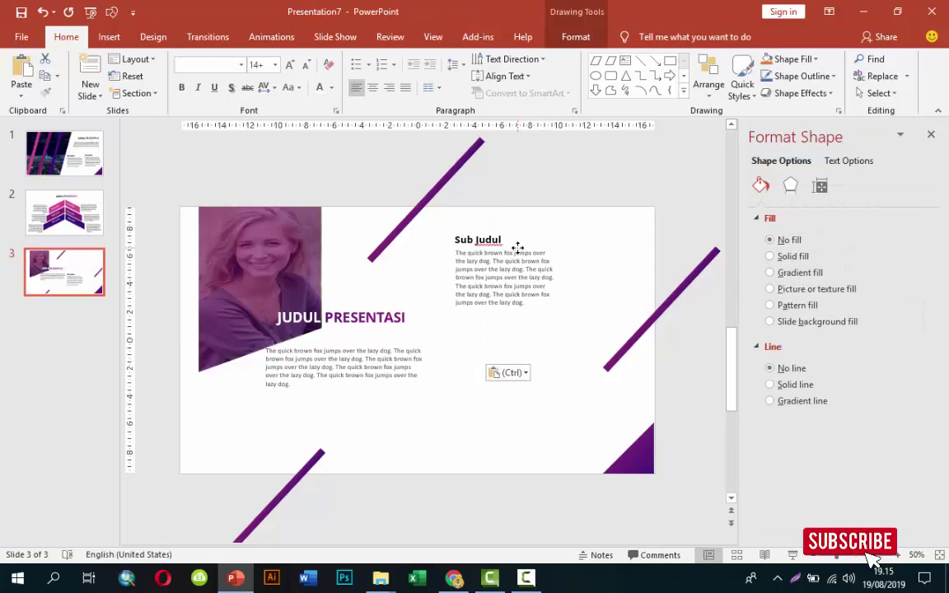
left_click(587, 281)
left_click(529, 278)
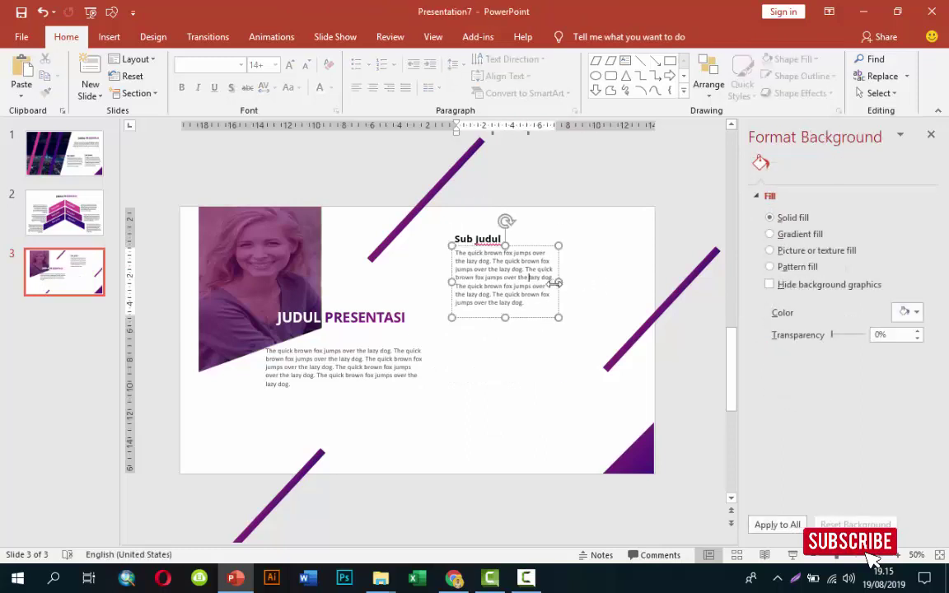
left_click_drag(603, 282, 637, 281)
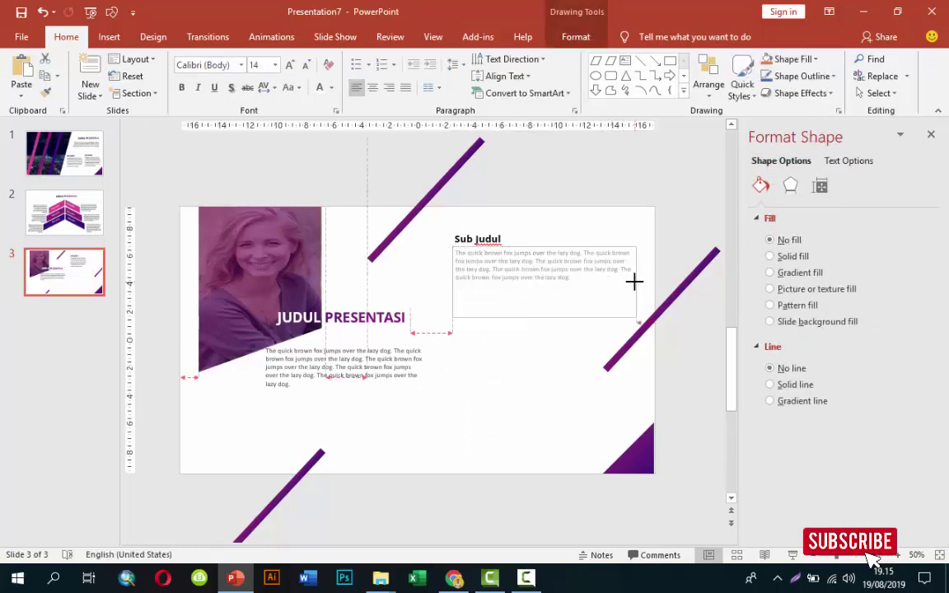
- Duplicate the Sub Judul block twice to stack three heading blocks down the right side
left_click(543, 303)
left_click(487, 239)
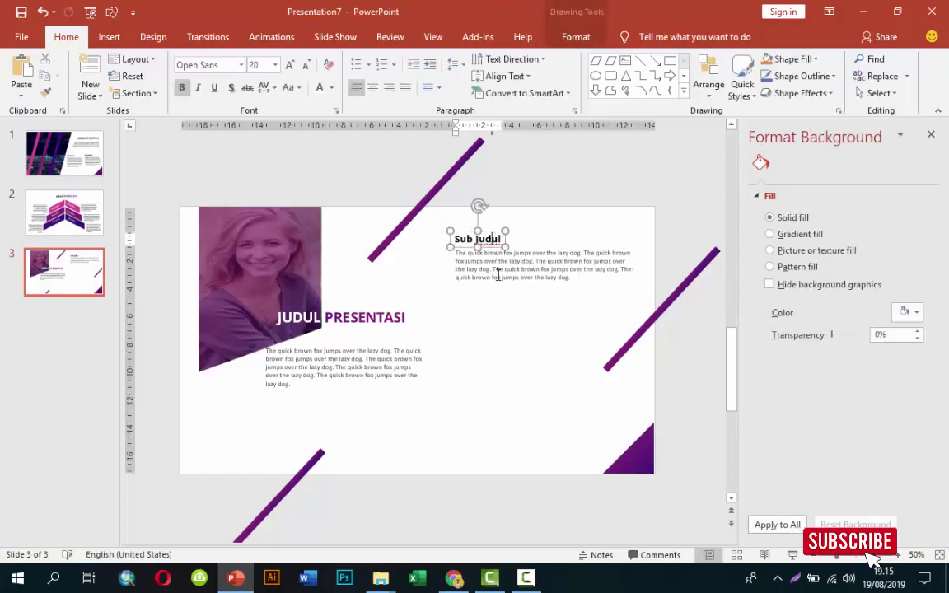
left_click_drag(528, 245, 521, 315)
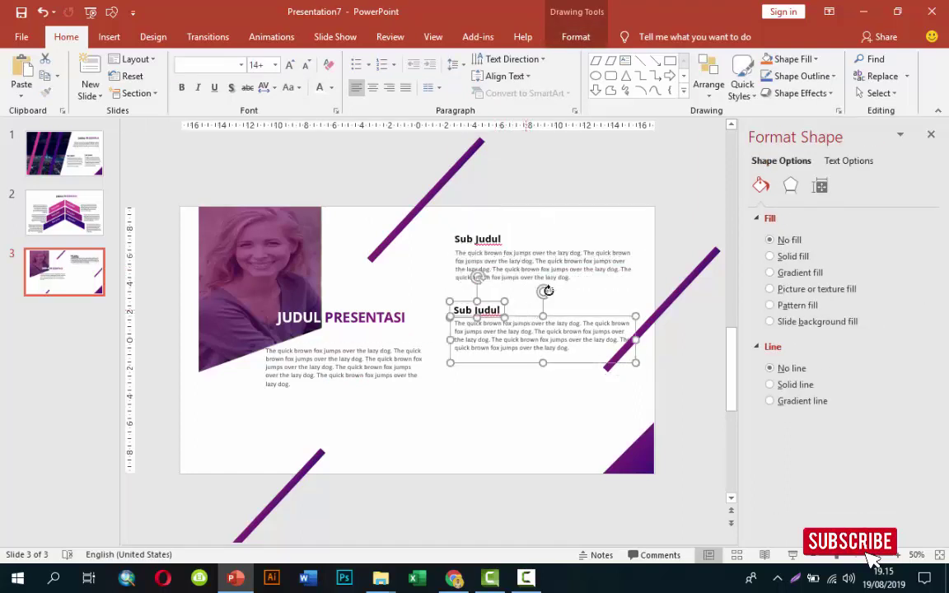
key("ctrl+d")
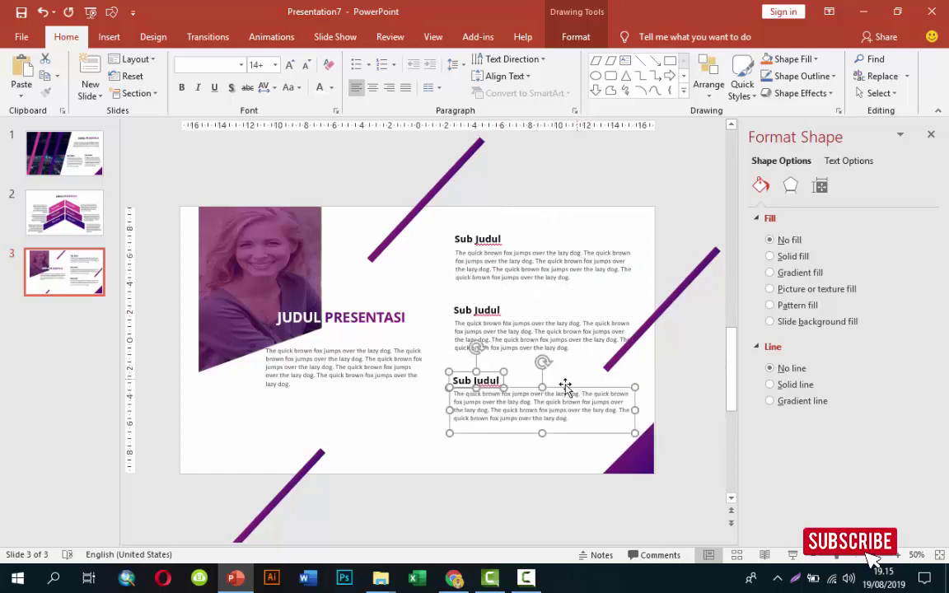
left_click(625, 375)
- Nudge the right purple diagonal line slightly to the right
left_click(649, 333)
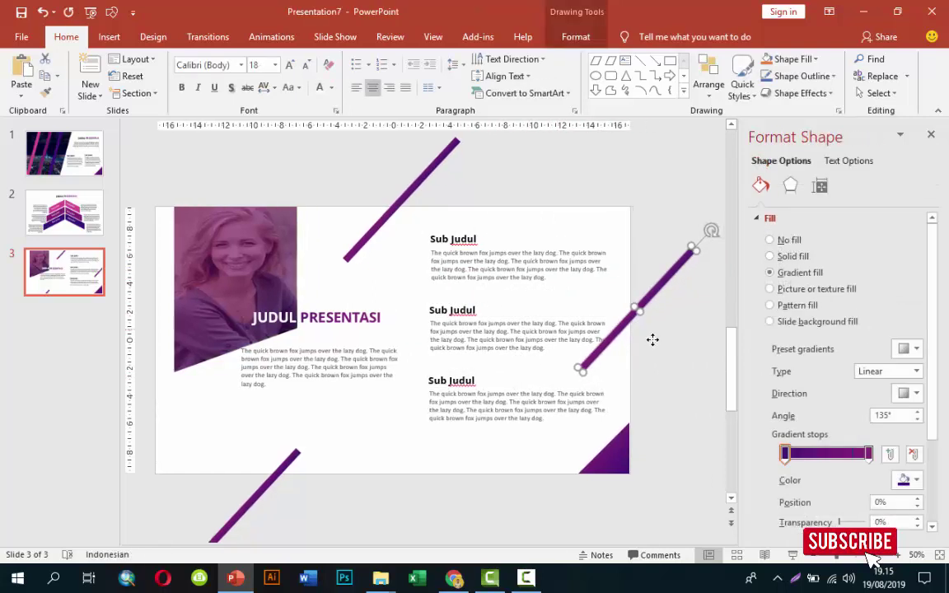
left_click_drag(653, 333, 662, 333)
left_click(502, 312)
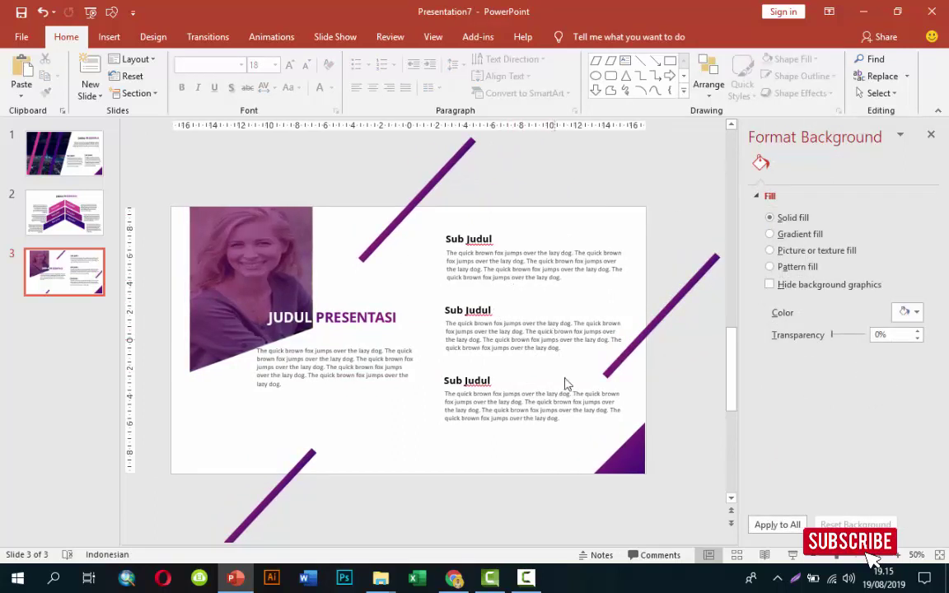
- Preview slide 3 as a slide show, then add a new slide after it
key("shift+F5")
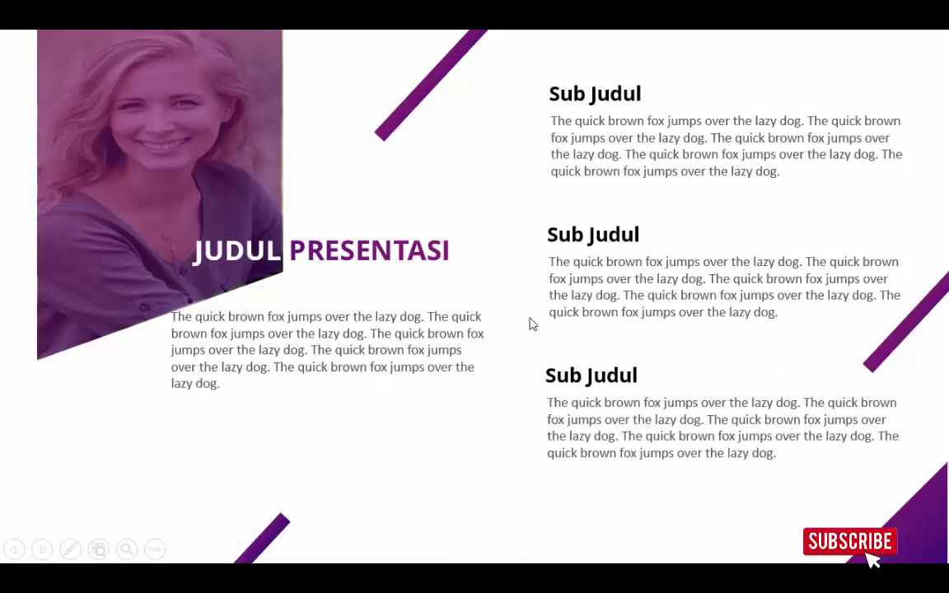
key("Escape")
right_click(73, 336)
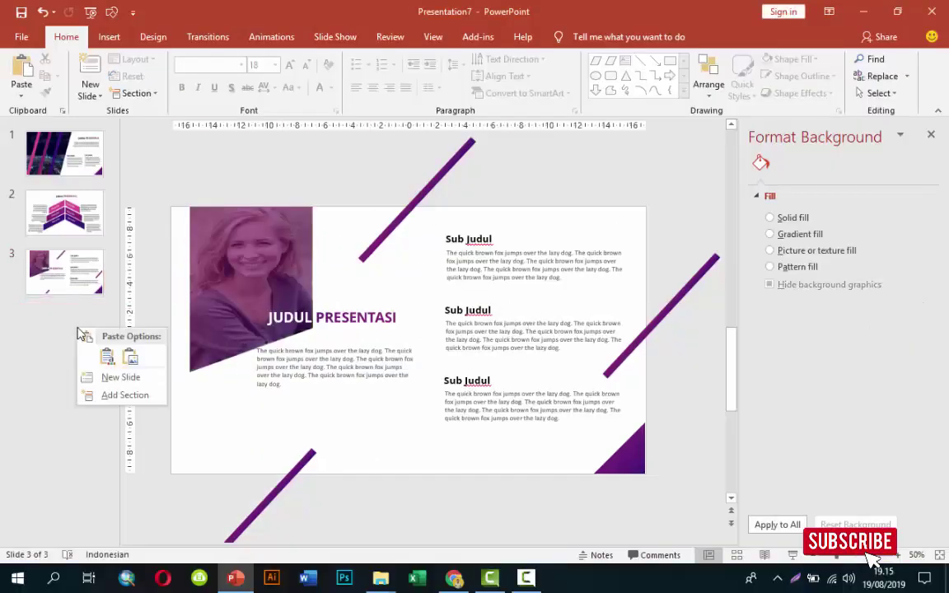
left_click(100, 376)
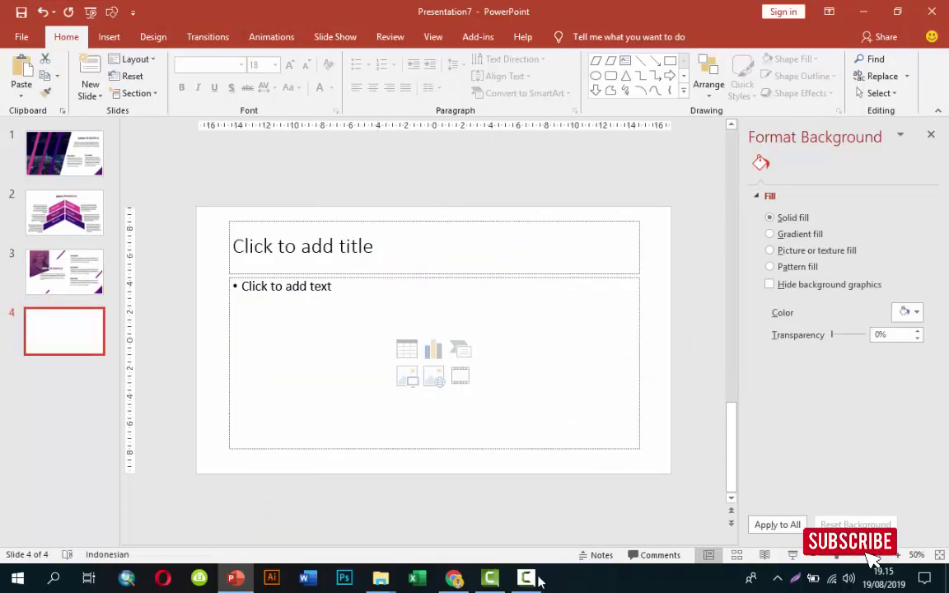
- Delete the title and text placeholders from the new slide 4
left_click(466, 224)
key("Delete")
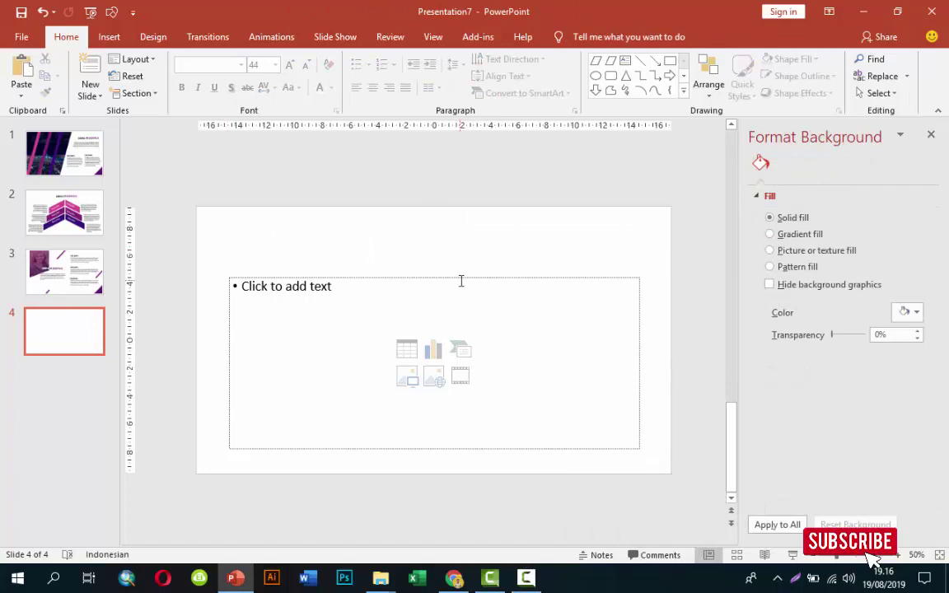
left_click(462, 281)
left_click(460, 278)
key("Delete")
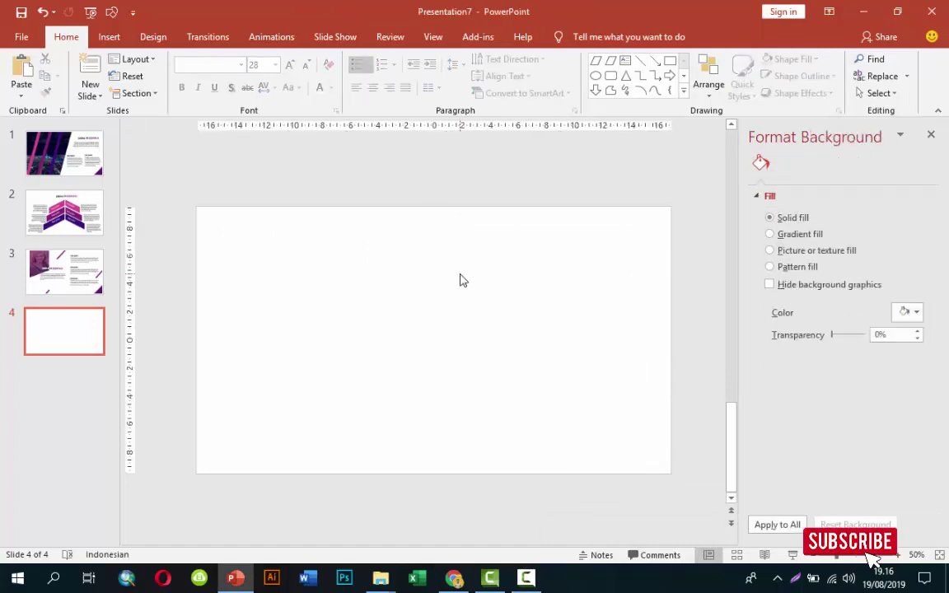
- Draw a parallelogram from slide 4's top edge, with a shallower slant and greater width
left_click(109, 36)
left_click(271, 76)
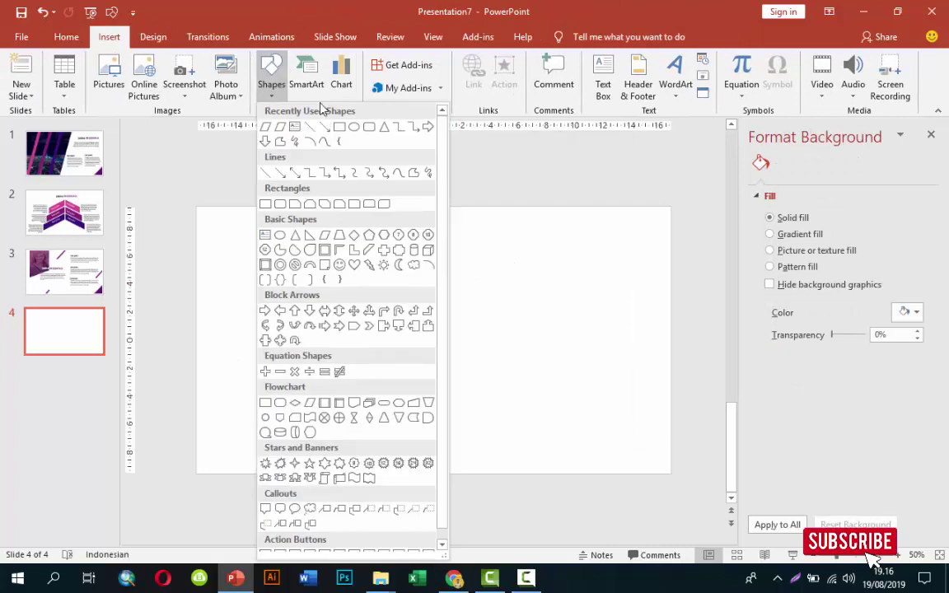
left_click(265, 126)
left_click_drag(328, 205, 476, 372)
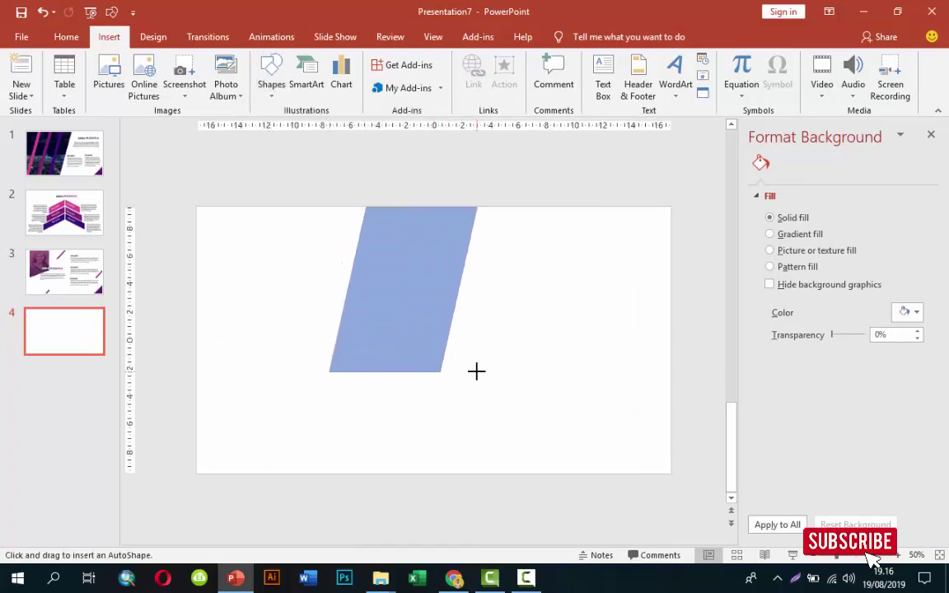
left_click_drag(476, 371, 462, 399)
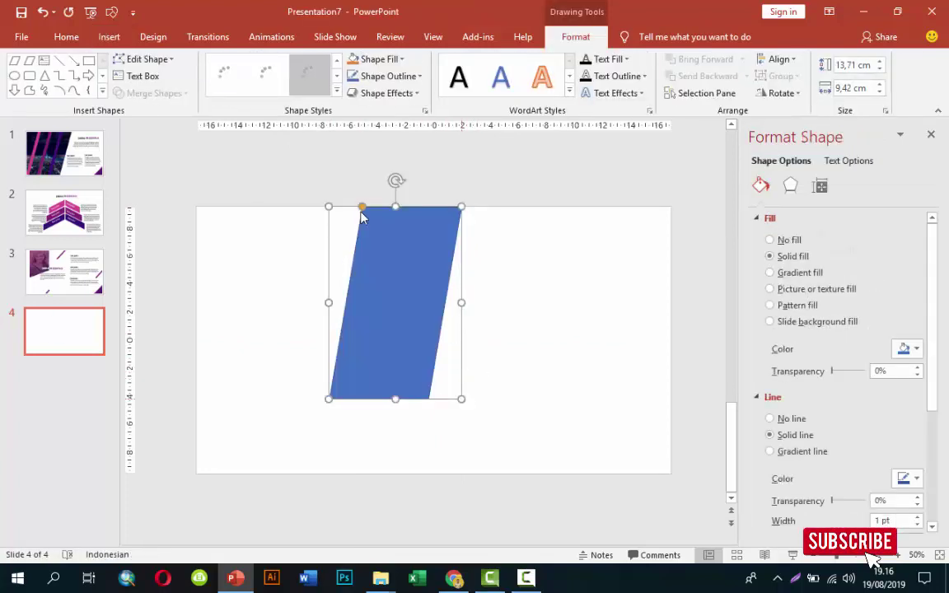
left_click_drag(362, 208, 378, 209)
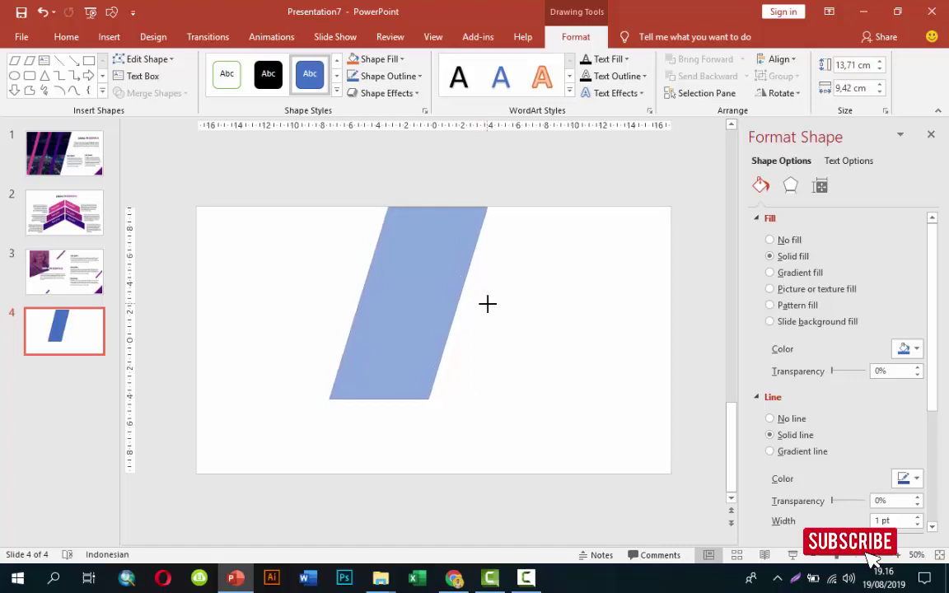
mouse_move(463, 302)
left_mouse_down()
mouse_move(487, 302)
mouse_move(500, 381)
left_mouse_up()
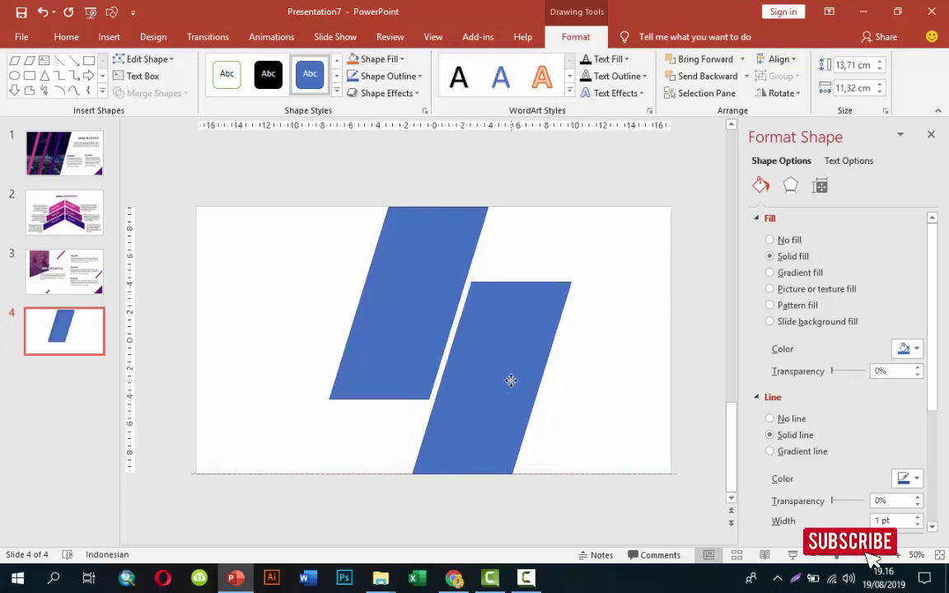
- Place a copy lower right reaching the bottom edge, and shorten the left parallelogram slightly
left_click_drag(500, 381, 503, 381)
left_click_drag(489, 277, 489, 313)
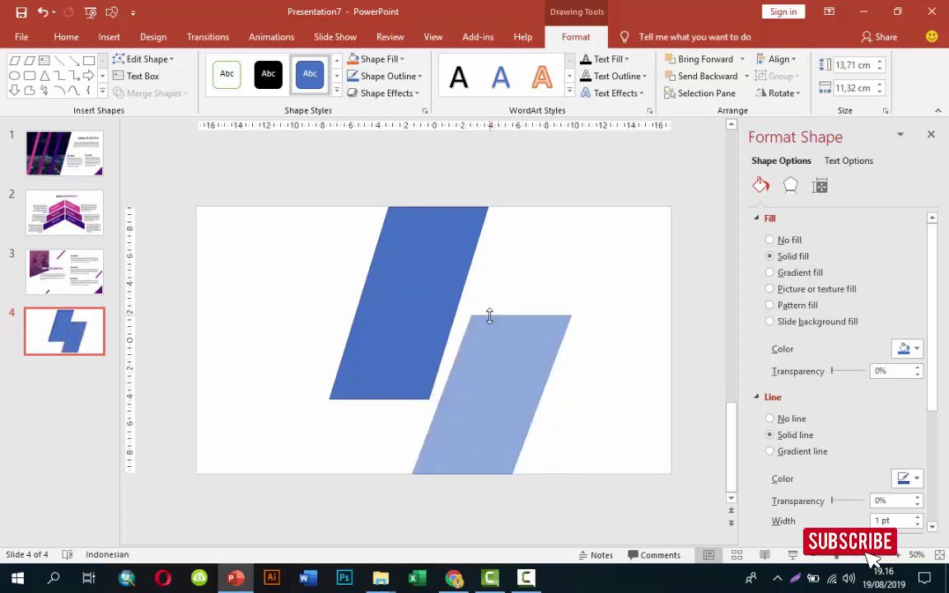
left_click(409, 313)
left_click_drag(415, 389, 419, 369)
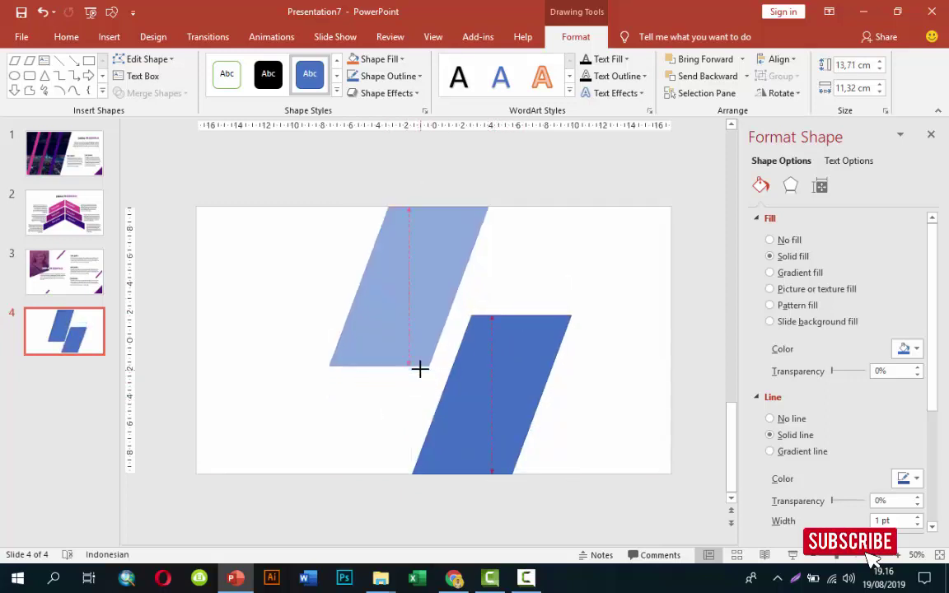
left_click_drag(509, 329, 500, 330)
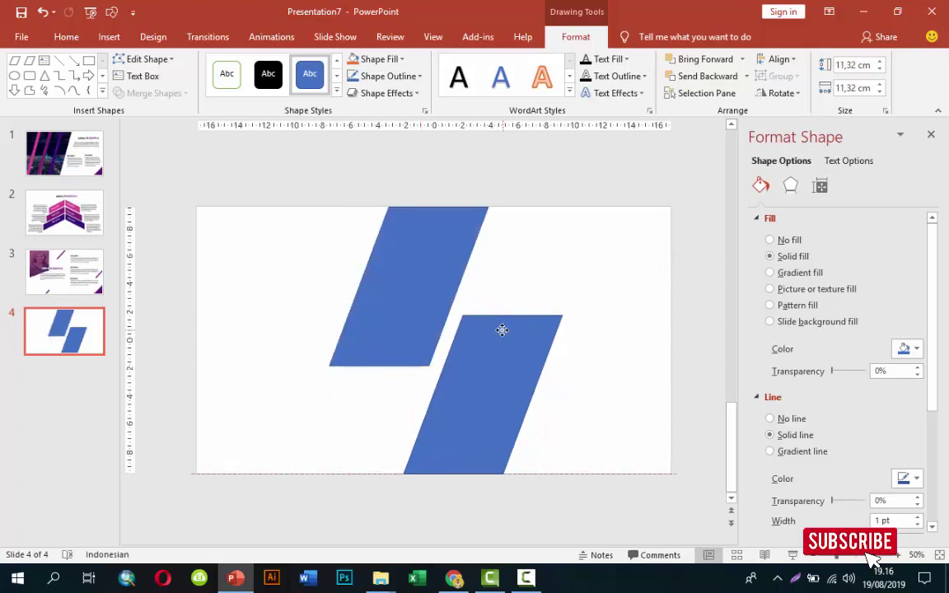
left_click(374, 350)
left_click_drag(410, 366, 410, 359)
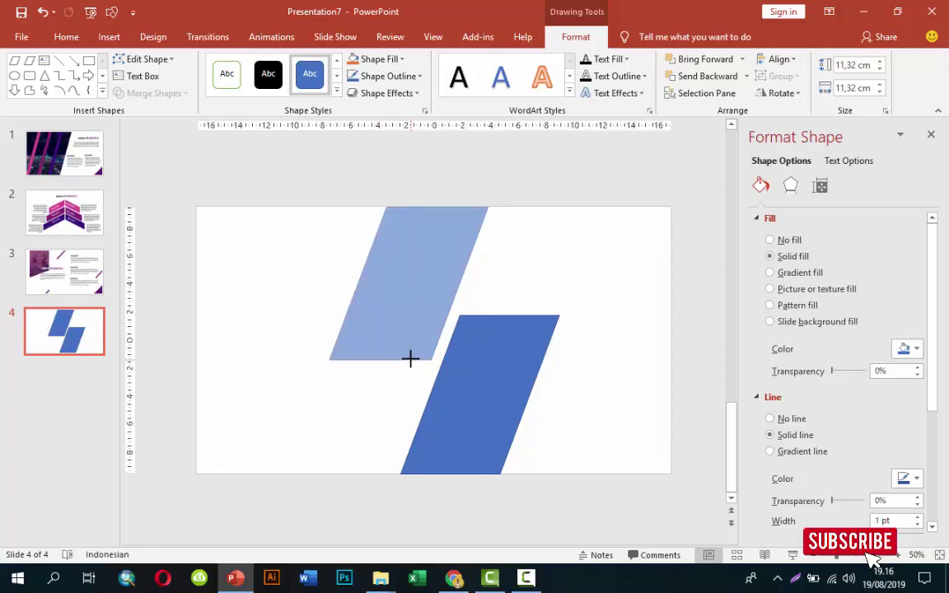
- Remove the upper parallelogram's outline and switch its fill to picture or texture fill
left_click(511, 346)
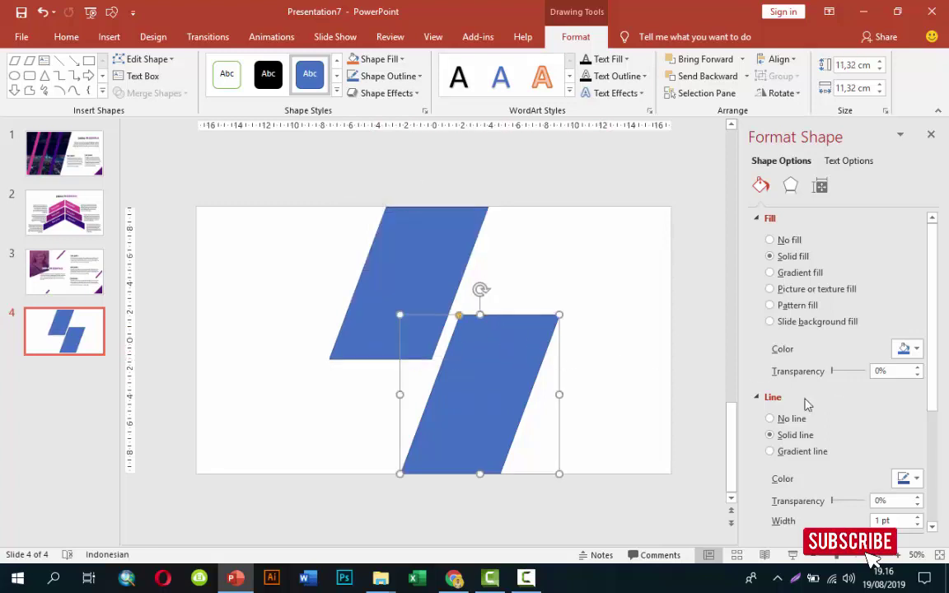
left_click(397, 245)
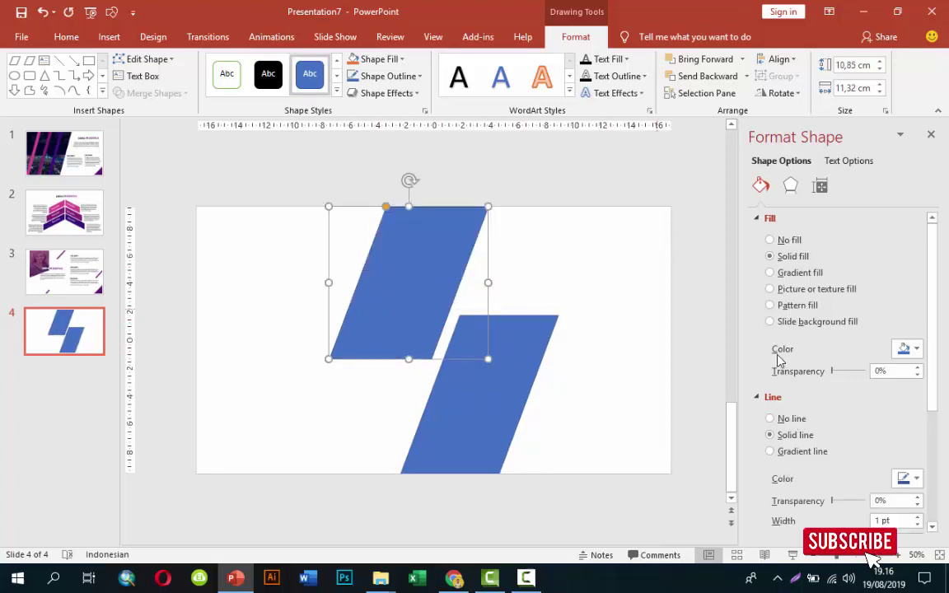
left_click(769, 419)
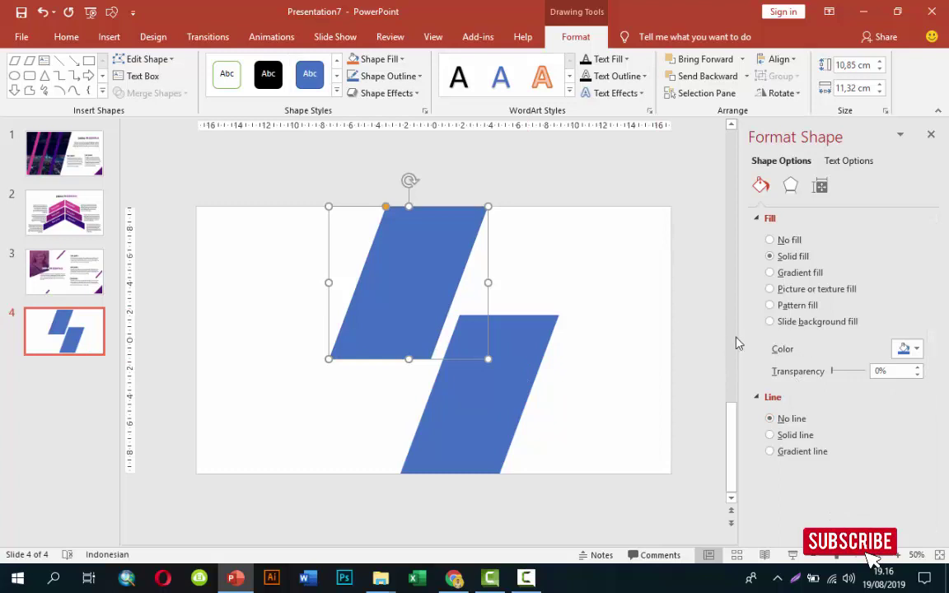
left_click(781, 289)
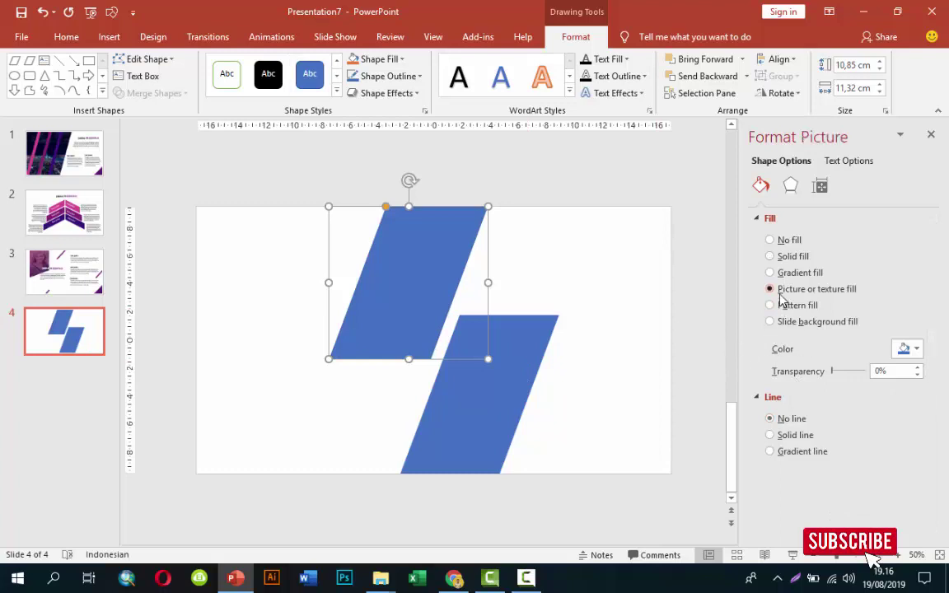
- Fill the upper parallelogram with pexels-photo-416942 from the IMAGE > CITY folder
left_click(790, 364)
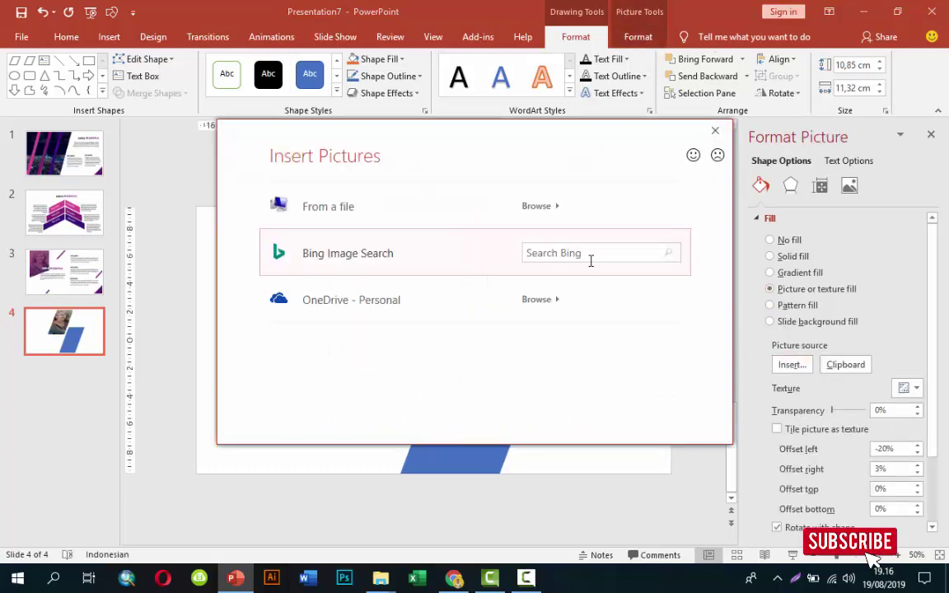
left_click(347, 216)
left_click(286, 100)
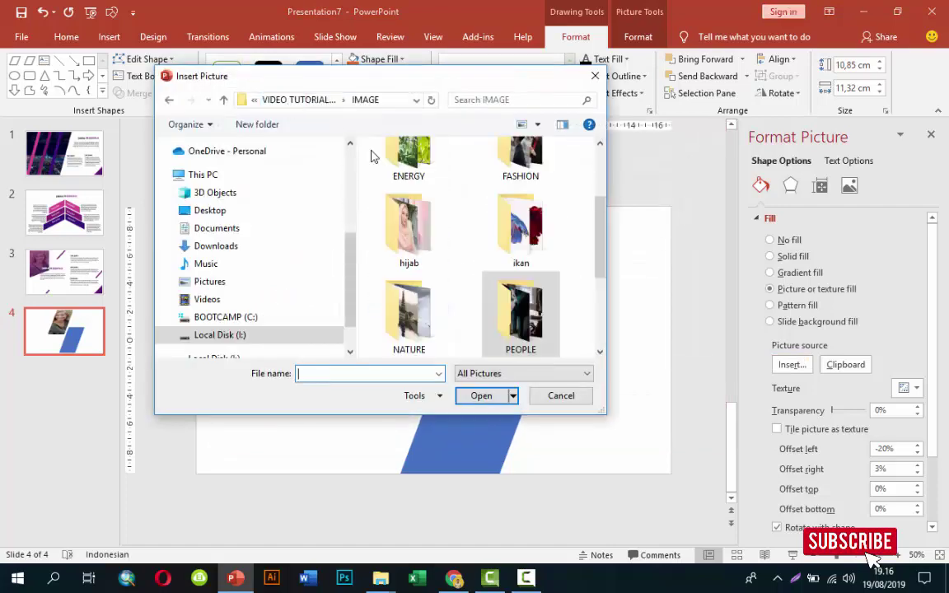
scroll(494, 239, "up", 2)
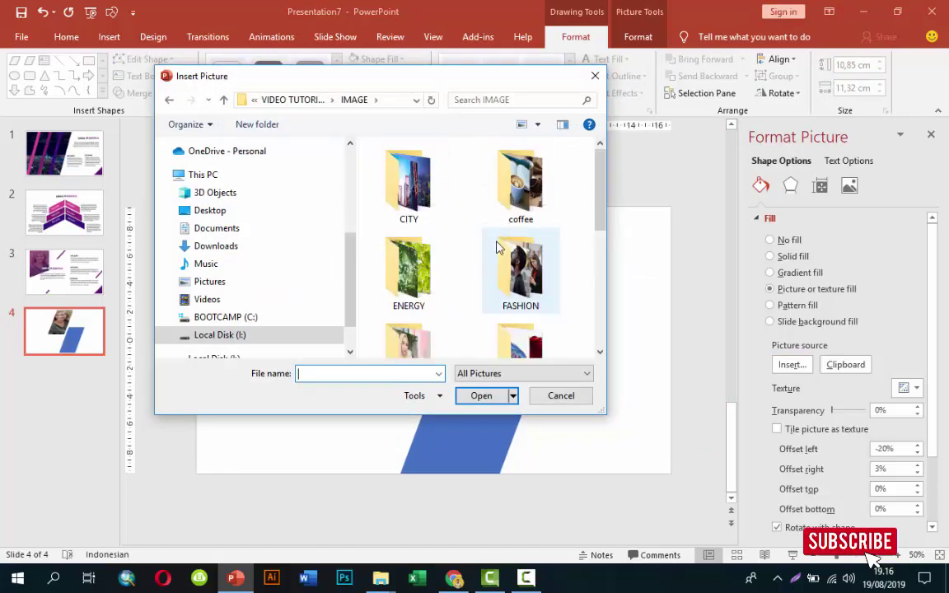
double_click(416, 189)
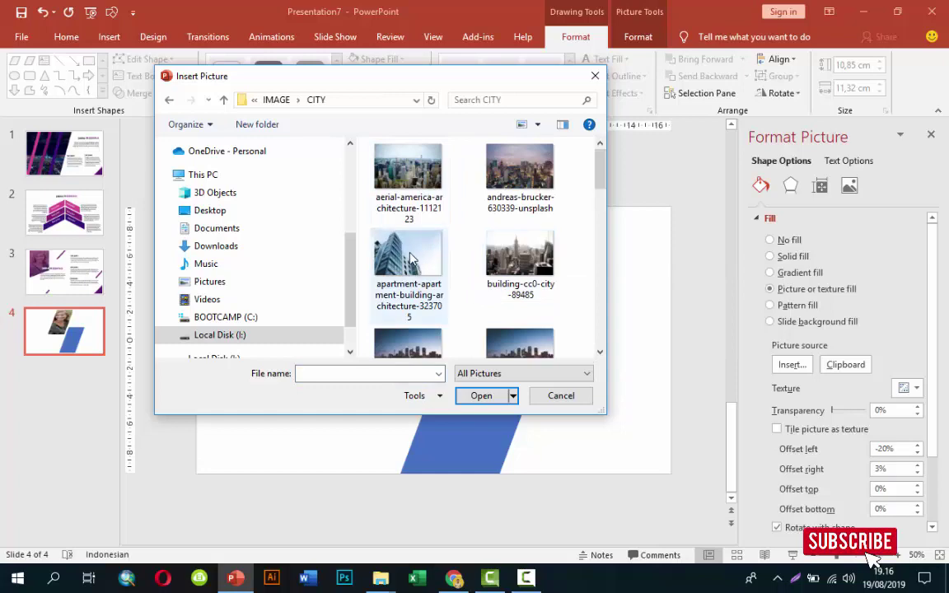
scroll(414, 262, "down", 5)
left_click(416, 252)
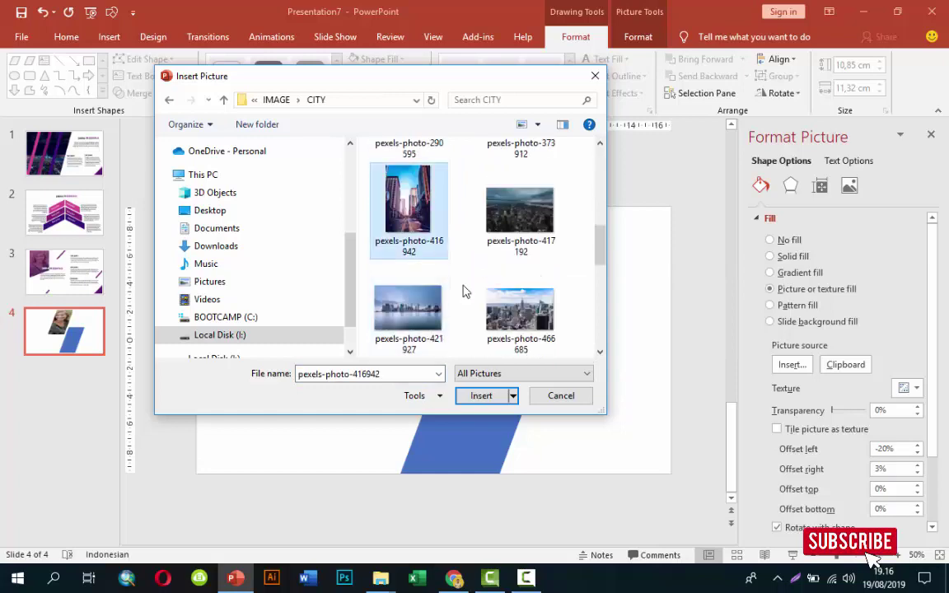
left_click(480, 396)
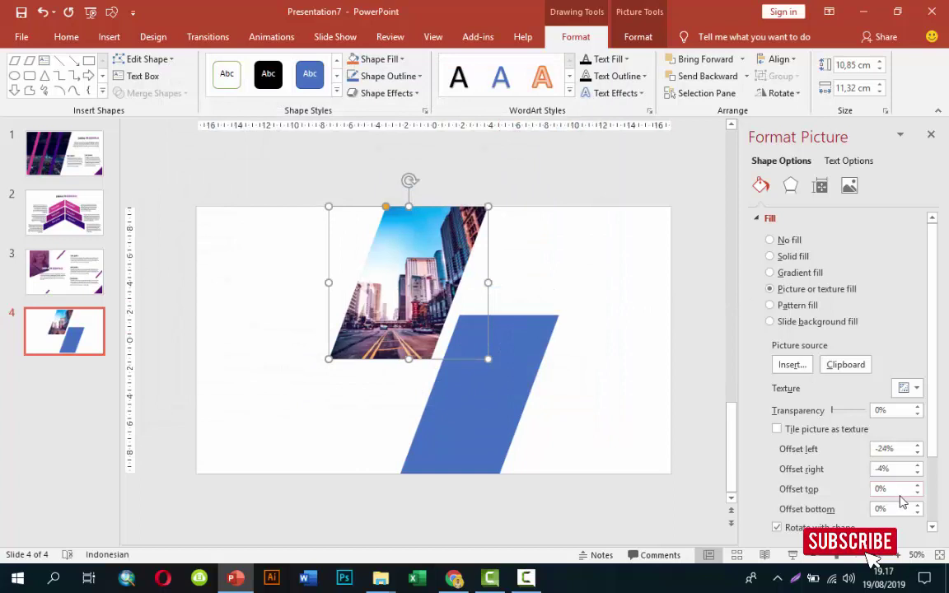
- Give the lower parallelogram the same city picture fill
left_click(472, 403)
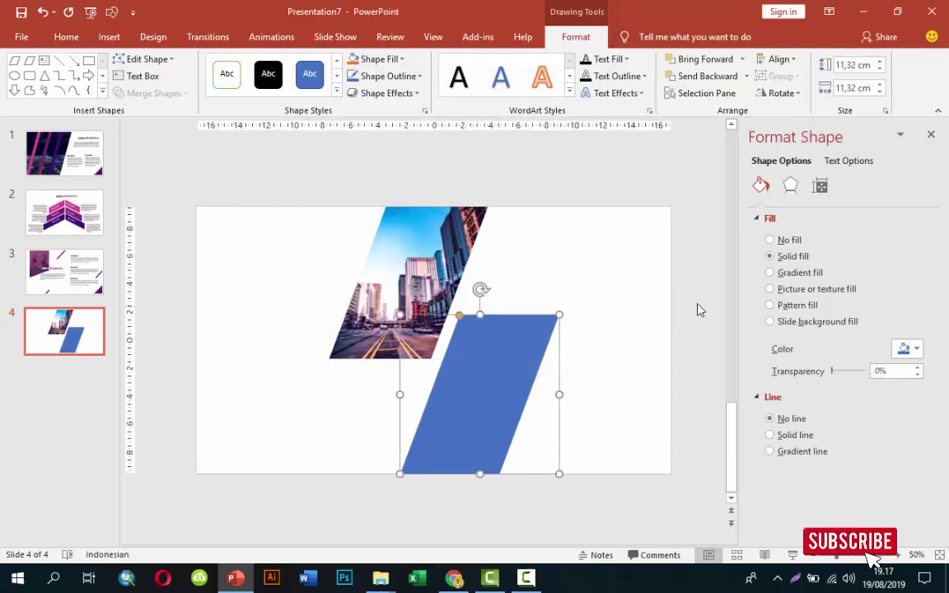
left_click(782, 289)
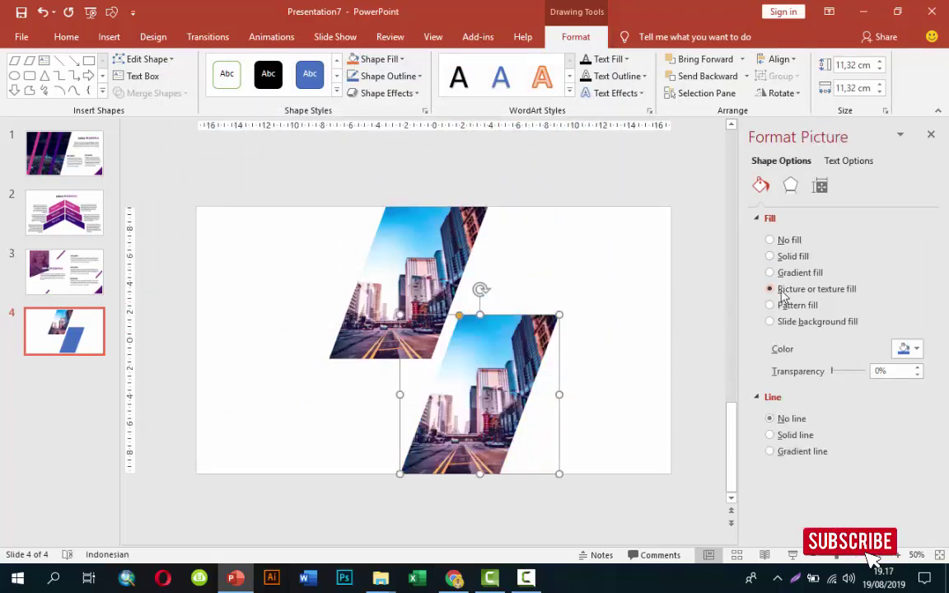
left_click(598, 316)
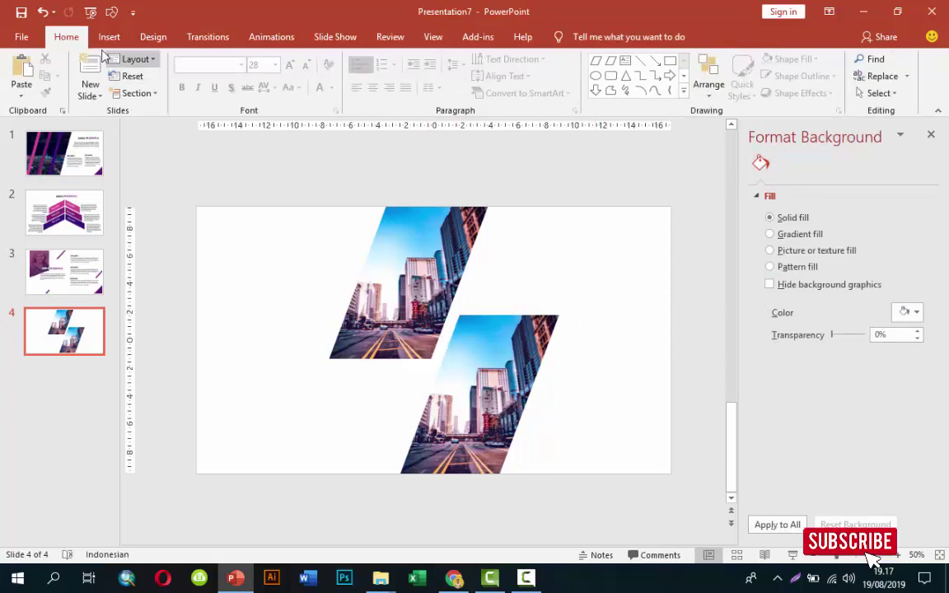
- Draw a small parallelogram over the photos' overlap and give it the recent purple solid fill
left_click(471, 346)
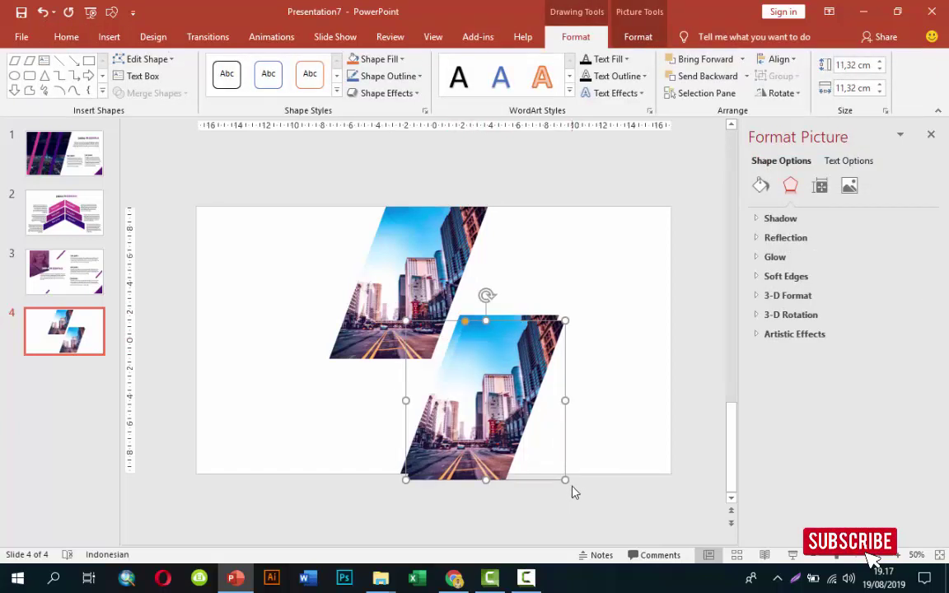
left_click(568, 487)
left_click_drag(440, 381, 406, 321)
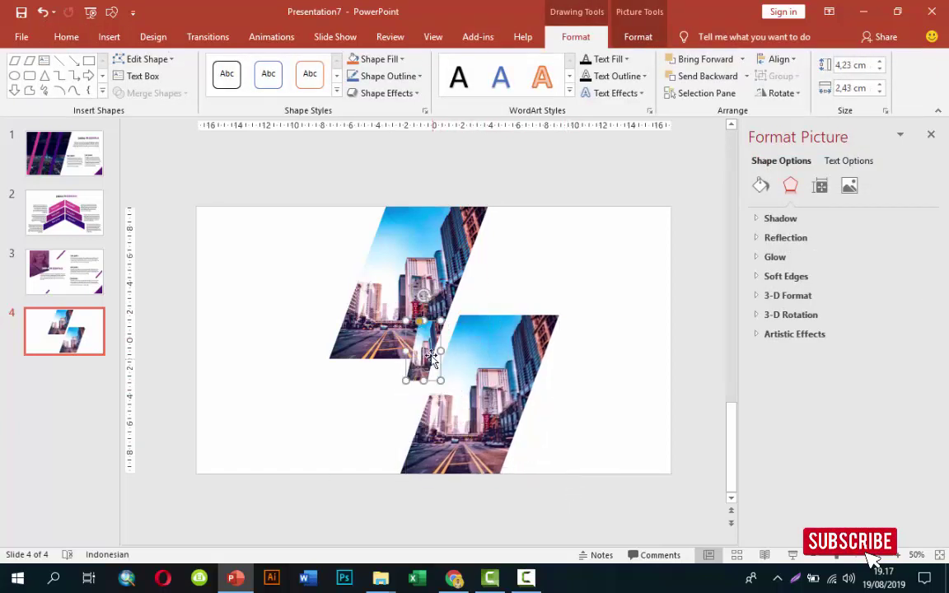
left_click(760, 187)
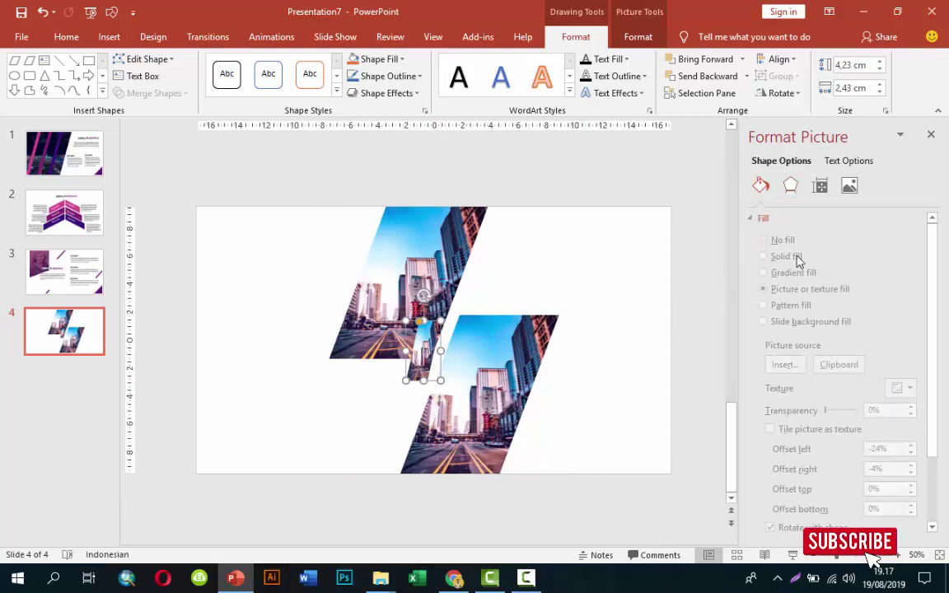
left_click(774, 256)
left_click(905, 350)
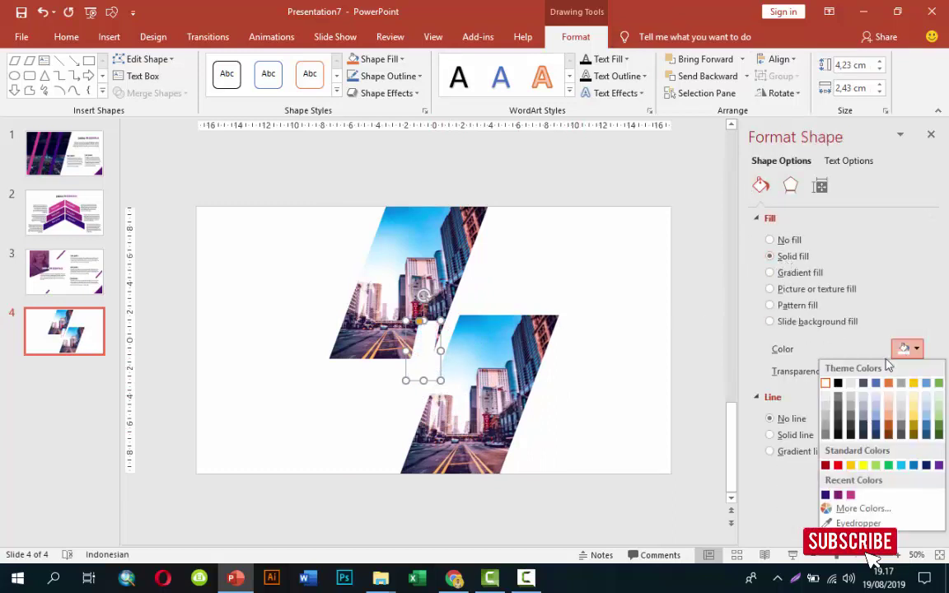
left_click(837, 495)
- Fit the purple strip against the right photo, 3.12 cm wide, with its slant matching the photos
scroll(511, 350, "up", 3)
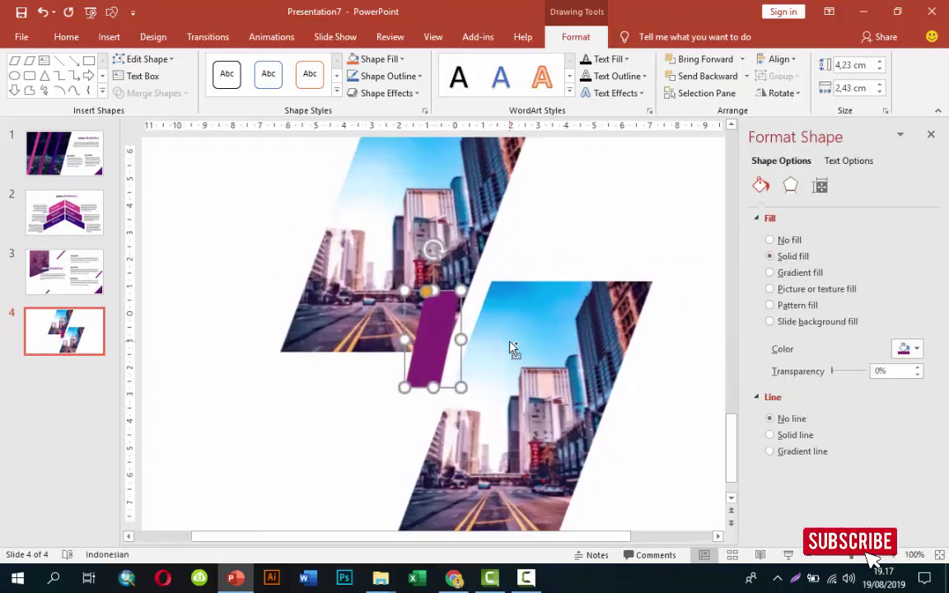
scroll(500, 339, "up", 3)
scroll(442, 295, "up", 4)
left_click_drag(442, 294, 524, 276)
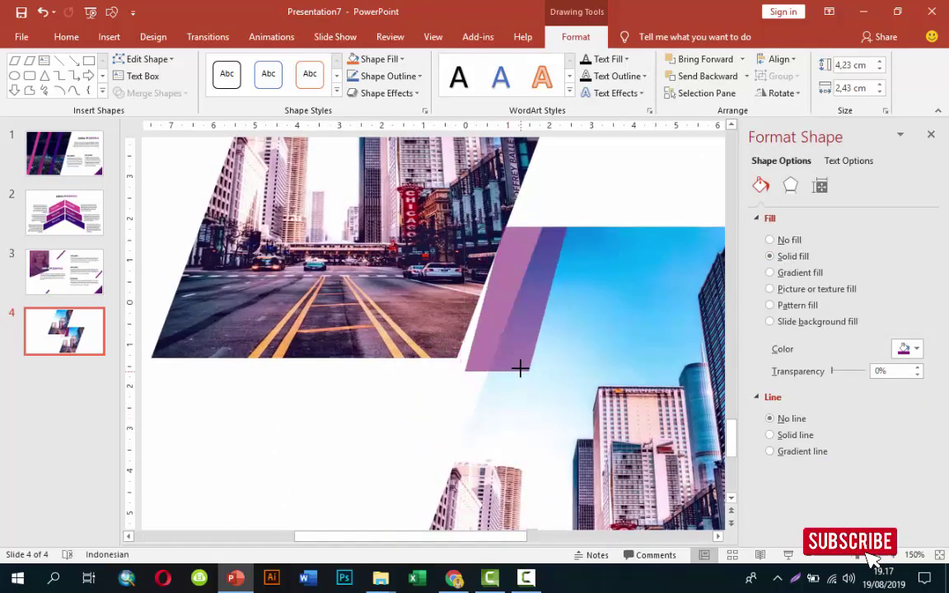
left_click_drag(520, 359, 519, 359)
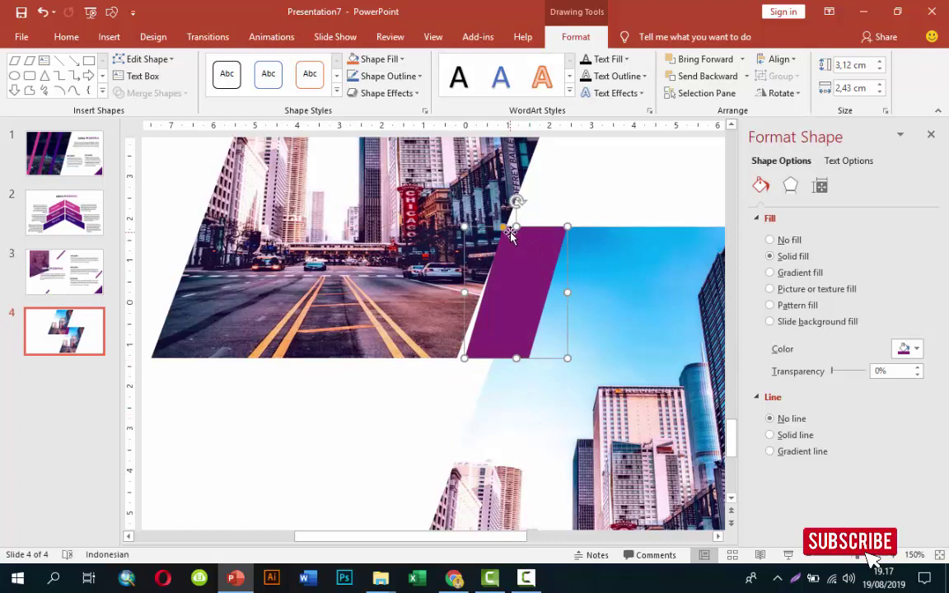
left_click_drag(503, 230, 514, 226)
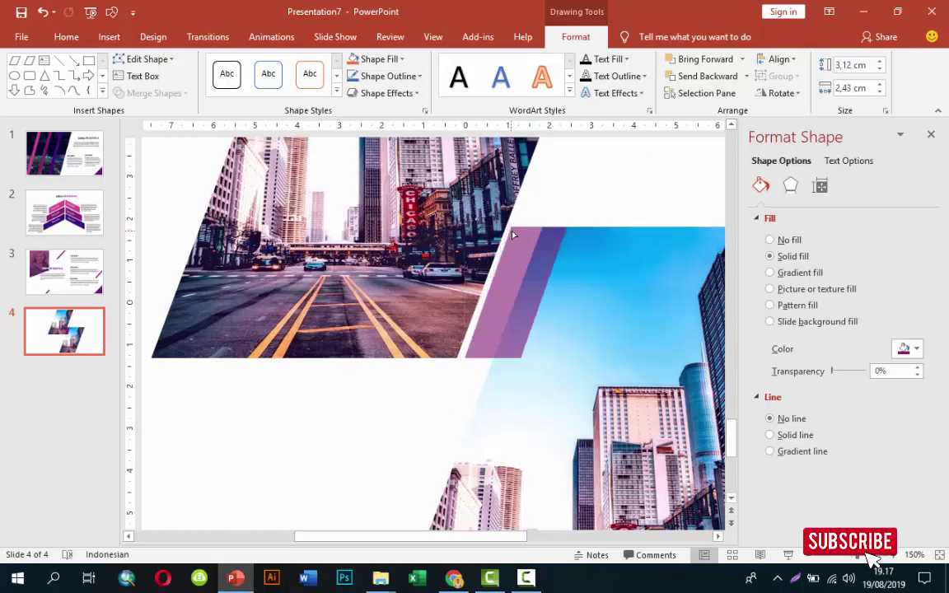
left_click_drag(518, 263, 511, 263)
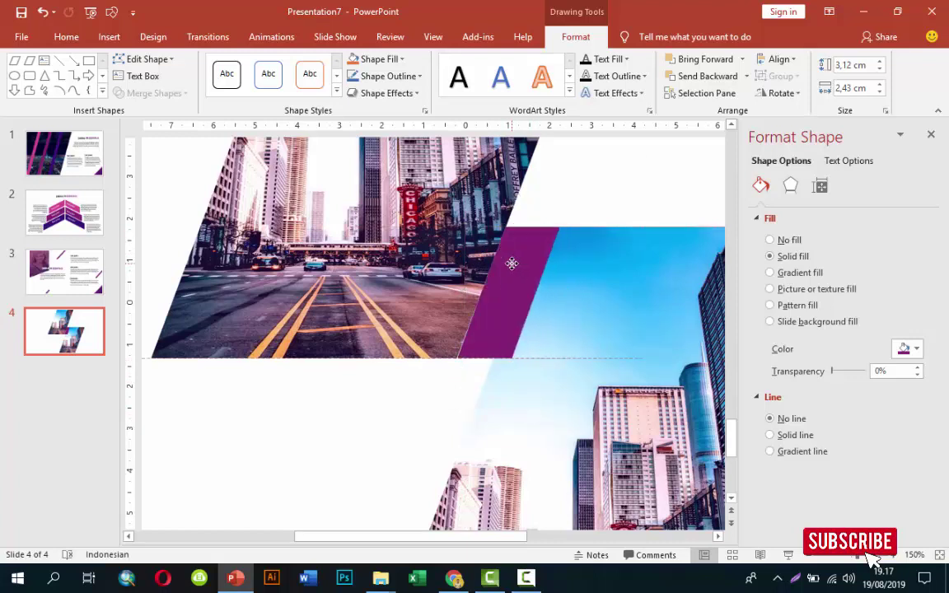
left_click(618, 264)
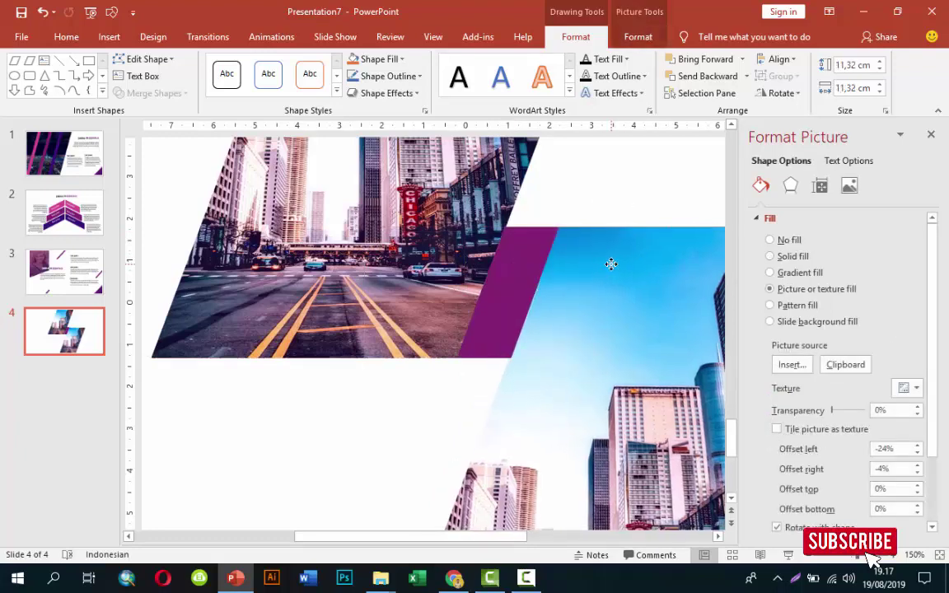
scroll(614, 272, "down", 2)
scroll(613, 273, "down", 4)
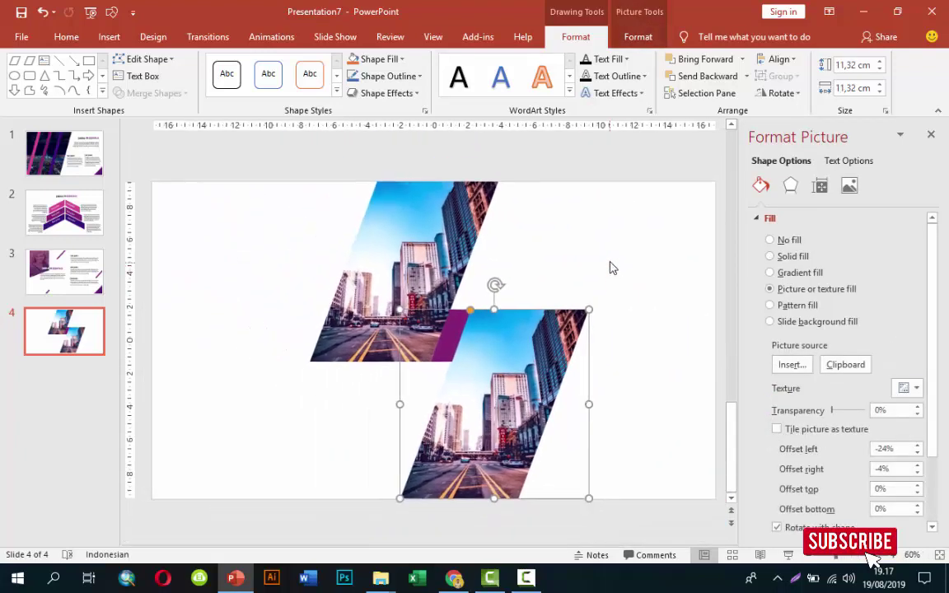
left_click(612, 267)
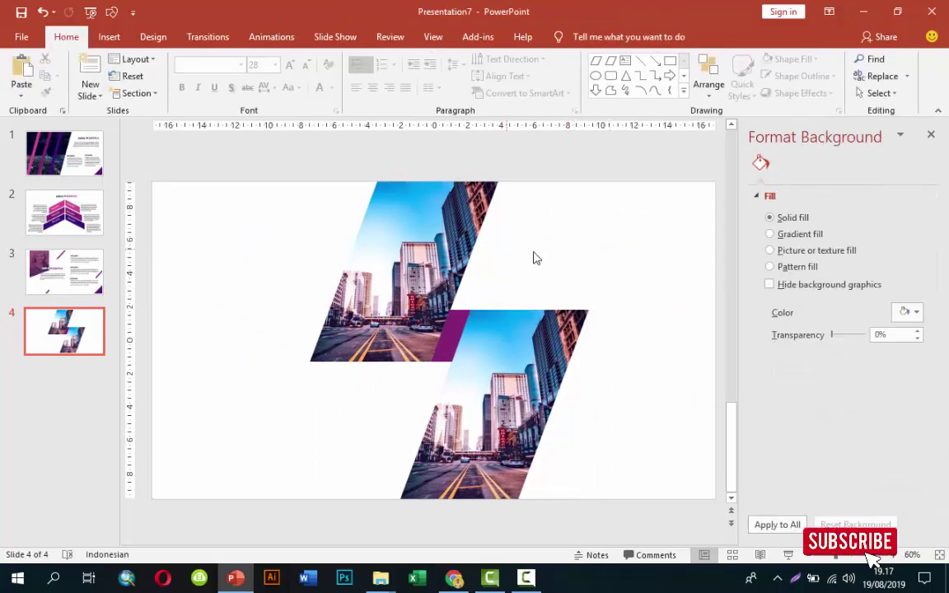
- Copy the JUDUL PRESENTASI title from slide 3 to slide 4's upper left
left_click(95, 264)
left_click(378, 312)
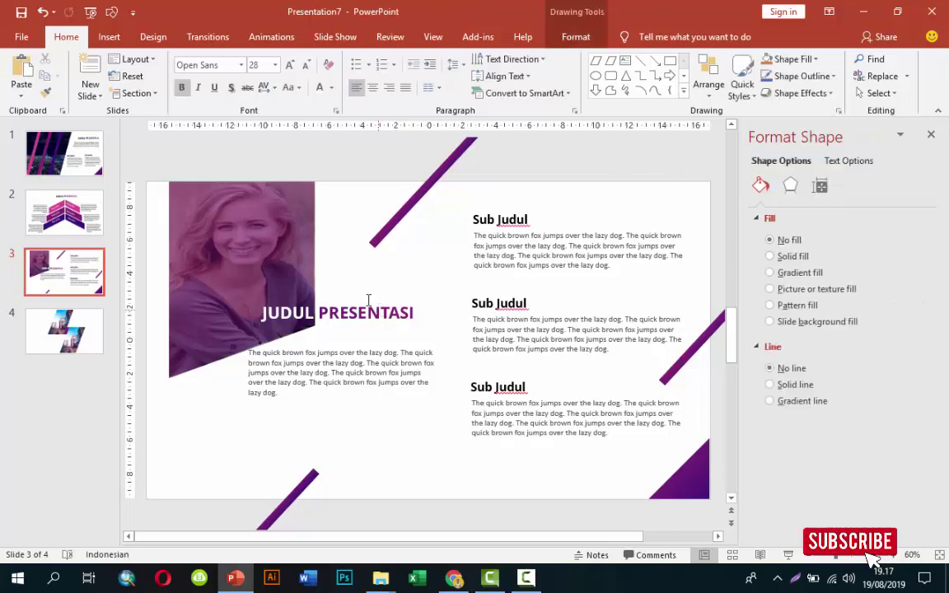
left_click(360, 298)
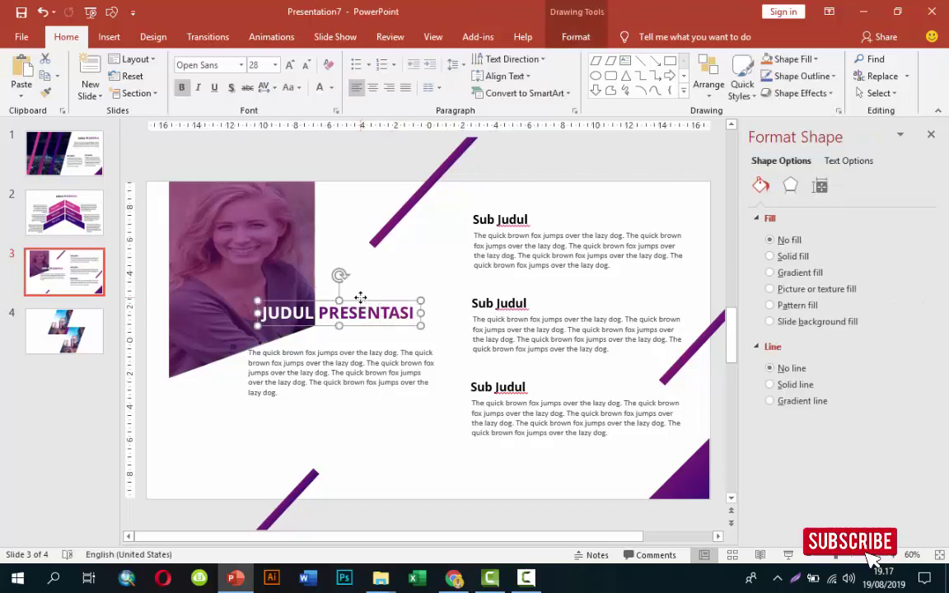
left_click(66, 315)
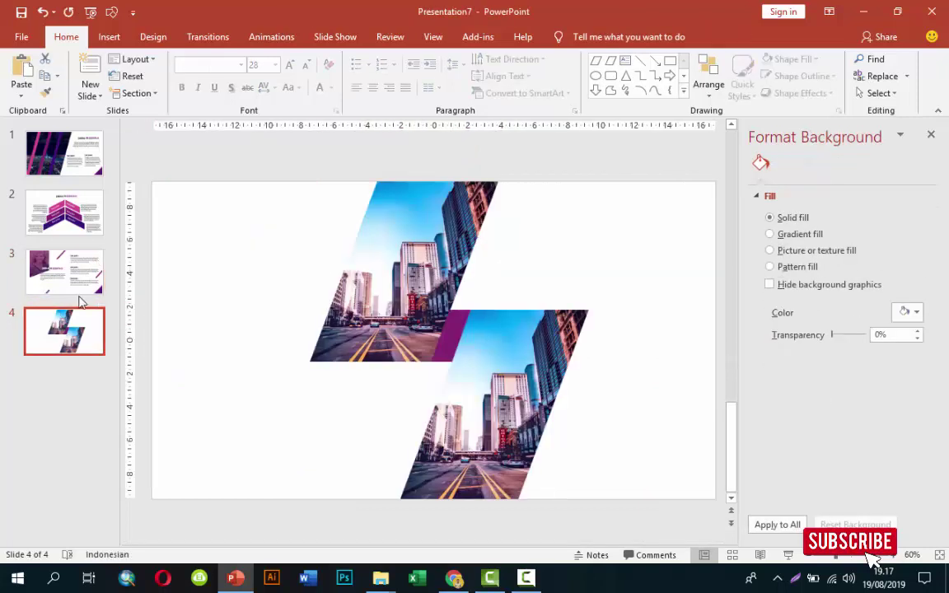
key("ctrl+v")
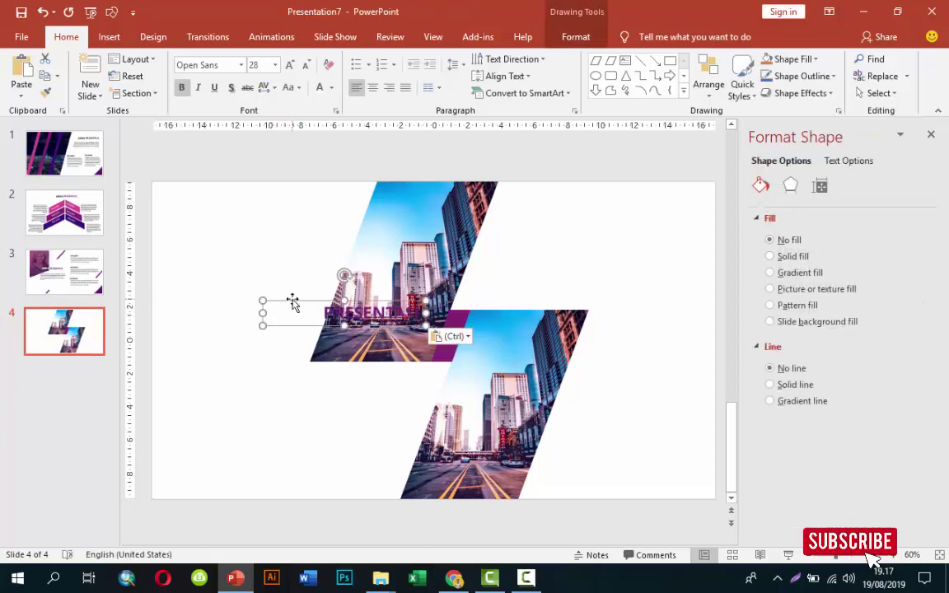
left_click_drag(293, 302, 208, 223)
- Remove the space before PRESENTASI, make JUDUL black, then return to slide 3
left_click(239, 234)
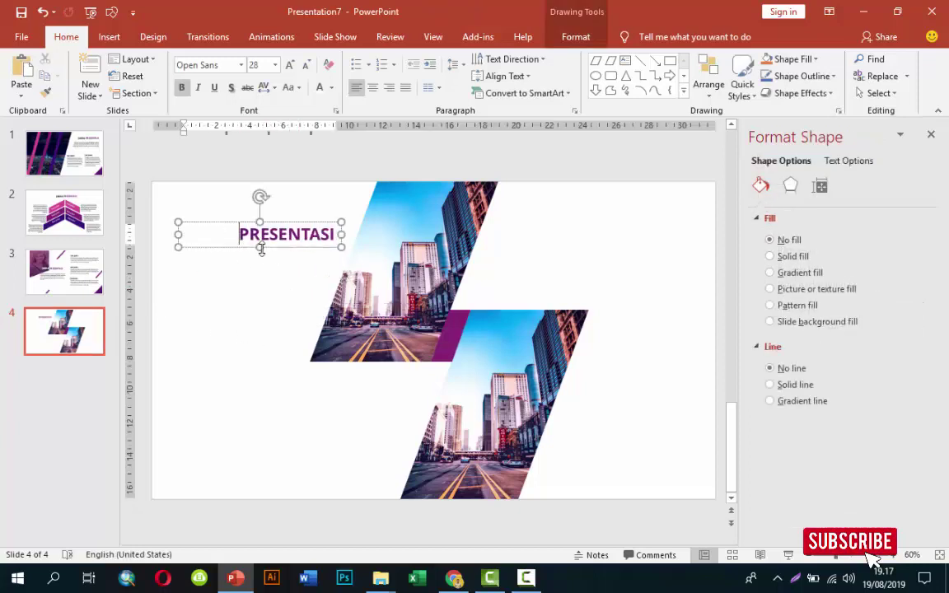
key("BackSpace")
left_click_drag(271, 233, 159, 229)
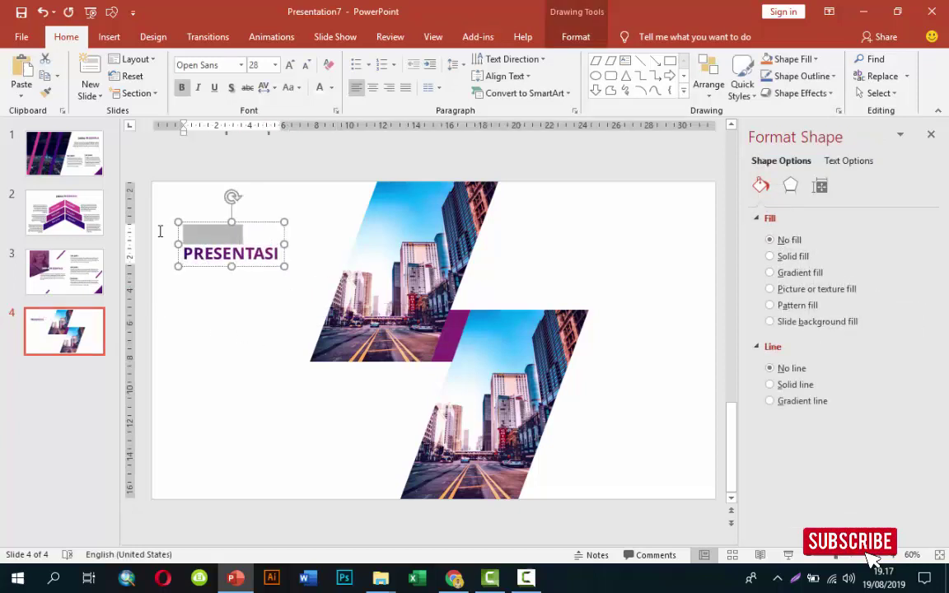
left_click(331, 88)
left_click(331, 122)
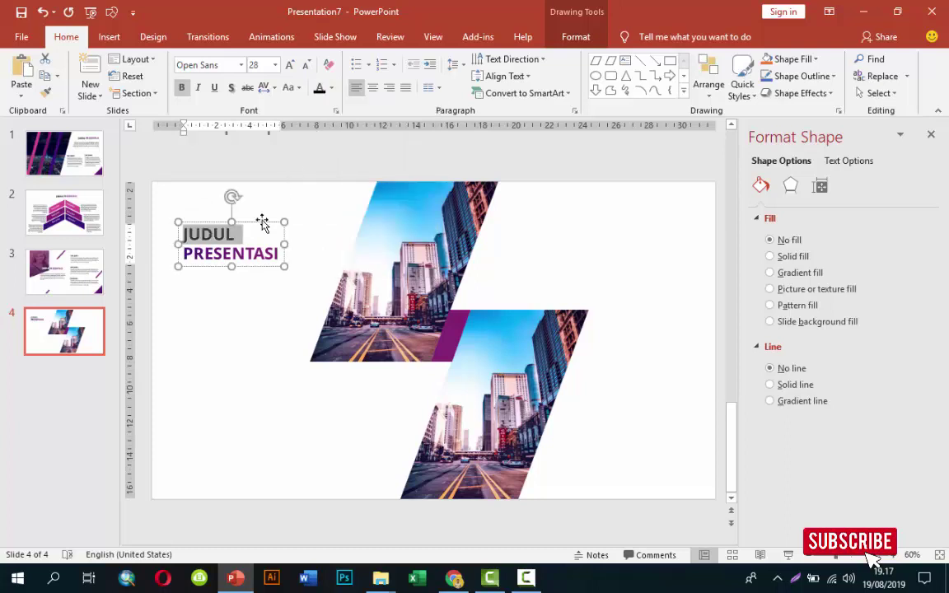
left_click(249, 203)
left_click_drag(254, 205, 247, 190)
left_click(325, 207)
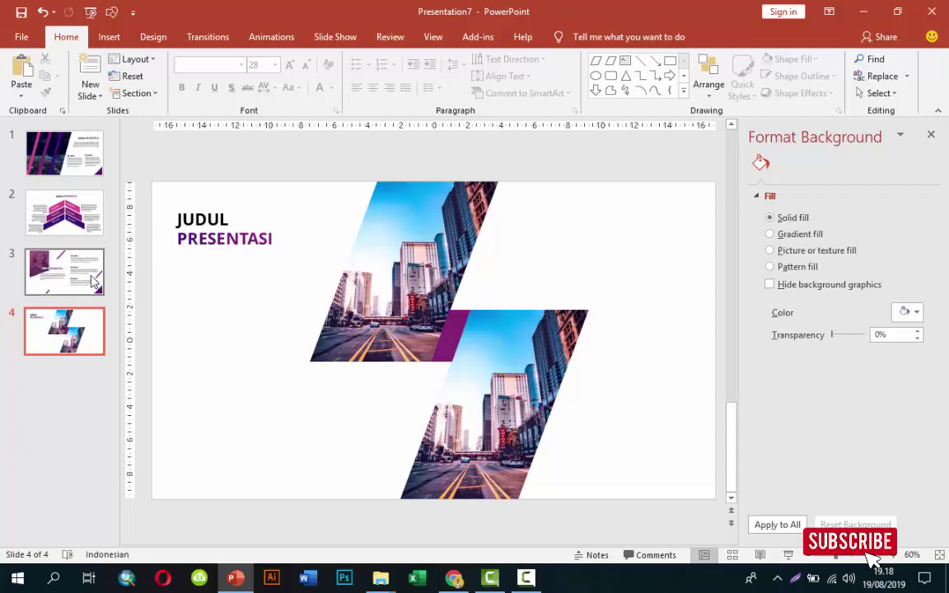
left_click(65, 271)
- Paste the copied Sub Judul group onto slide 4 at the lower left
left_click(545, 409)
left_click(550, 404)
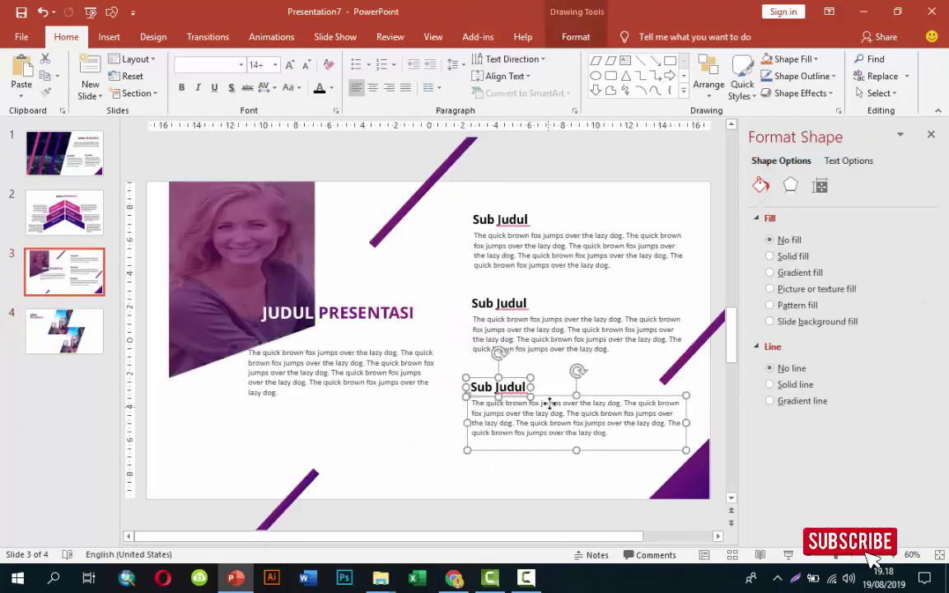
left_click(64, 331)
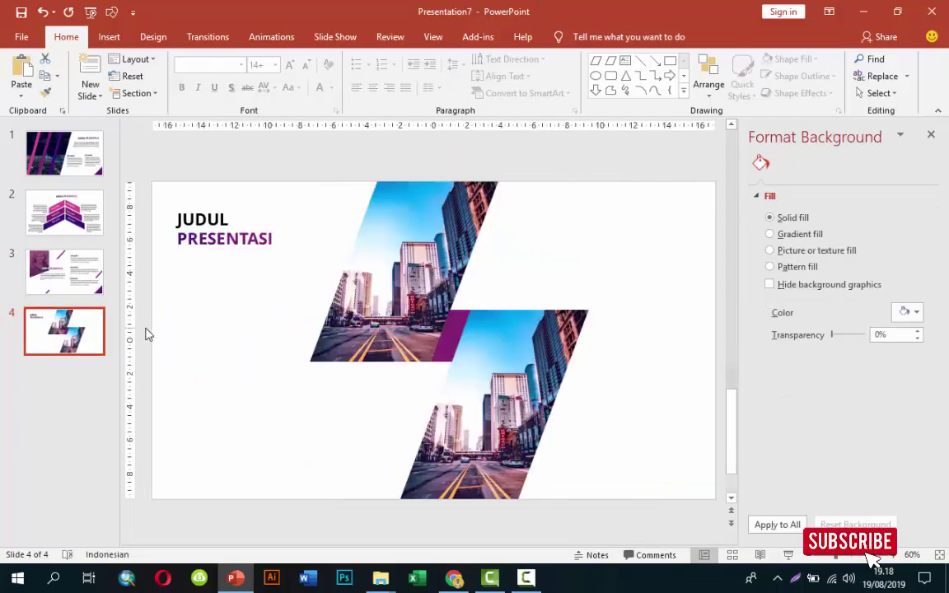
key("ctrl+v")
left_click_drag(593, 394, 306, 398)
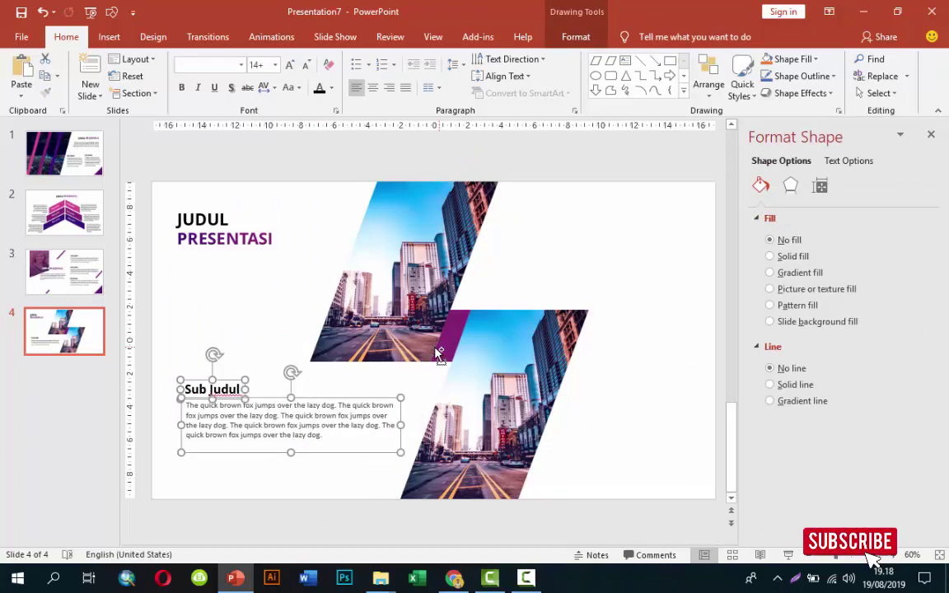
- Place a second Sub Judul copy at upper right, right-aligned and narrowed, heading moved over its text
key("ctrl+v")
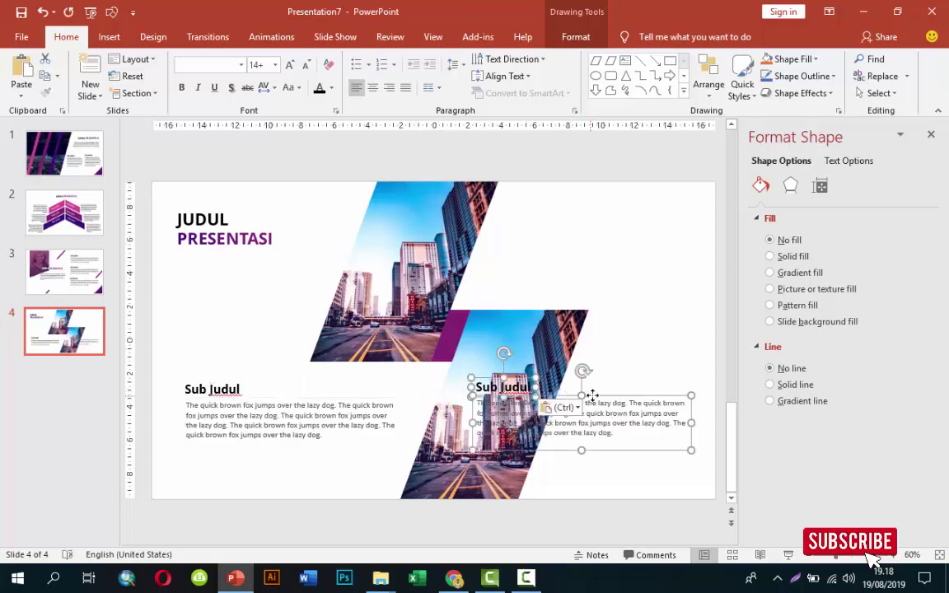
left_click_drag(593, 396, 616, 227)
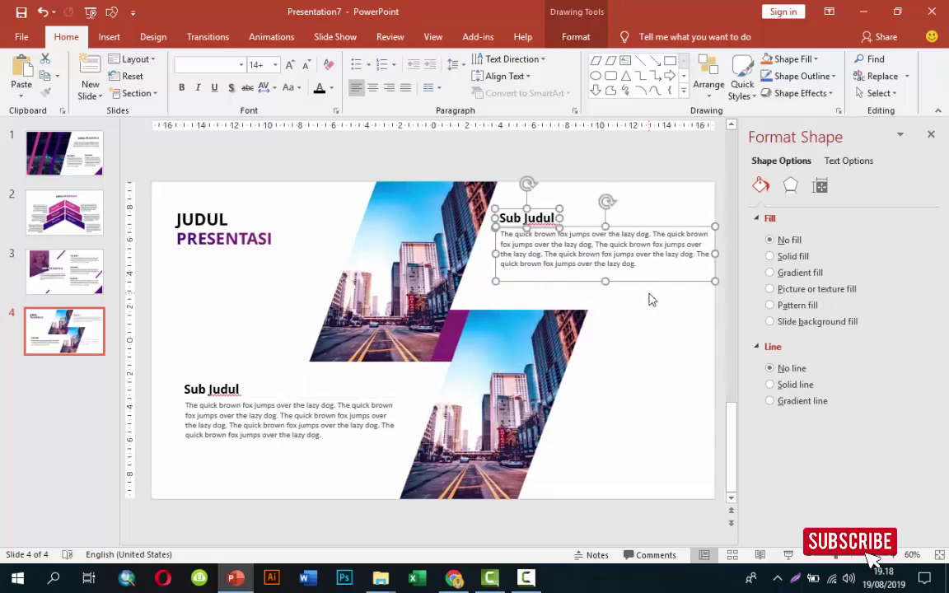
left_click(650, 300)
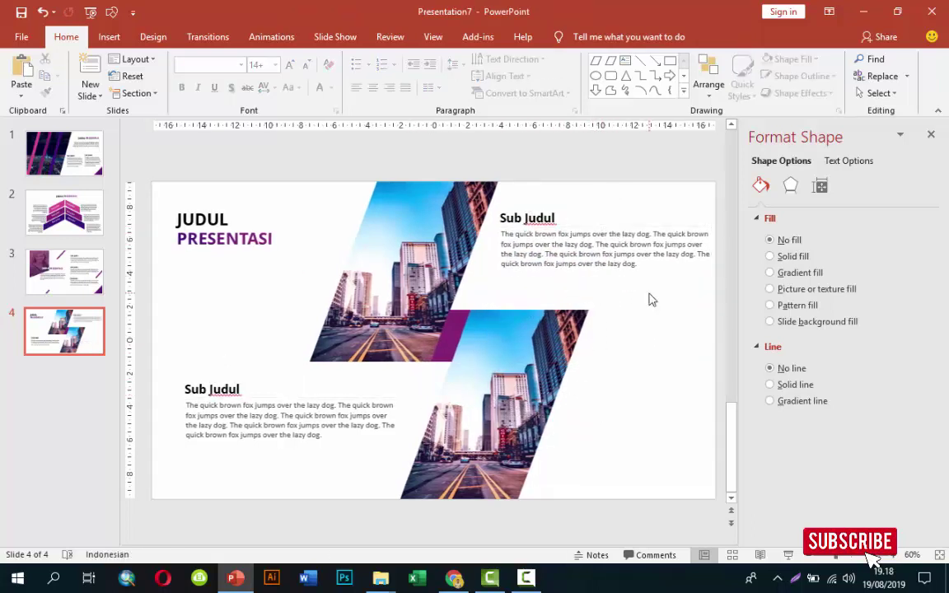
left_click(664, 246)
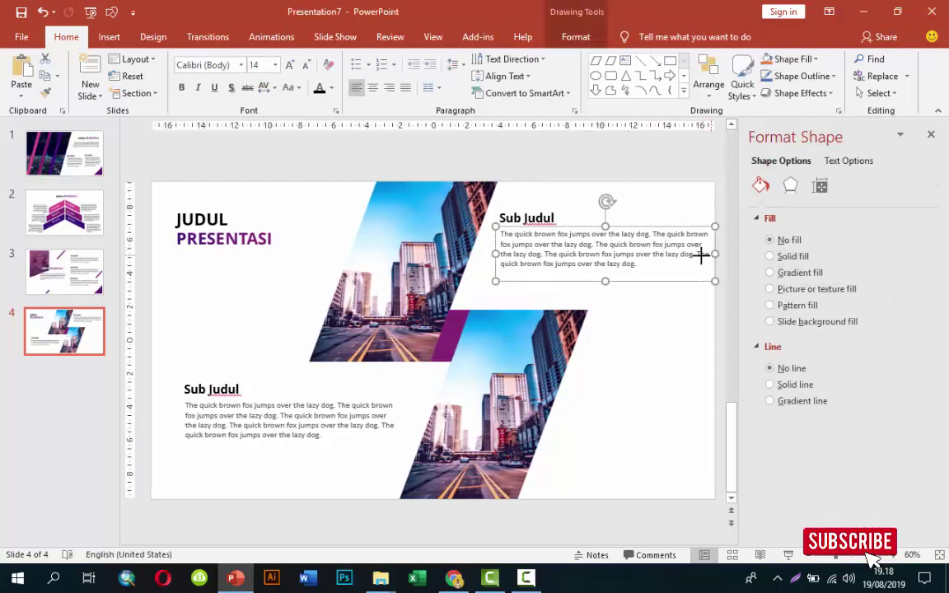
left_click_drag(701, 256, 683, 256)
left_click(391, 93)
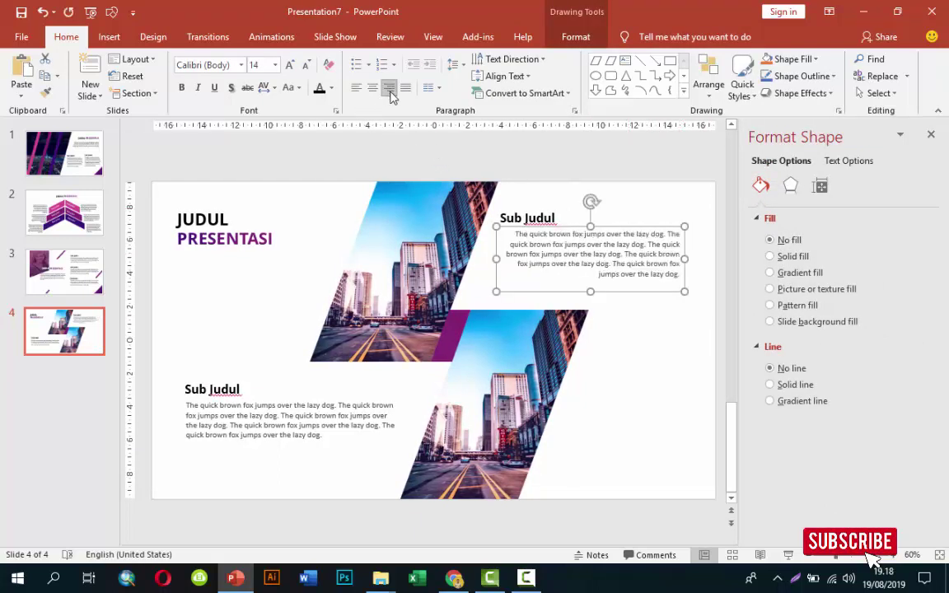
left_click(507, 214)
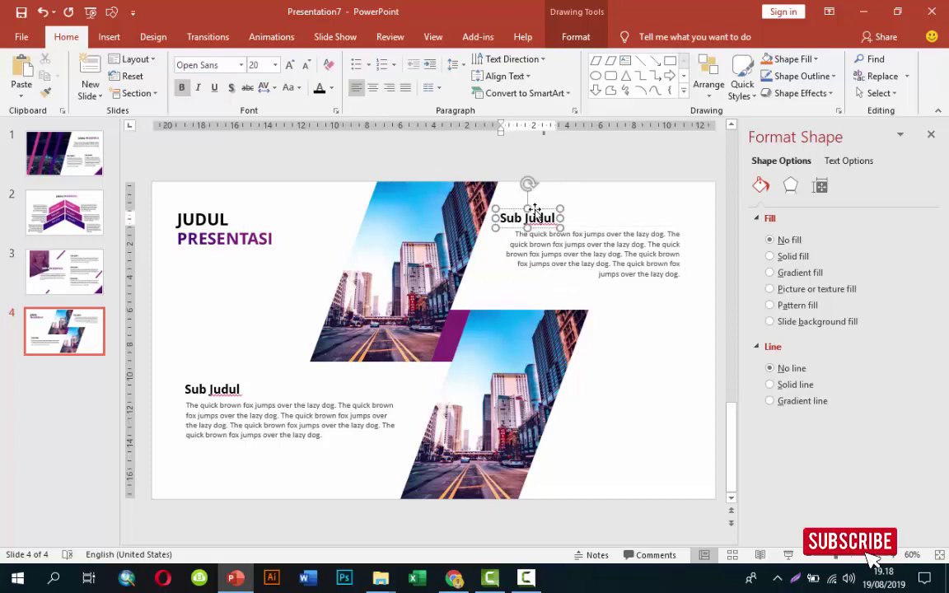
left_click_drag(539, 216, 664, 216)
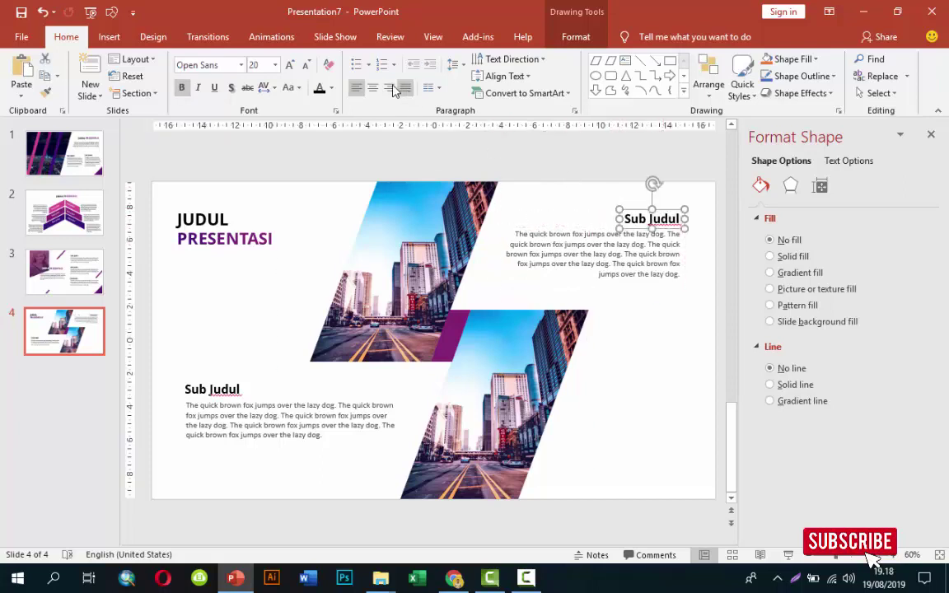
- Copy the upper-right heading and text to the bottom right and narrow the copied body box
left_click(646, 263)
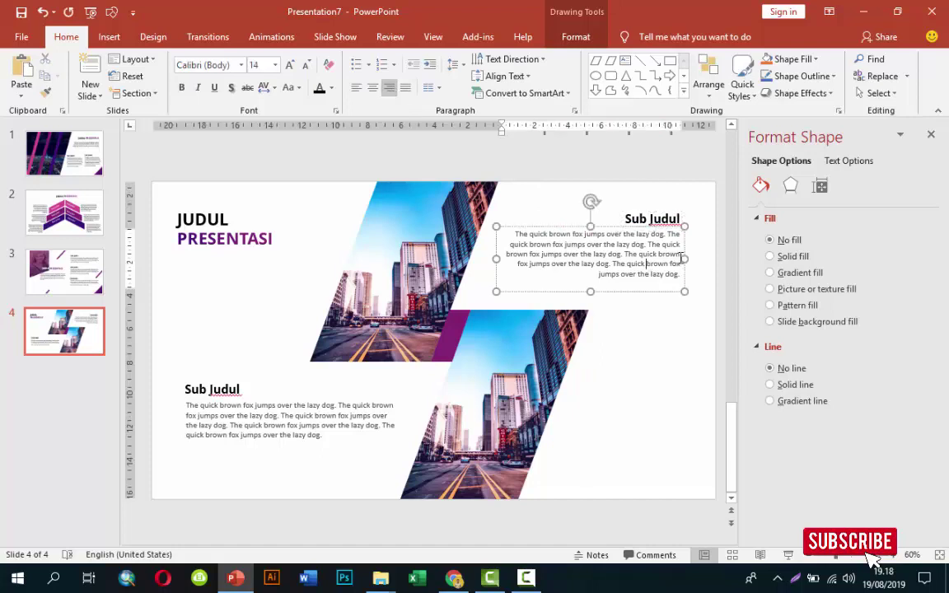
left_click(657, 218, "shift")
left_click_drag(652, 221, 680, 436)
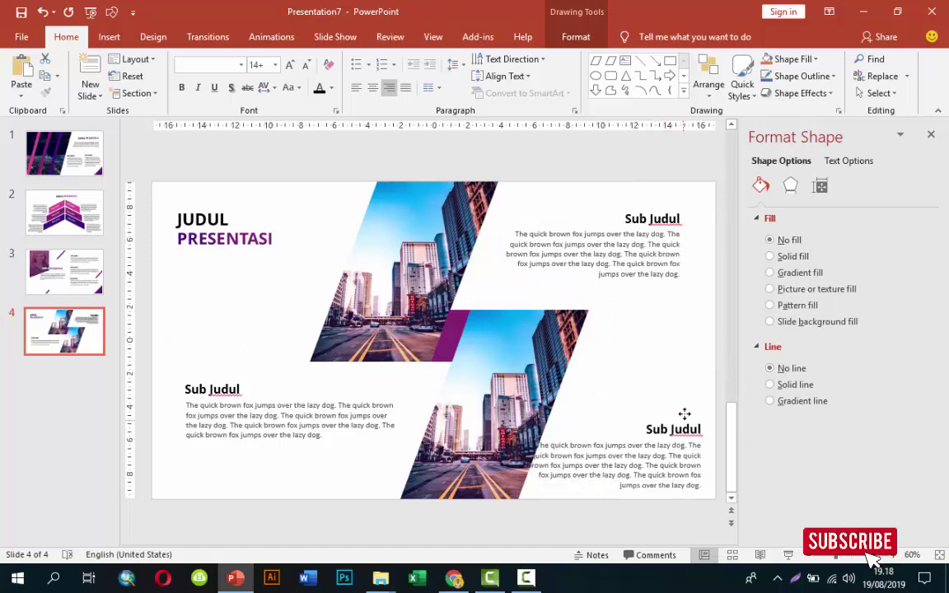
left_click_drag(681, 436, 679, 416)
left_click(579, 394)
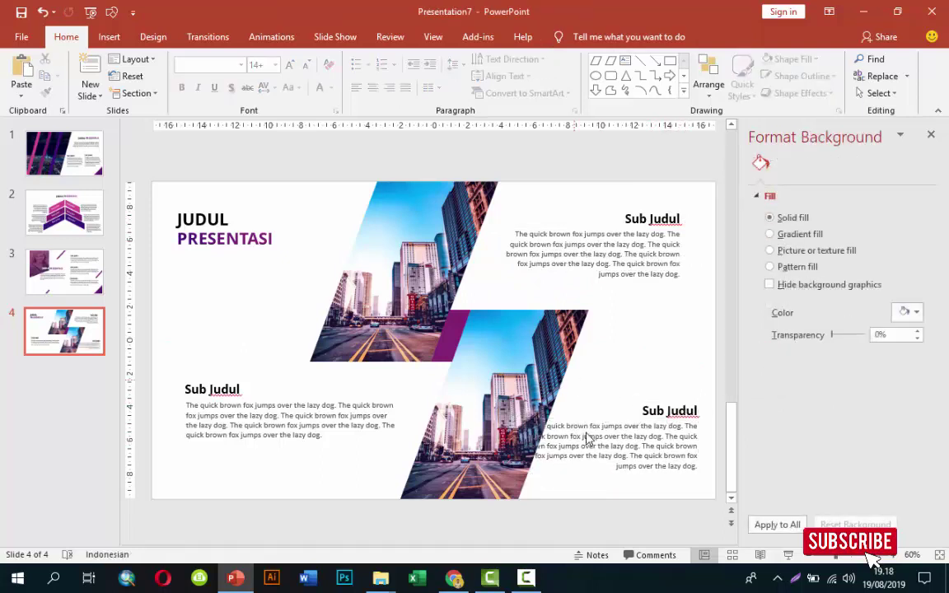
left_click(515, 451)
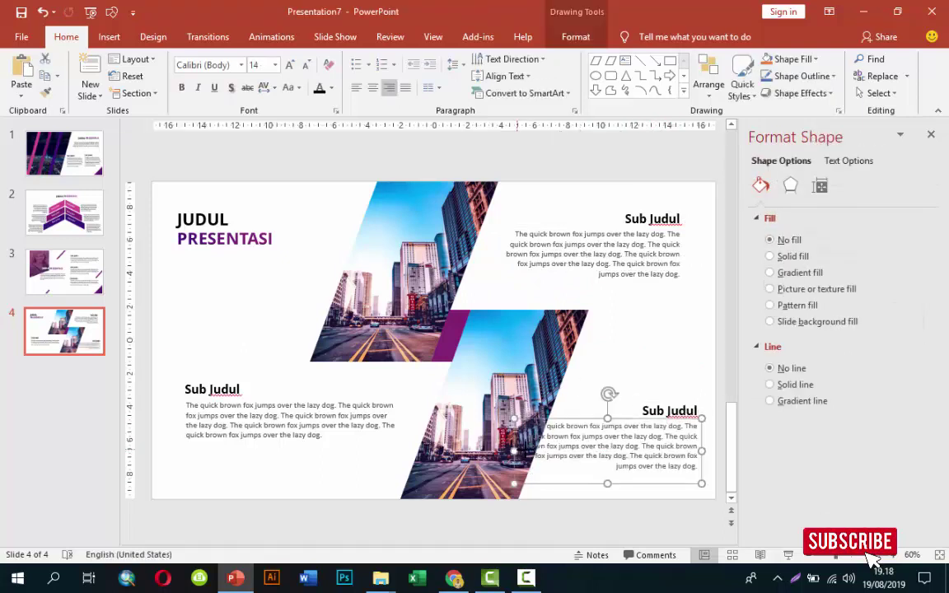
left_click_drag(516, 452, 546, 449)
left_click(659, 372)
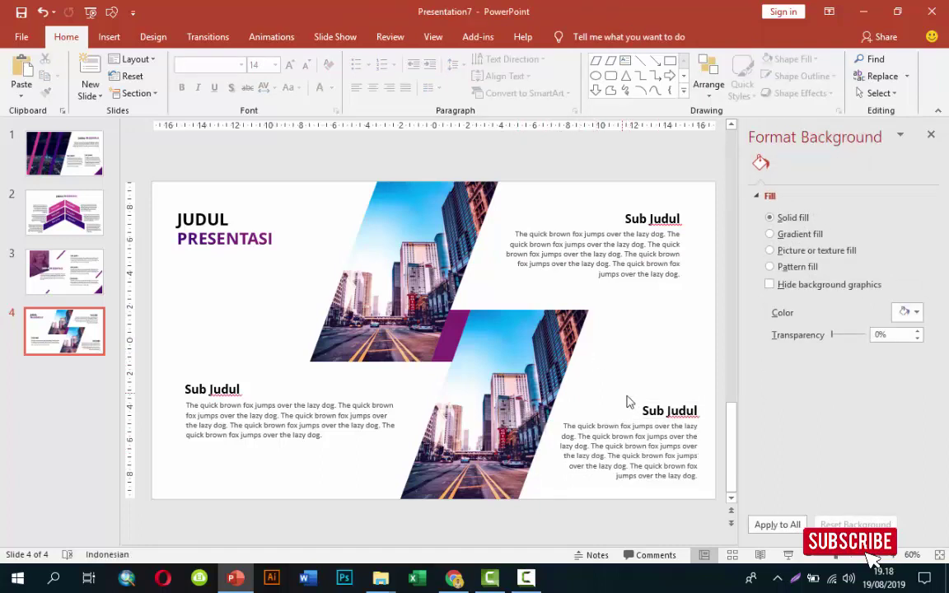
- Move the lower-right Sub Judul heading and its text up slightly
left_click(659, 410)
left_click(626, 445, "shift")
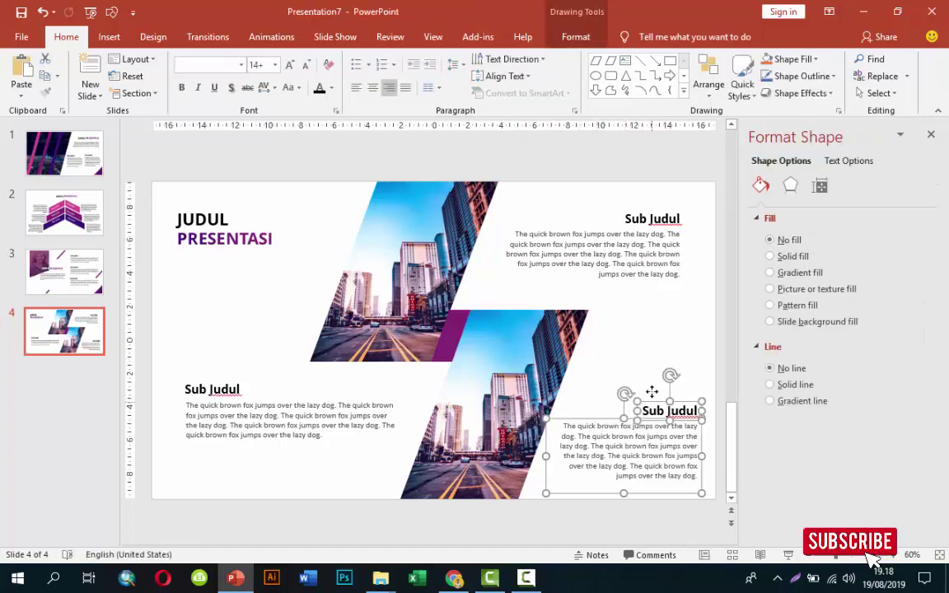
left_click_drag(652, 392, 652, 379)
left_click(545, 471)
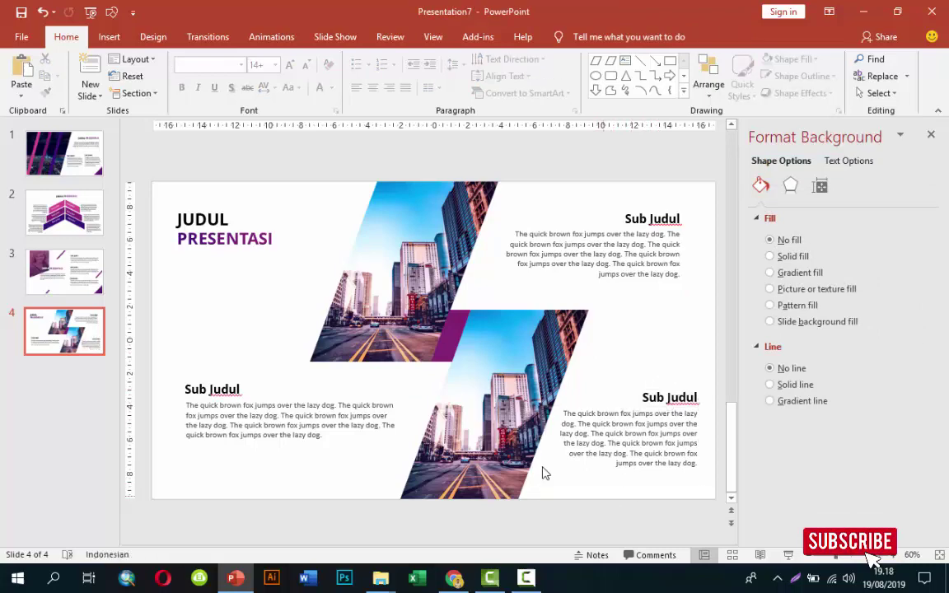
- Copy slide 3's purple corner triangle onto slide 4
left_click(71, 282)
left_click(688, 473)
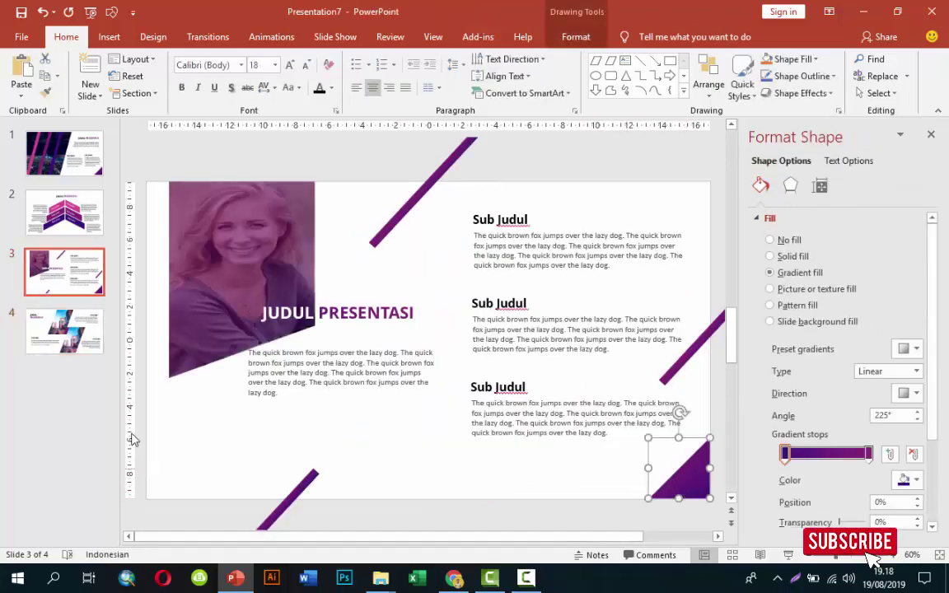
left_click(91, 326)
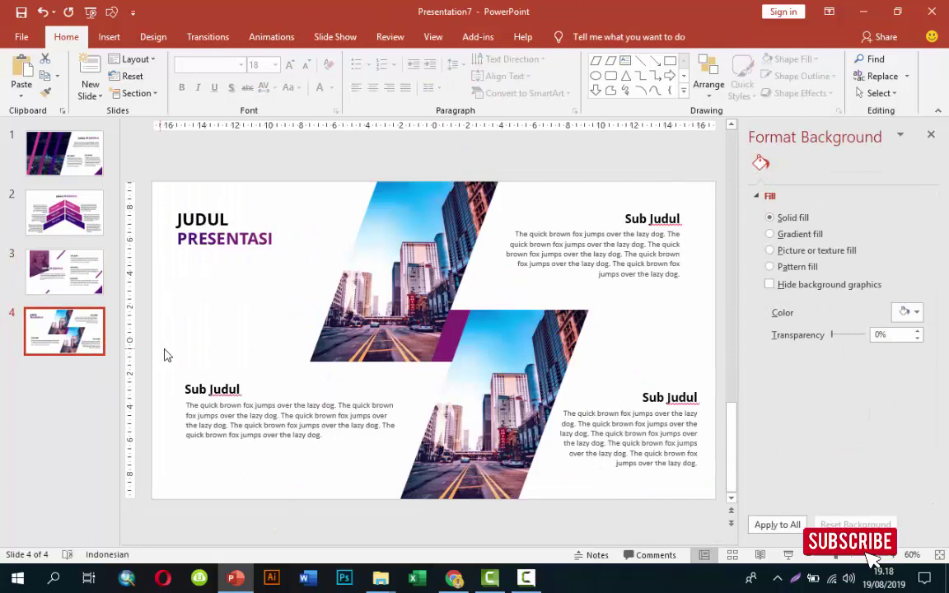
key("ctrl+v")
- Raise the lower-right text block, lower the top-right text slightly, and play slide 4 full-screen
left_click(666, 393)
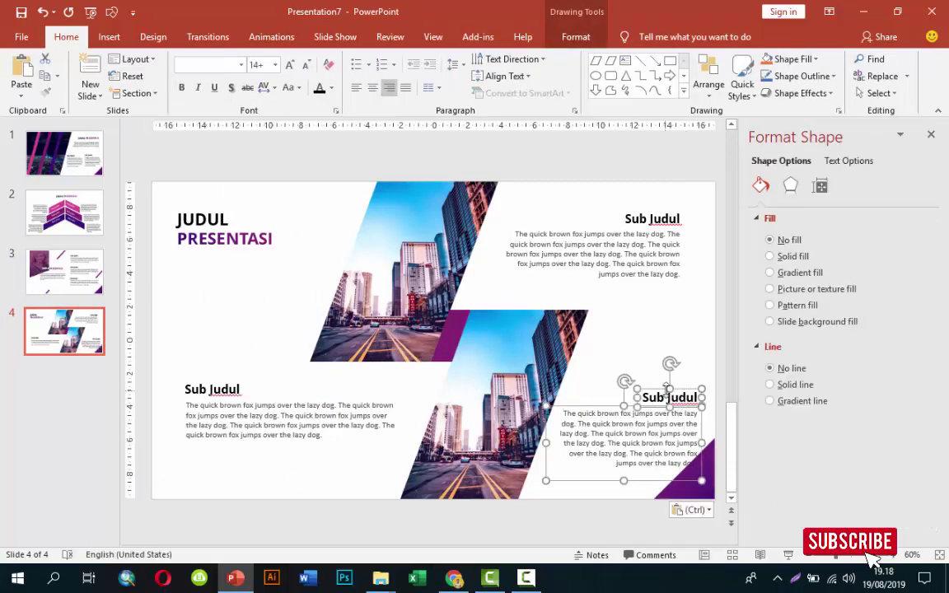
left_click_drag(665, 394, 666, 386)
left_click_drag(580, 262, 581, 266)
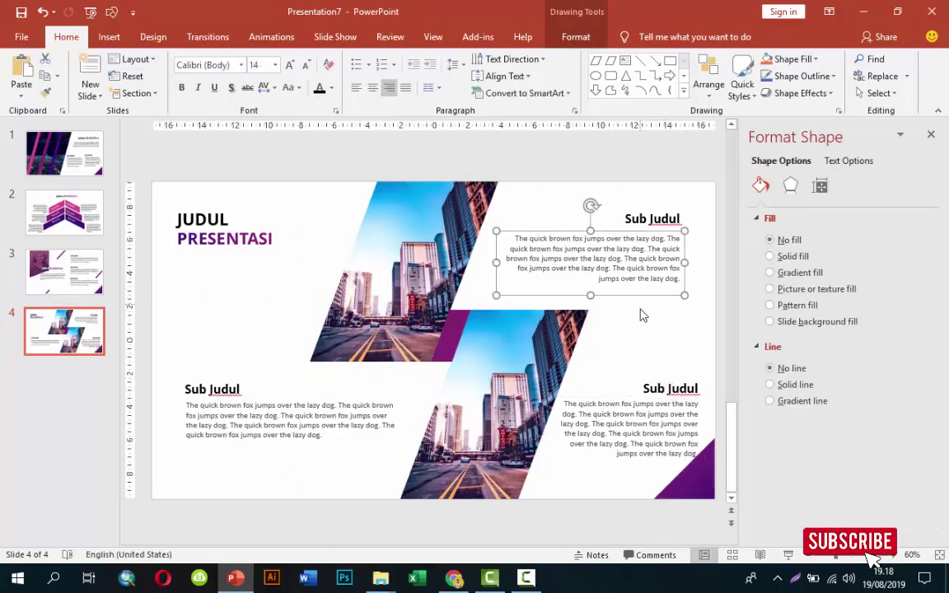
left_click(624, 339)
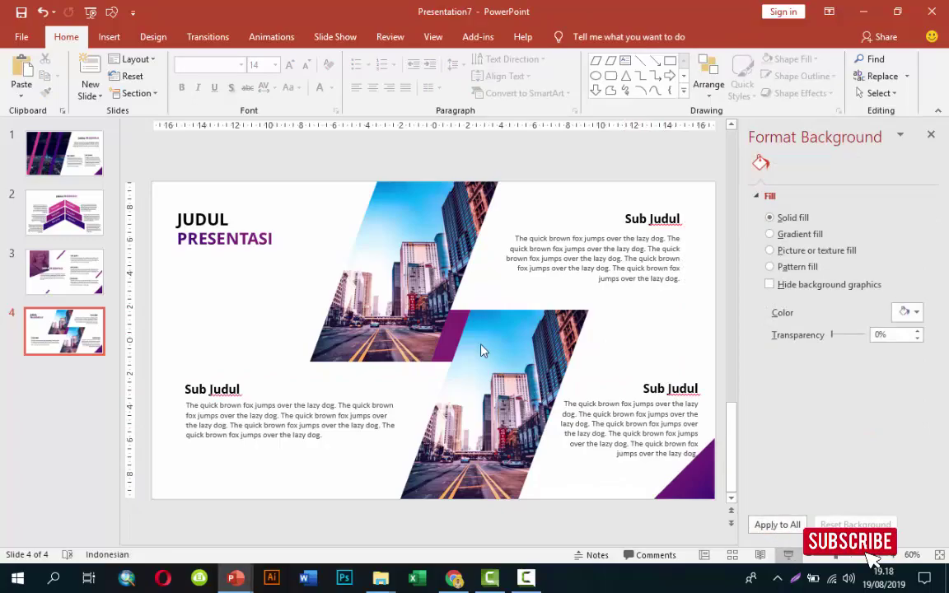
key("shift+F5")
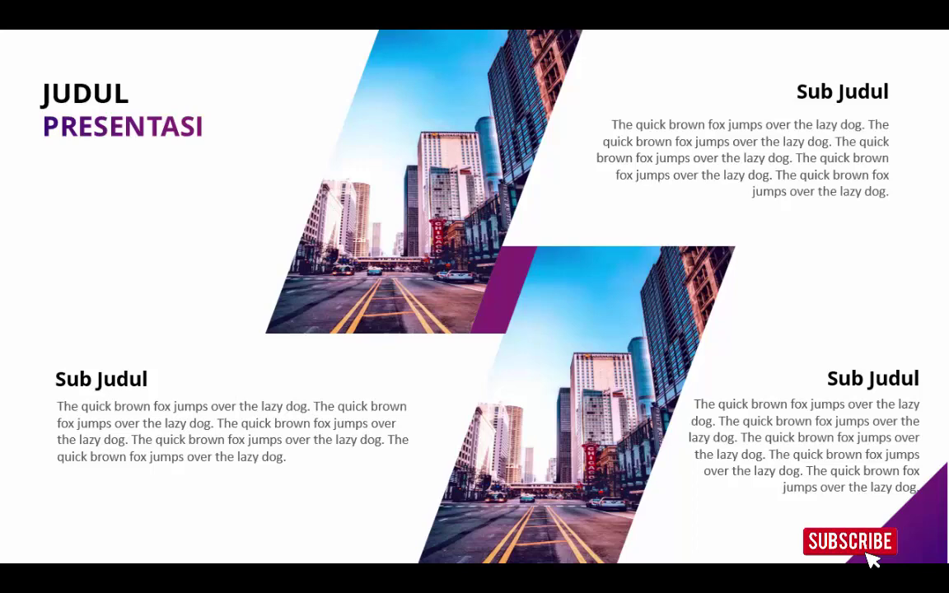
key("Escape")
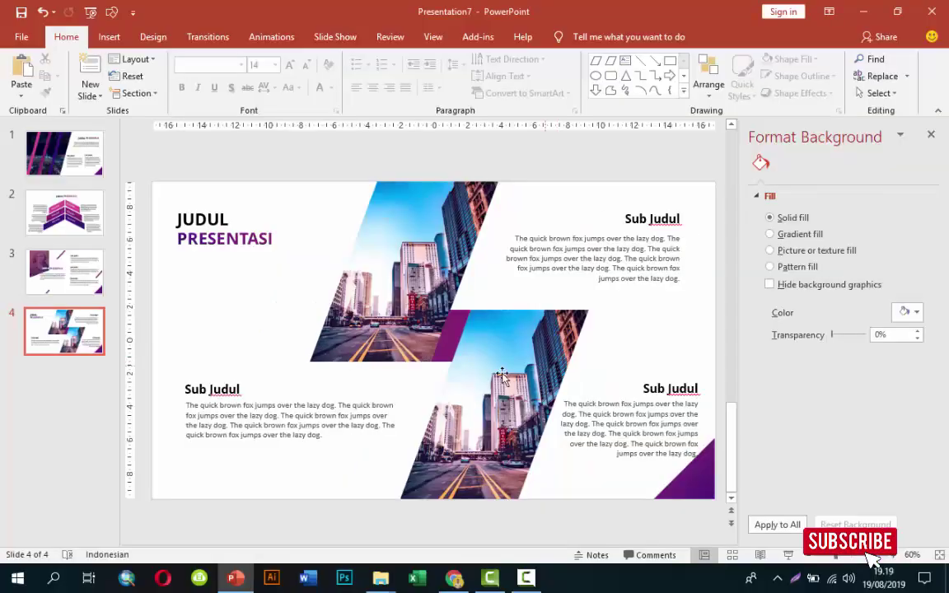
- Go to slide 1, close the Format Background panel, and show the Animations ribbon
left_click(66, 153)
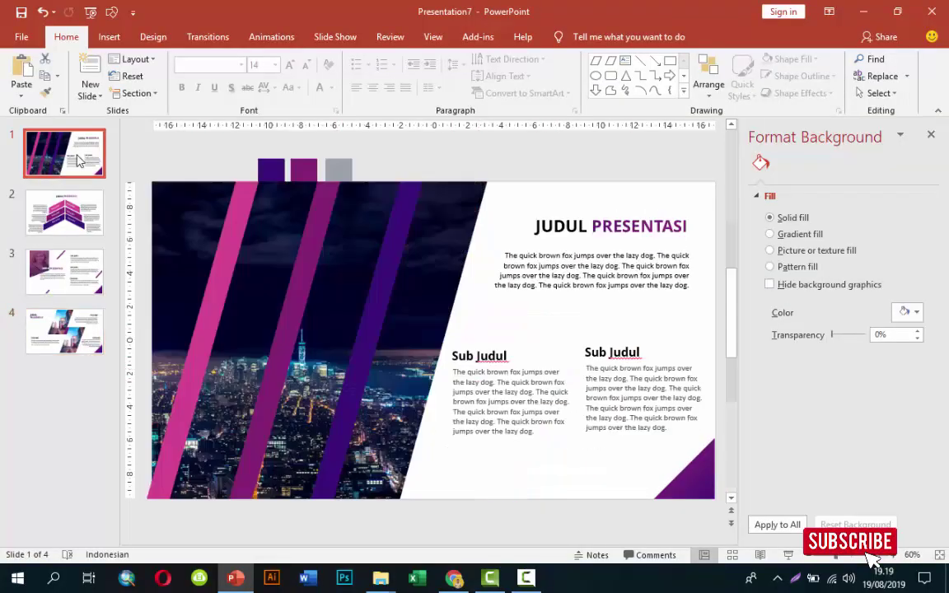
left_click(931, 135)
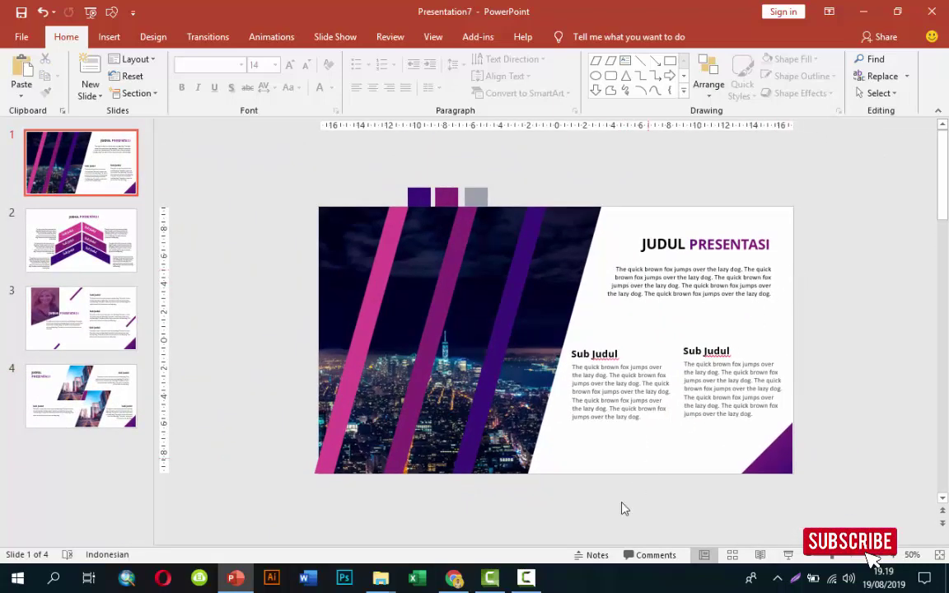
left_click(275, 37)
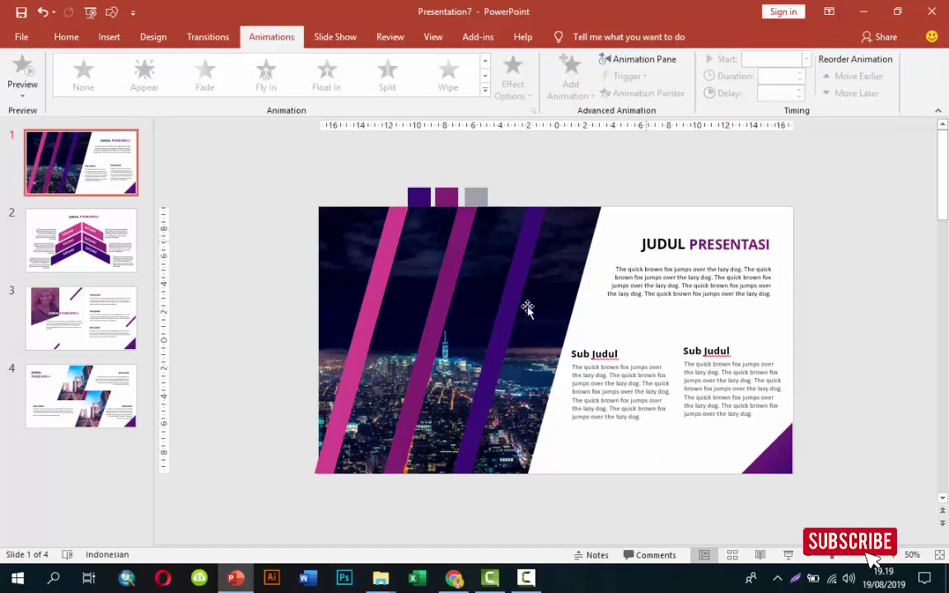
- Select the first pink stripe and bring up the Add Animation gallery
left_click(384, 270)
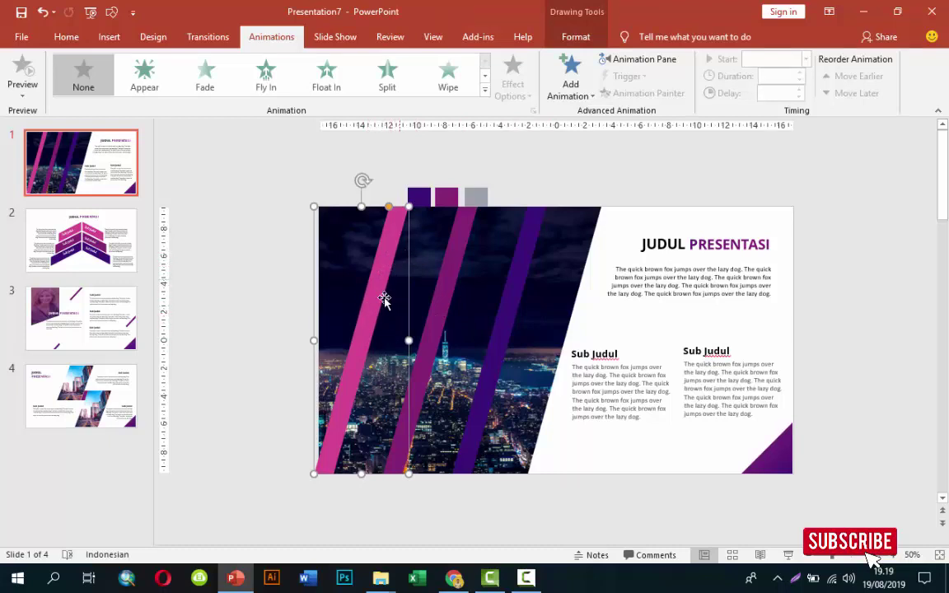
left_click(477, 285)
left_click(507, 290)
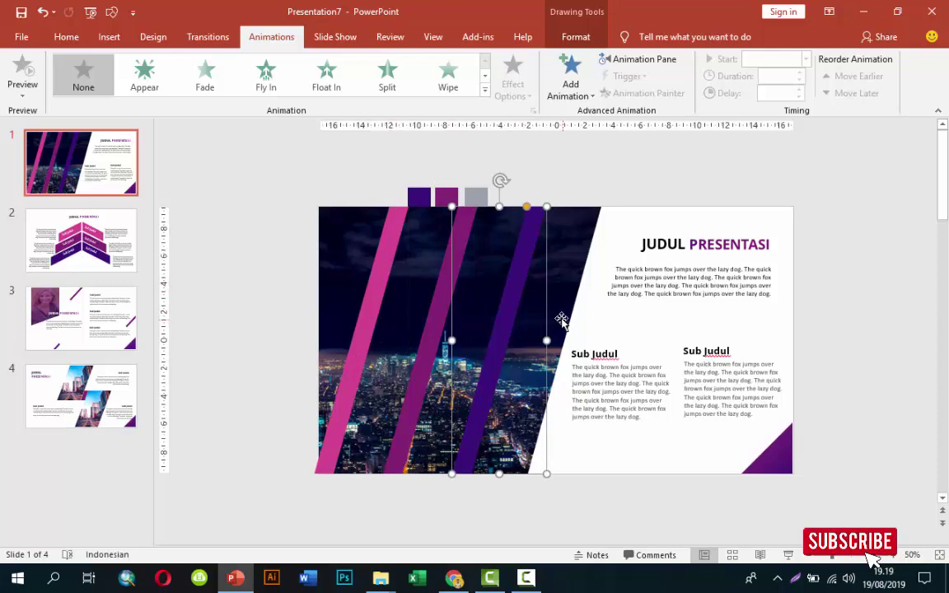
left_click(394, 233)
left_click(570, 83)
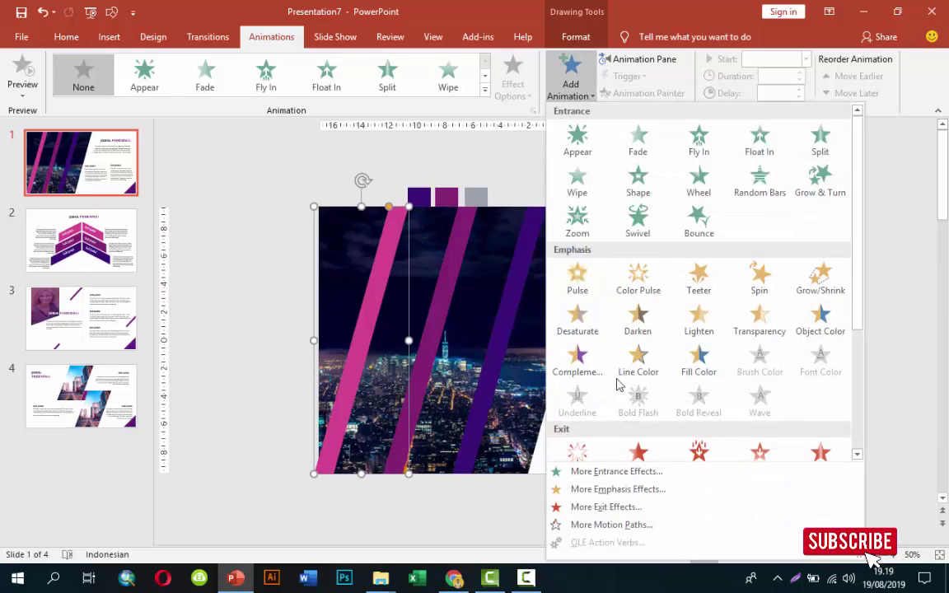
- Preview the Circle entrance effect, cancel it, and show the empty Animation Pane
left_click(626, 472)
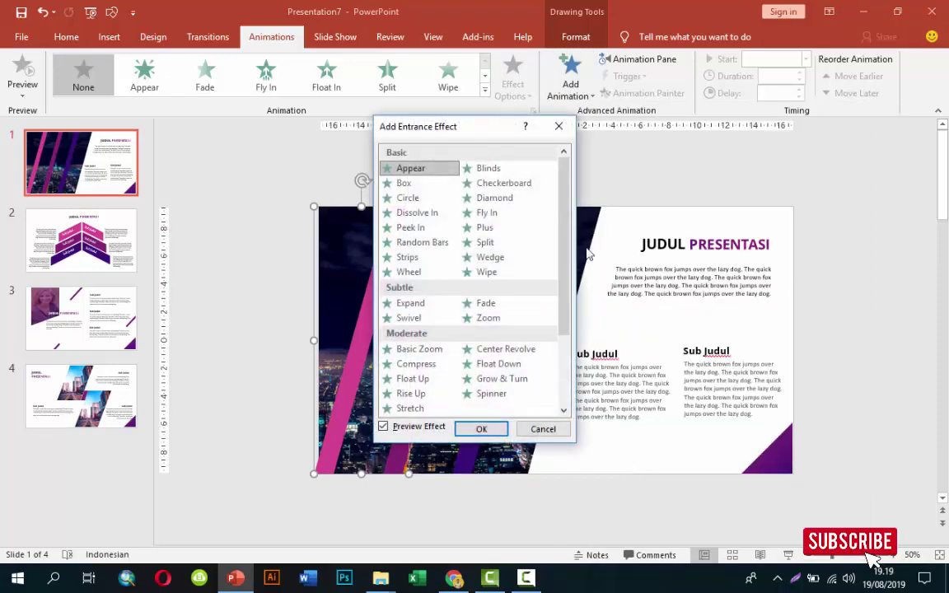
left_click_drag(510, 132, 772, 151)
left_click(675, 218)
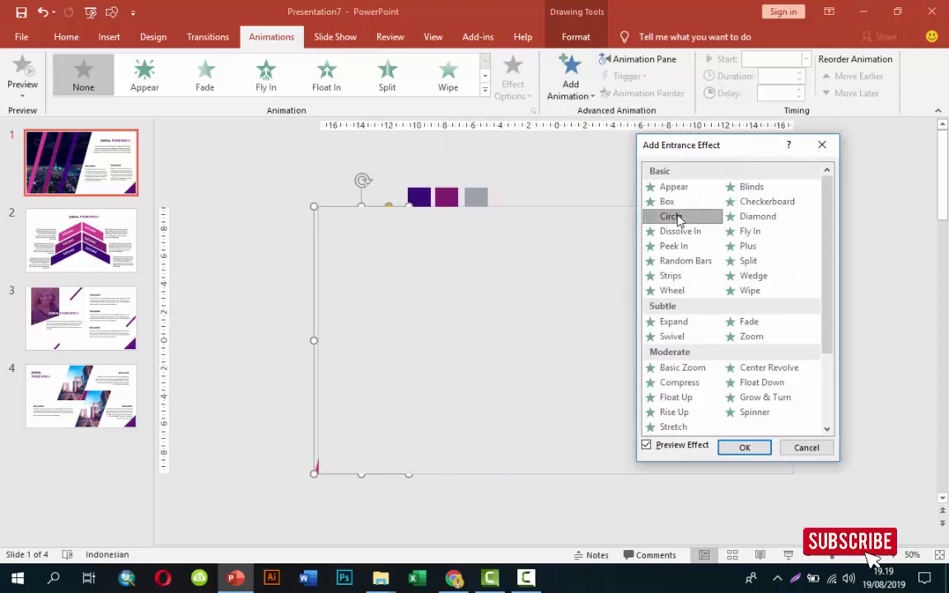
key("Escape")
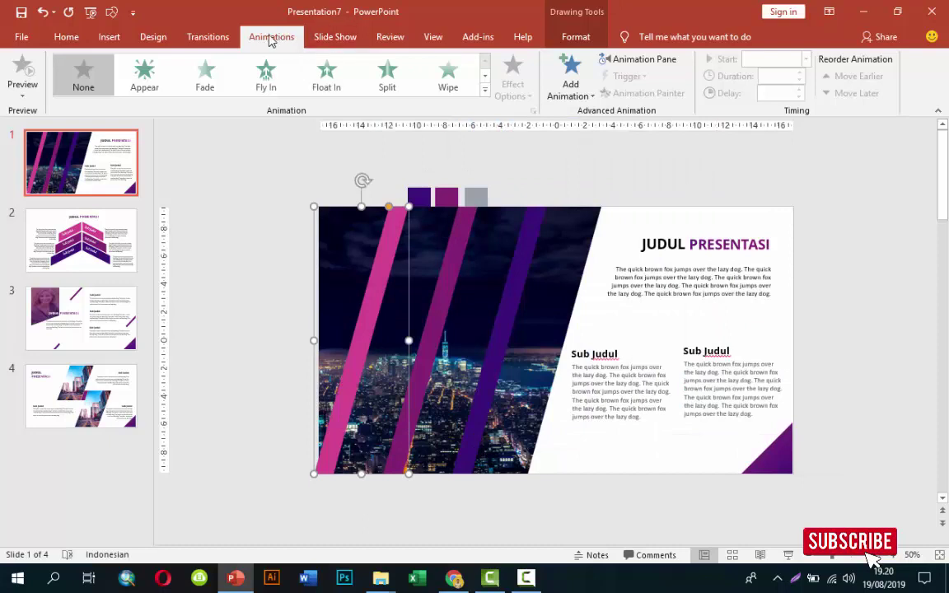
left_click(655, 61)
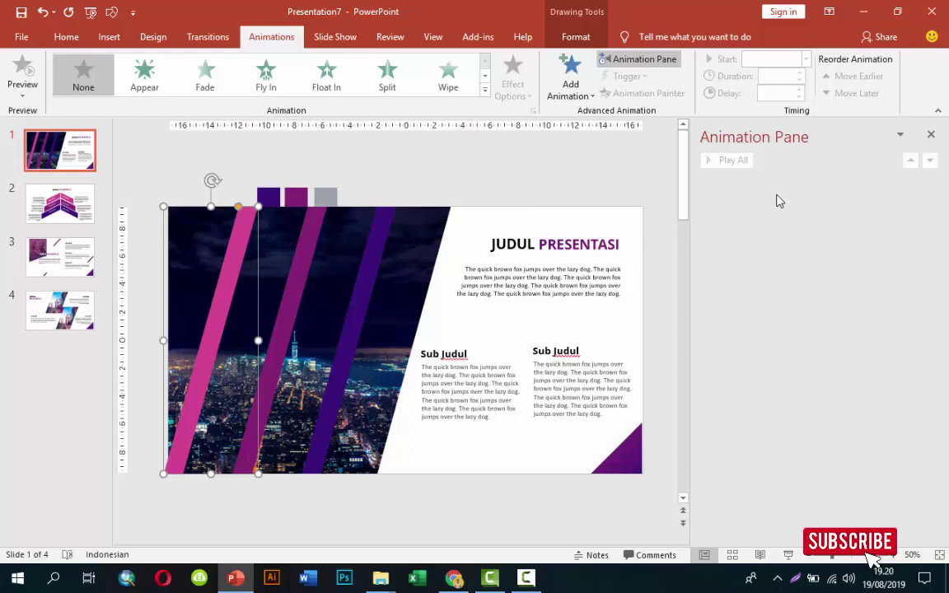
left_click(580, 97)
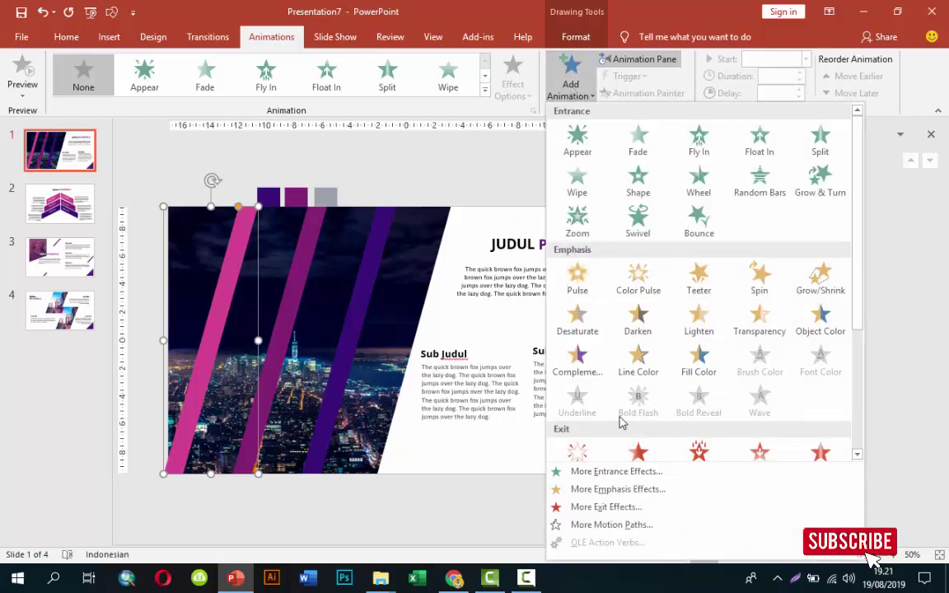
- Give the pink stripe a Lines motion path, leaving its direction unchanged
scroll(622, 423, "down", 3)
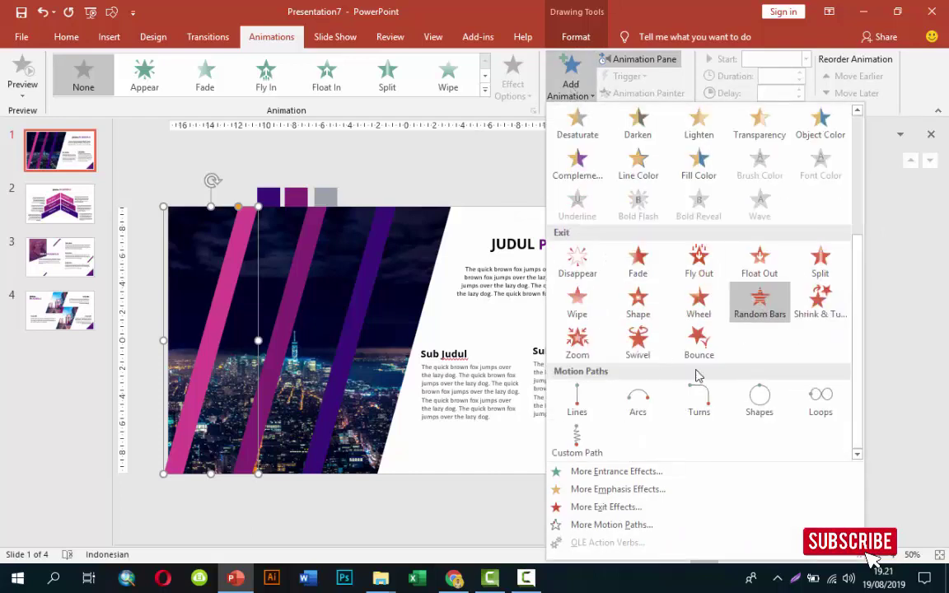
left_click(593, 402)
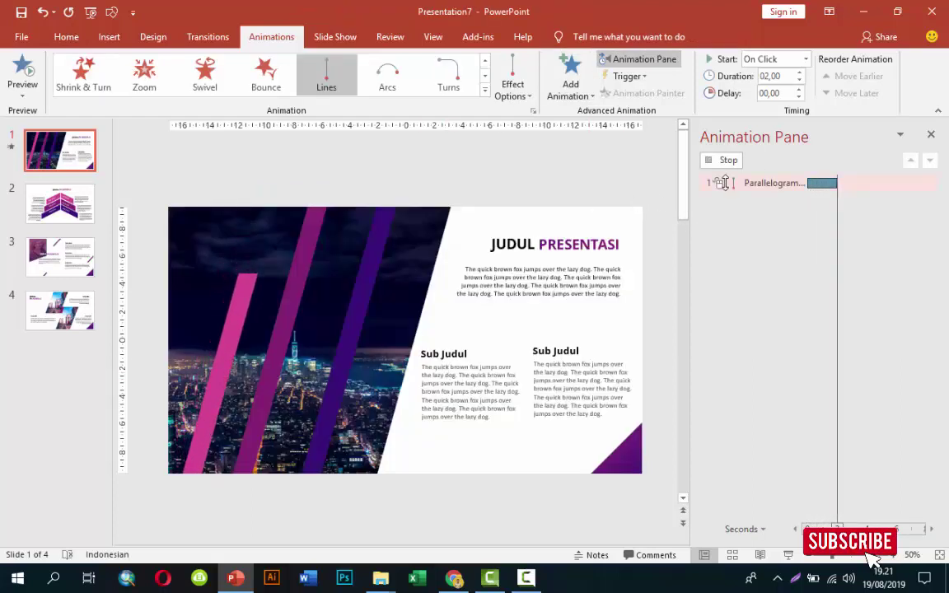
left_click(527, 82)
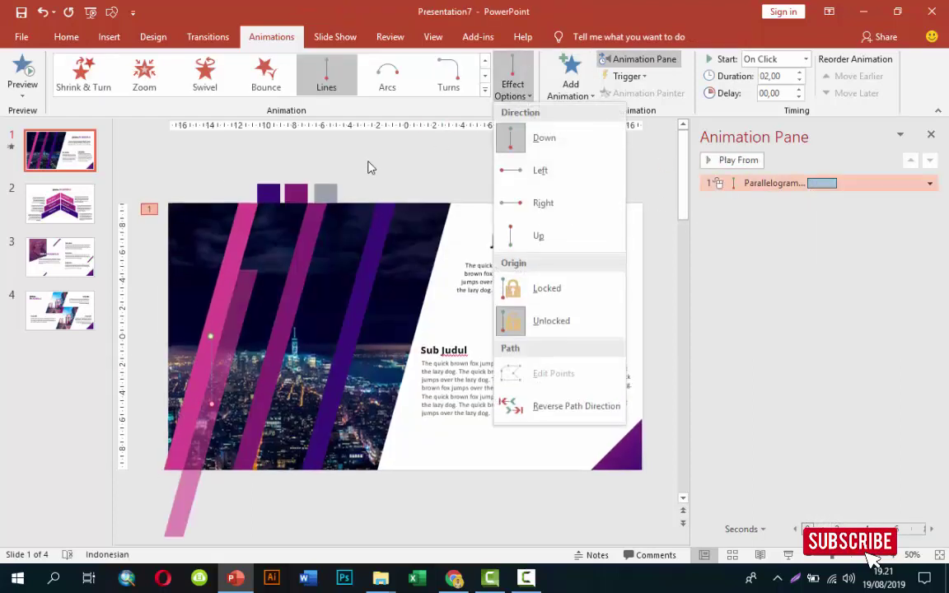
left_click(344, 166)
left_click(234, 245)
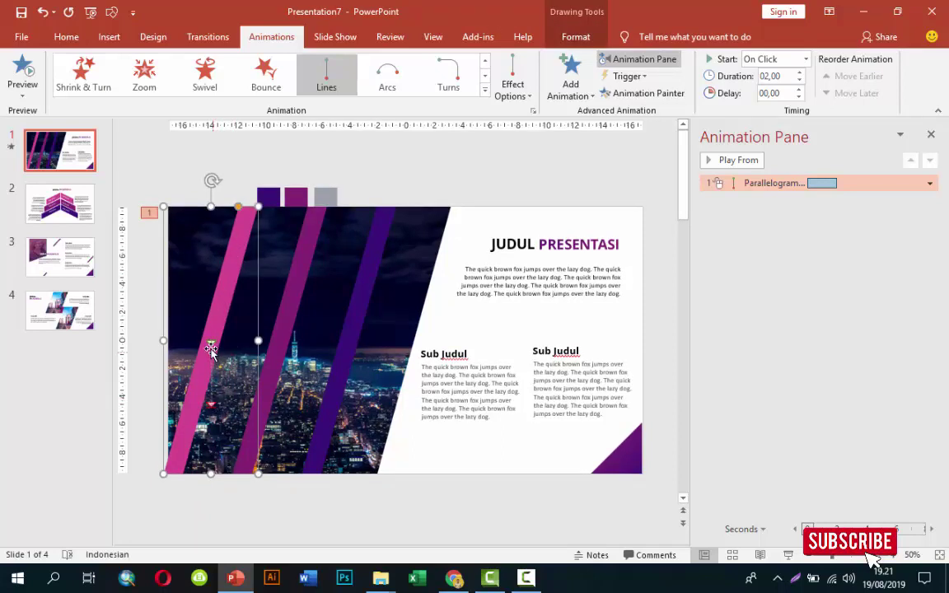
left_click_drag(210, 342, 209, 342)
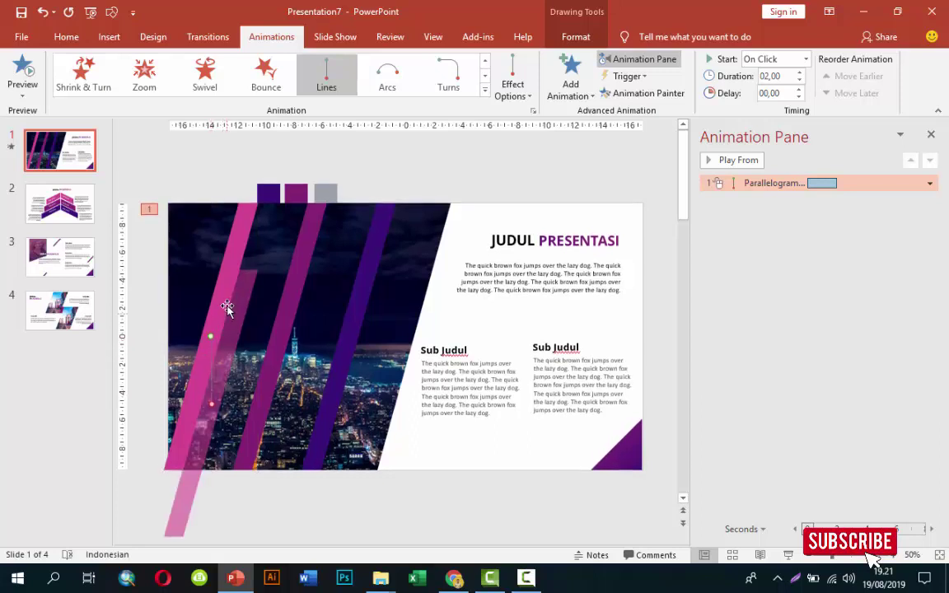
- Move the pink bar above the slide and preview its 0.75-second Lines animation
scroll(317, 322, "down", 4, "ctrl")
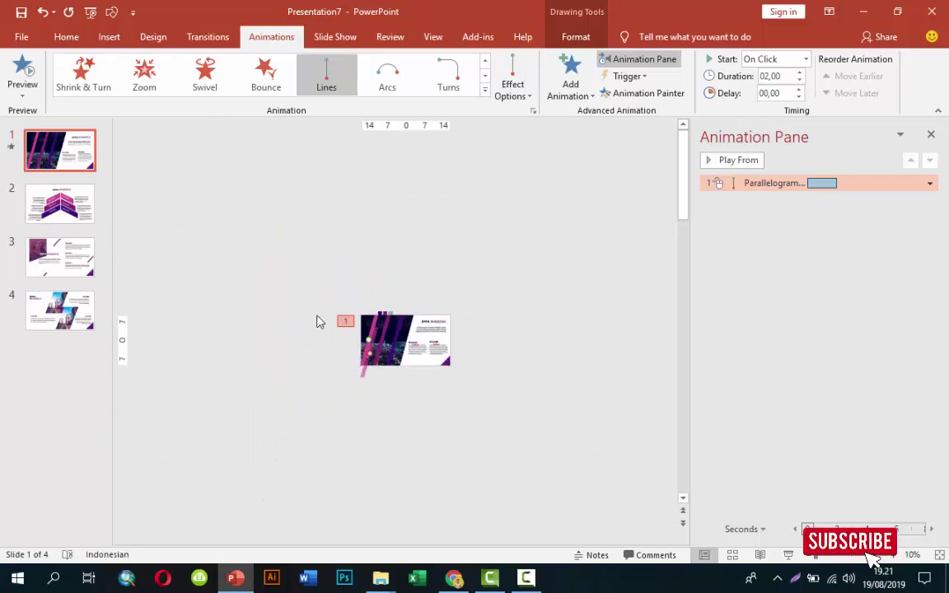
scroll(364, 323, "up", 2, "ctrl")
left_click(295, 294)
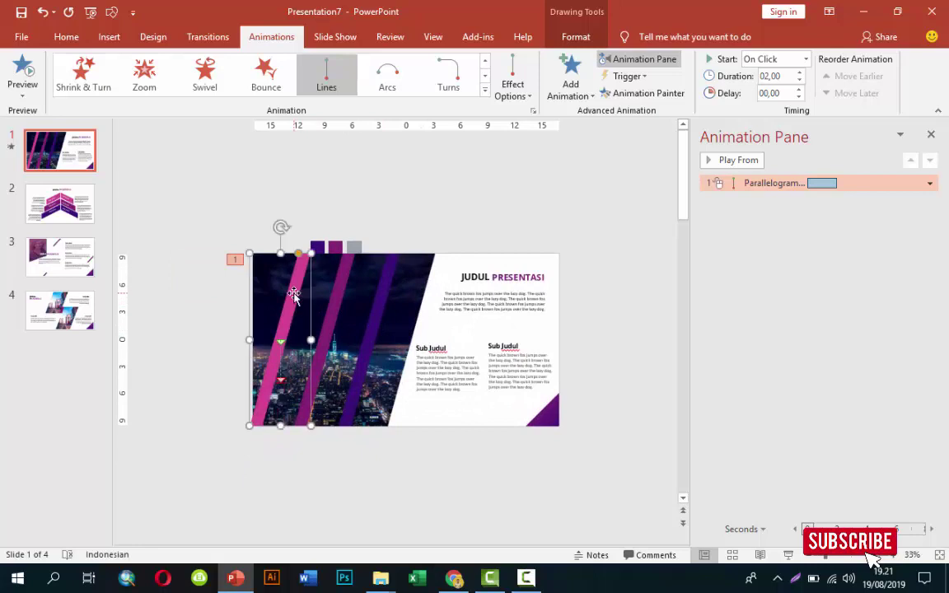
left_click_drag(293, 297, 338, 111)
mouse_move(265, 354)
left_mouse_down()
mouse_move(320, 282)
mouse_move(319, 259)
mouse_move(330, 289)
mouse_move(272, 406)
mouse_move(276, 399)
left_mouse_up()
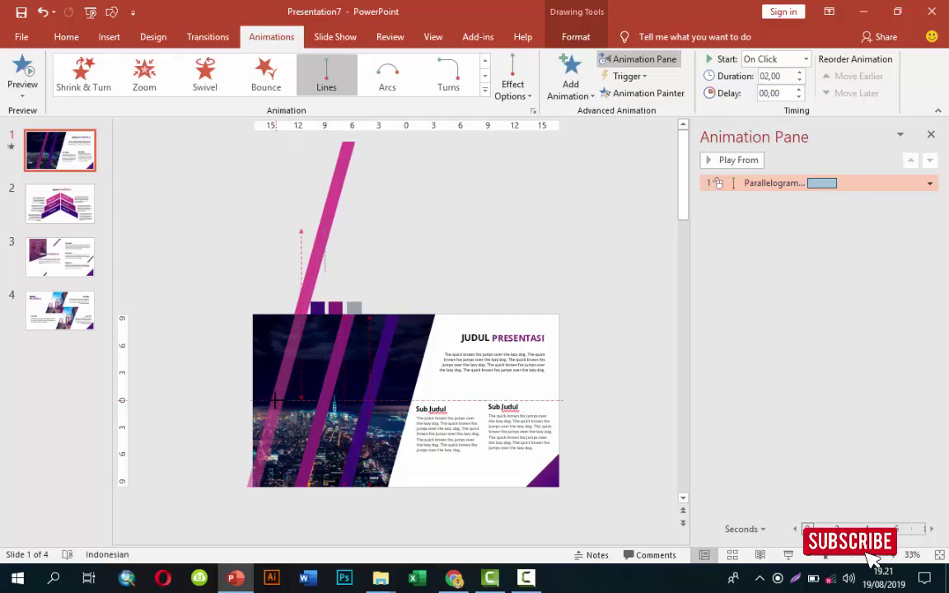
left_click_drag(276, 399, 277, 401)
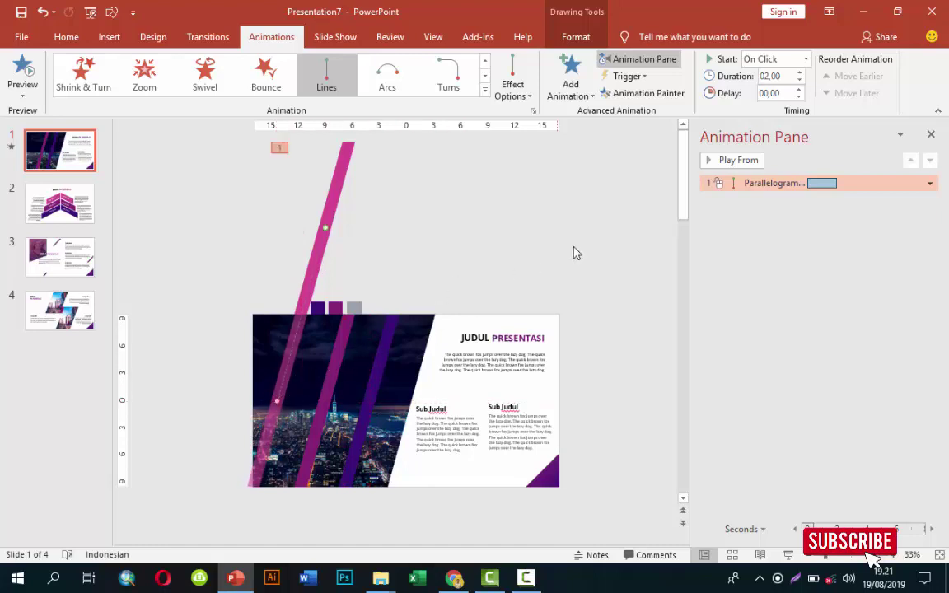
left_click(728, 160)
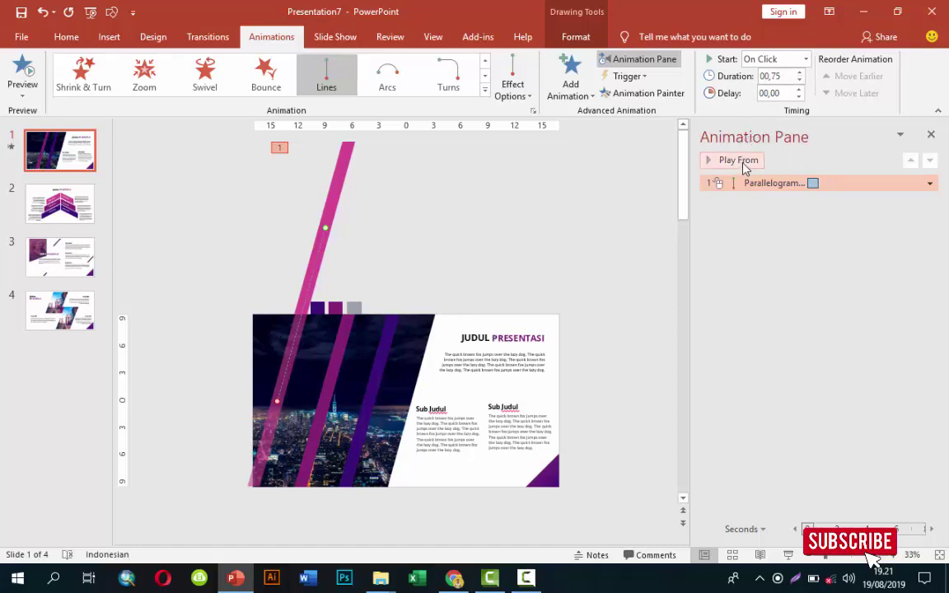
left_click(721, 163)
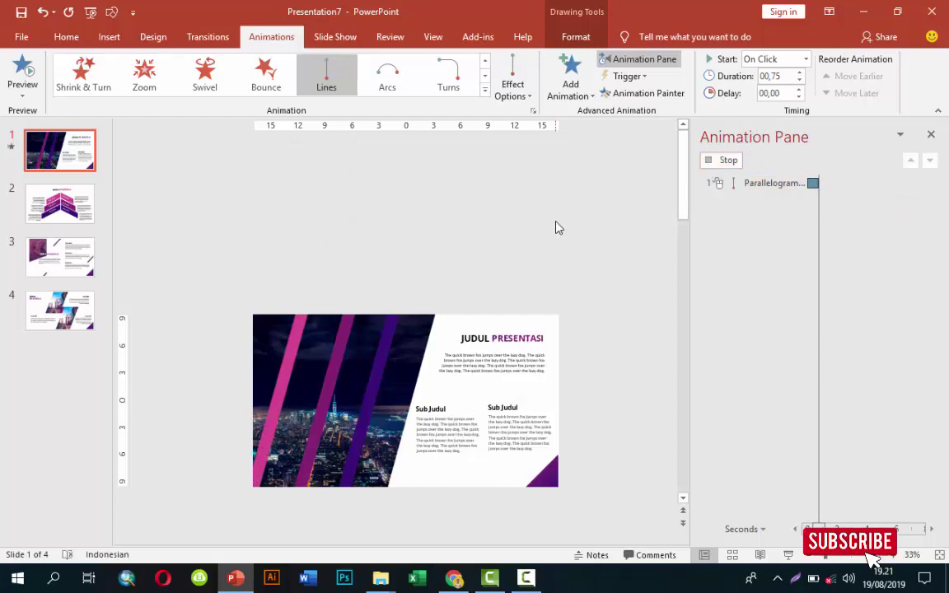
- Give the second bar a Lines motion path running Up
left_click(327, 376)
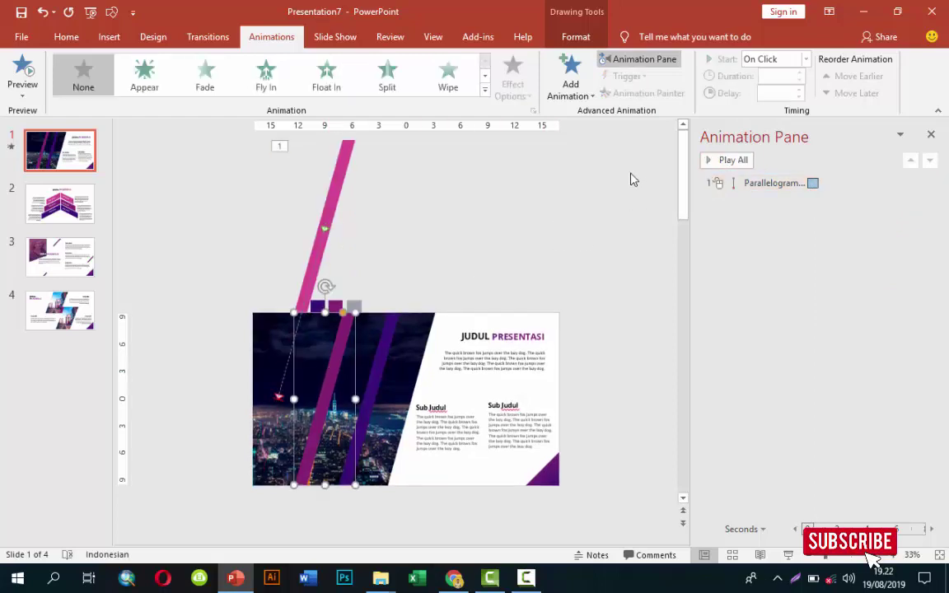
left_click(585, 94)
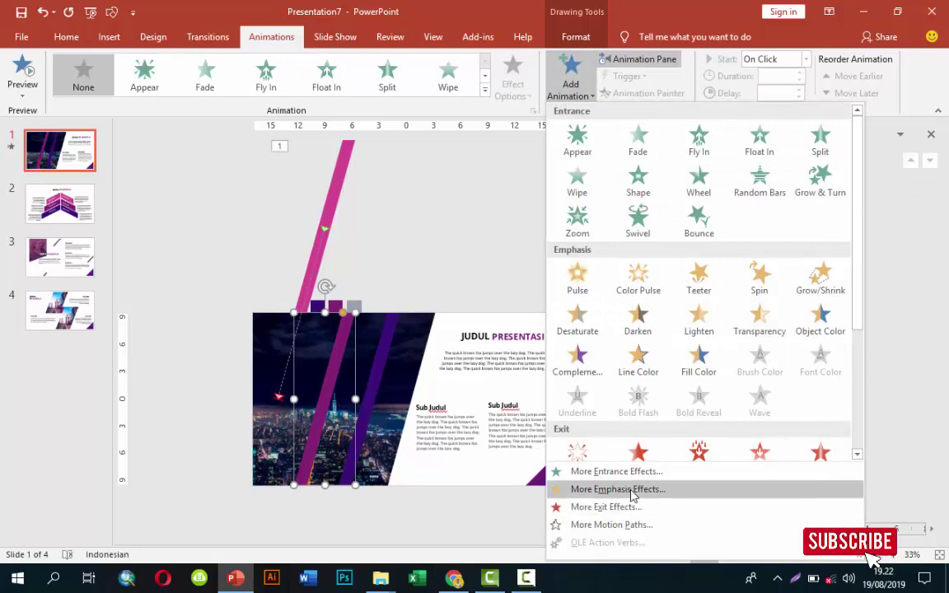
scroll(795, 397, "down", 3)
left_click(587, 399)
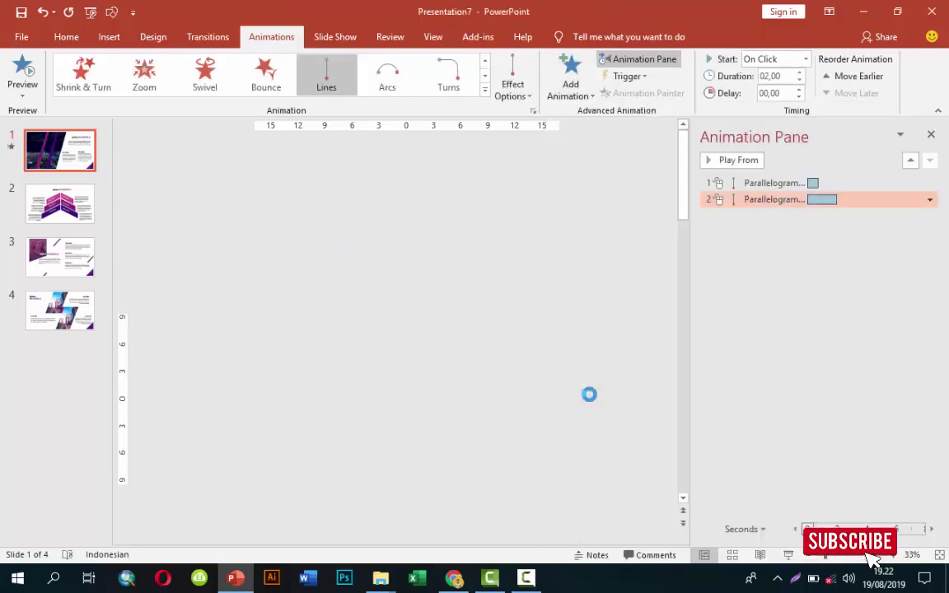
left_click(512, 89)
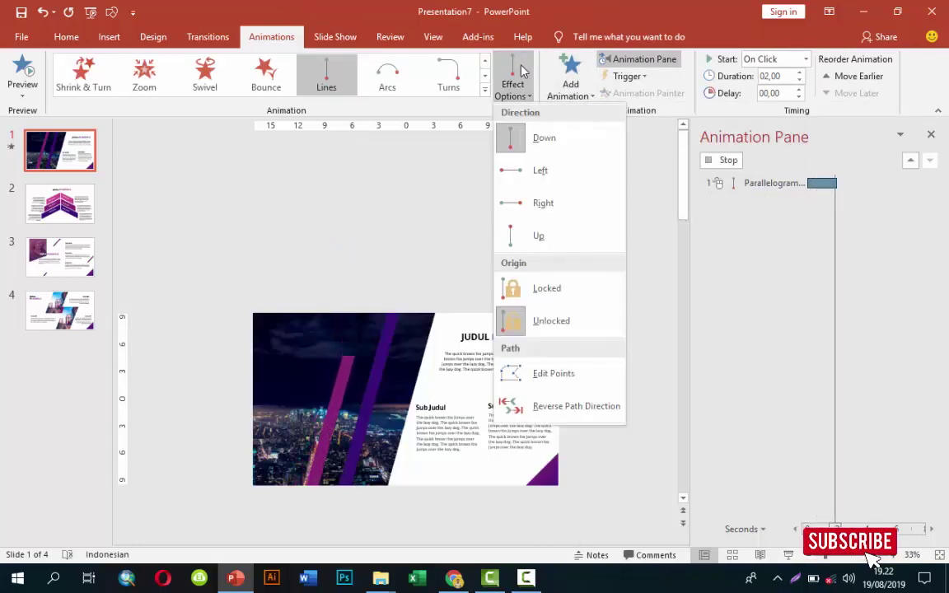
left_click(536, 236)
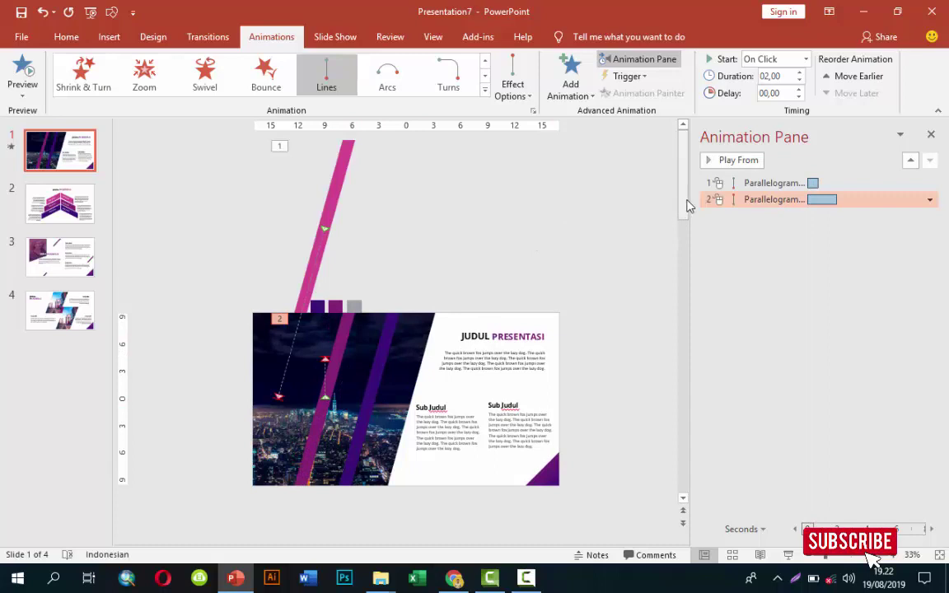
- Stretch the second bar's path to the slide's bottom edge, reposition it, and preview
left_click(325, 398)
left_click_drag(328, 401, 295, 488)
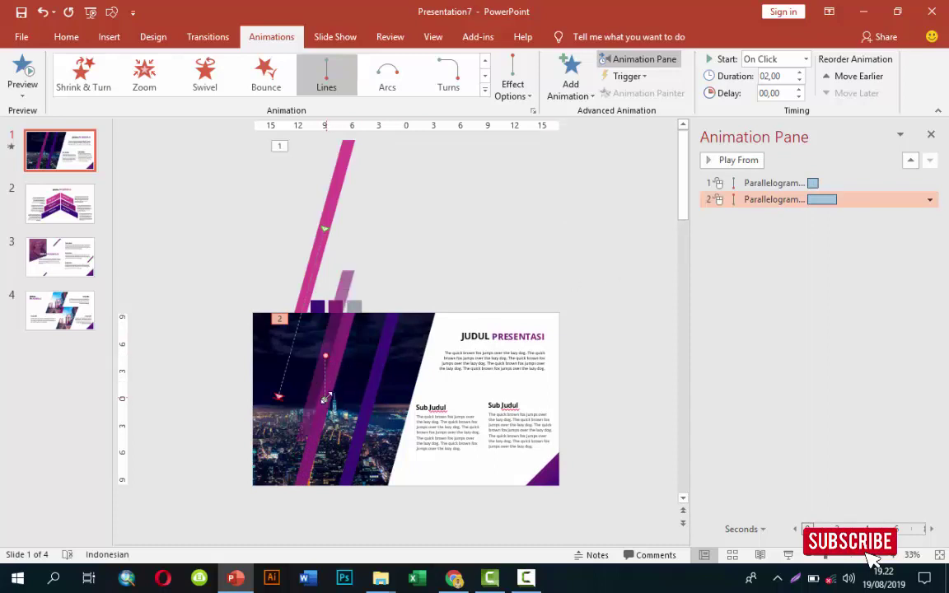
left_click(397, 508)
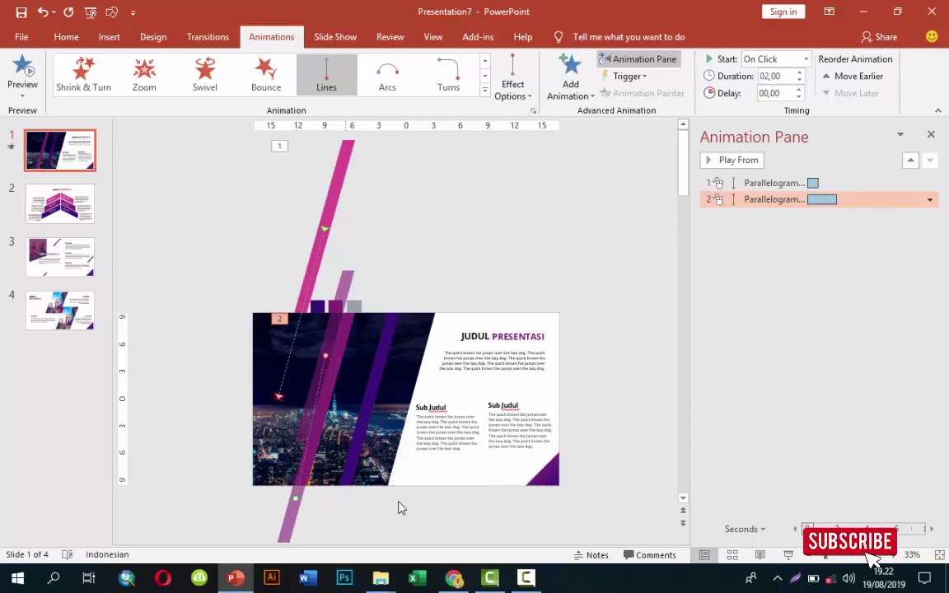
scroll(595, 265, "down", 1)
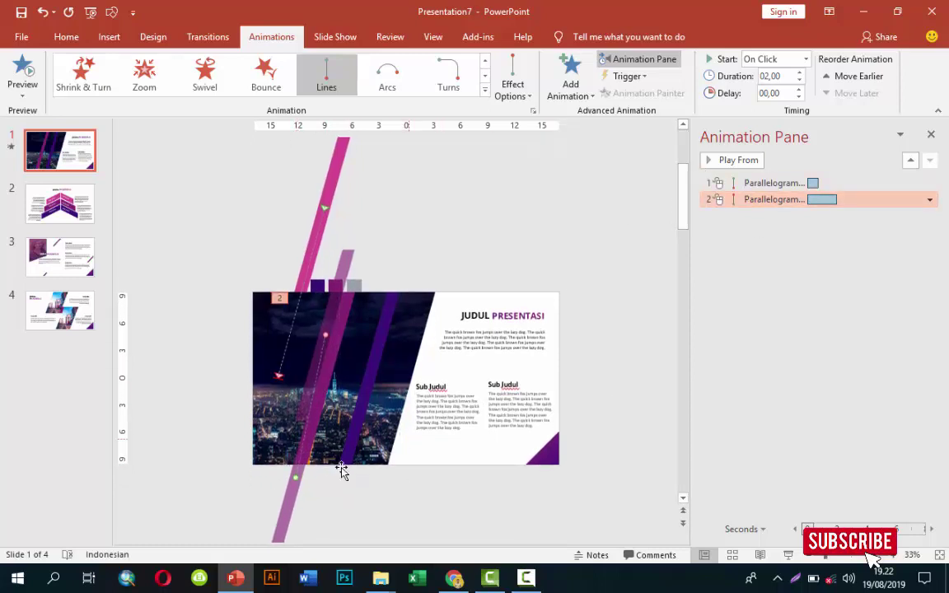
scroll(276, 535, "down", 1)
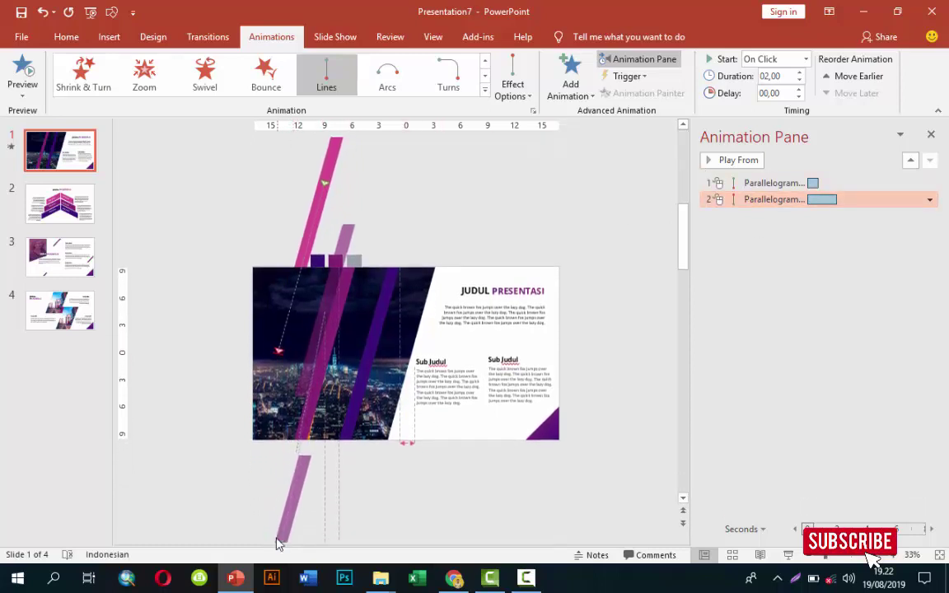
left_click_drag(285, 519, 284, 499)
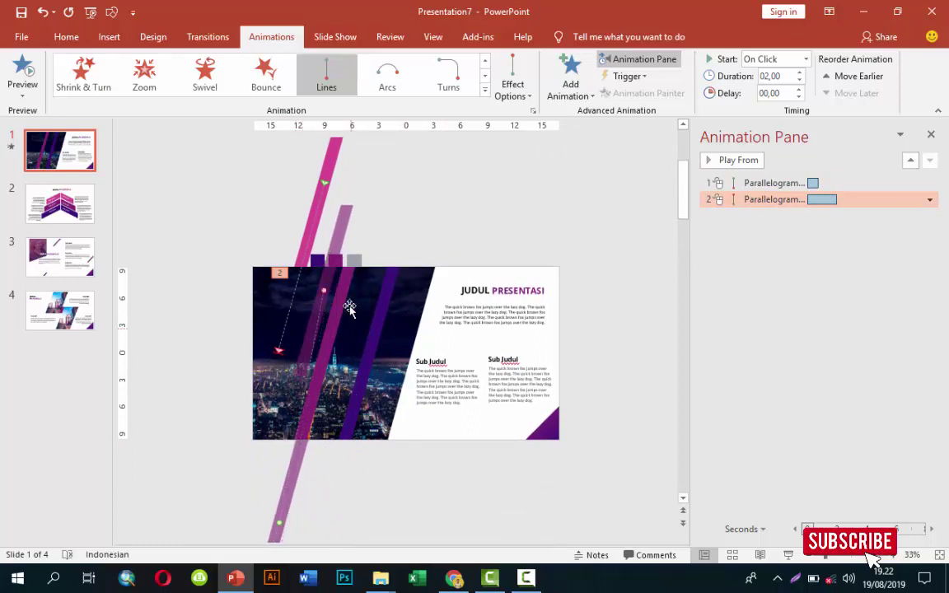
mouse_move(323, 289)
left_mouse_down()
mouse_move(352, 293)
mouse_move(321, 356)
left_mouse_up()
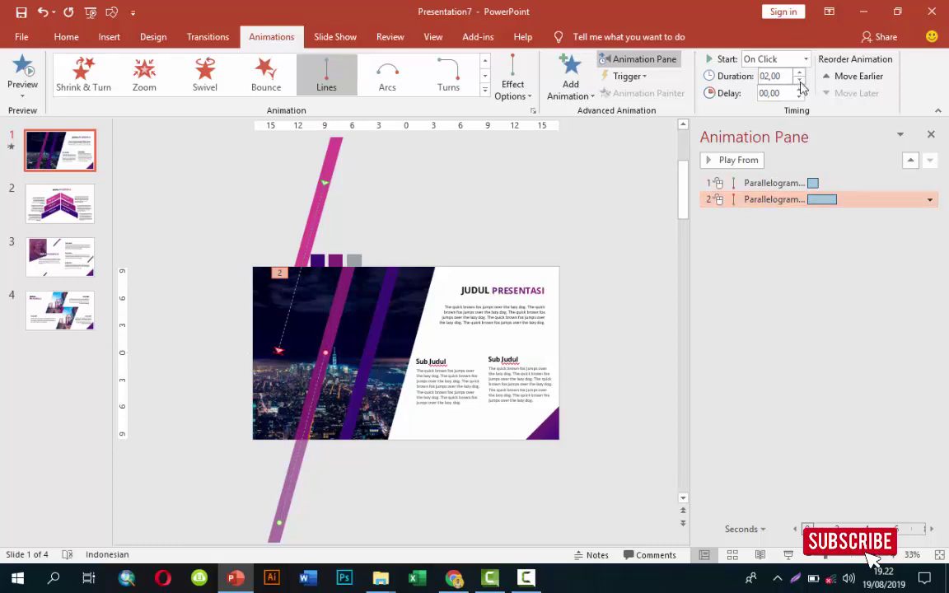
left_click(745, 161)
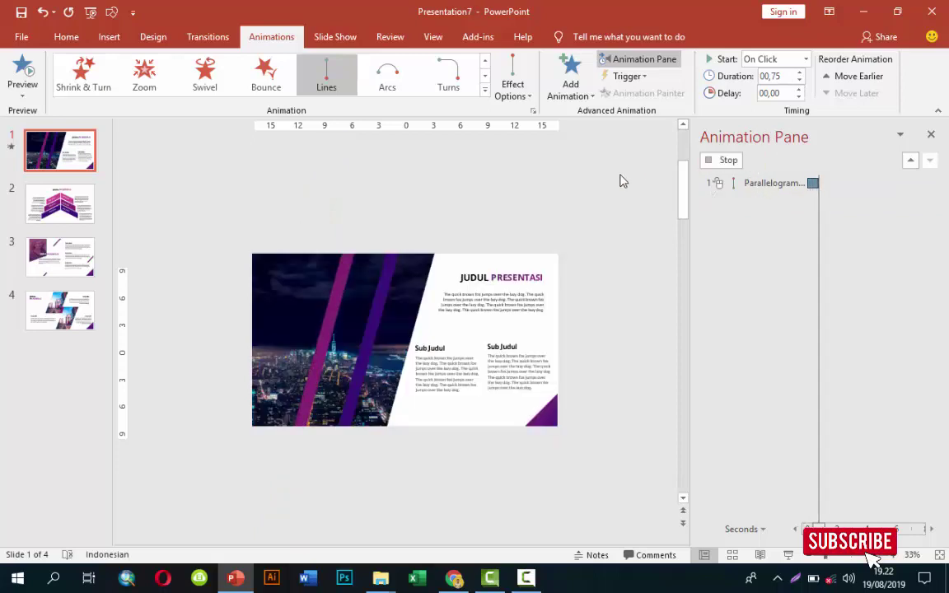
- Copy the pink bar's Lines animation to the purple bar, move it above the slide, and preview
left_click(387, 319)
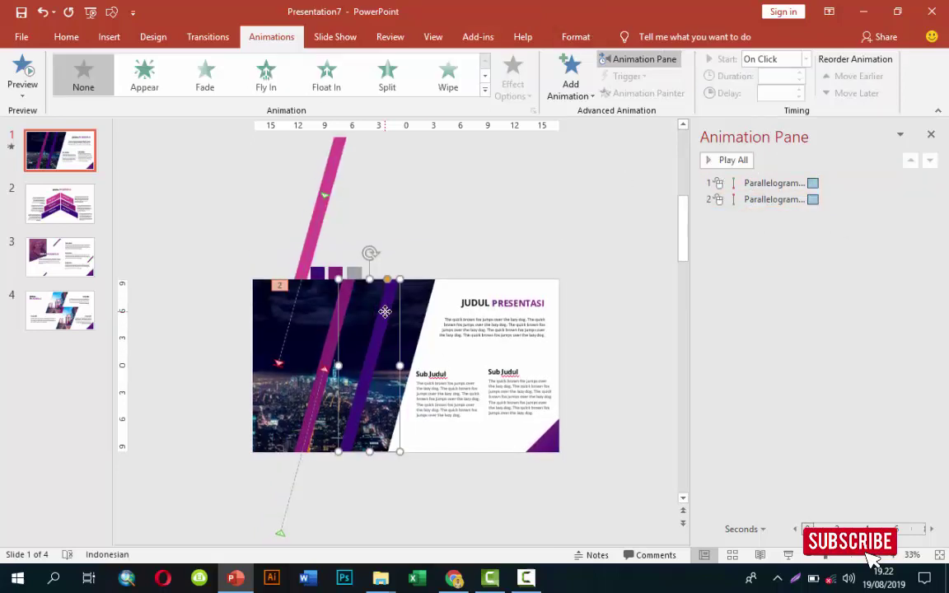
left_click(330, 167)
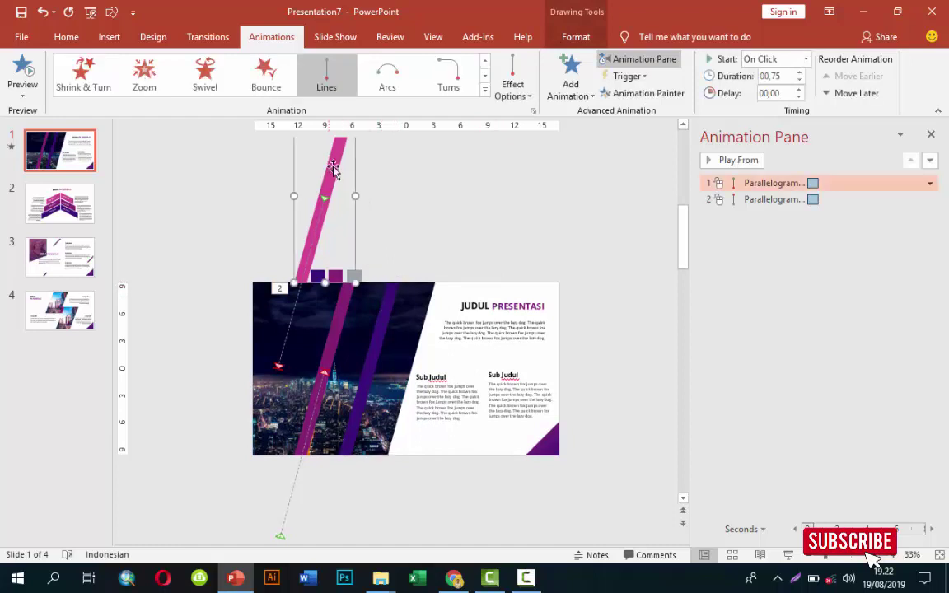
left_click(639, 95)
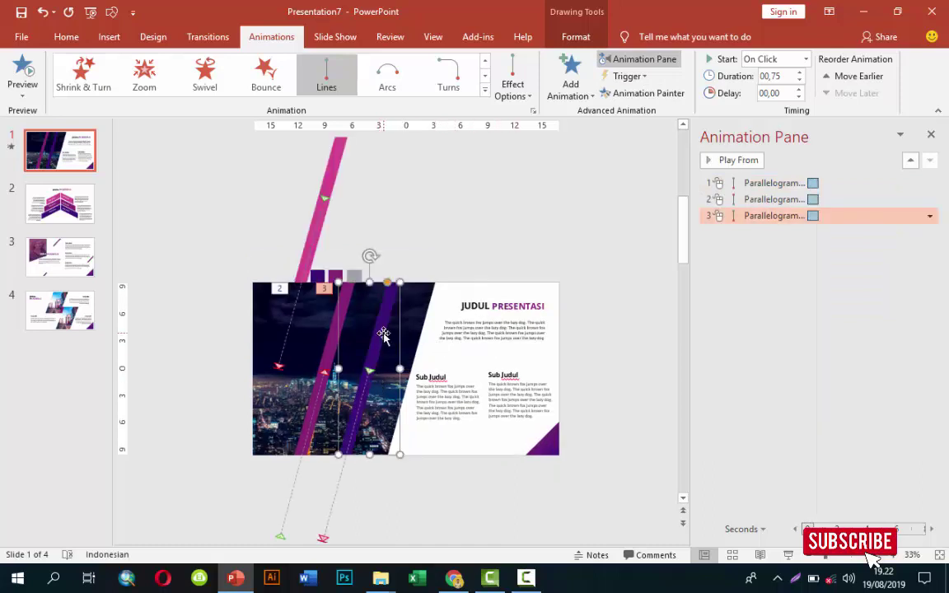
left_click_drag(383, 333, 429, 161)
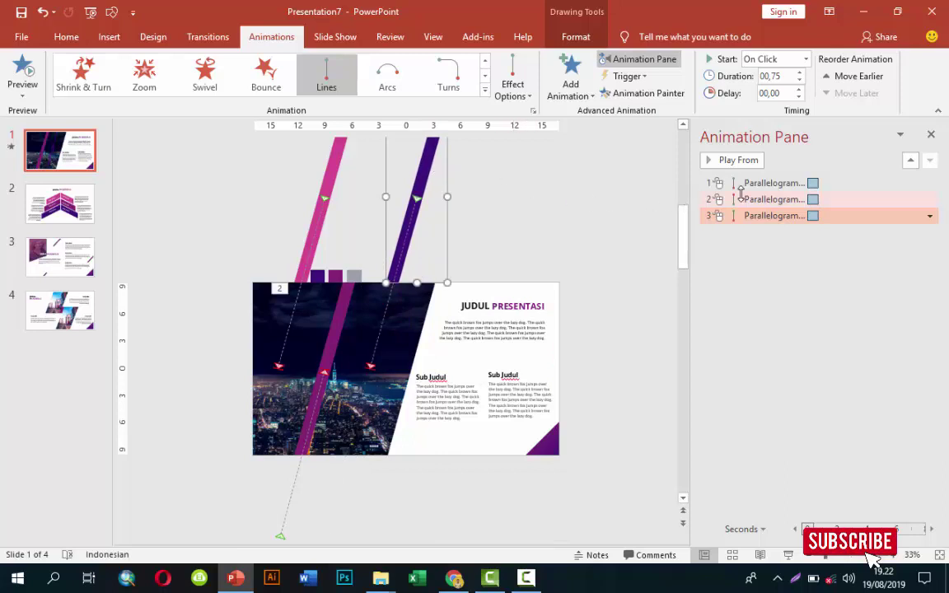
left_click(741, 164)
left_click(740, 161)
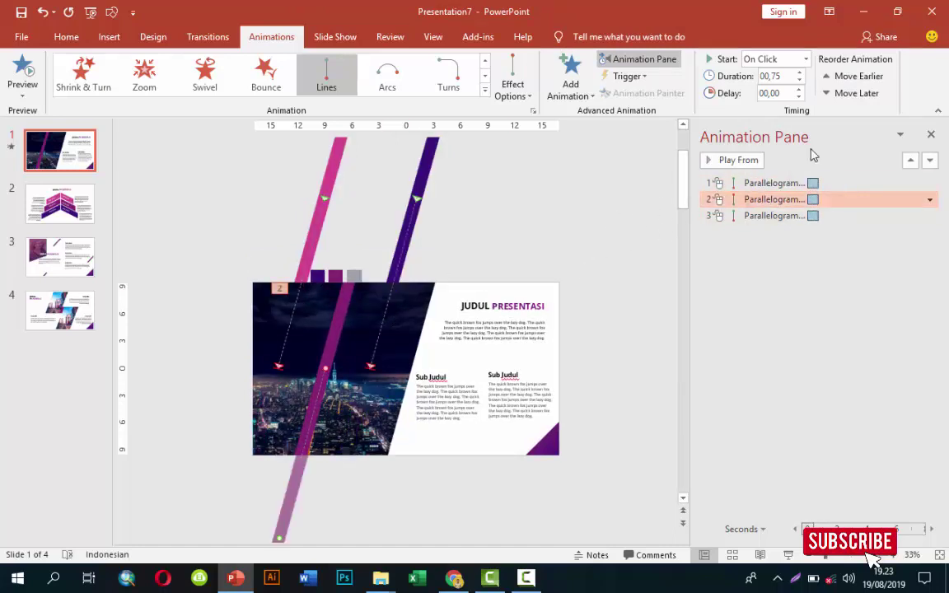
- Set animations 2 and 3 to start With Previous so all three bars play together
left_click(333, 318)
left_click(807, 60)
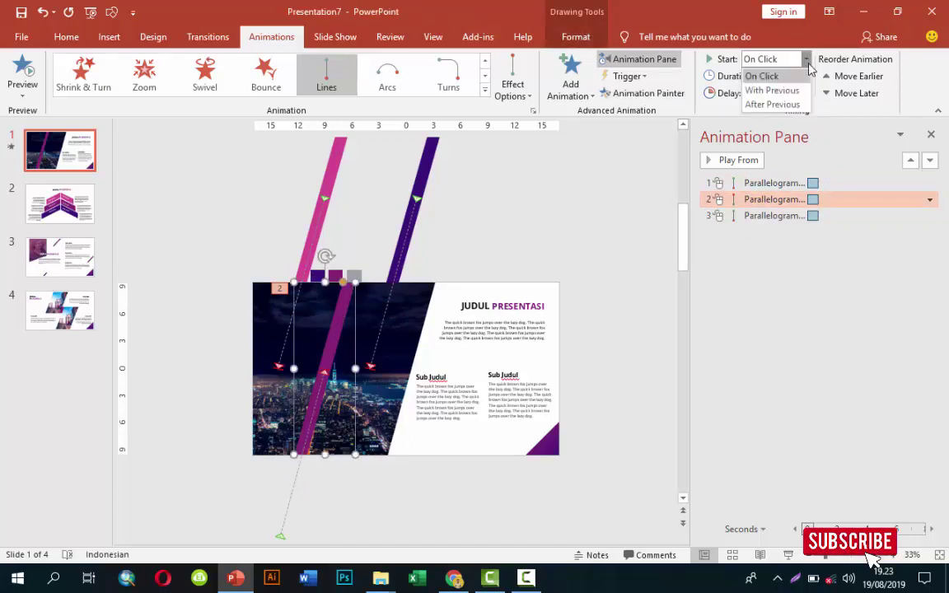
left_click(767, 91)
left_click(768, 216)
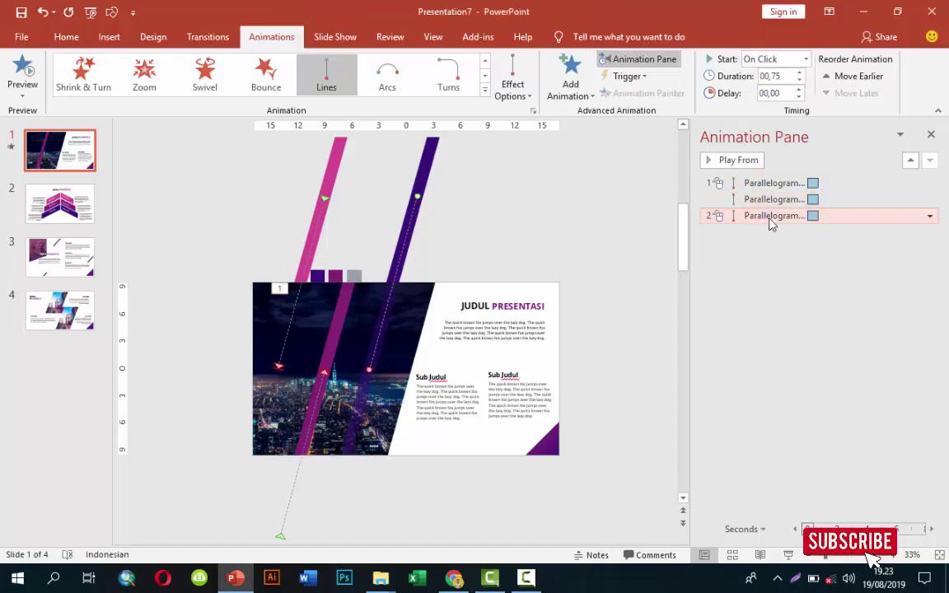
left_click(805, 59)
left_click(774, 90)
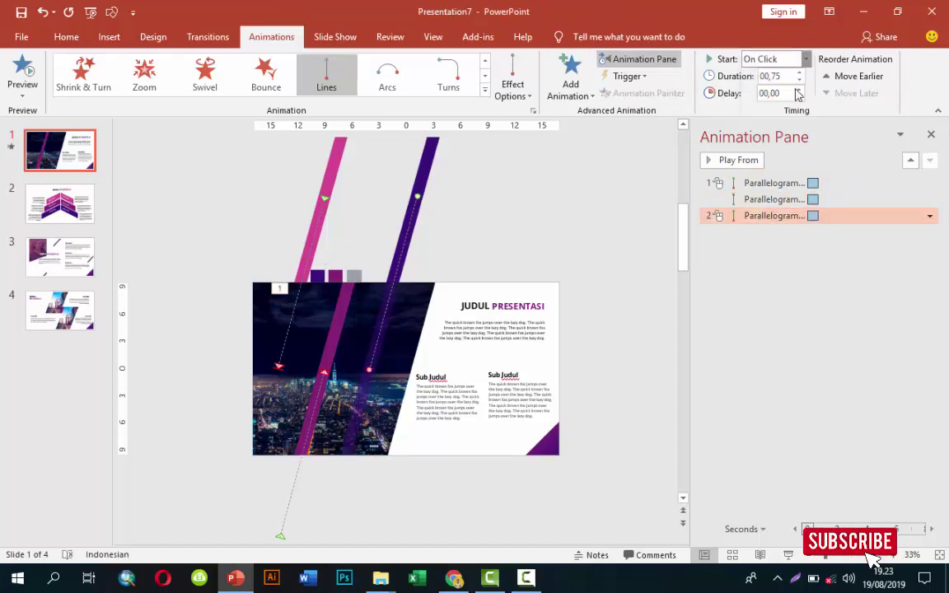
left_click(723, 184)
left_click(729, 162)
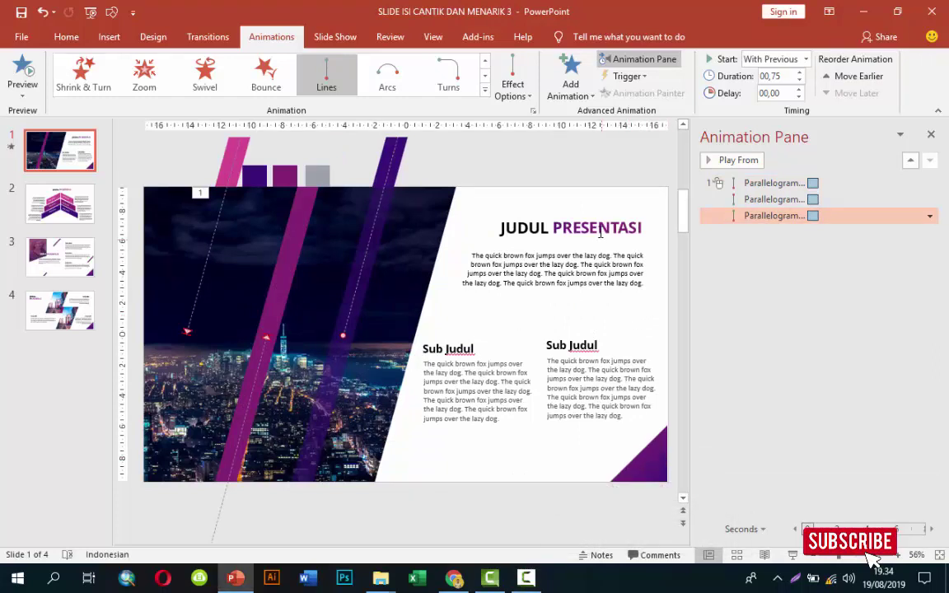
left_click(593, 233)
- Give the JUDUL PRESENTASI title box a Whip entrance effect
left_click(551, 216)
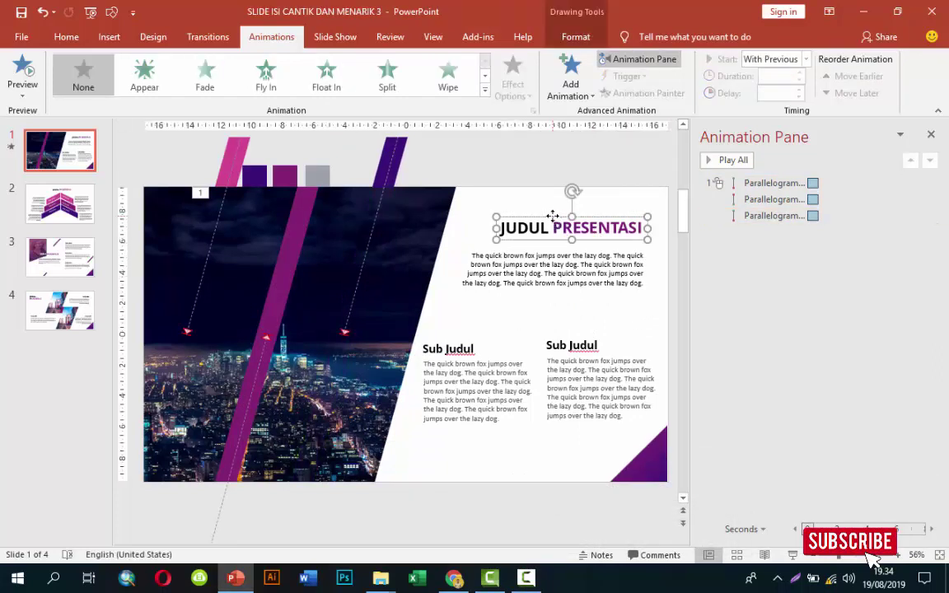
left_click(570, 74)
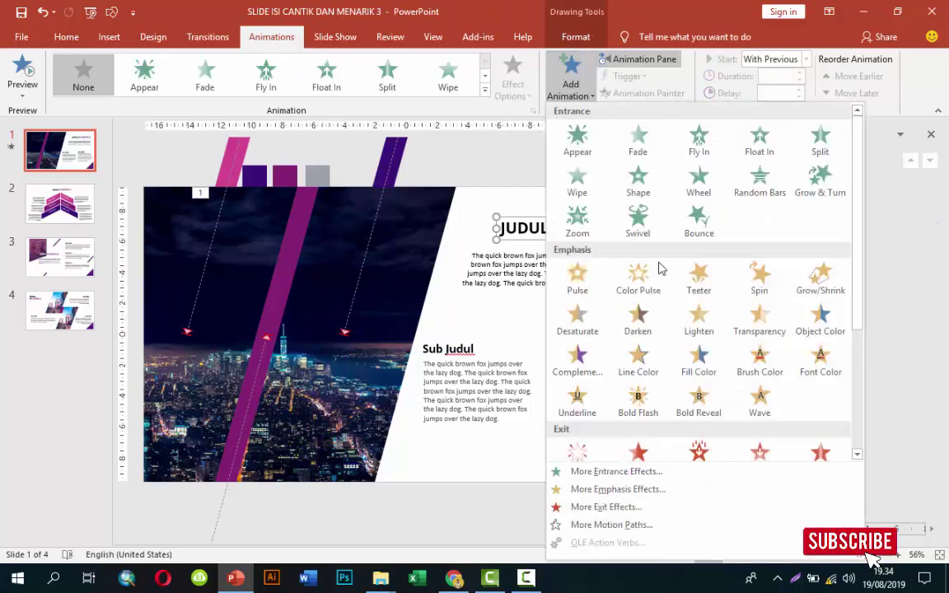
key("Escape")
scroll(486, 370, "down", 2)
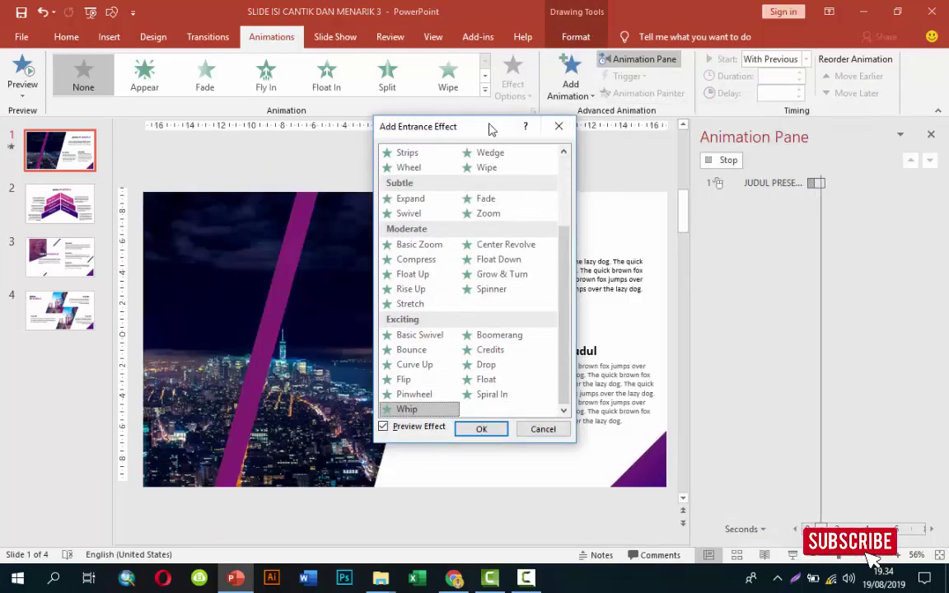
left_click_drag(490, 127, 360, 140)
left_click(370, 441)
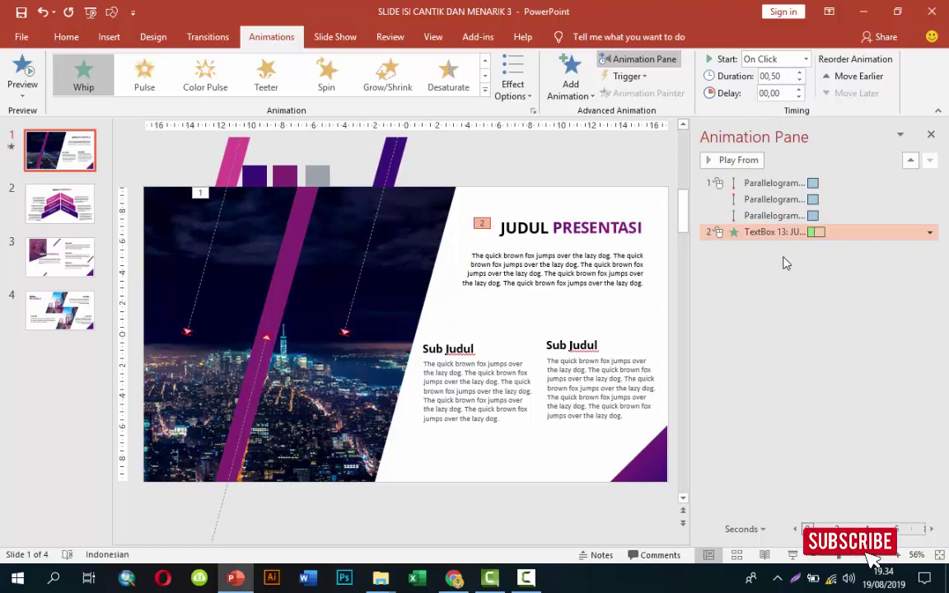
left_click(576, 250)
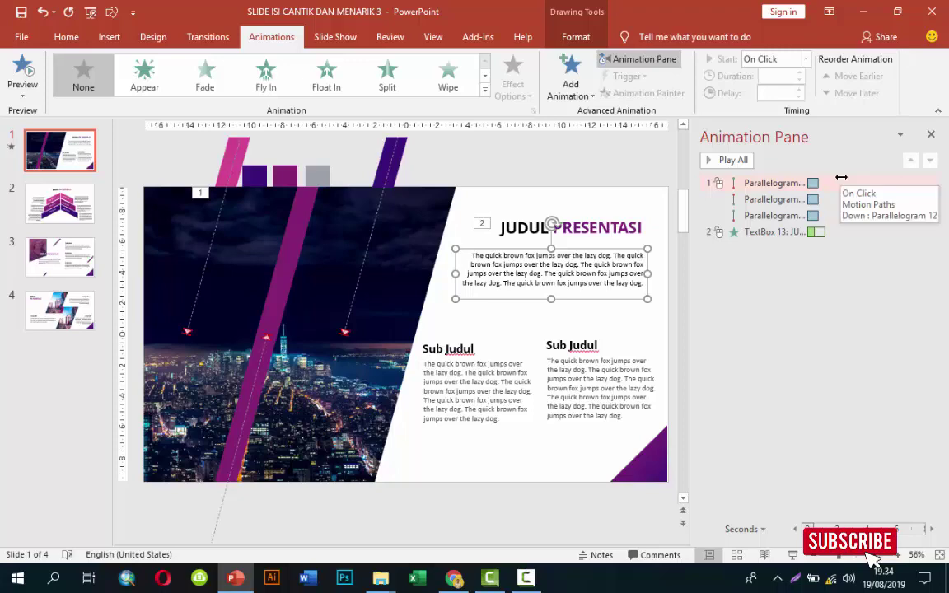
- Make the paragraph Fly In from the Right, starting After Previous
left_click(580, 62)
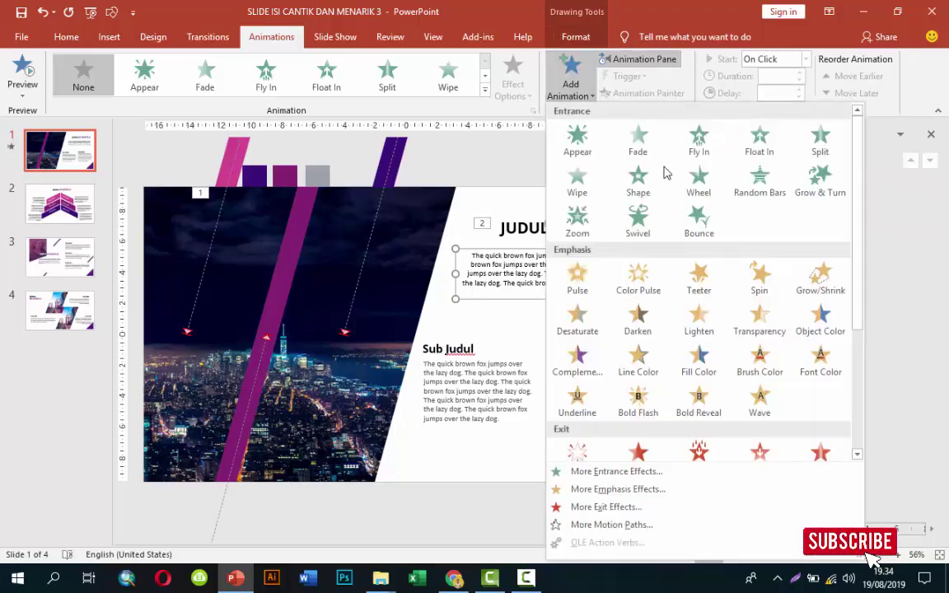
left_click(699, 139)
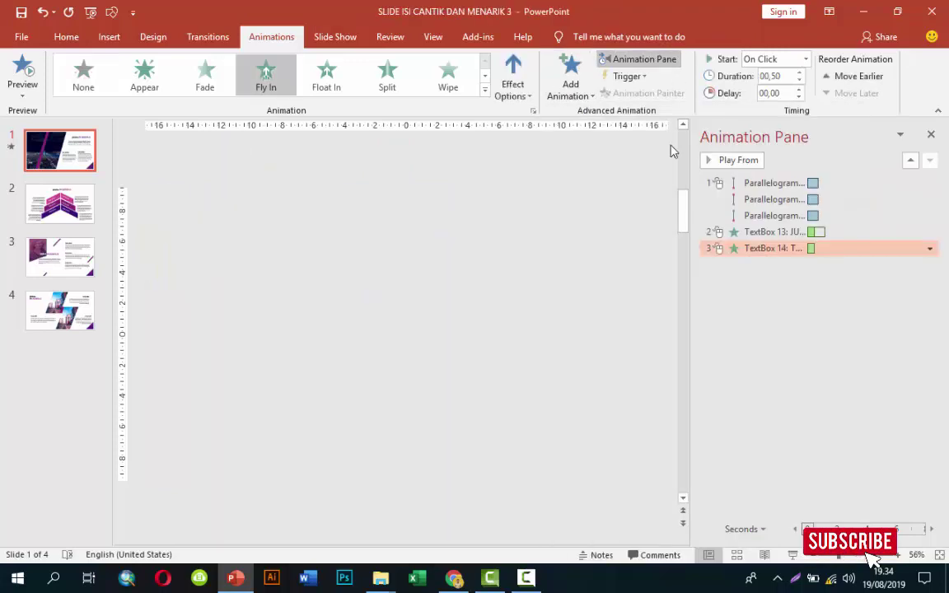
left_click(517, 82)
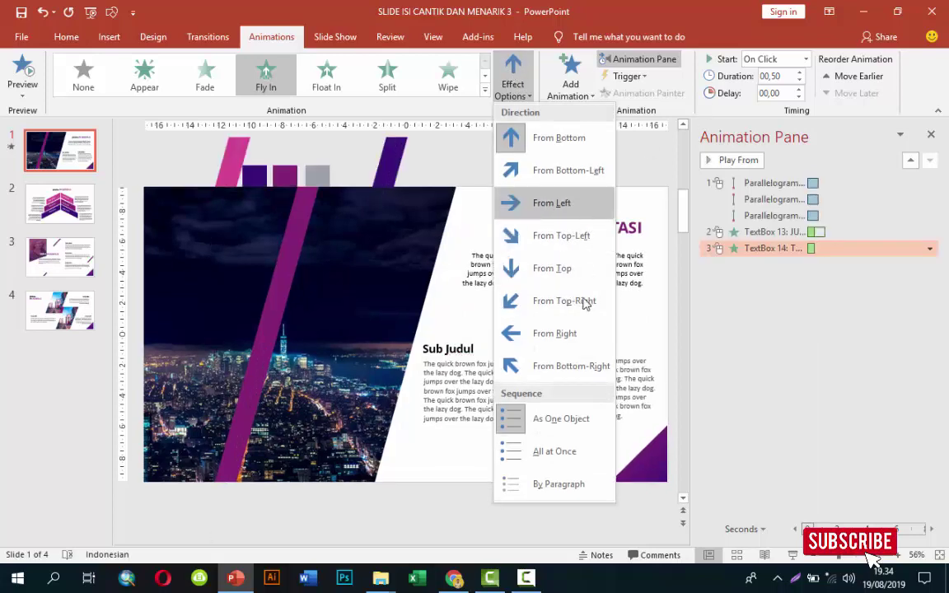
left_click(576, 333)
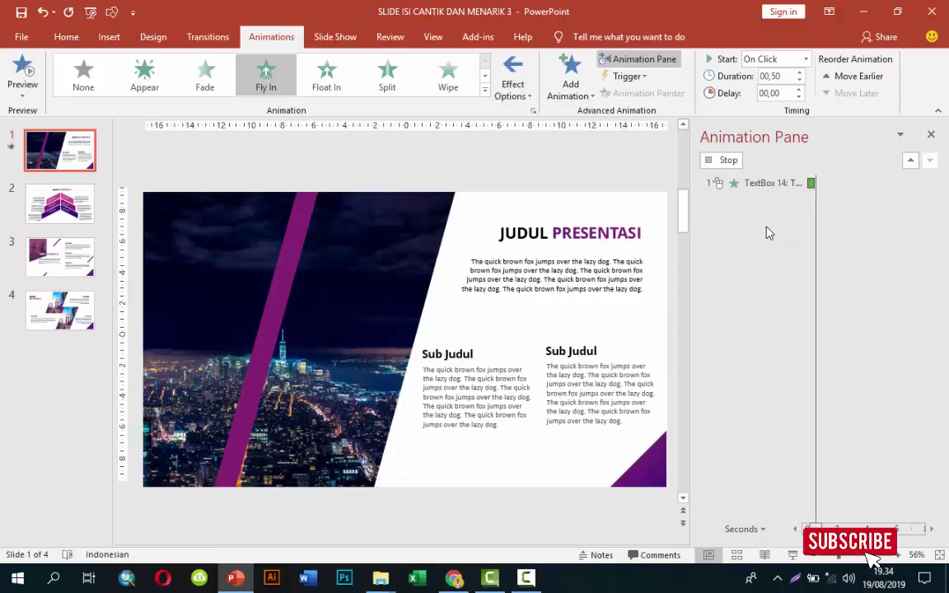
left_click(805, 59)
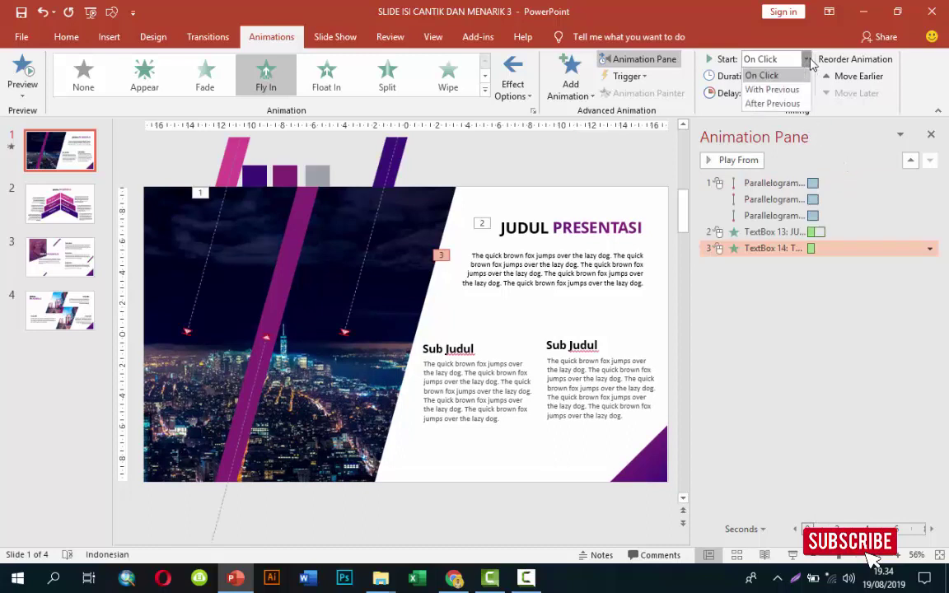
left_click(789, 104)
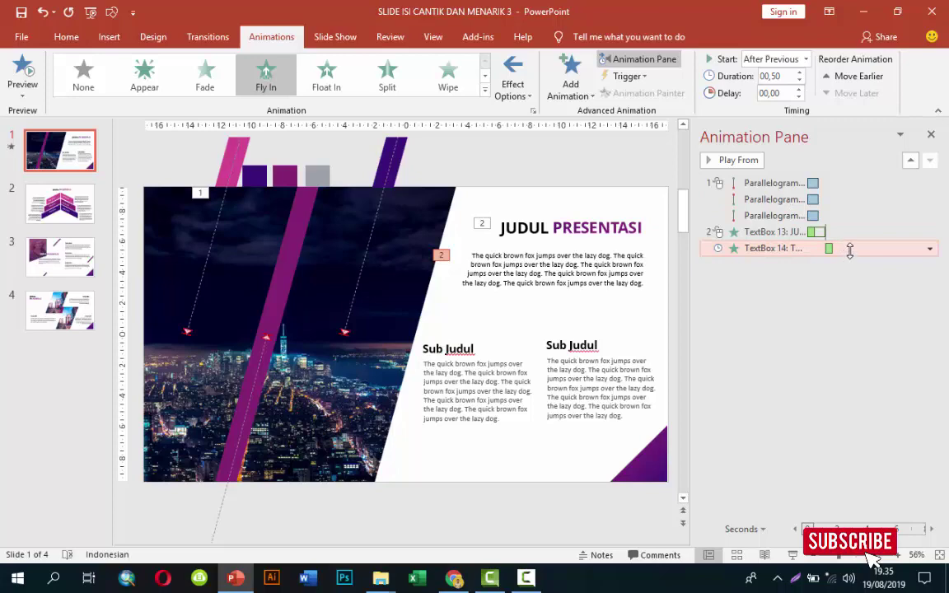
- Add a 0,3-second bounce end to the paragraph's Fly In effect
left_click(929, 248)
left_click(848, 320)
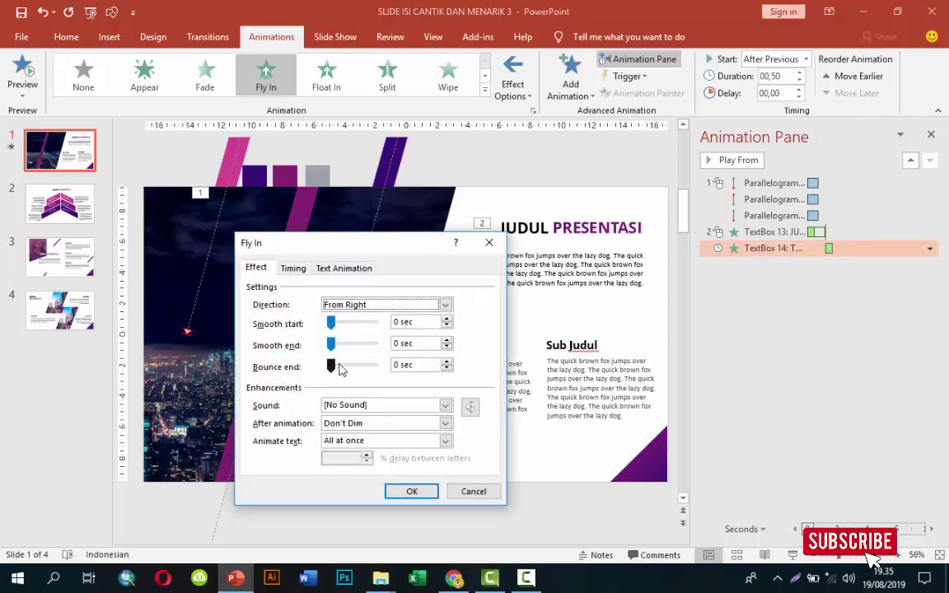
left_click_drag(340, 368, 360, 368)
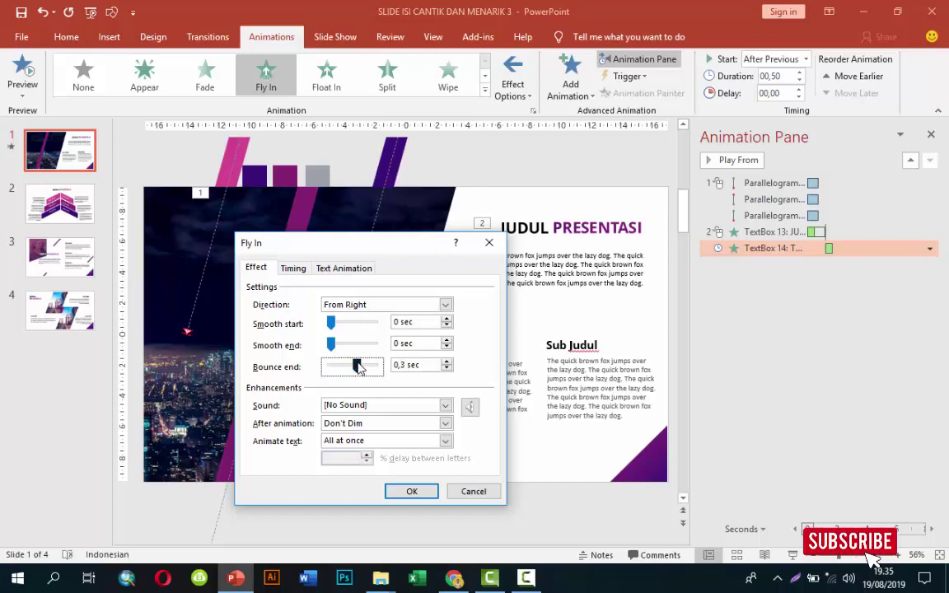
left_click(414, 492)
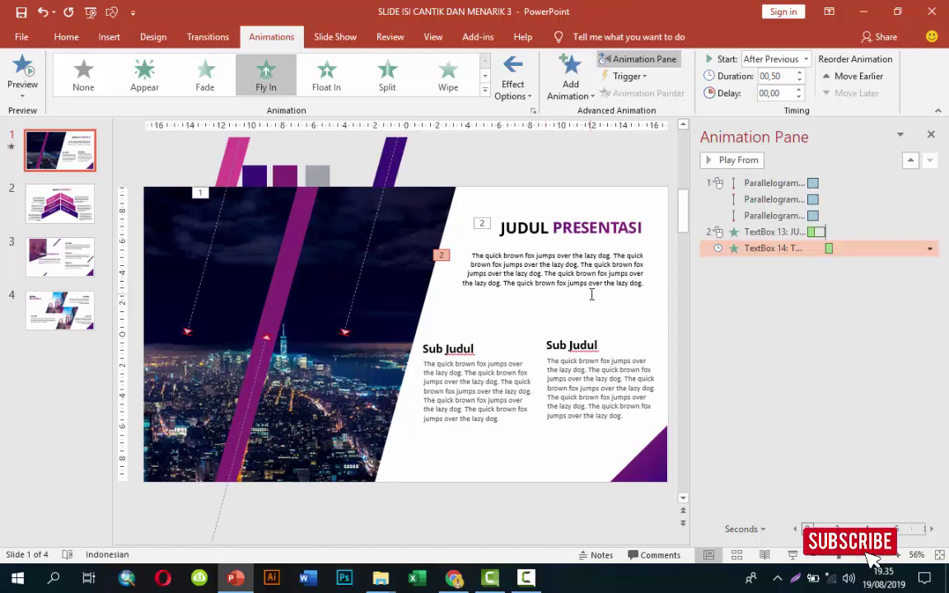
left_click(453, 338)
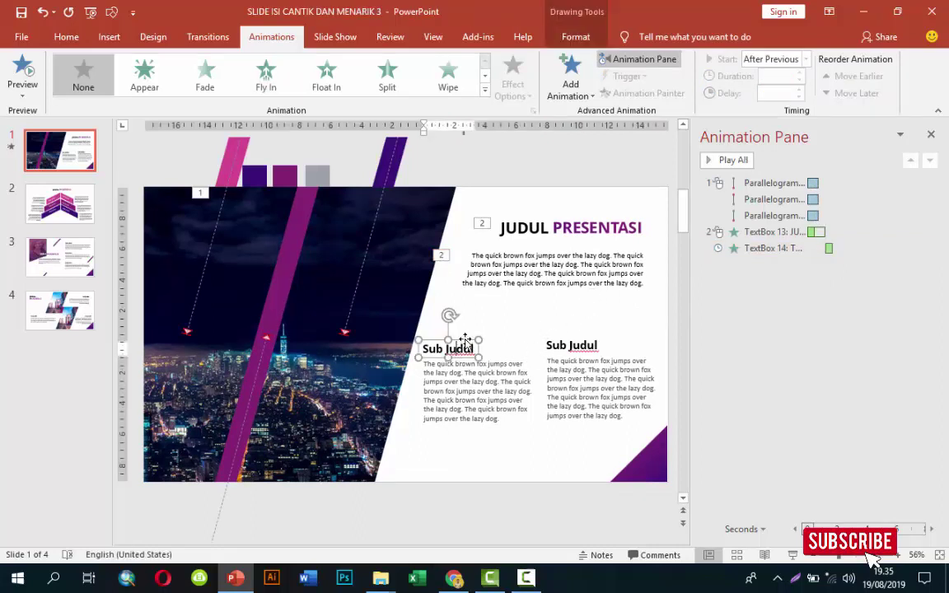
- Copy the title and paragraph animations to the left Sub Judul, paragraph flying from the left
left_click(538, 216)
left_click(619, 94)
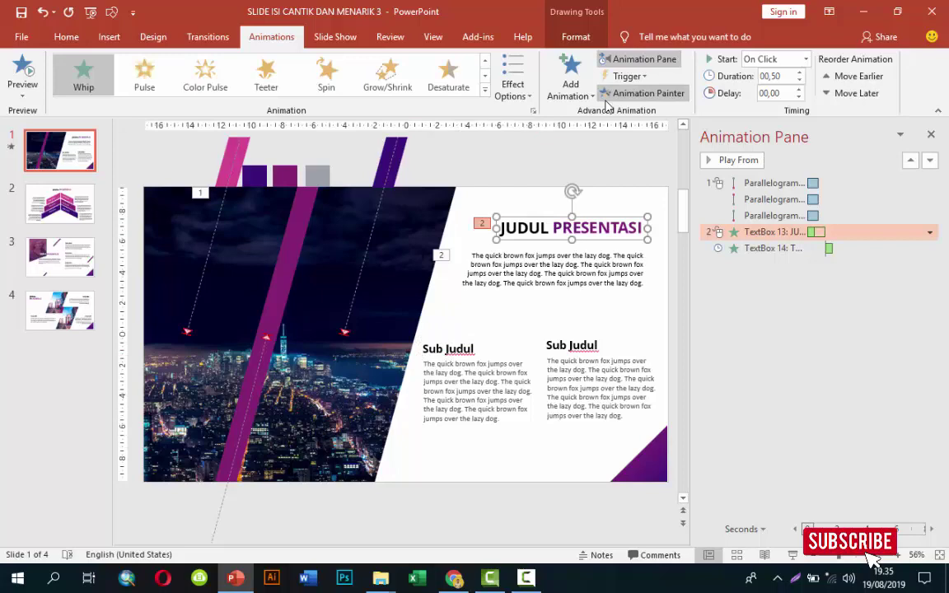
left_click(452, 351)
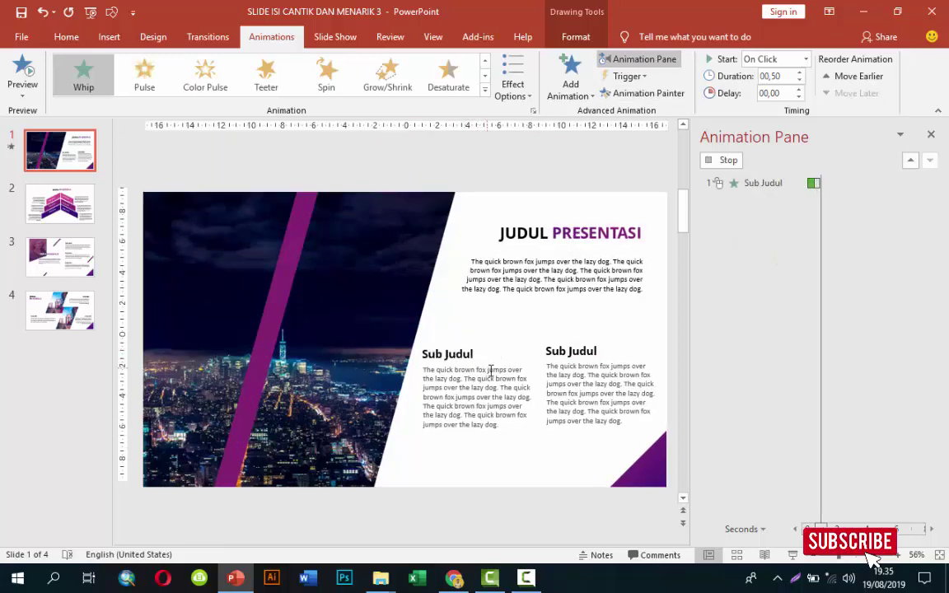
left_click(533, 284)
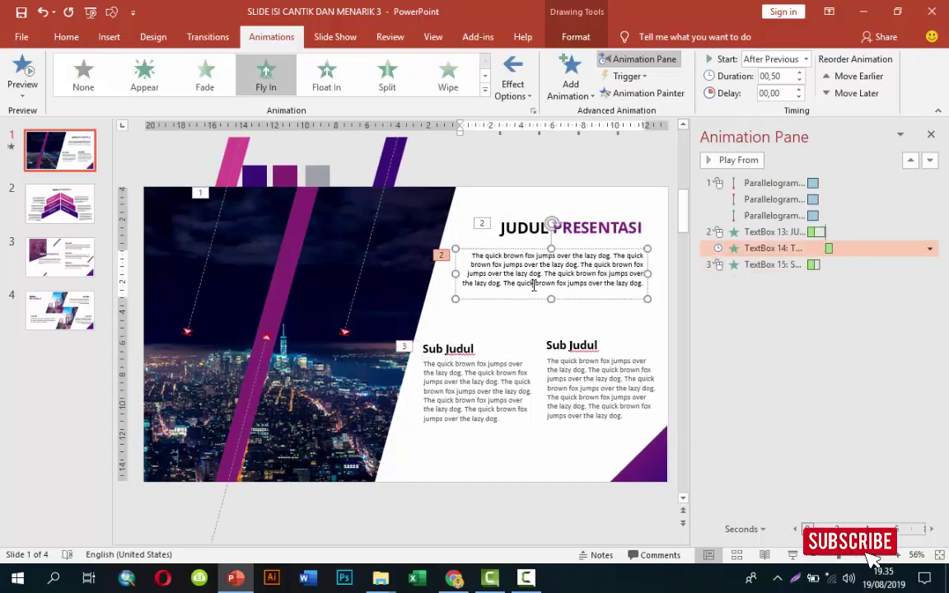
left_click(630, 93)
left_click(492, 363)
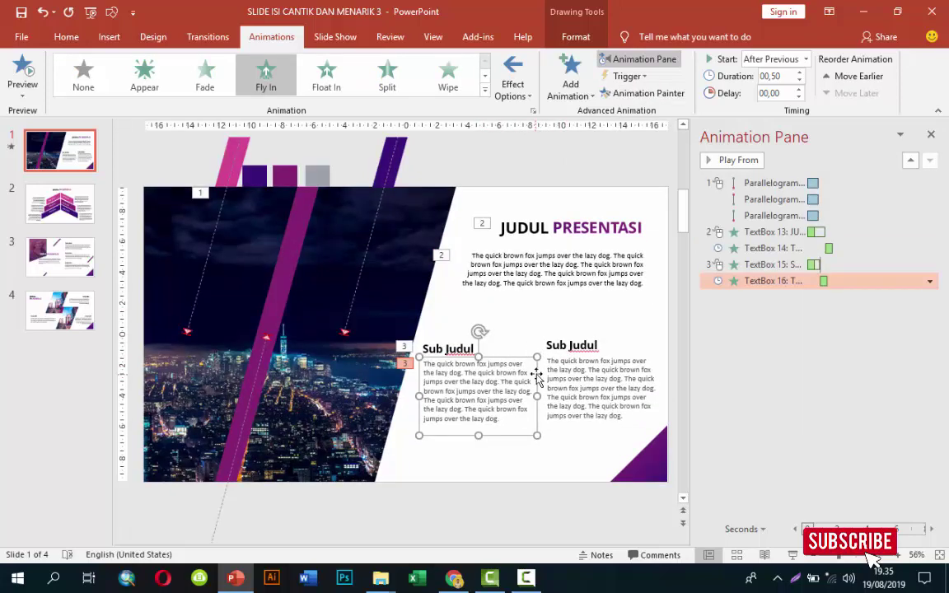
left_click(514, 75)
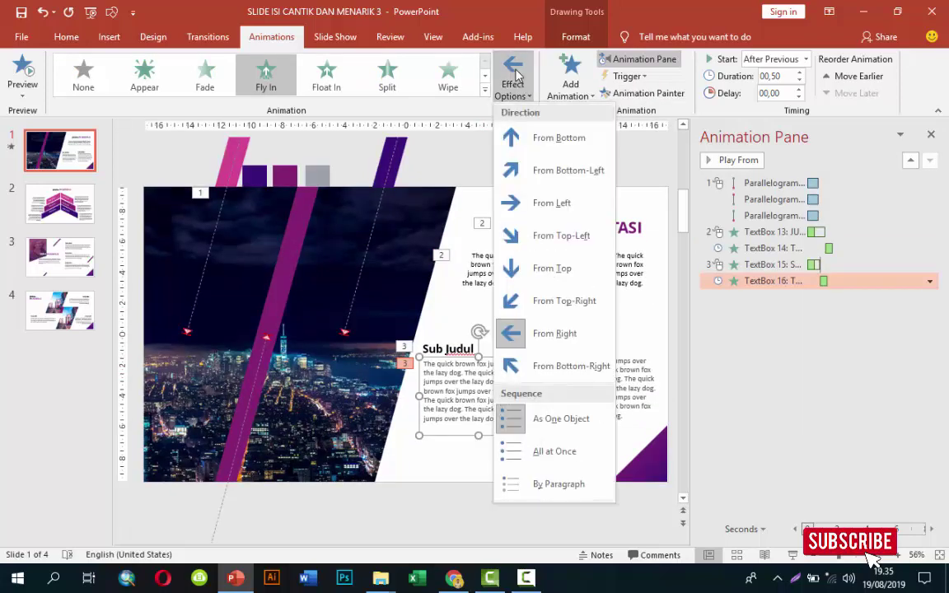
left_click(524, 205)
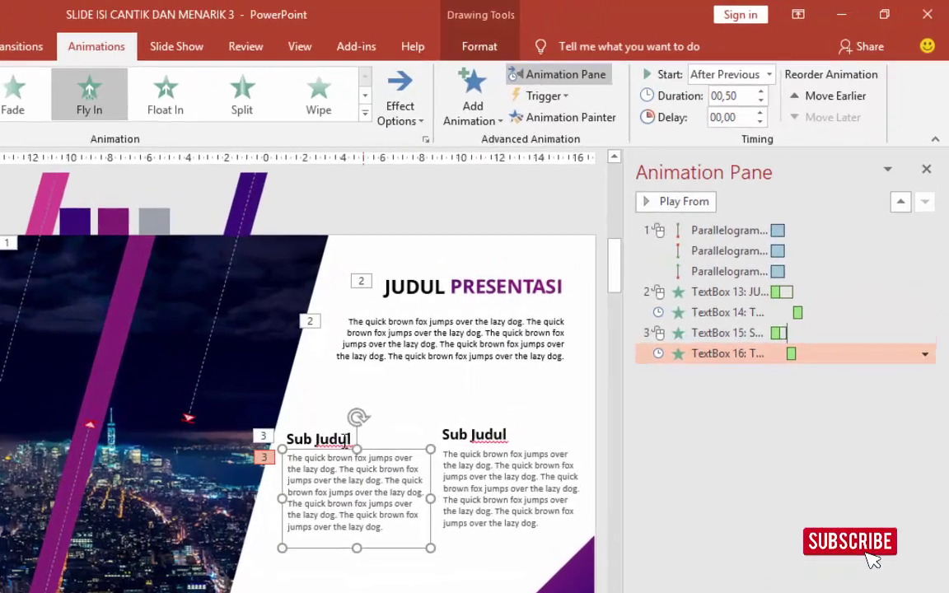
- Copy the heading and paragraph animations to the right Sub Judul, set its direction, then go to slide 2
left_click(766, 265)
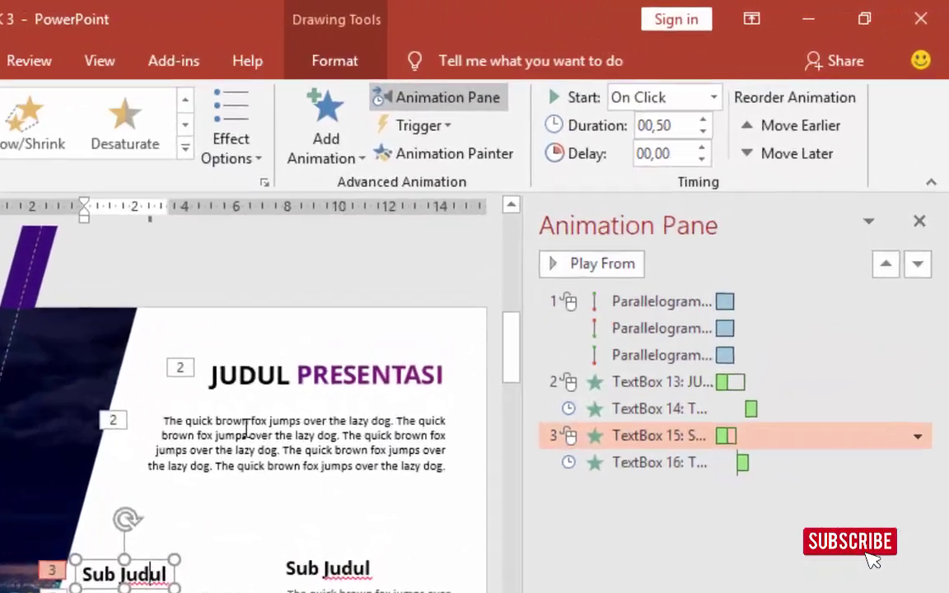
left_click(436, 153)
left_click(567, 354)
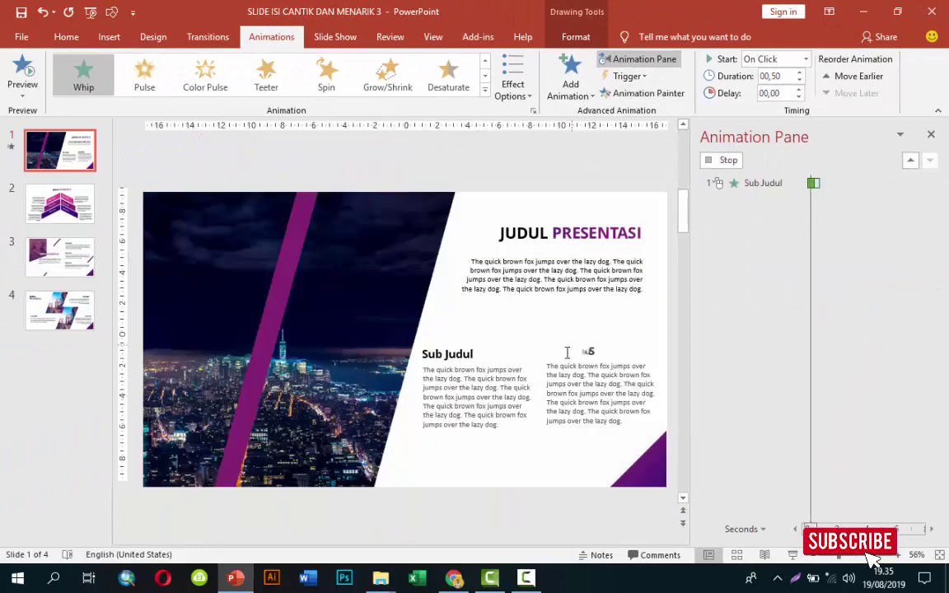
left_click(500, 356)
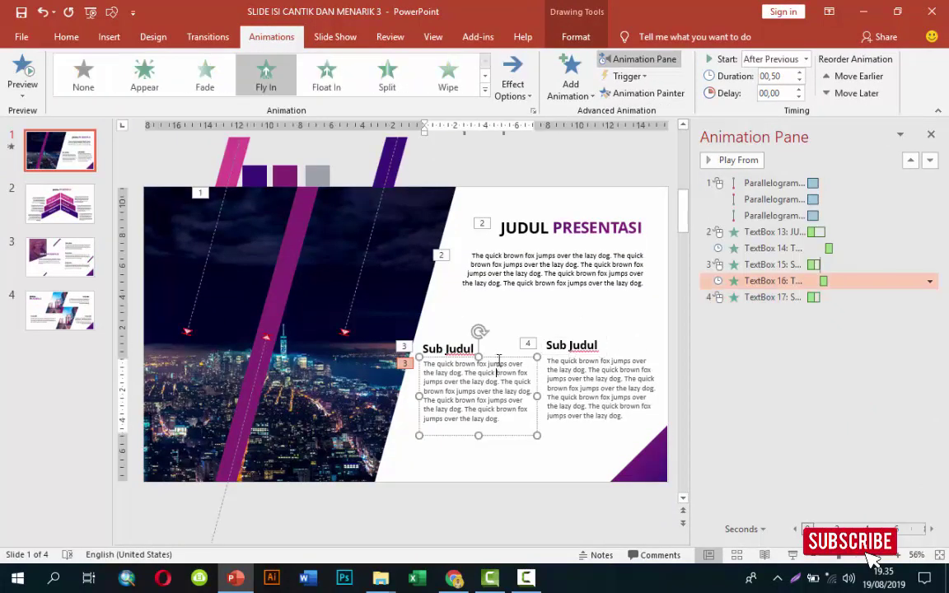
left_click(646, 93)
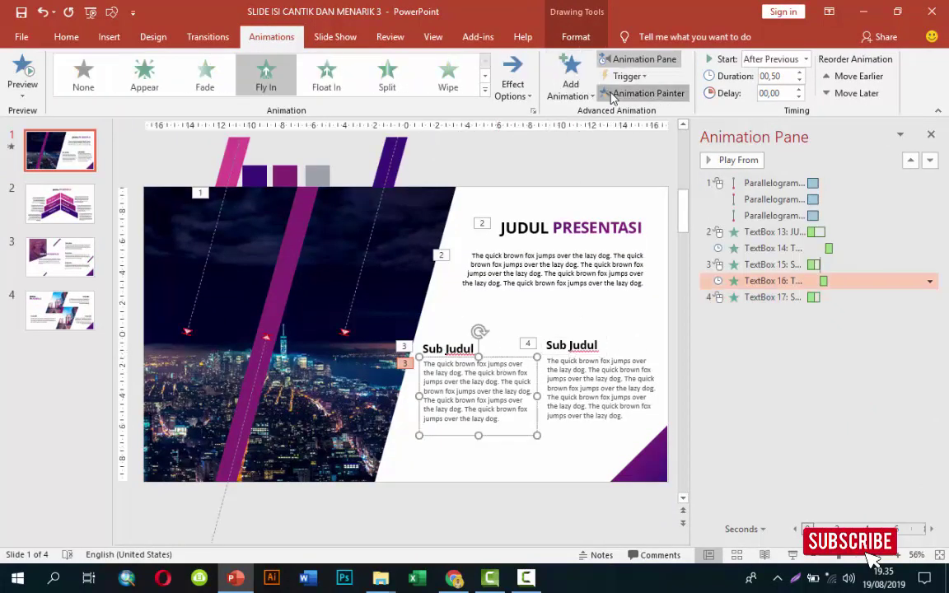
left_click(600, 371)
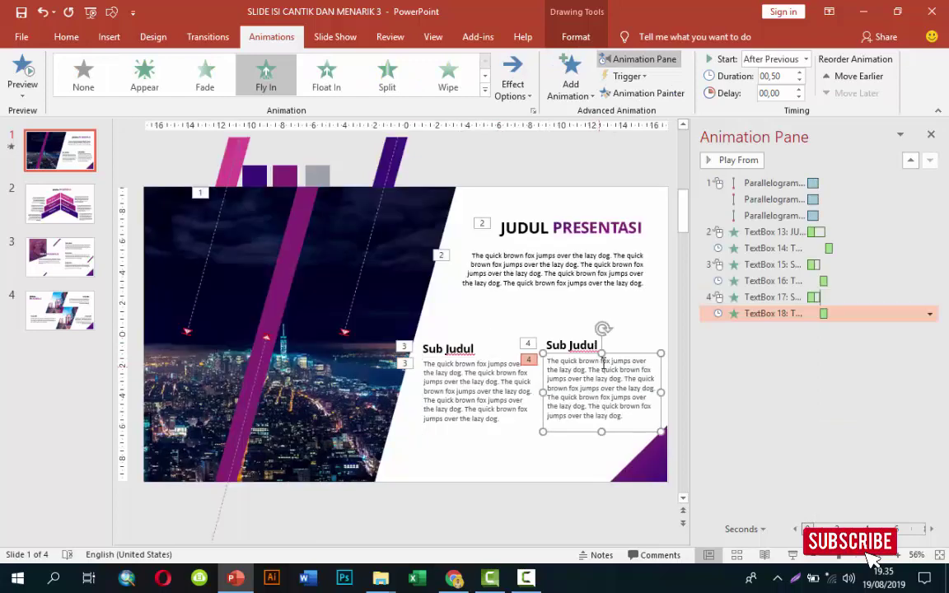
left_click(512, 82)
left_click(547, 297)
key("Page_Down")
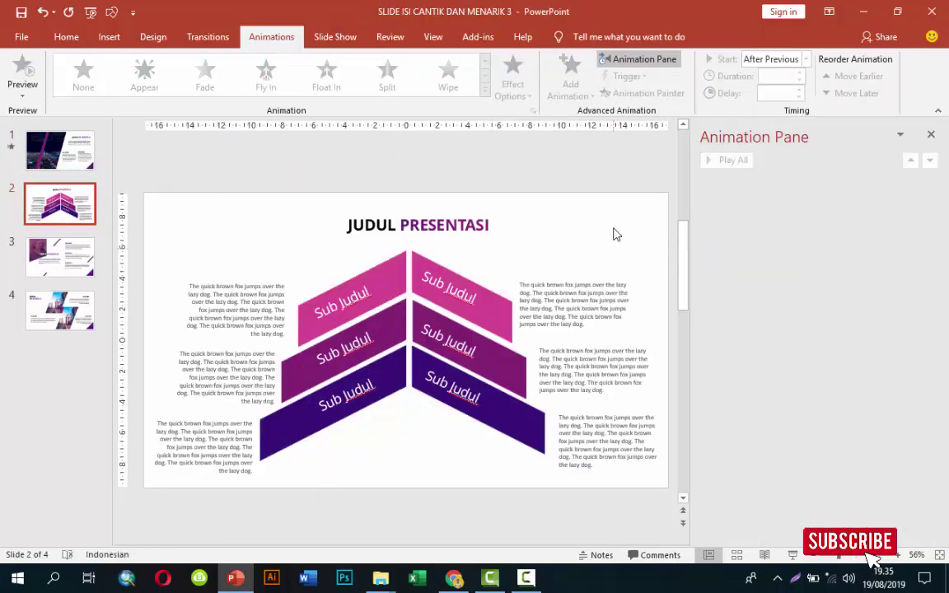
- Give slide 2's JUDUL PRESENTASI title a Whip entrance sequenced As One Object
left_click(453, 216)
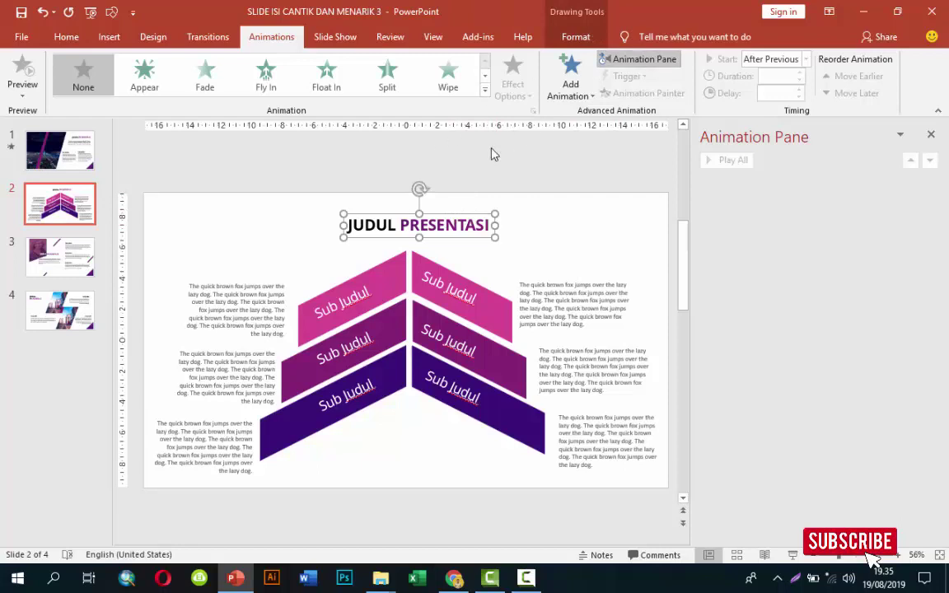
left_click(568, 83)
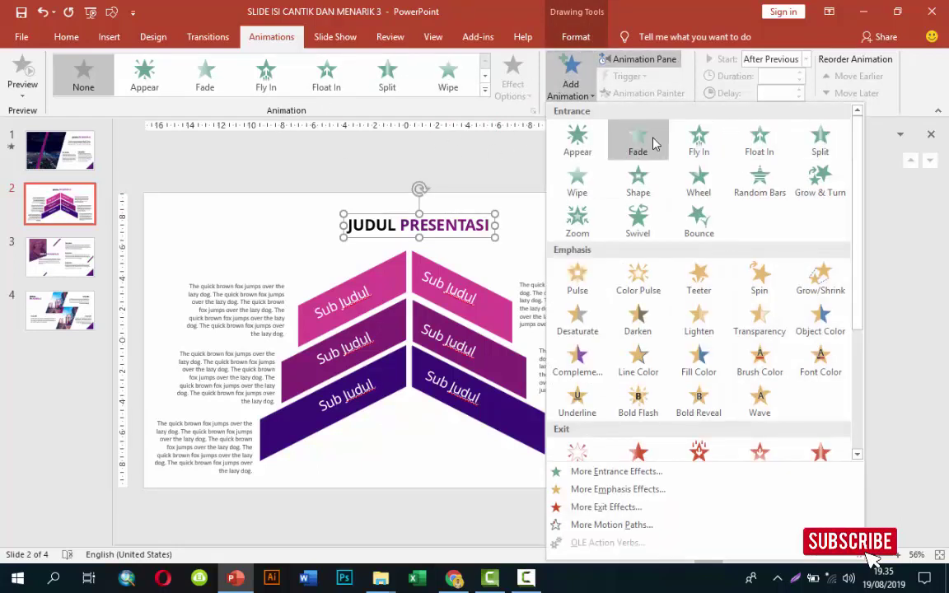
left_click(635, 471)
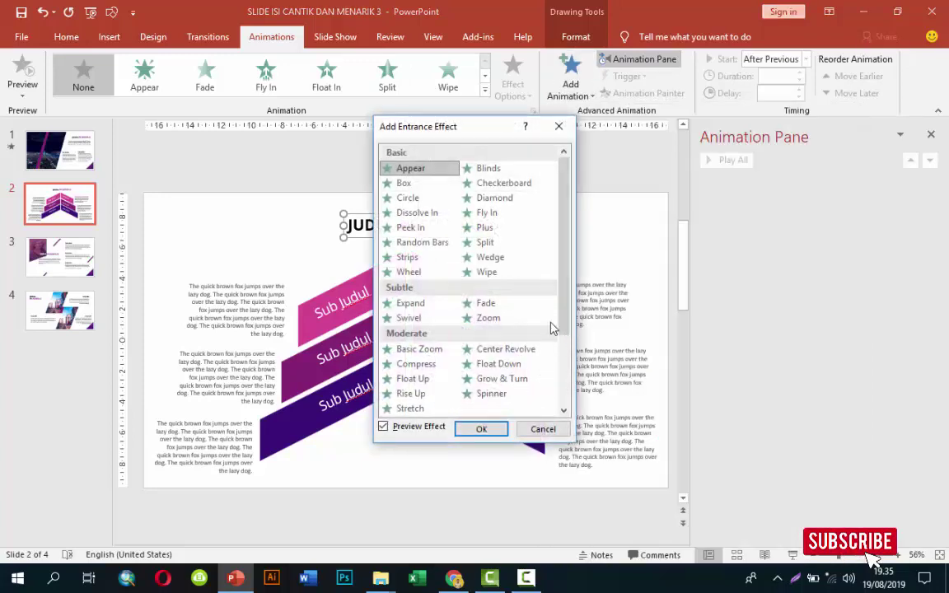
scroll(437, 370, "down", 5)
left_click(410, 408)
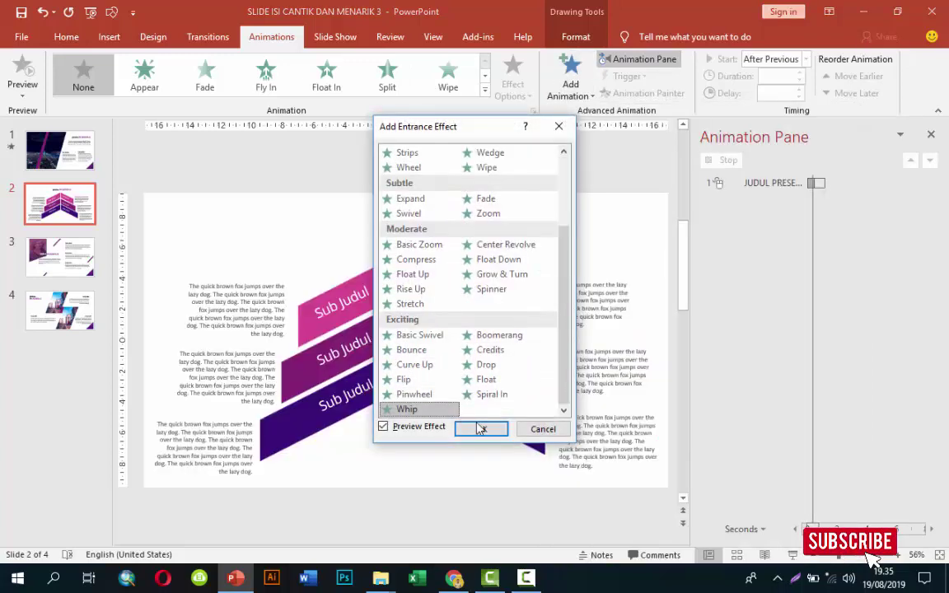
left_click(482, 429)
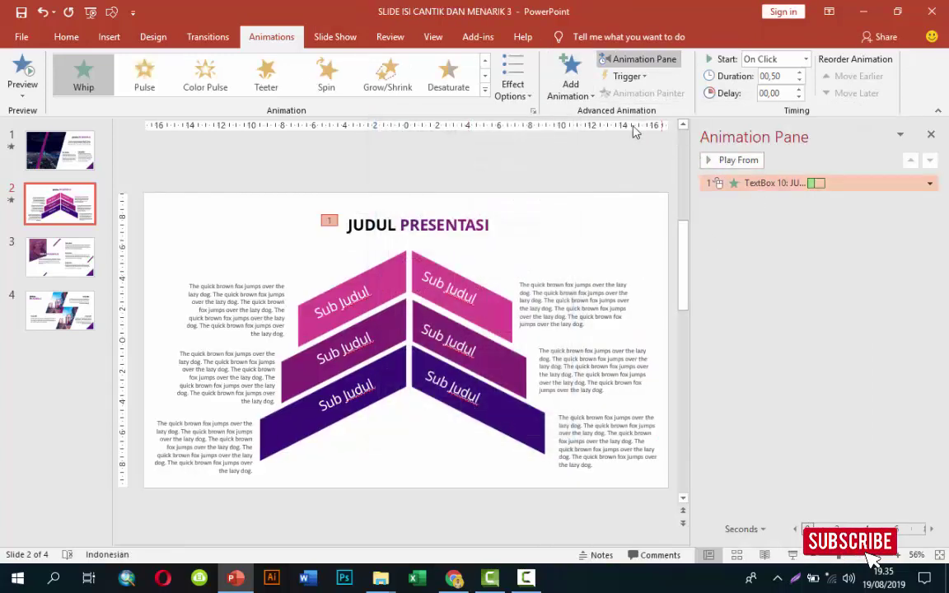
left_click(528, 81)
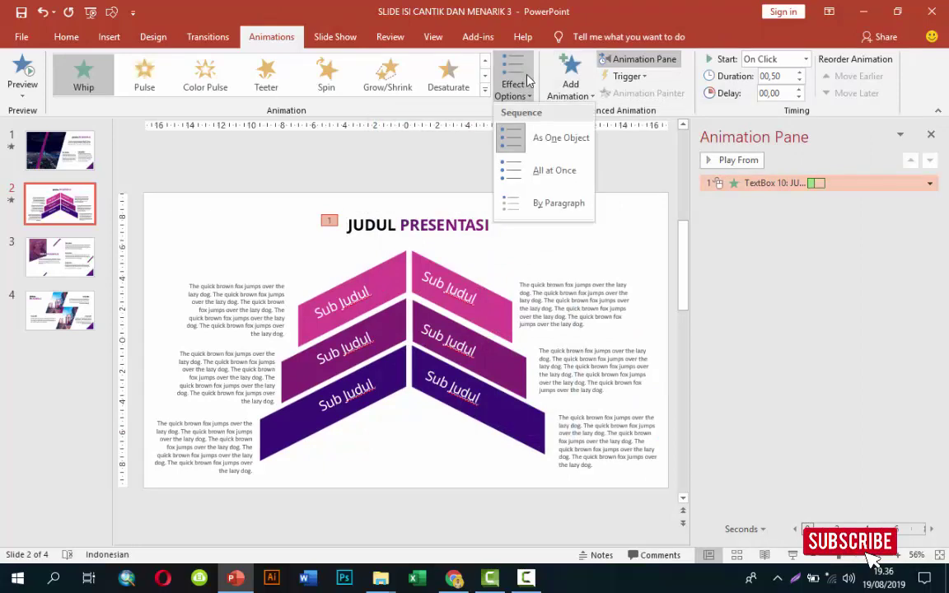
left_click(566, 150)
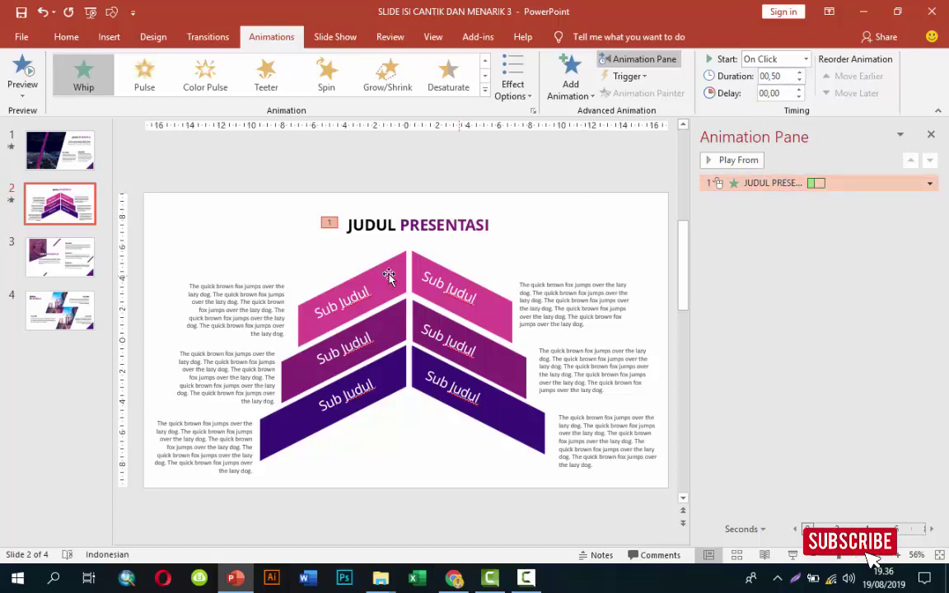
left_click(342, 304)
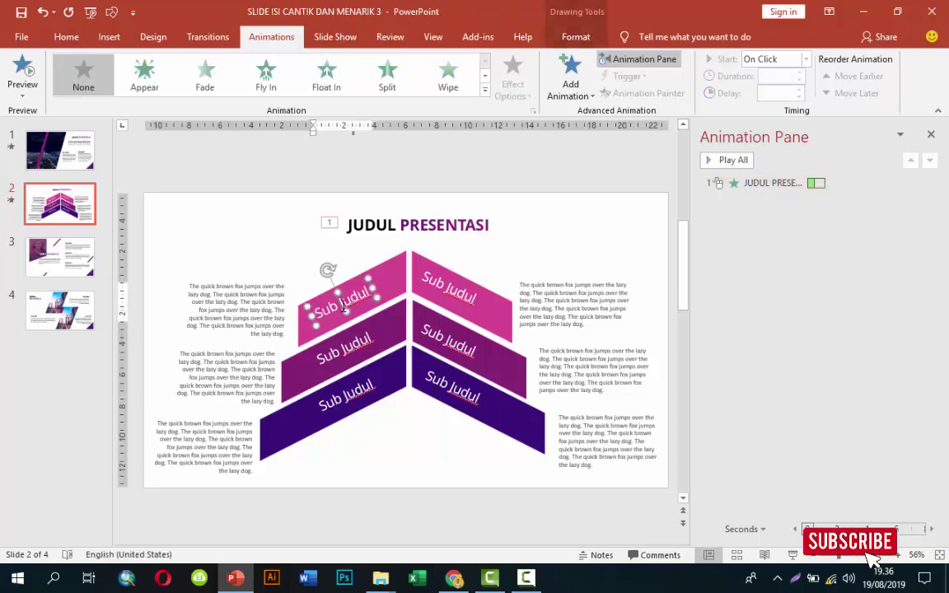
- Select the whole top-left pink chevron group with its Sub Judul label
left_click(396, 278, "shift")
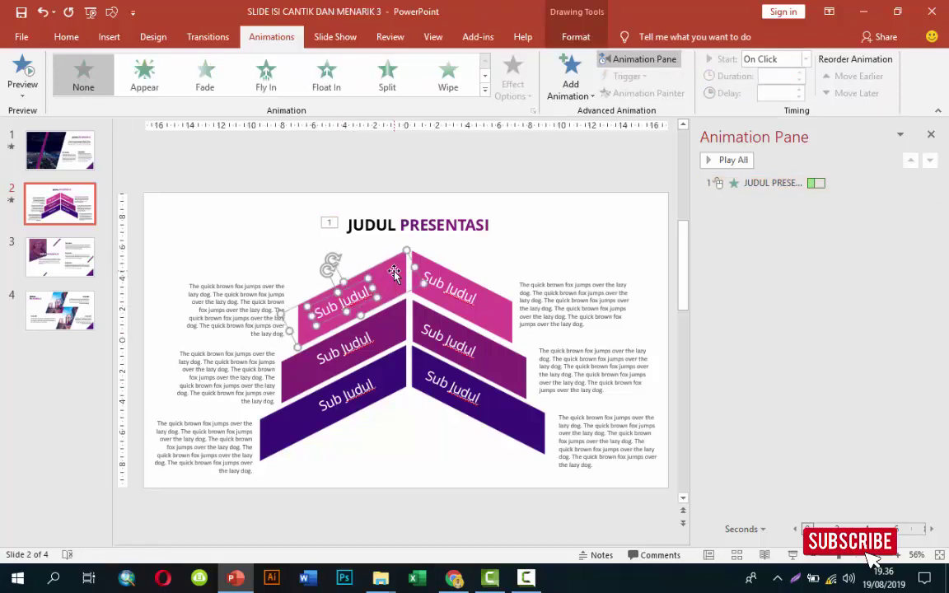
left_click(393, 275)
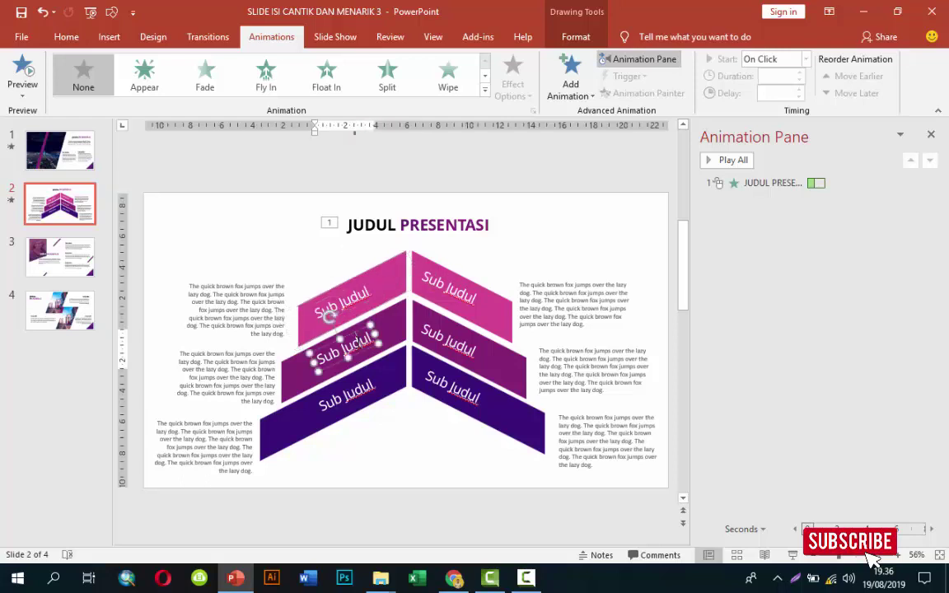
left_click(398, 317)
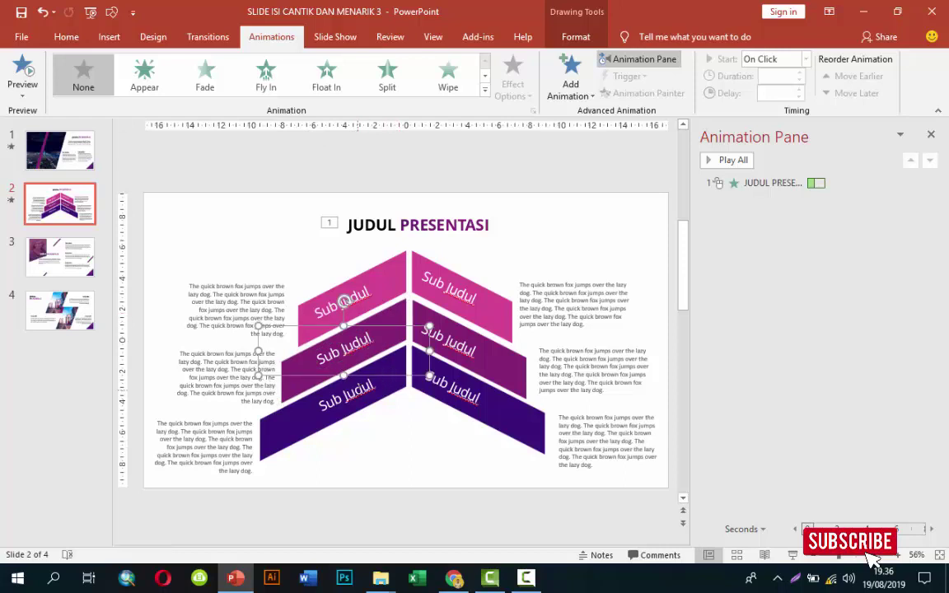
left_click(396, 370)
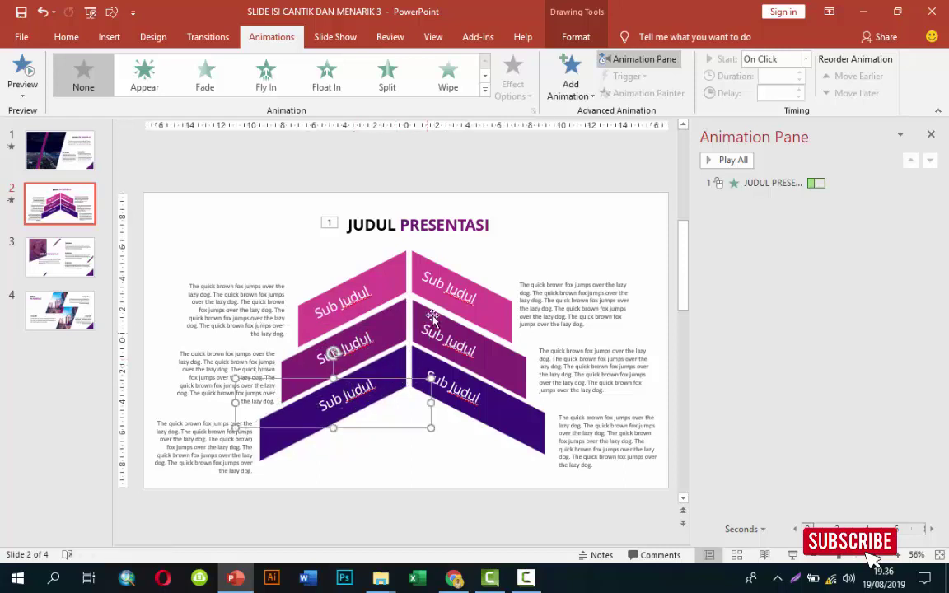
left_click(449, 271)
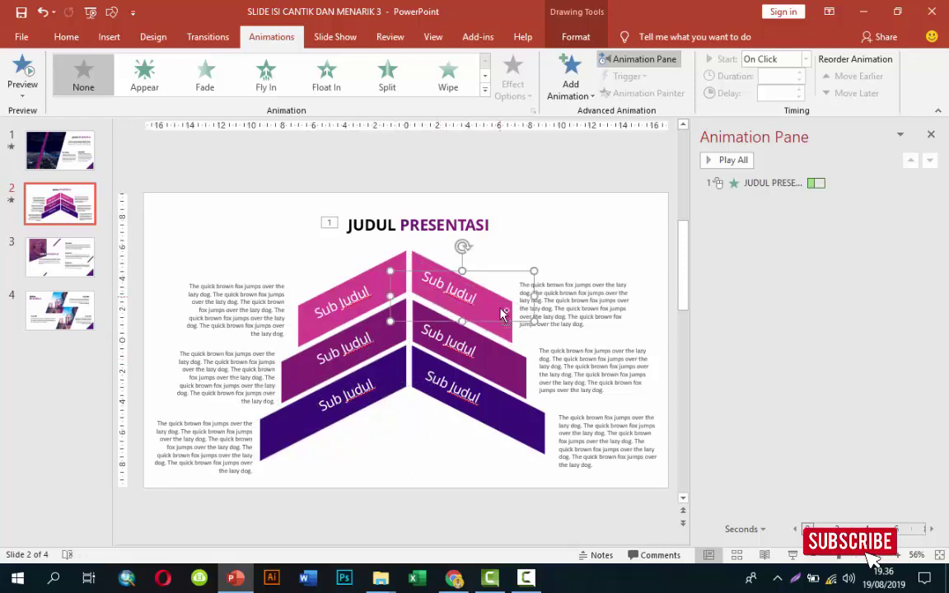
left_click(422, 318)
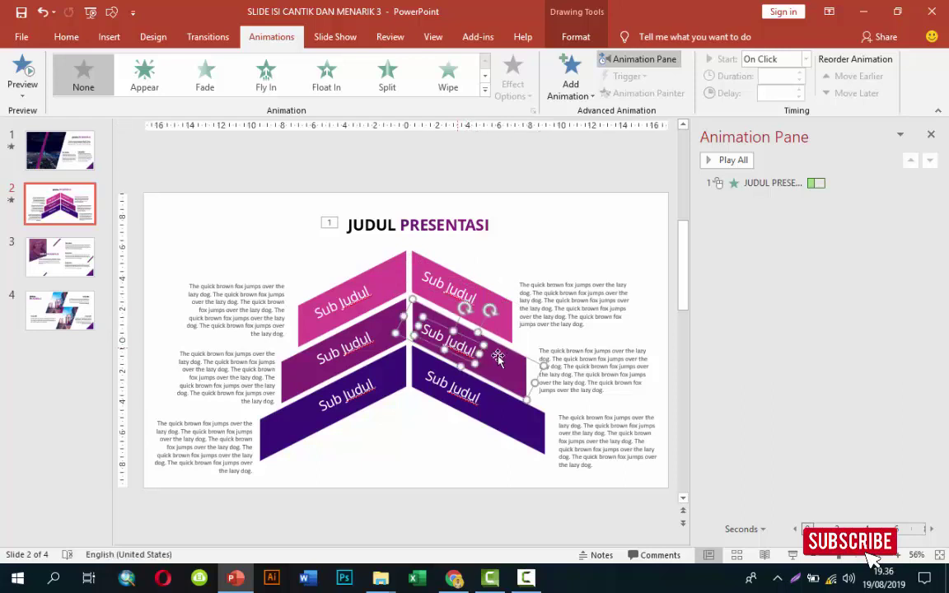
left_click(453, 383)
left_click(507, 404)
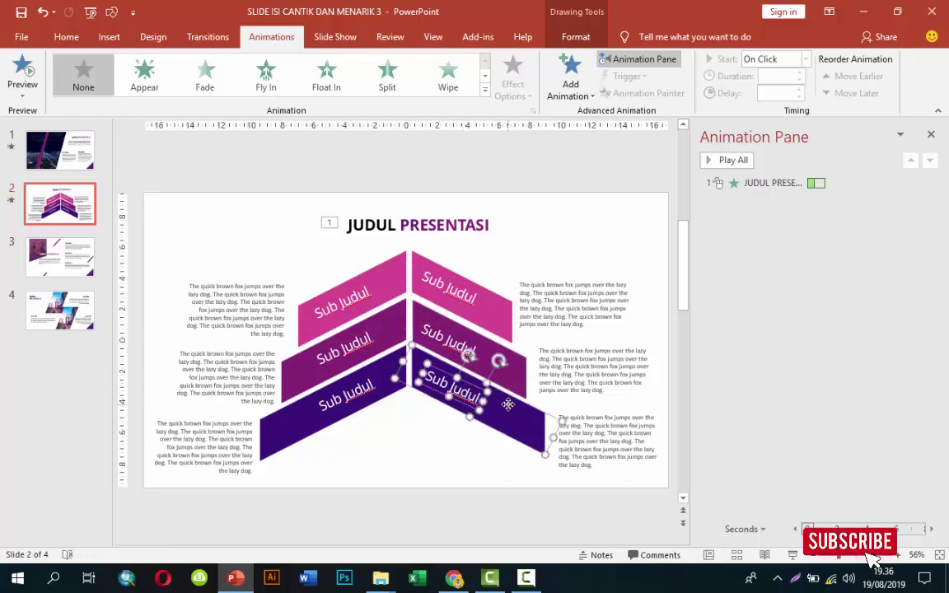
left_click(371, 287)
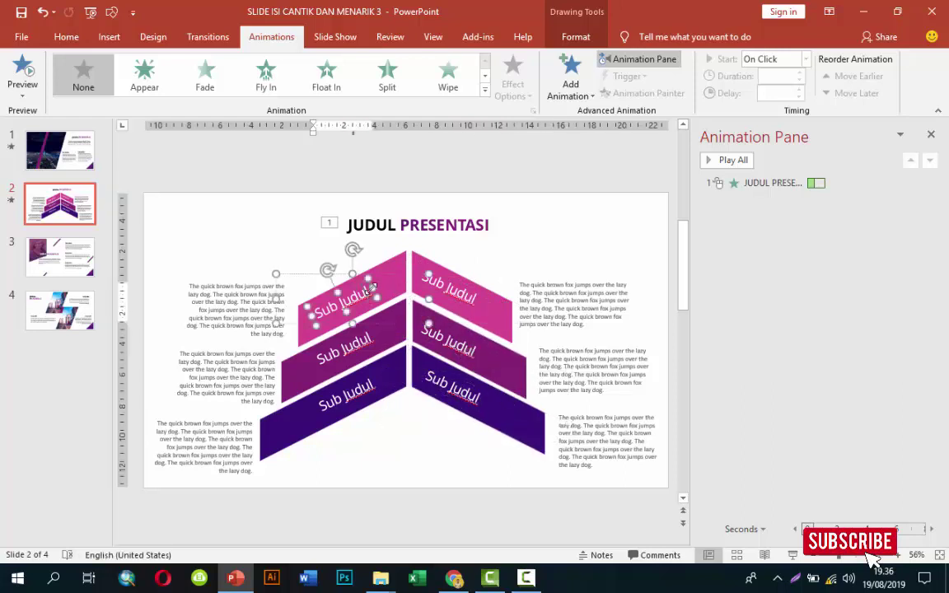
- Give the top-left chevron group a Wipe entrance coming From Right
left_click(570, 82)
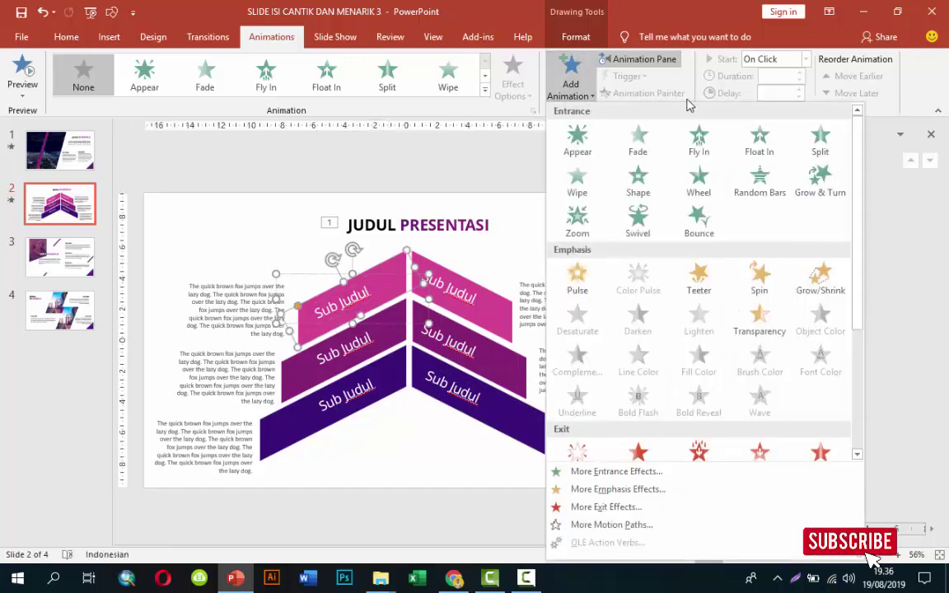
left_click(577, 179)
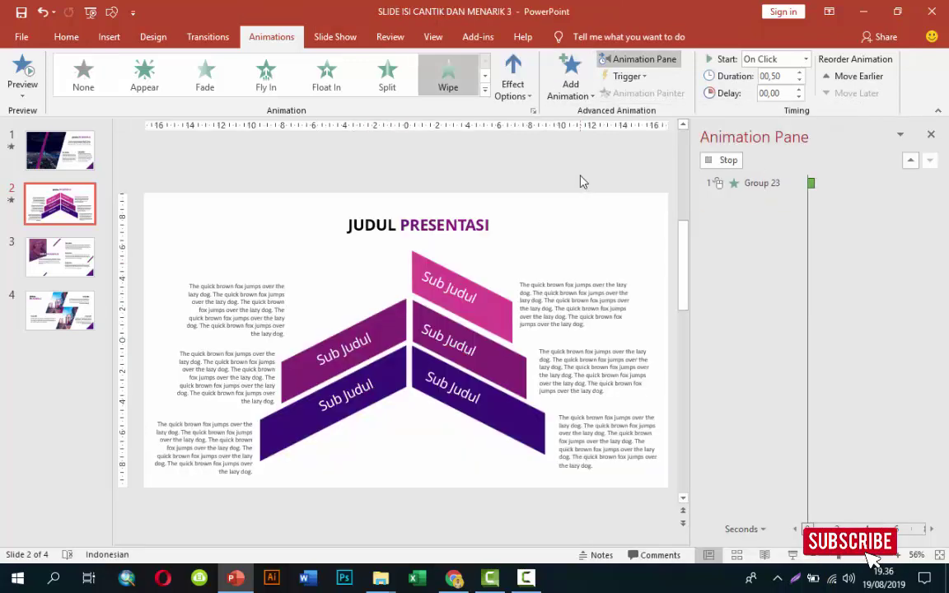
left_click(524, 66)
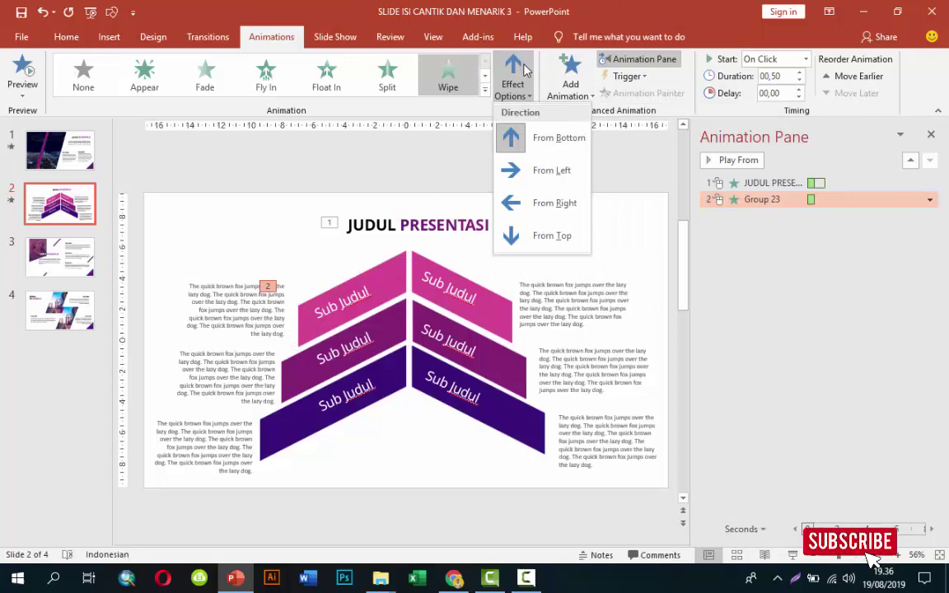
left_click(540, 203)
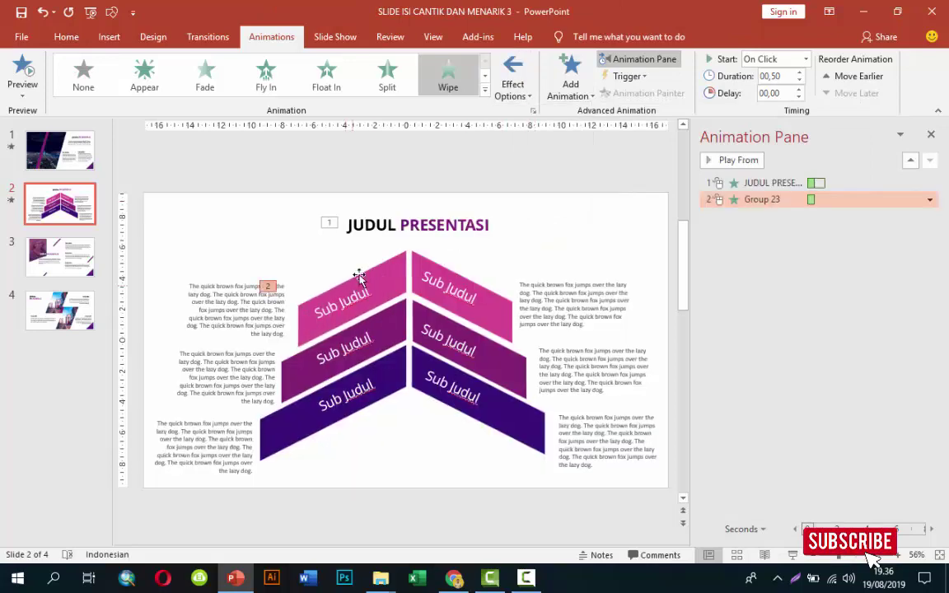
left_click(238, 281)
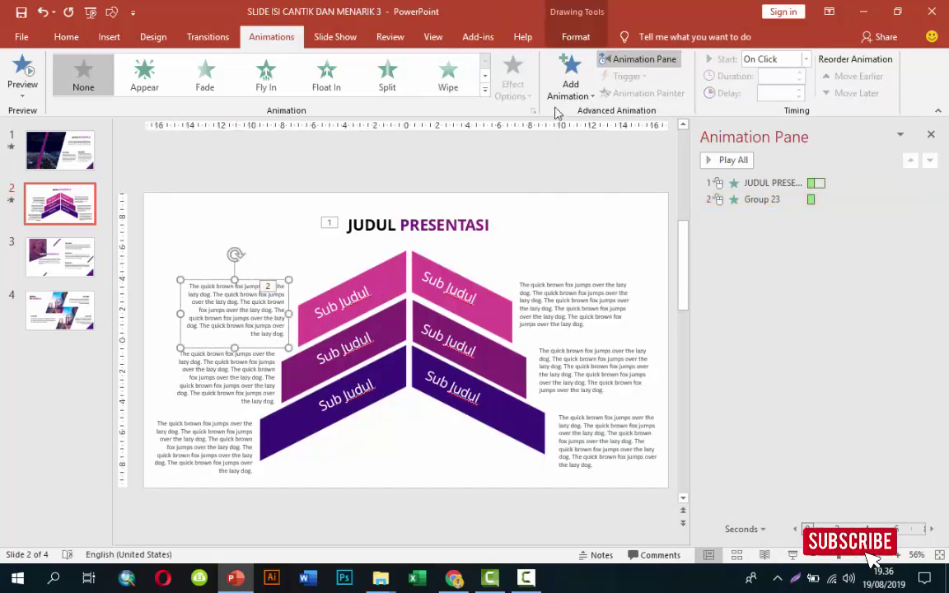
- Give the top-left paragraph an Expand entrance from More Entrance Effects
left_click(570, 82)
left_click(593, 475)
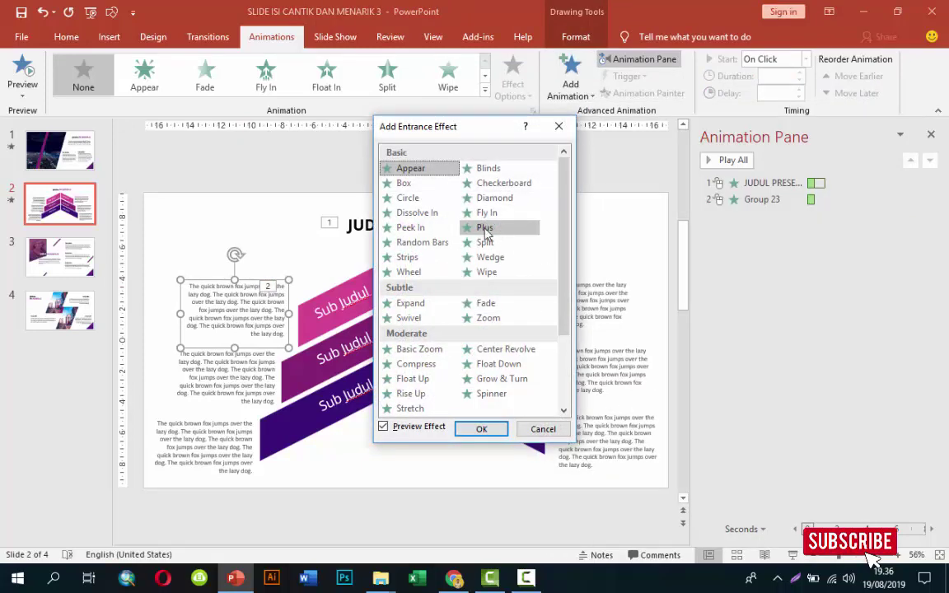
left_click(417, 306)
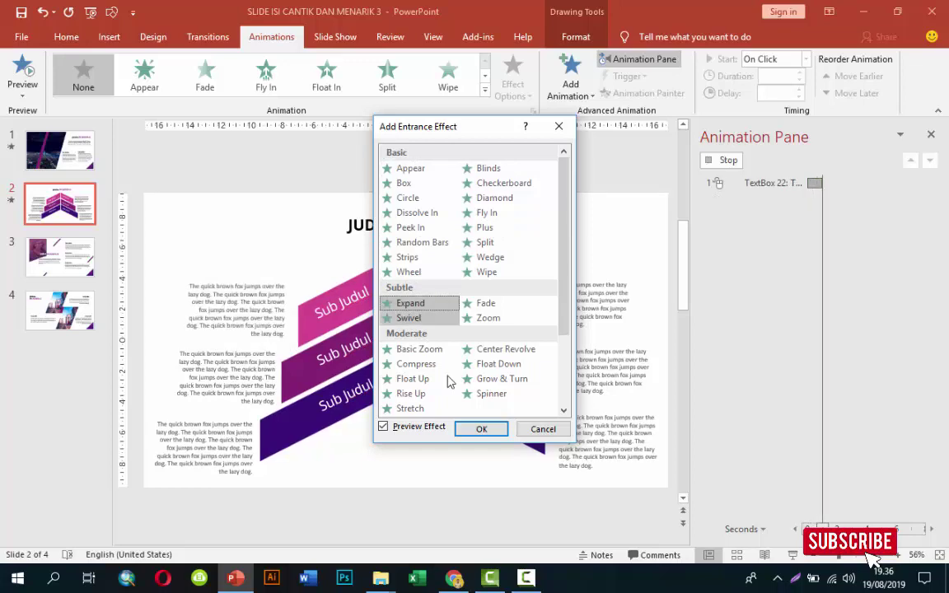
left_click(480, 429)
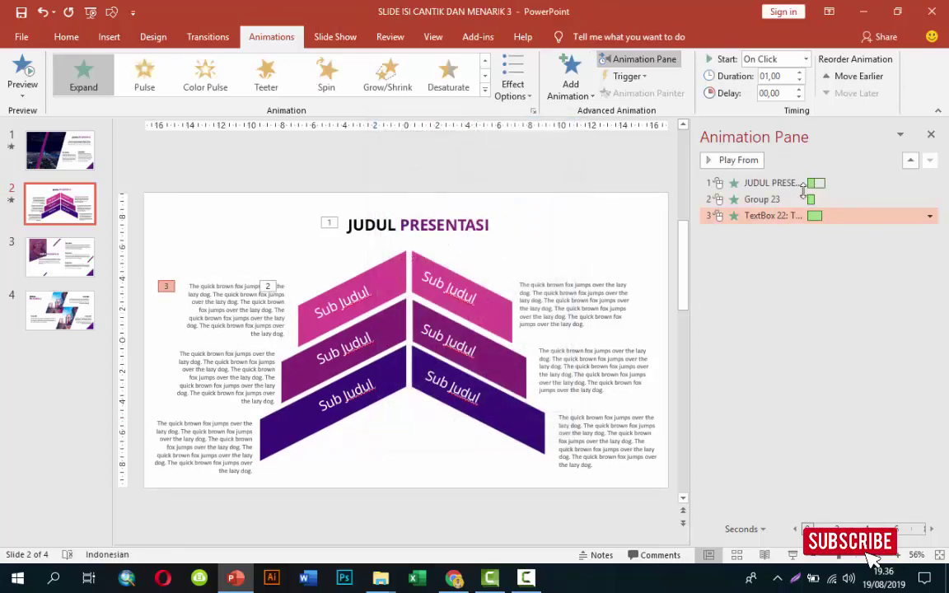
- Set the Expand to start After Previous with a 00,50 duration, then preview from the chevron's wipe
left_click(806, 60)
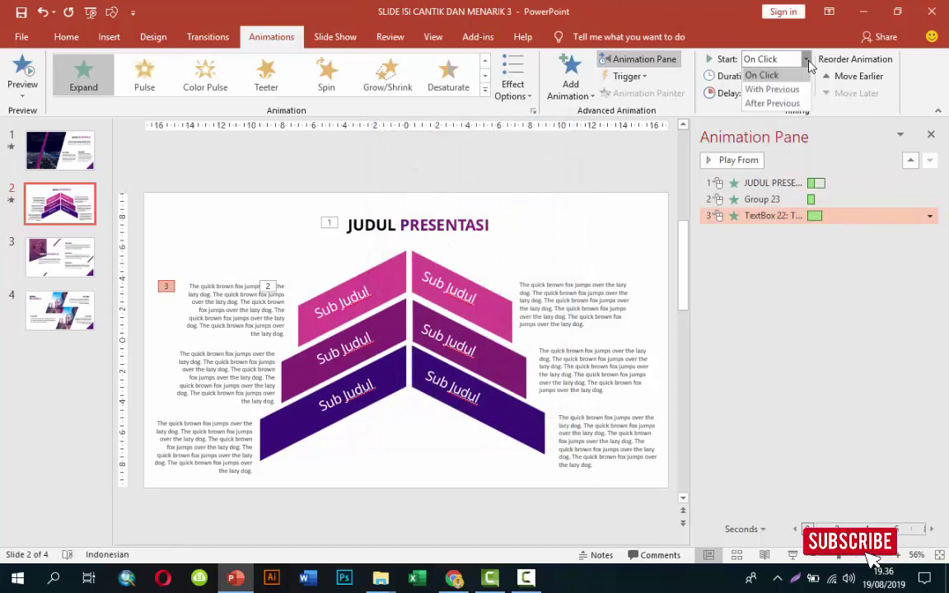
left_click(789, 105)
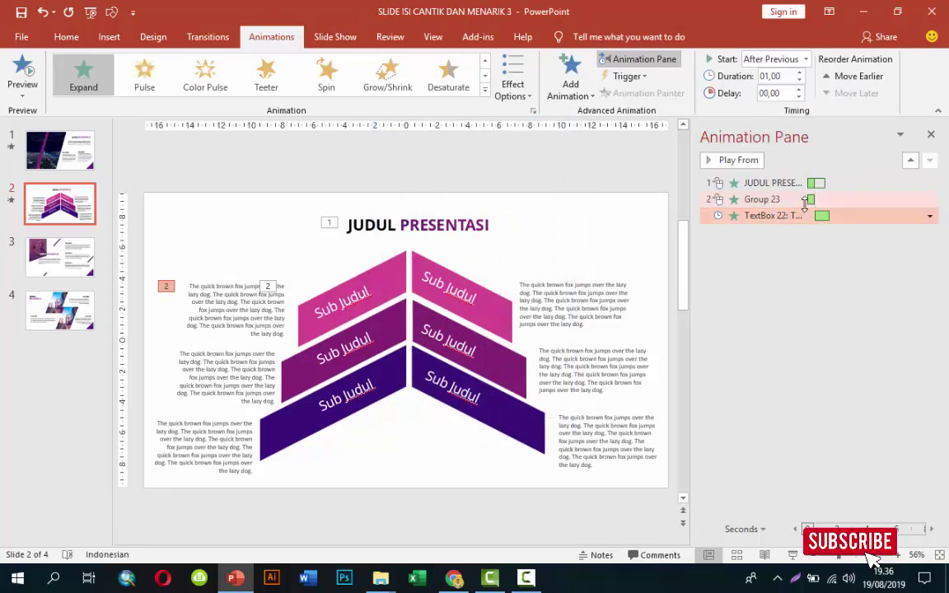
left_click(798, 199)
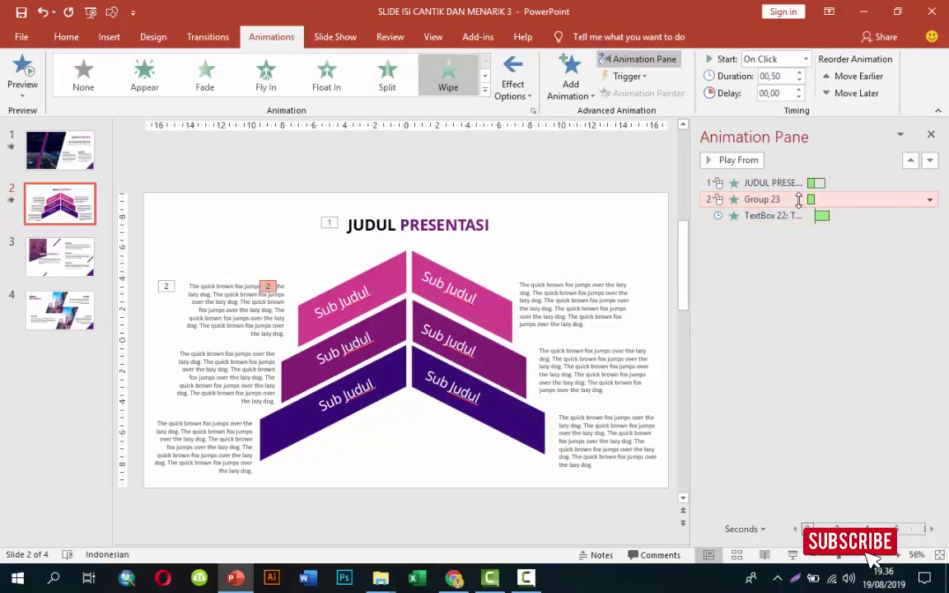
left_click(837, 216)
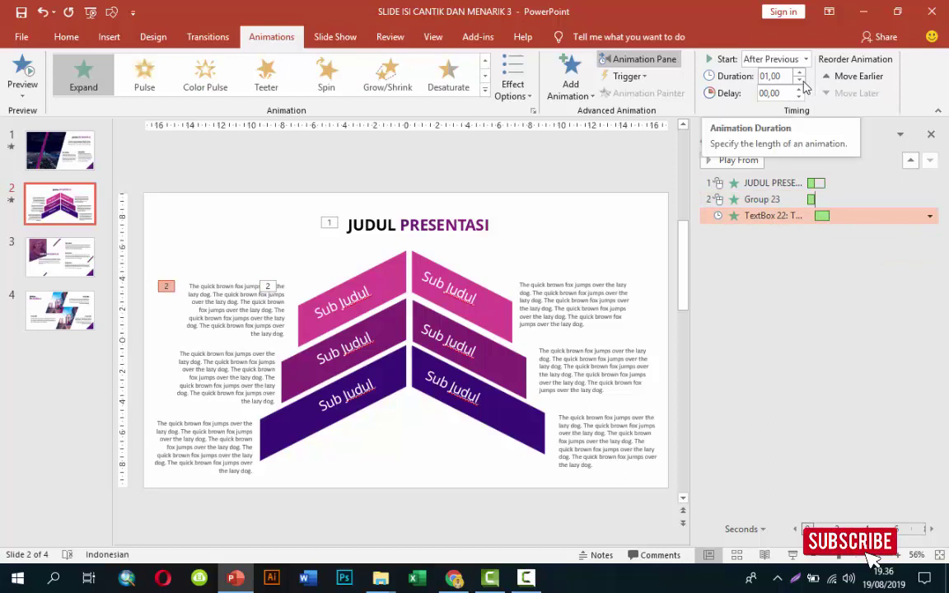
left_click(799, 80)
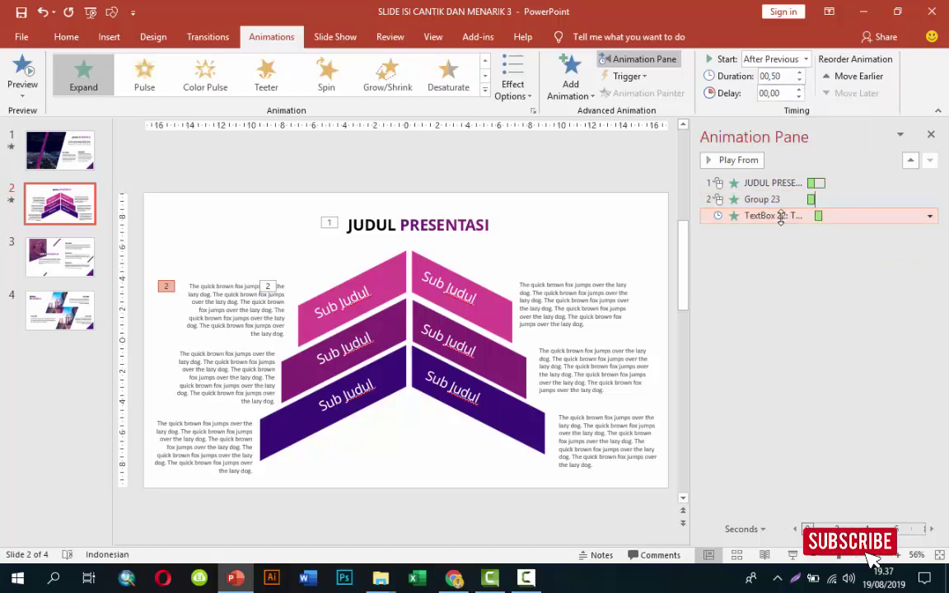
left_click(742, 199)
left_click(739, 162)
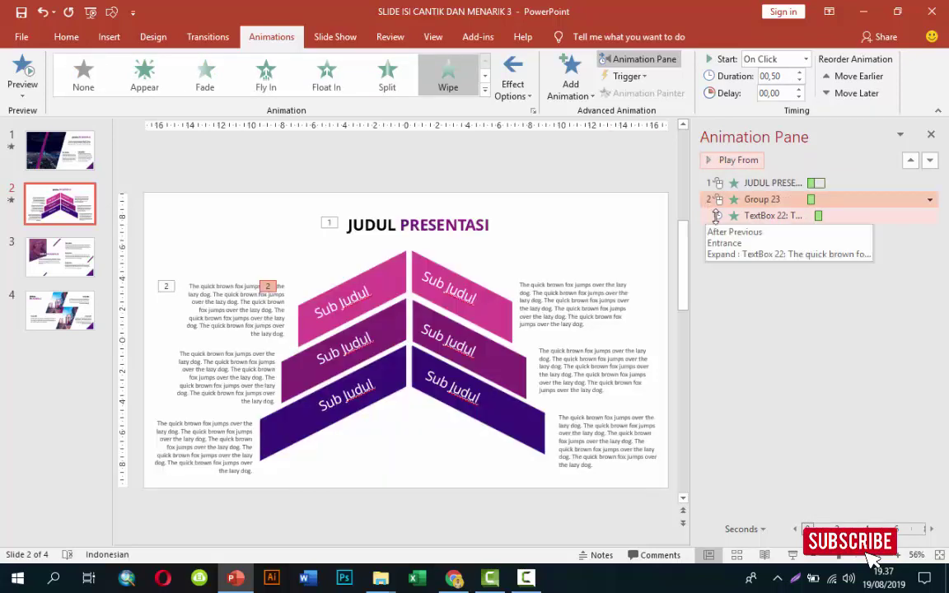
left_click(403, 278)
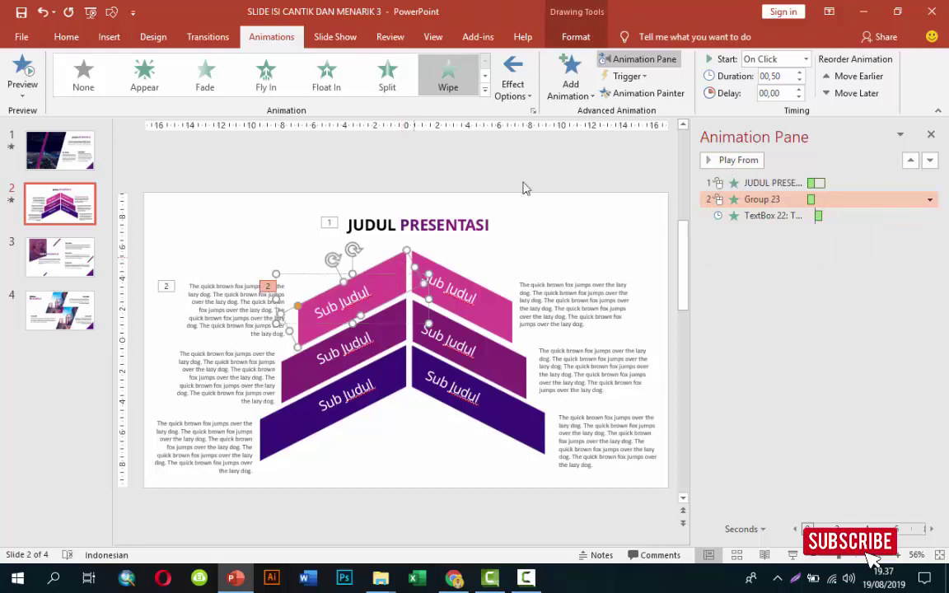
- Copy the Wipe and Expand animations onto the middle-left chevron and its paragraph with Animation Painter
left_click(631, 94)
left_click(392, 338)
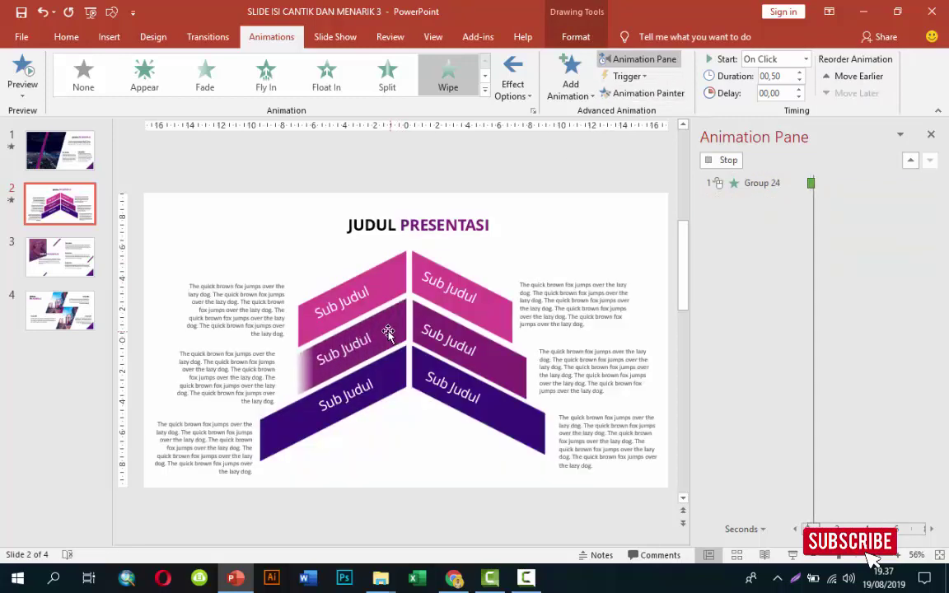
left_click(238, 287)
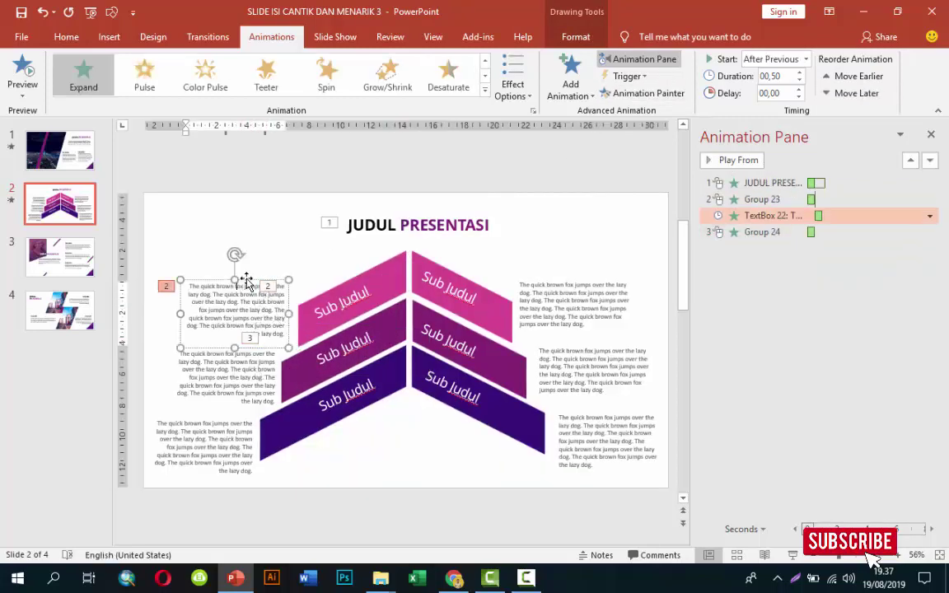
left_click(631, 93)
left_click(247, 377)
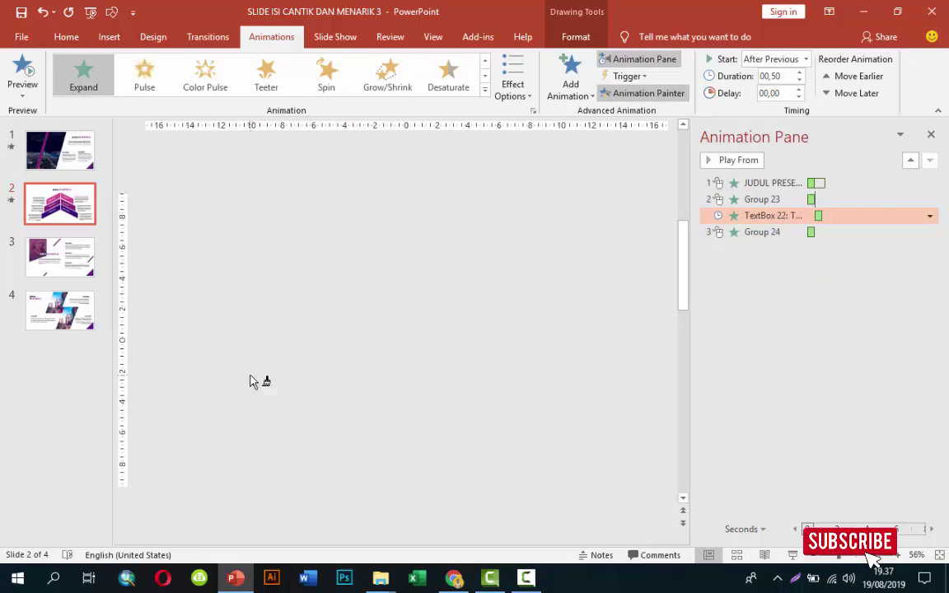
- Preview the Group 25 animation and give the bottom-left text the same Expand entrance
left_click(389, 337)
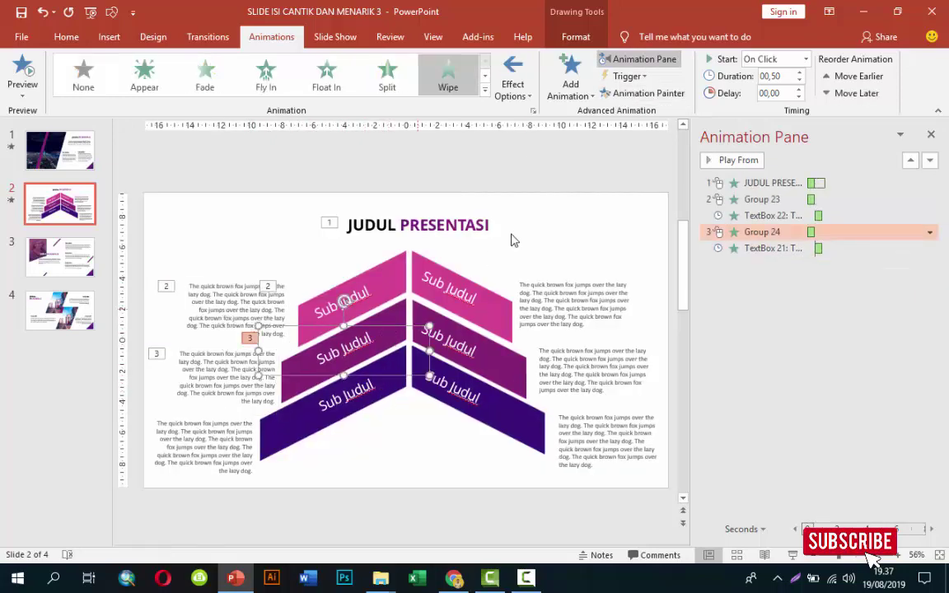
left_click(395, 314)
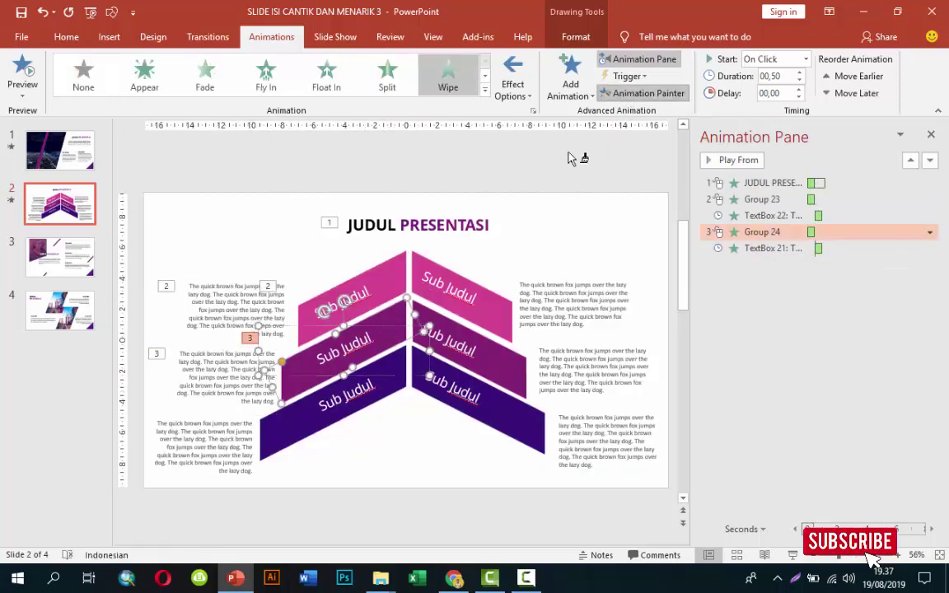
left_click(393, 394)
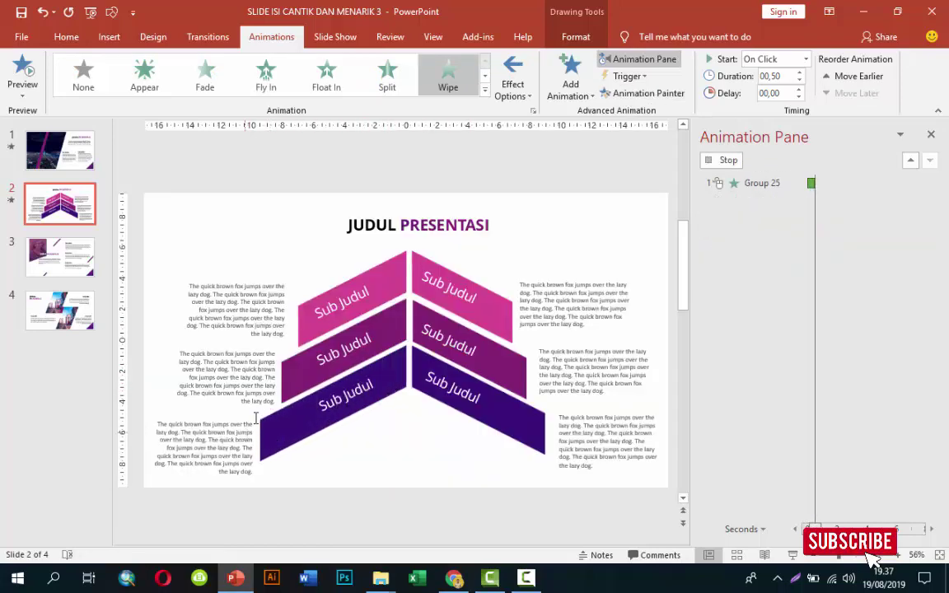
left_click(253, 369)
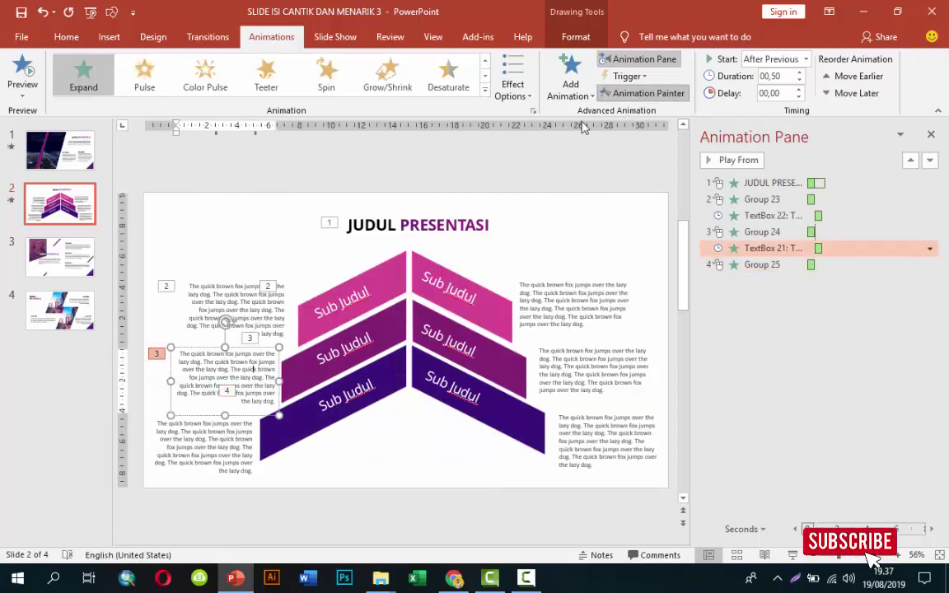
left_click(239, 436)
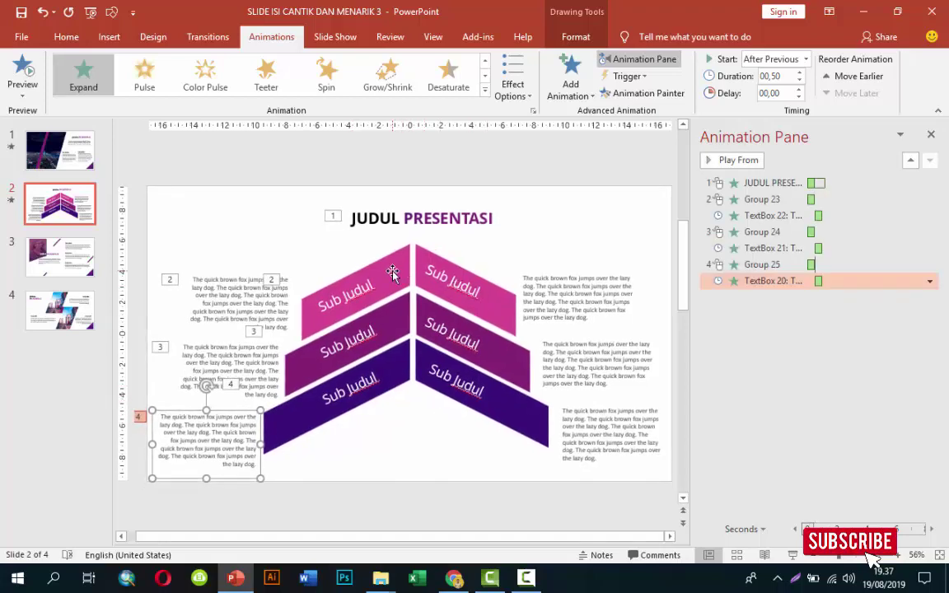
left_click(402, 262)
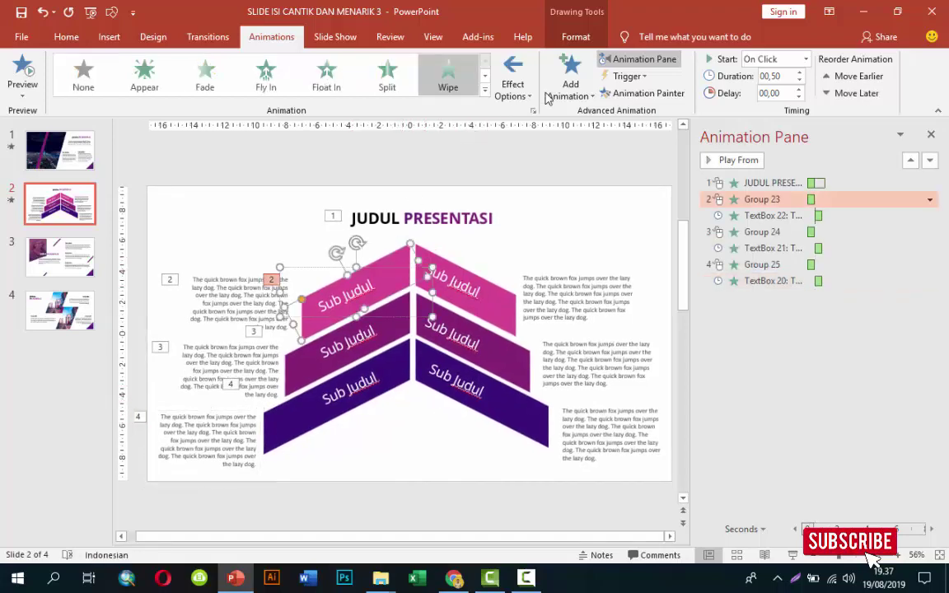
- Give the top-right chevron a Wipe From Left and its text the Expand entrance
left_click(635, 93)
left_click(467, 292)
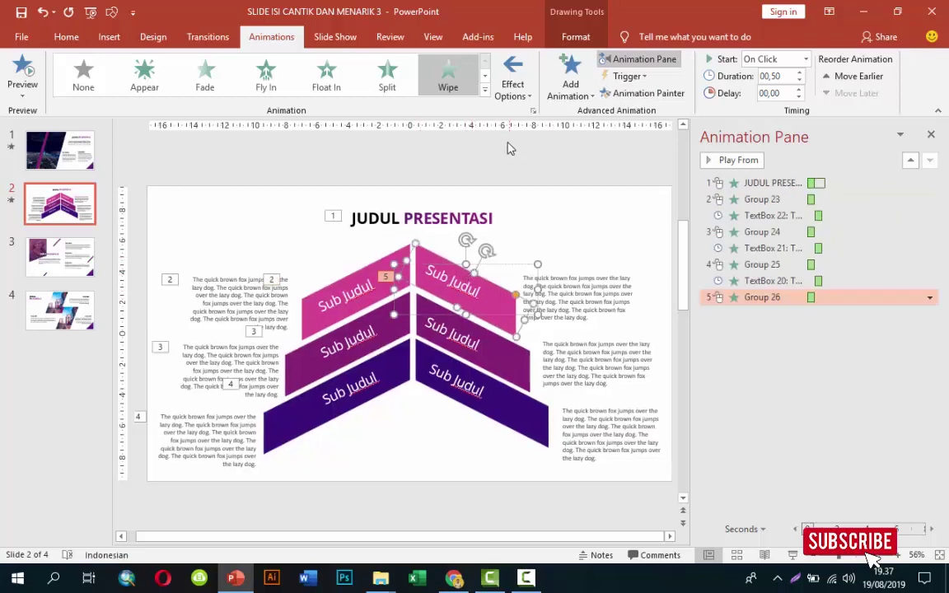
left_click(513, 80)
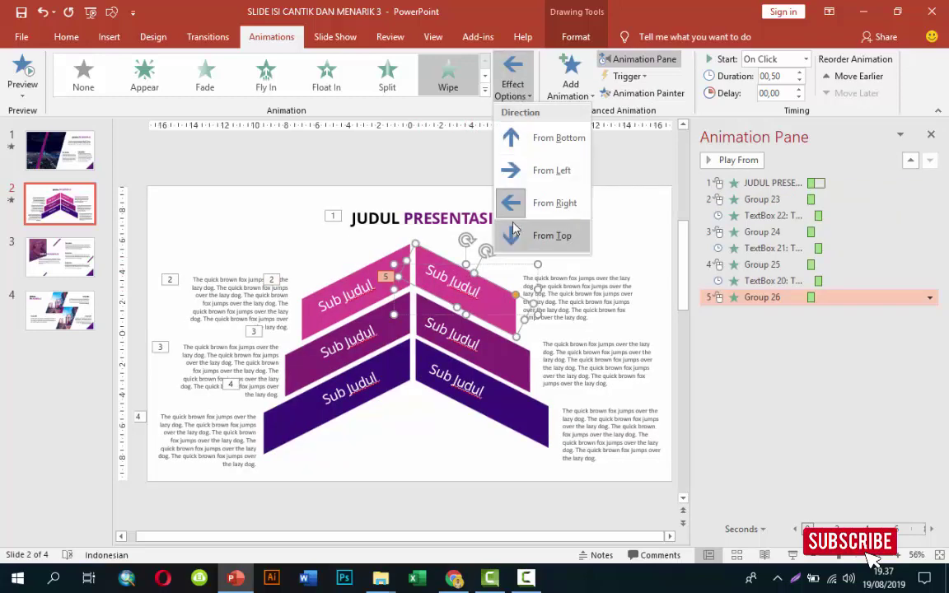
left_click(515, 170)
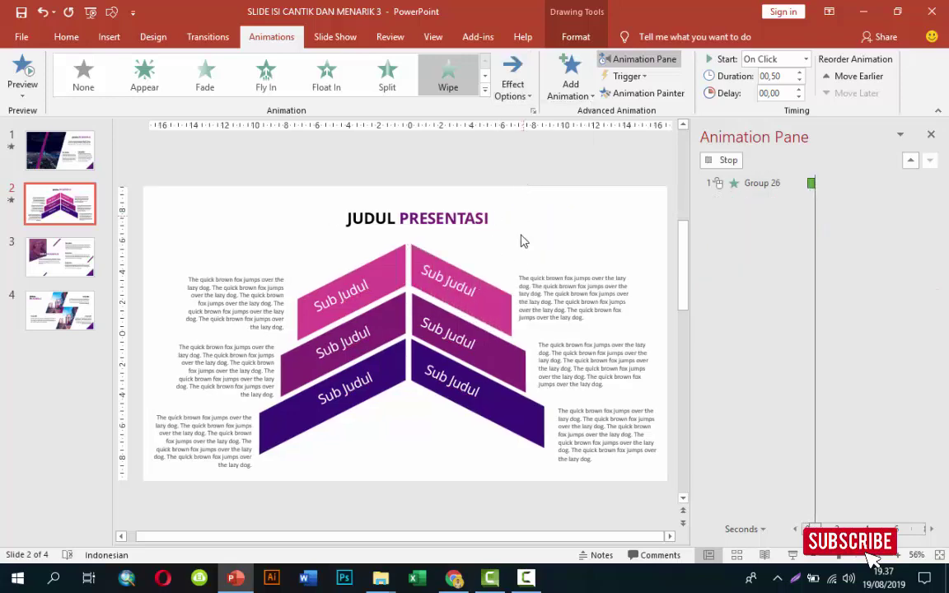
left_click(545, 277)
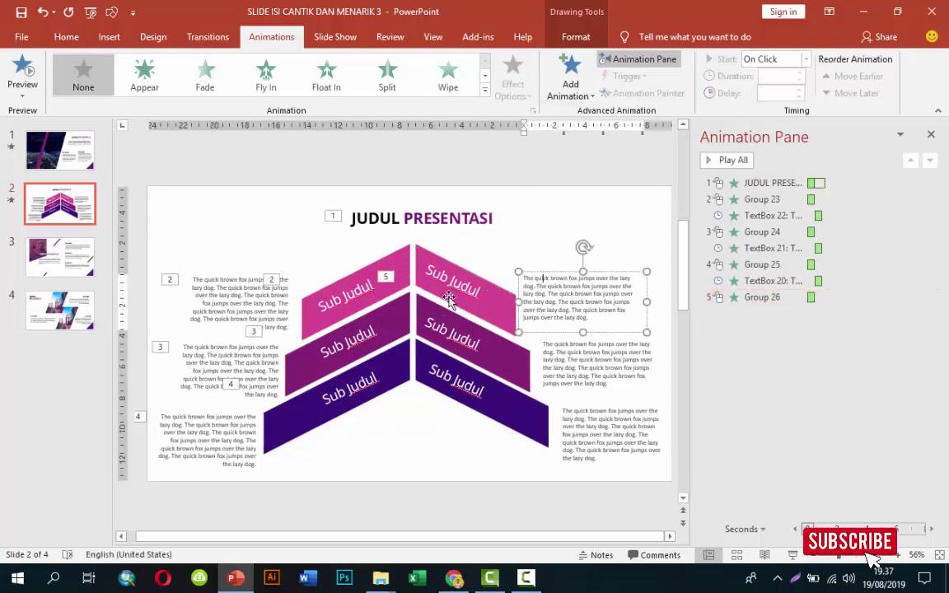
left_click(244, 282)
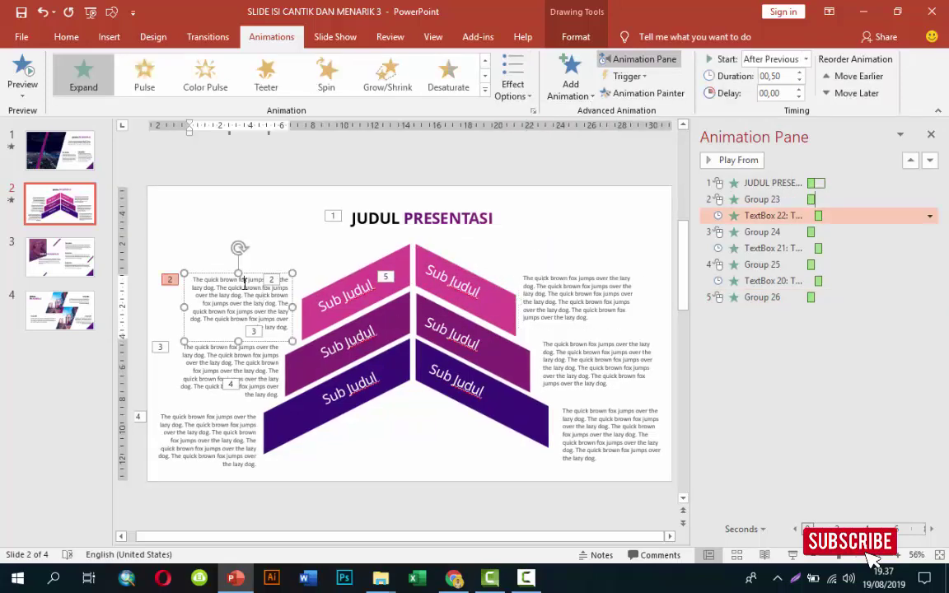
left_click(606, 93)
left_click(579, 291)
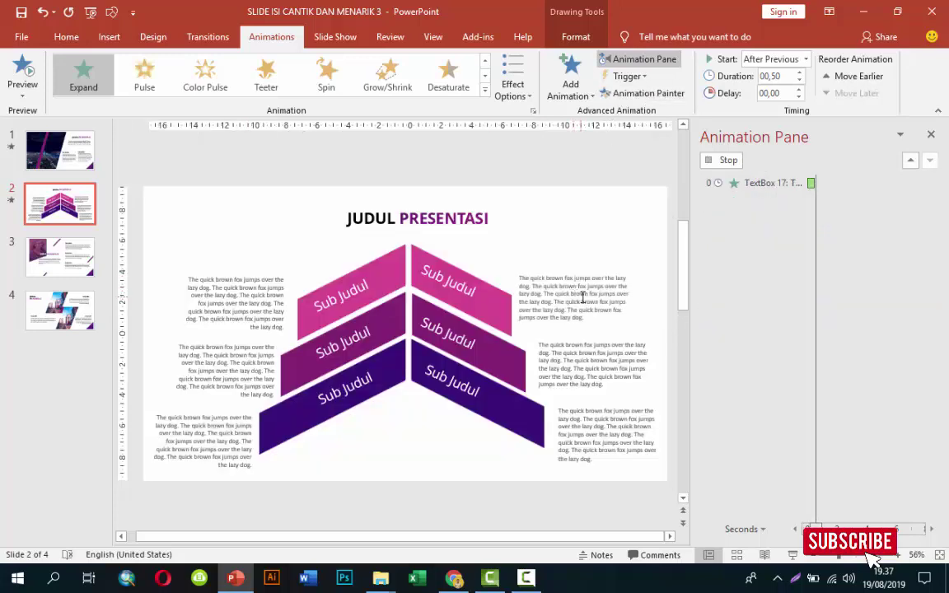
- Copy the Wipe and Expand animations onto the middle-right chevron and its text
left_click(493, 305)
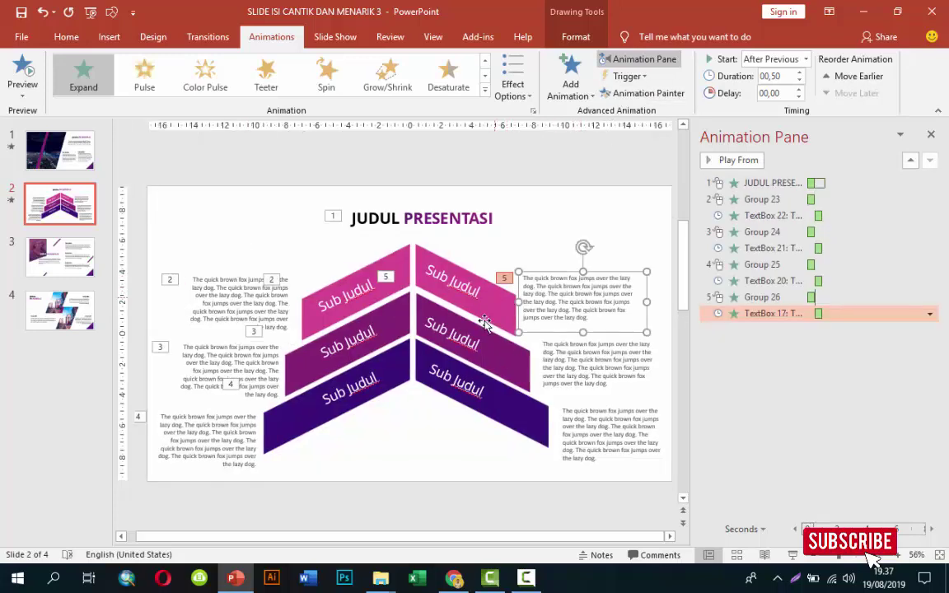
left_click(430, 264)
left_click(642, 93)
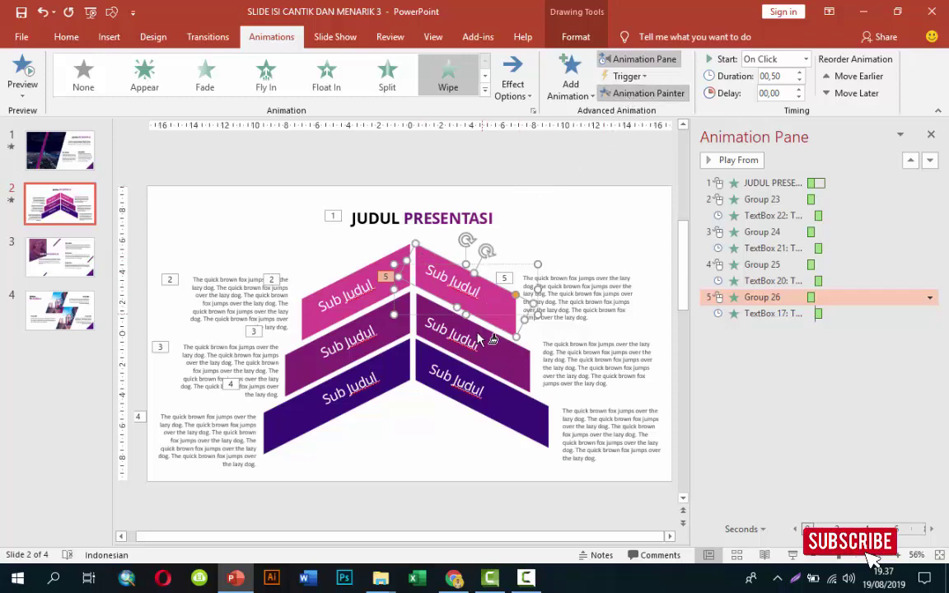
left_click(495, 360)
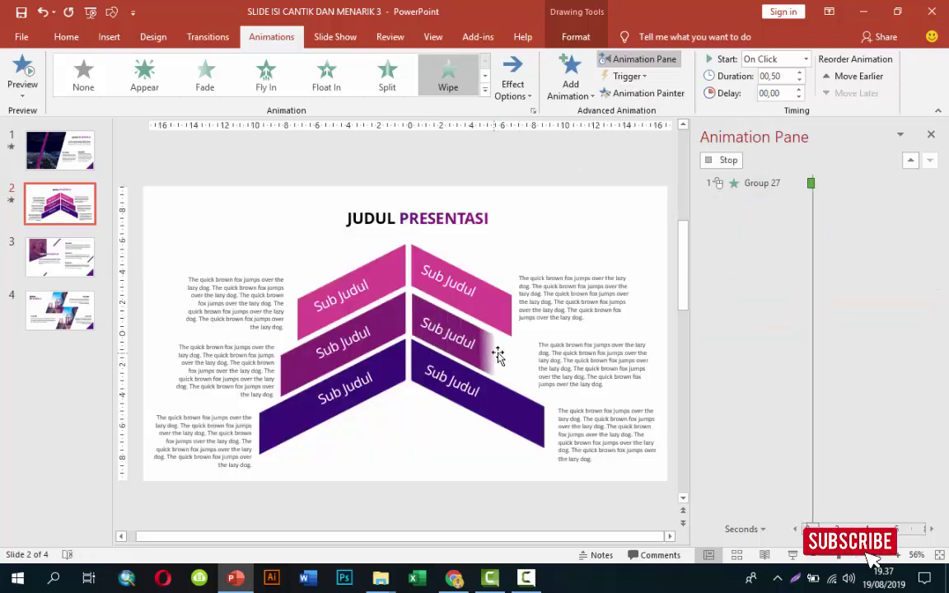
left_click(557, 284)
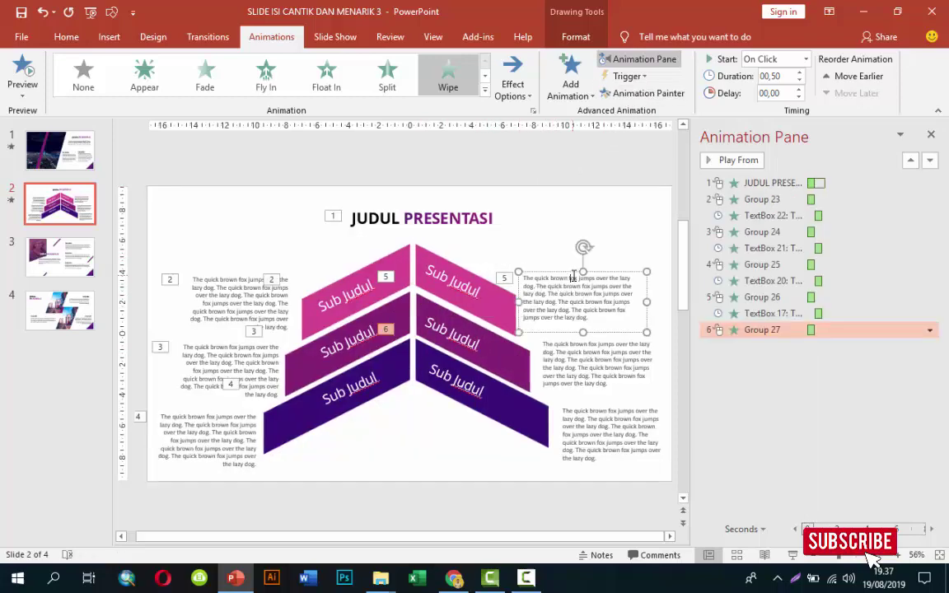
left_click(582, 387)
left_click(499, 344)
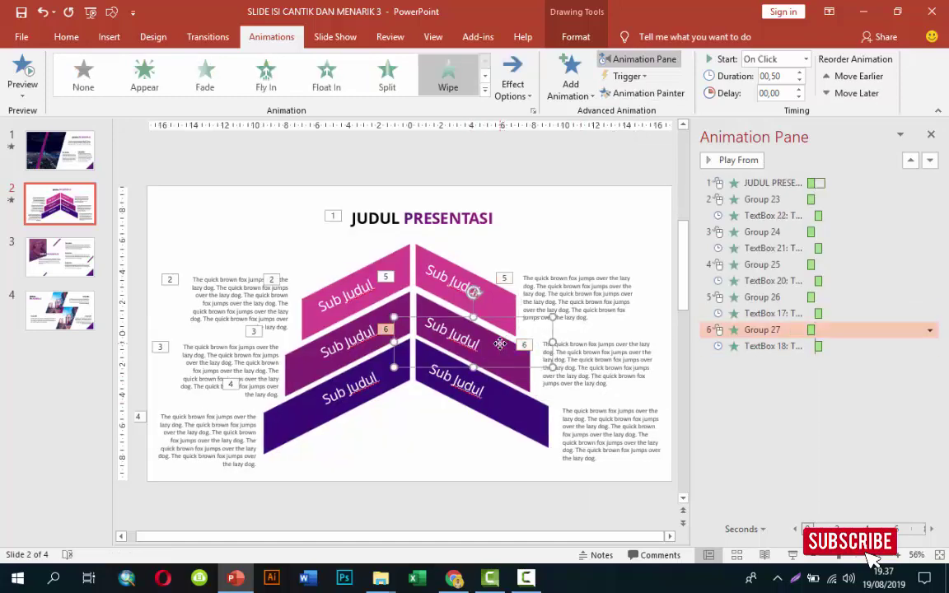
- Copy them onto the bottom-right chevron and text, then play all seven slide 2 animations
left_click(508, 408)
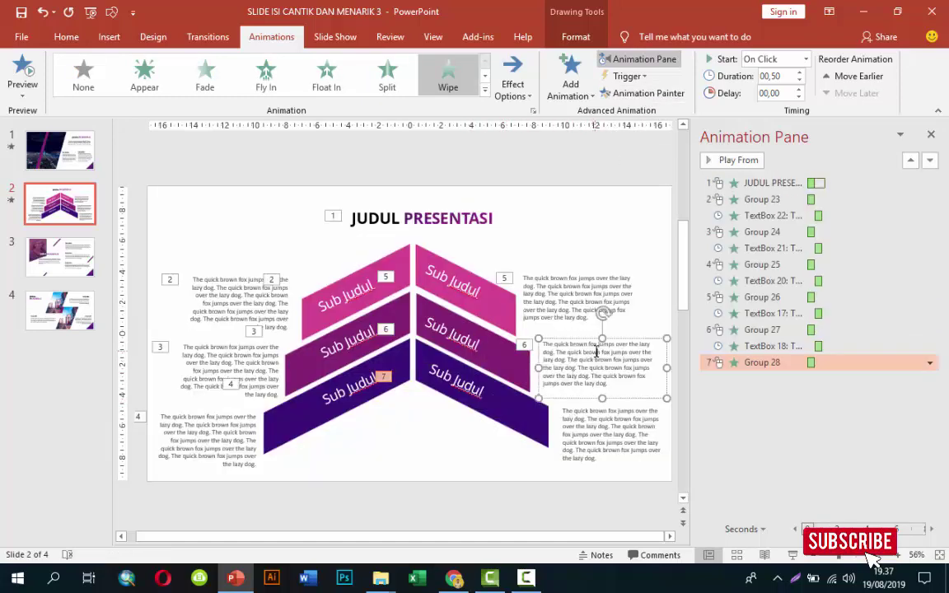
left_click(602, 342)
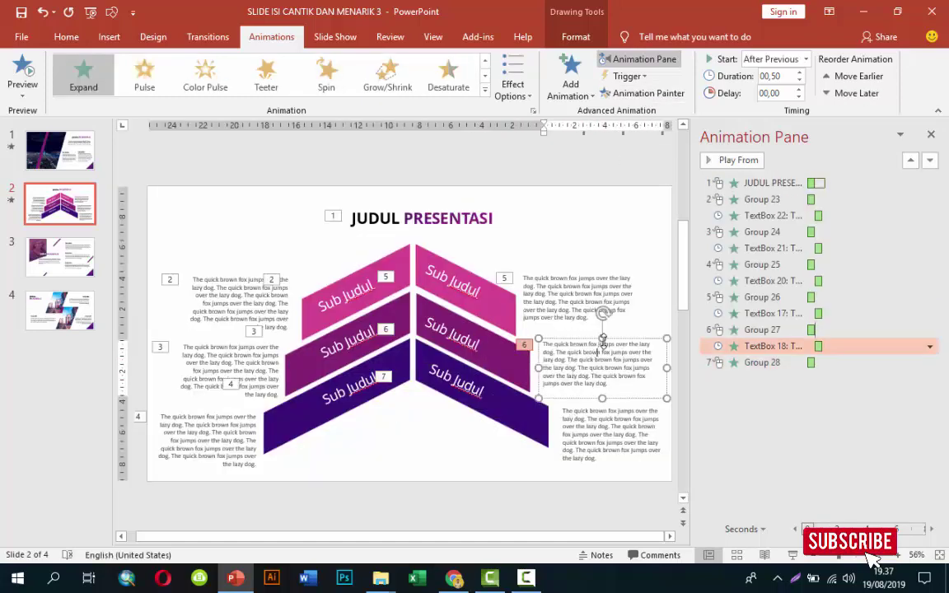
left_click(642, 93)
left_click(614, 442)
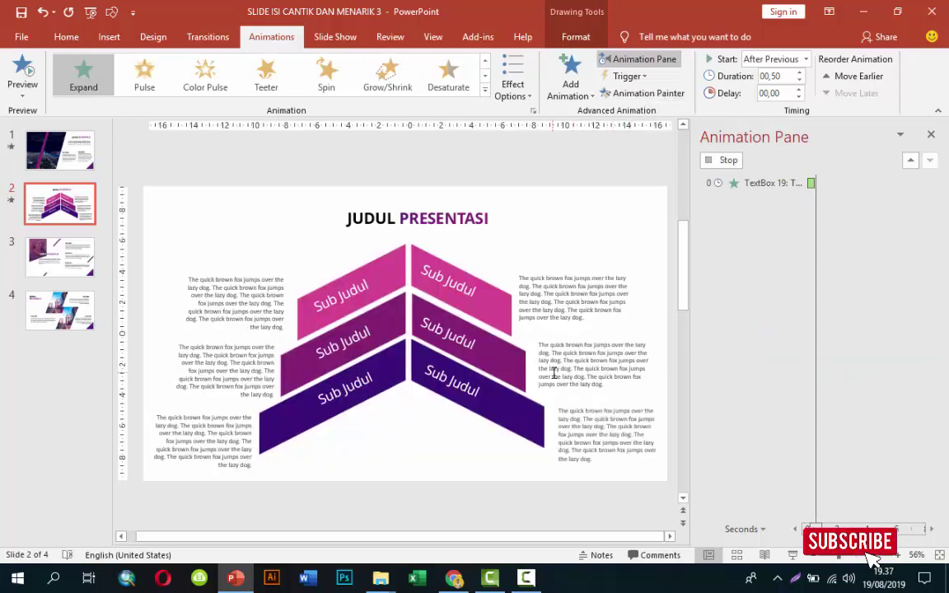
left_click(766, 183)
left_click(732, 160)
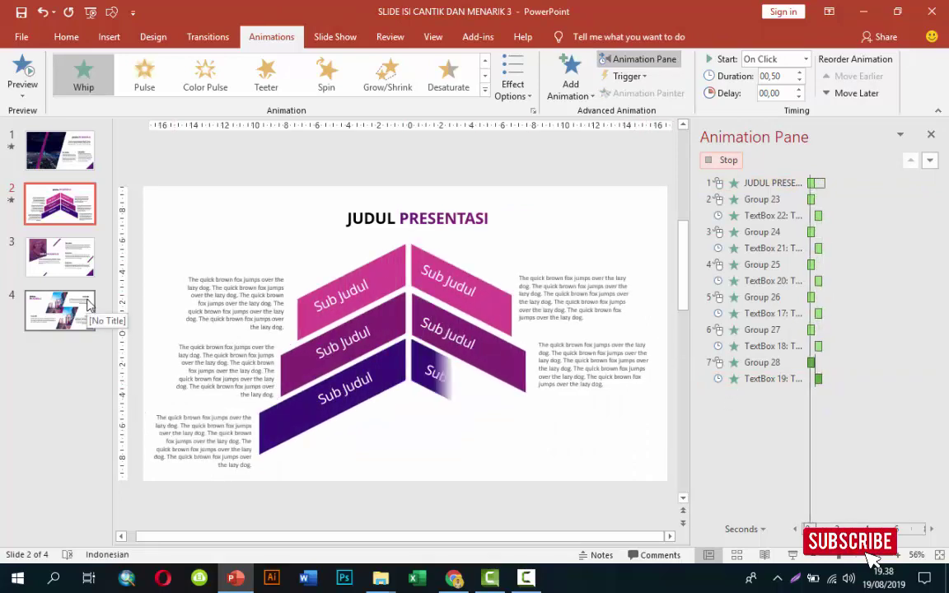
- On slide 3, move the purple overlay slightly down to reveal the photo's top
left_click(68, 260)
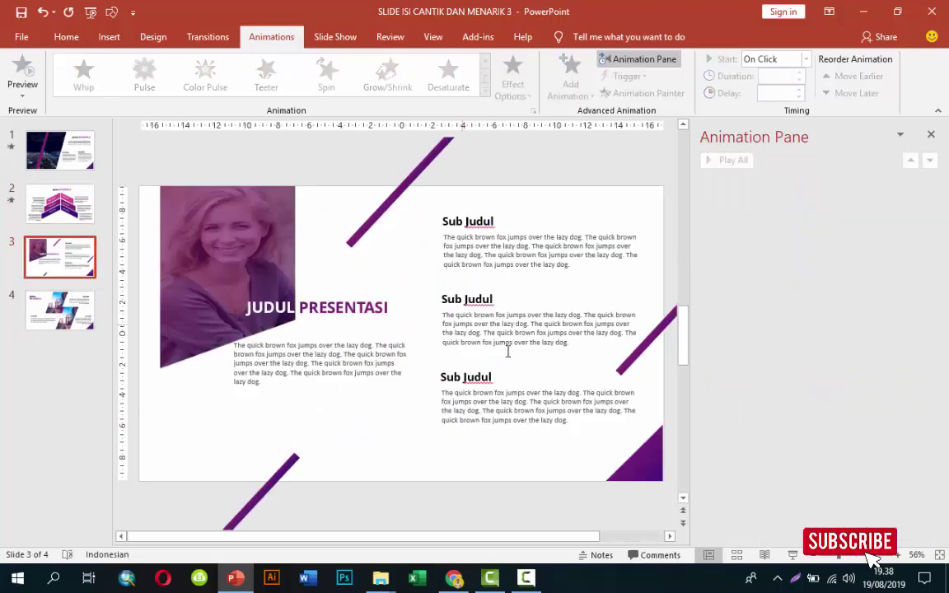
left_click(281, 261)
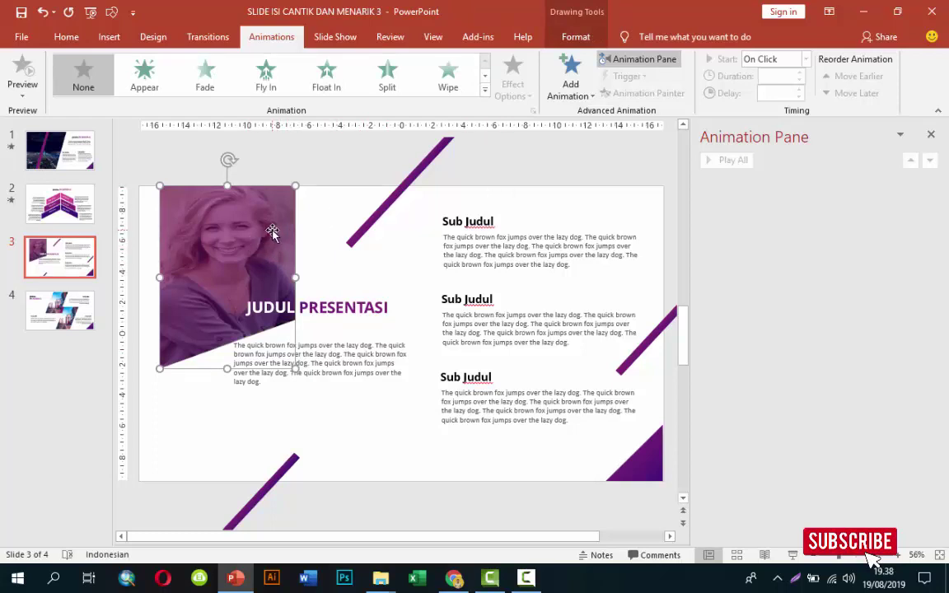
mouse_move(272, 248)
left_mouse_down()
mouse_move(272, 313)
mouse_move(266, 216)
mouse_move(278, 259)
left_mouse_up()
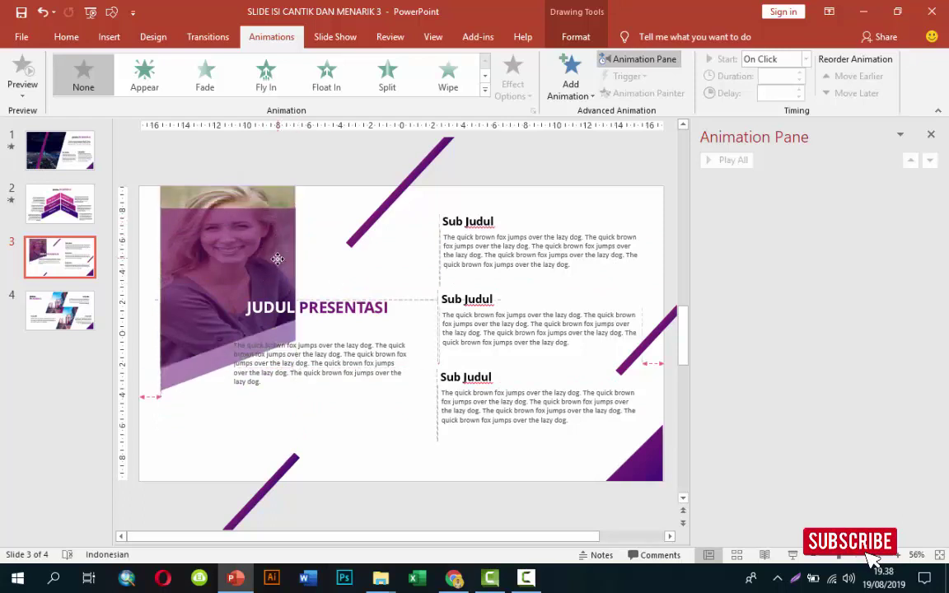
left_click(247, 196, "shift")
- Give the purple overlay a Fly In entrance From Top
left_click(572, 78)
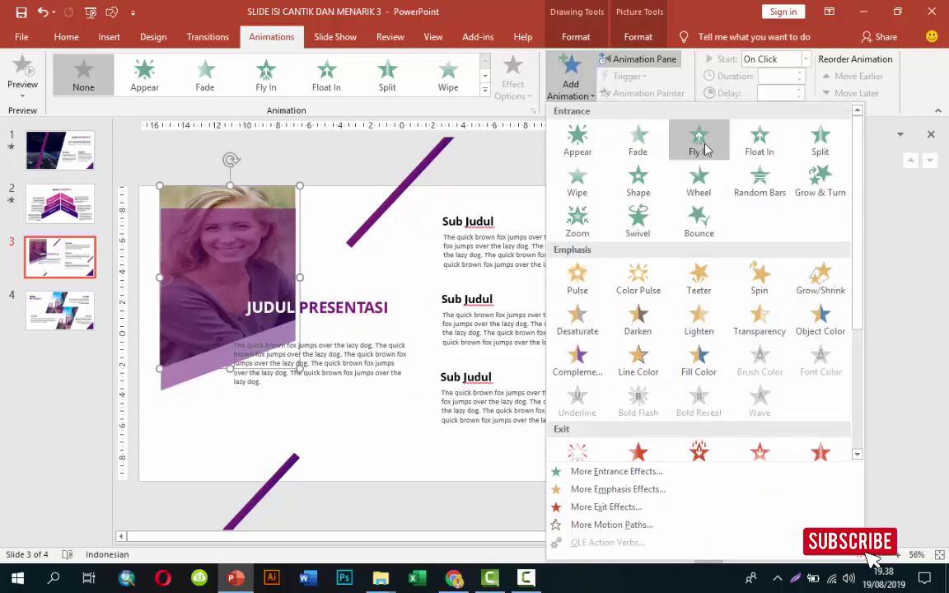
left_click(699, 140)
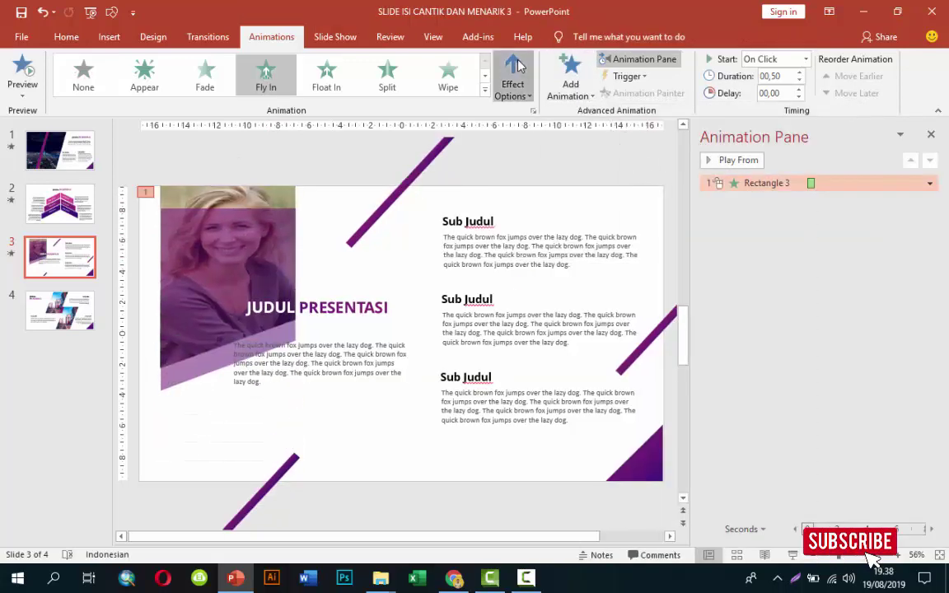
left_click(512, 83)
left_click(542, 263)
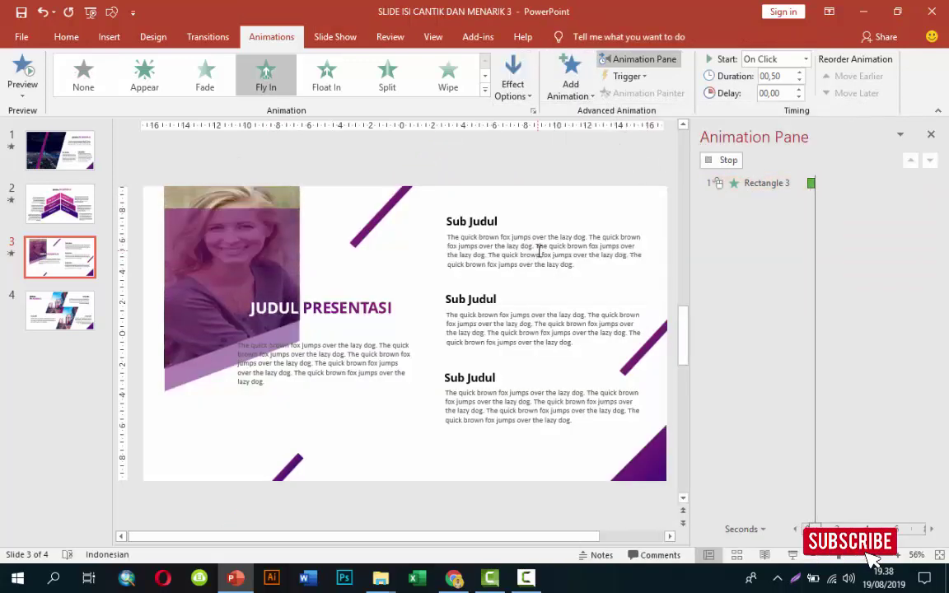
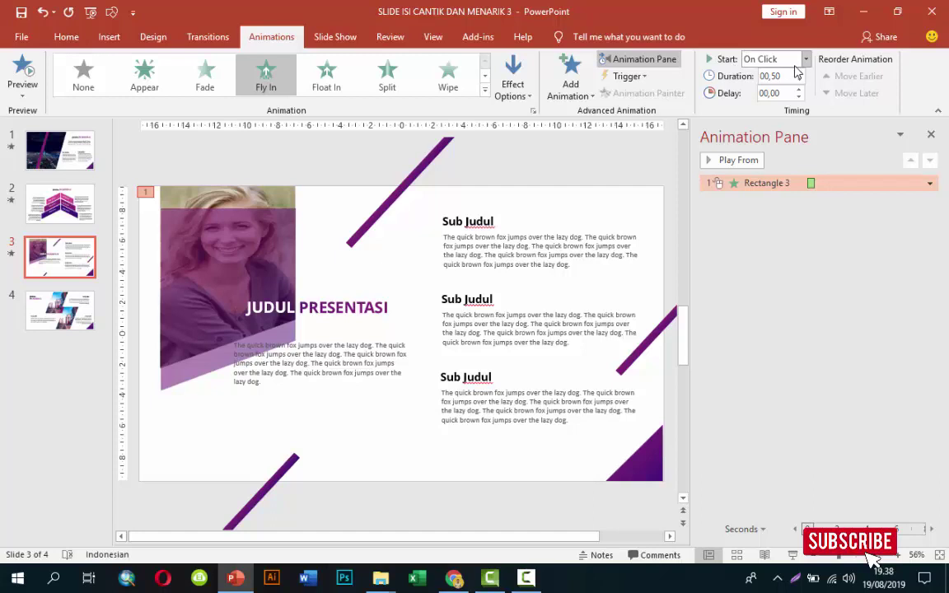
- Copy the Fly In animation onto the purple overlay and align it with the photo's top edge
left_click(275, 191)
left_click(676, 96)
left_click(239, 288)
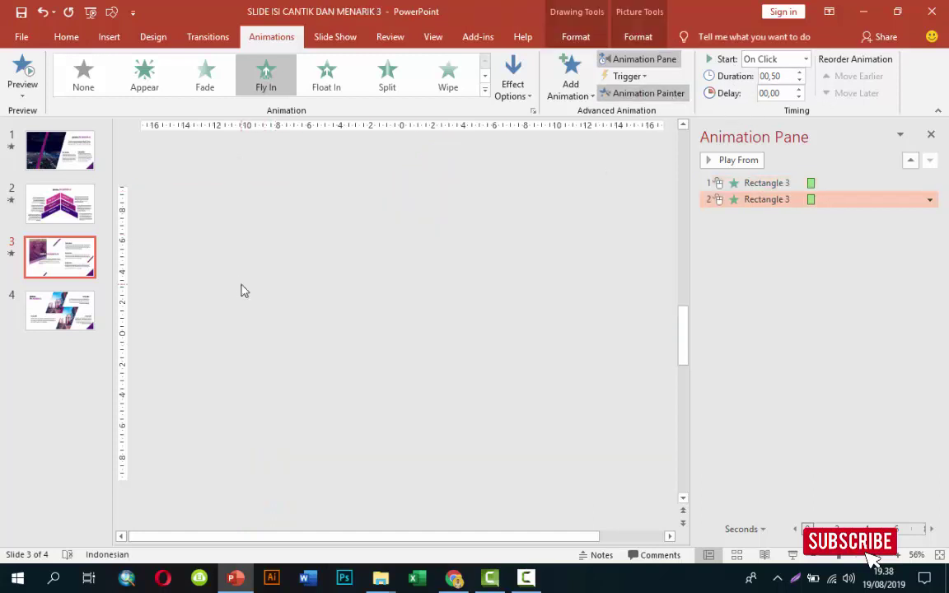
left_click_drag(241, 259, 242, 237)
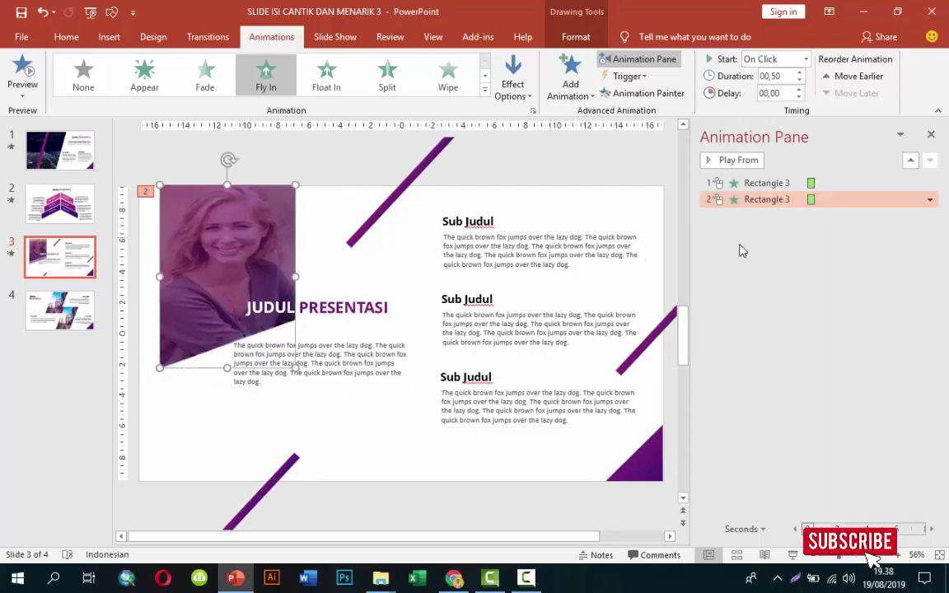
- Make the overlay's Fly In start After Previous and preview the slide's animations from the first
left_click(806, 60)
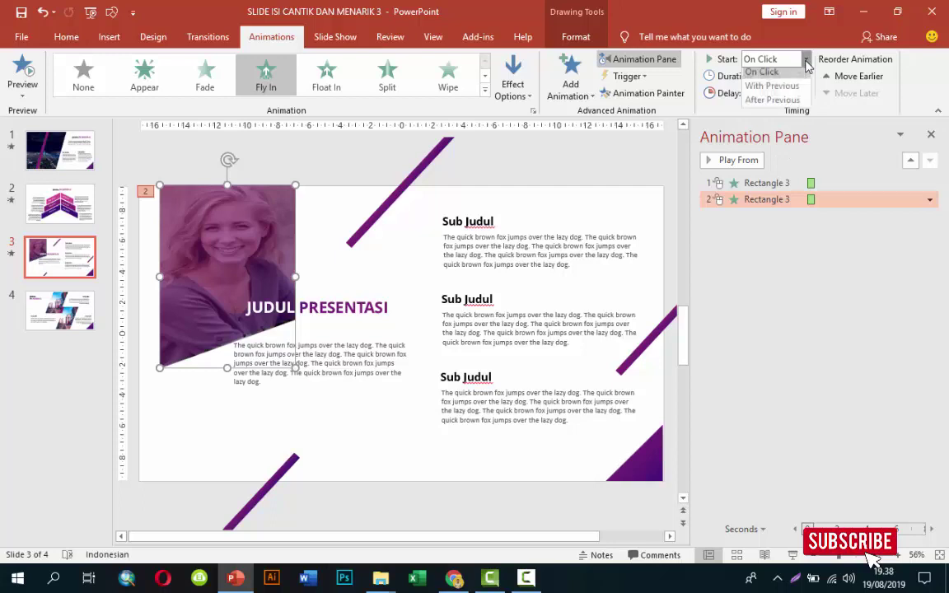
left_click(770, 104)
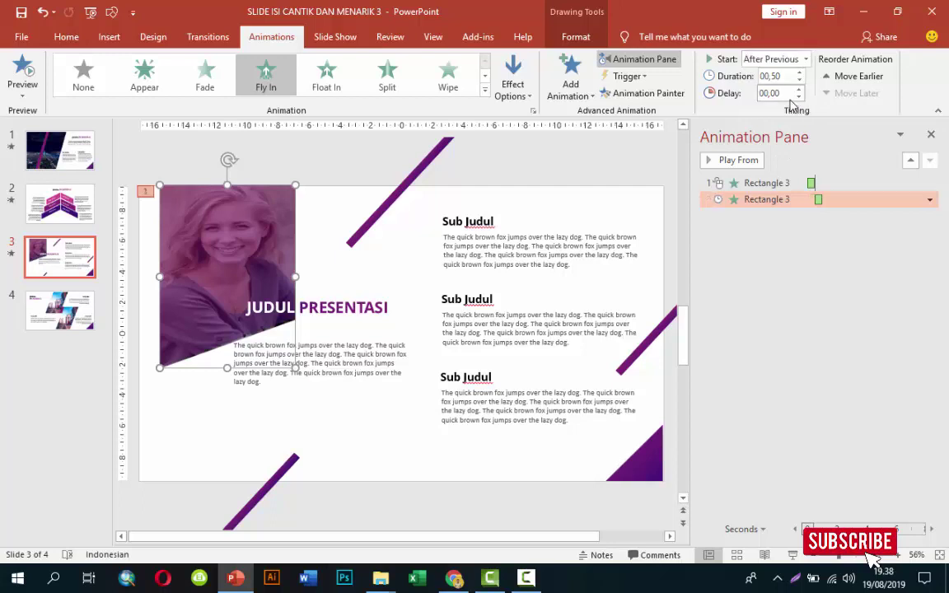
left_click(770, 182)
left_click(733, 161)
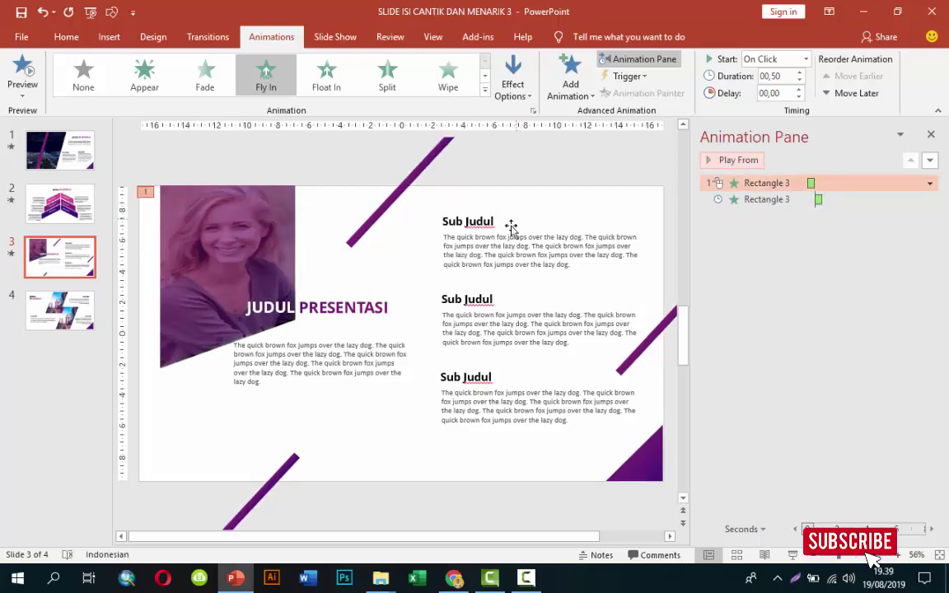
- Give the upper diagonal line a Lines motion path running Down
scroll(512, 263, "down", 1)
left_click(402, 176)
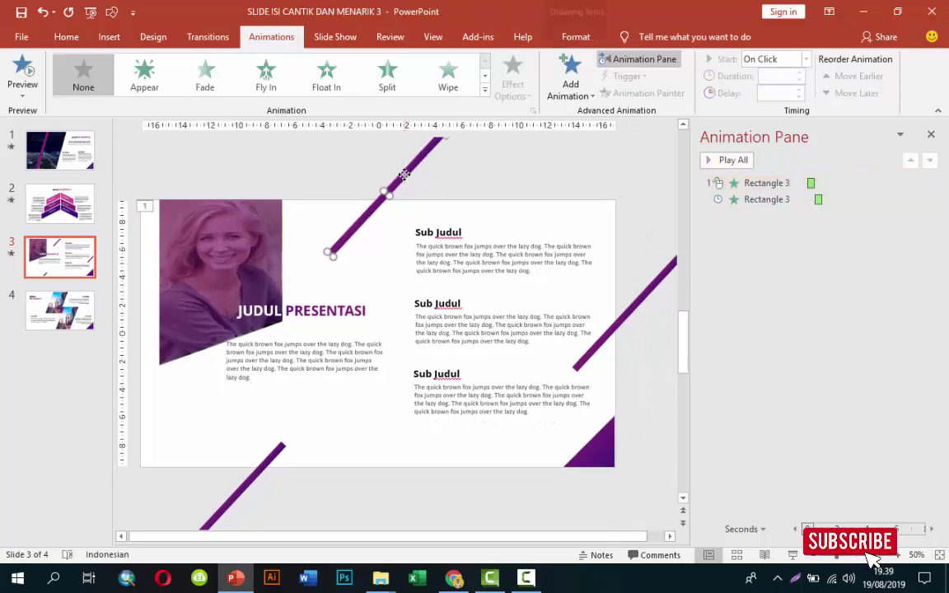
scroll(442, 180, "down", 2)
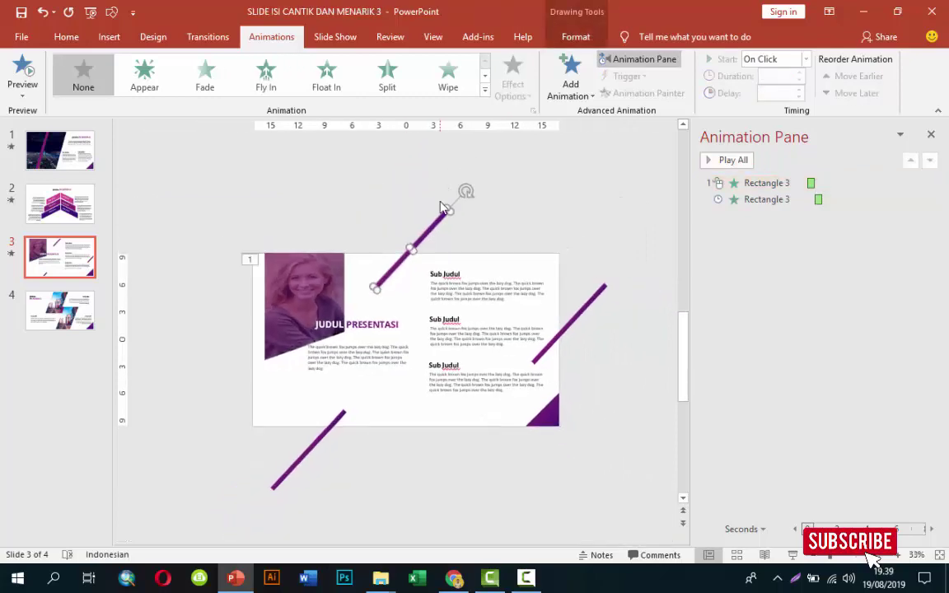
left_click(570, 79)
scroll(581, 333, "down", 3)
left_click(585, 401)
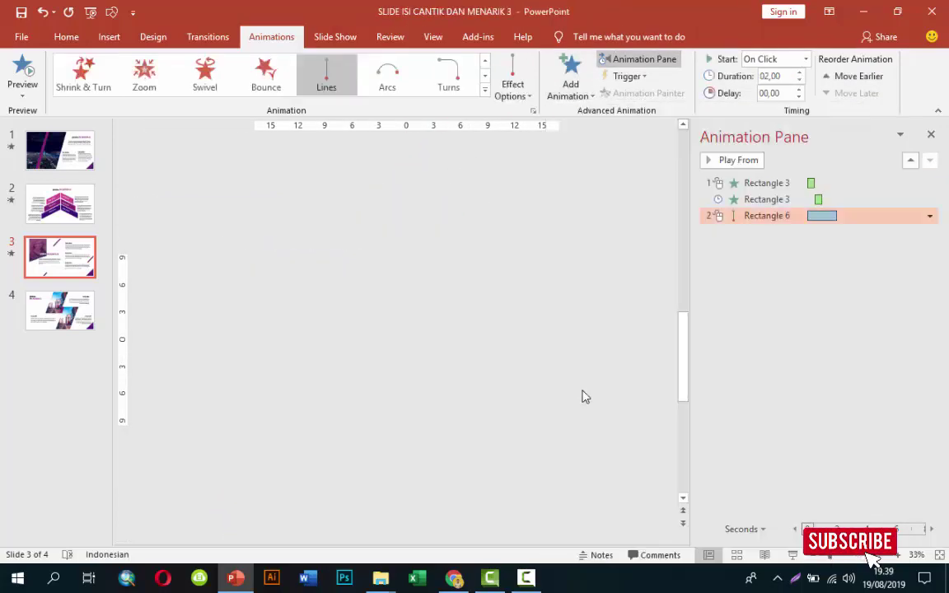
left_click(519, 82)
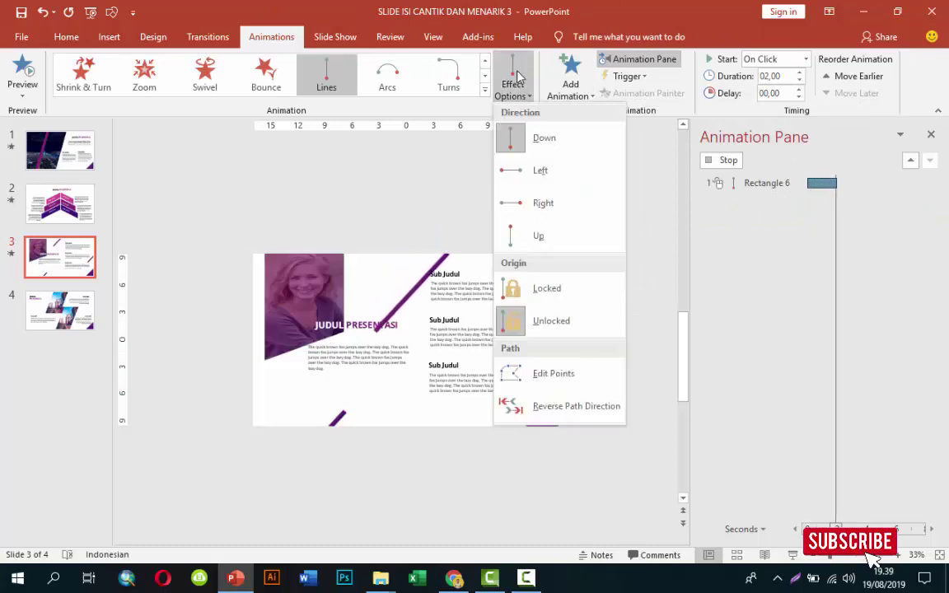
left_click(542, 152)
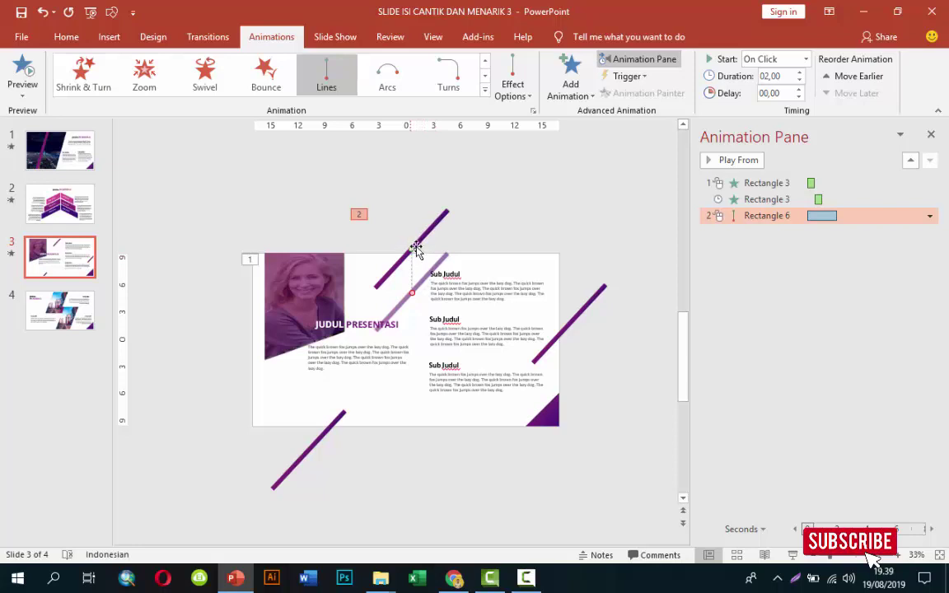
- Drag the path's end down-left along the diagonal and set the duration to 0.75 seconds
mouse_move(411, 247)
left_mouse_down()
mouse_move(218, 420)
mouse_move(214, 437)
left_mouse_up()
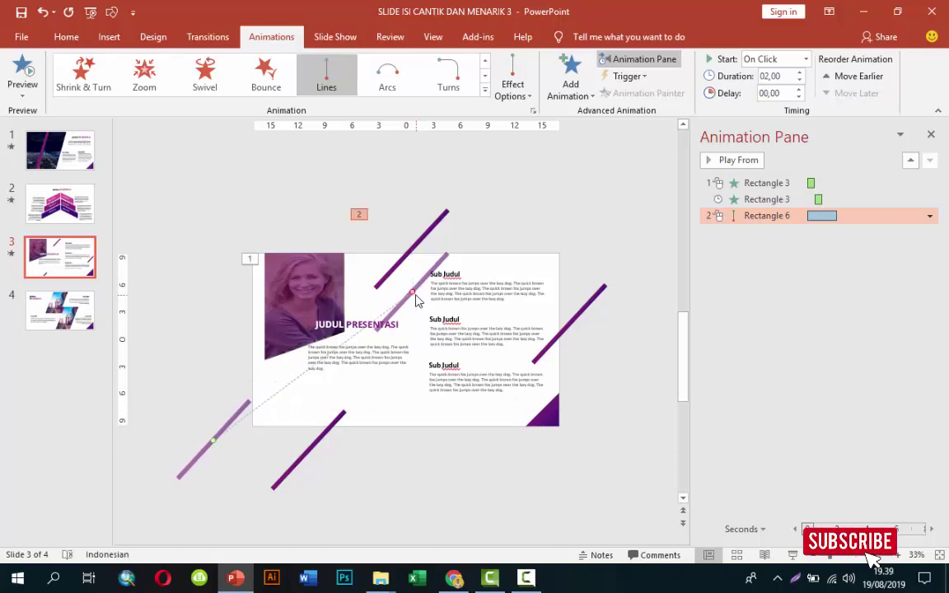
mouse_move(413, 290)
left_mouse_down()
mouse_move(416, 243)
mouse_move(404, 252)
left_mouse_up()
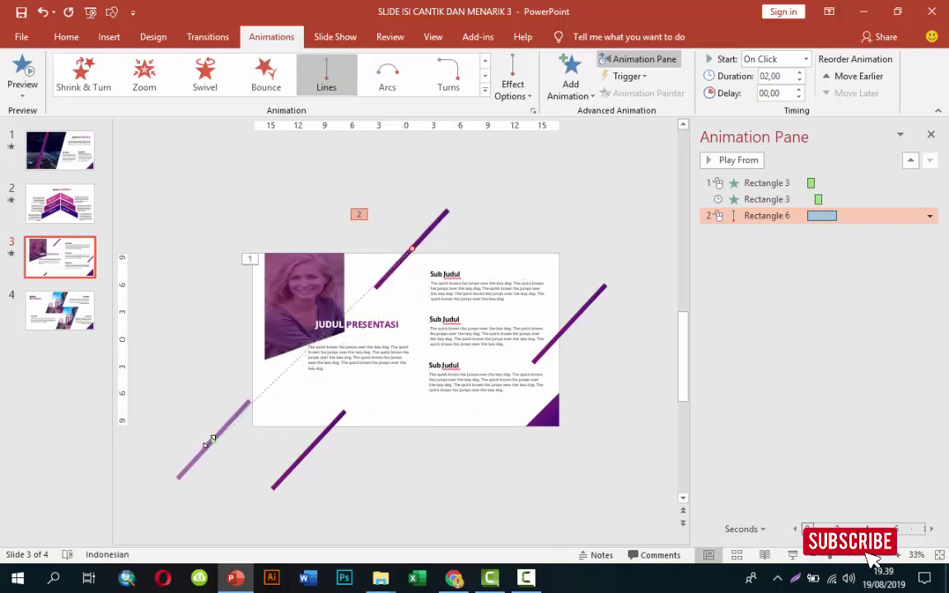
left_click_drag(211, 441, 217, 441)
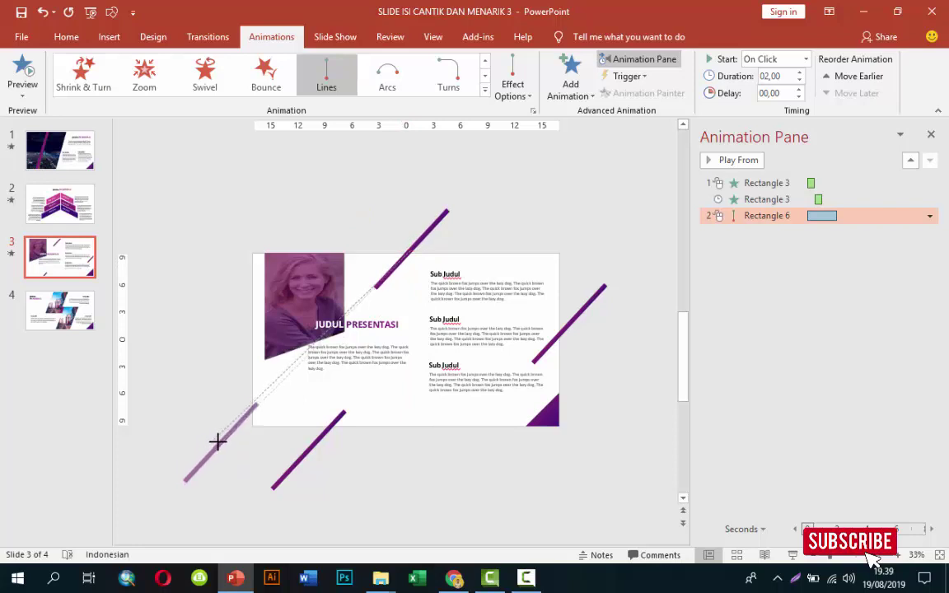
left_click_drag(216, 441, 214, 445)
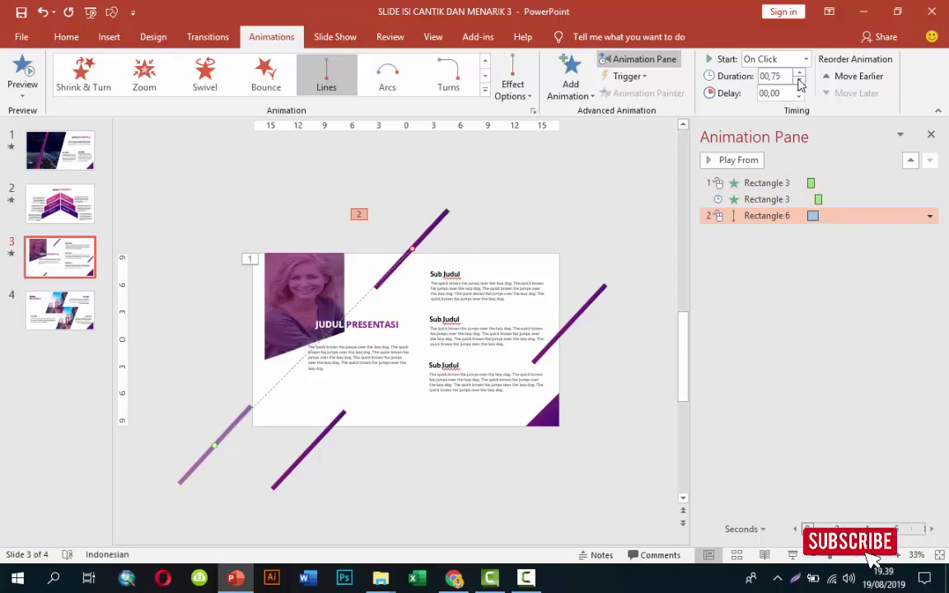
left_click(731, 162)
- Copy the upper line's motion animation onto the lower diagonal line with Animation Painter
left_click(324, 442)
left_click(429, 234)
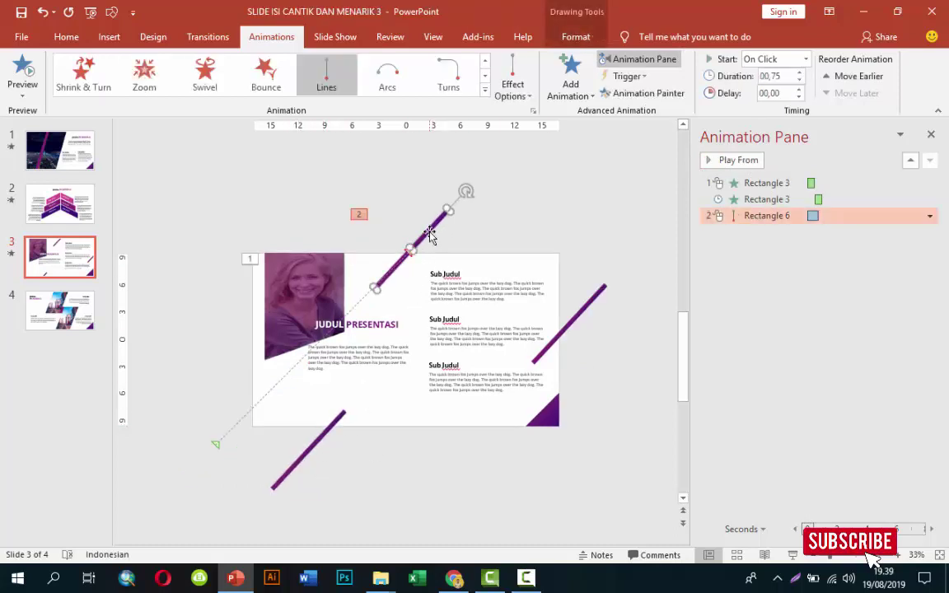
left_click(614, 95)
left_click(312, 464)
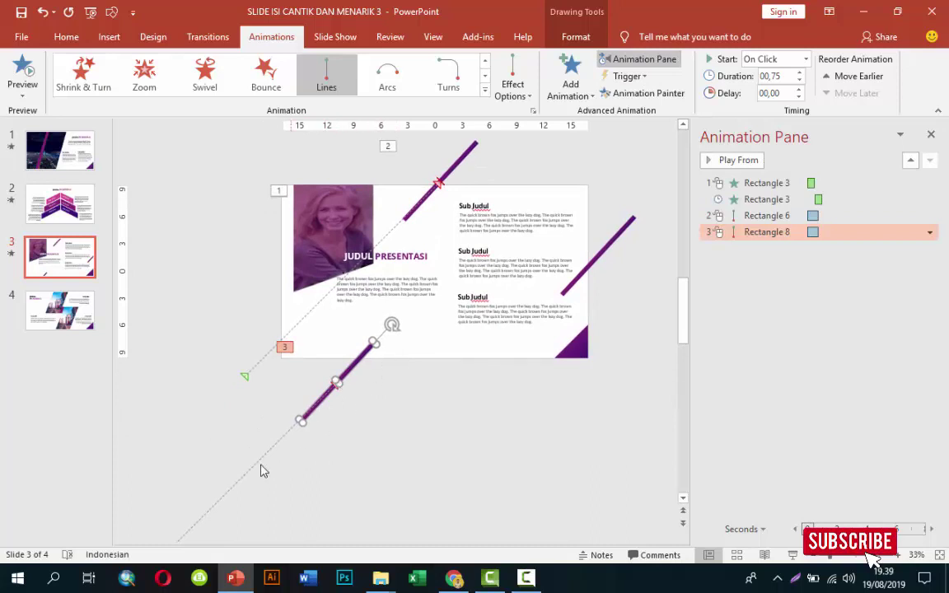
- Reverse Rectangle 8's path to Up, drag its end along the lower diagonal, and reselect its animation
left_click(513, 82)
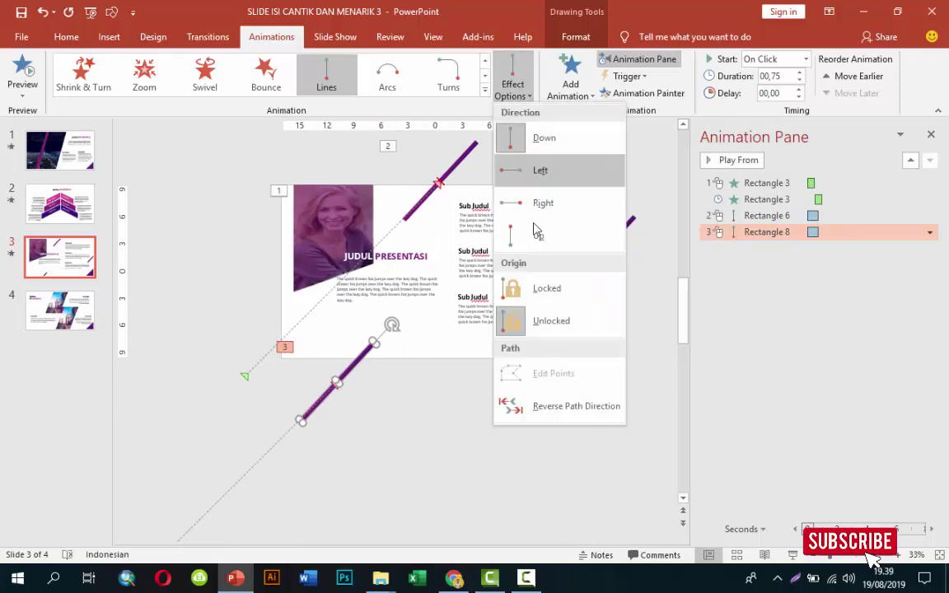
left_click(533, 240)
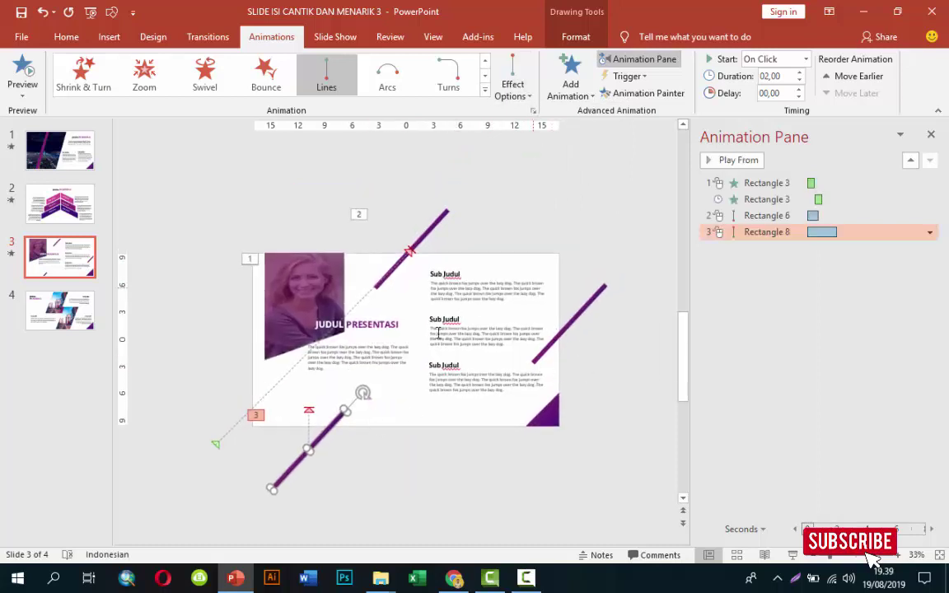
left_click(310, 412)
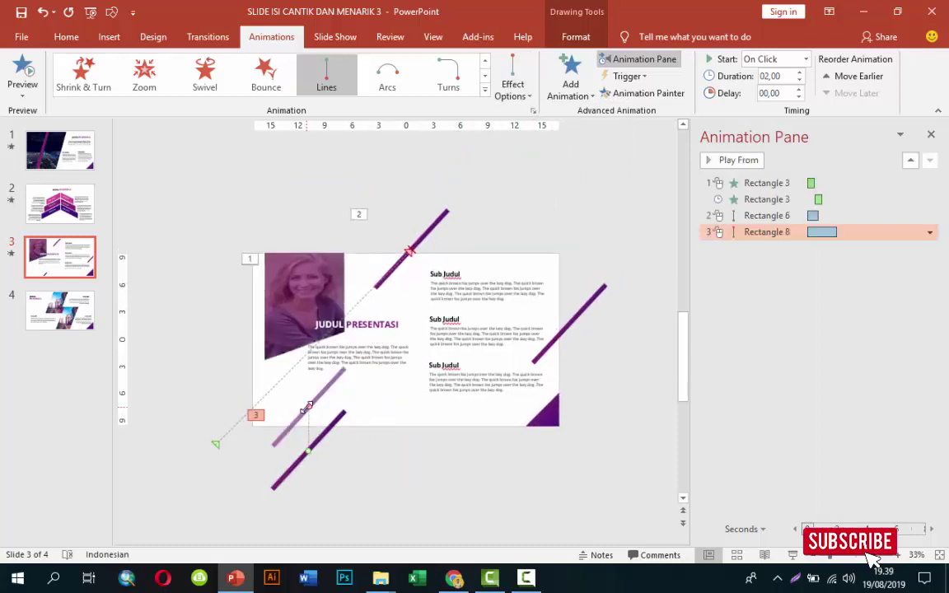
mouse_move(306, 407)
left_mouse_down()
mouse_move(331, 425)
mouse_move(275, 483)
left_mouse_up()
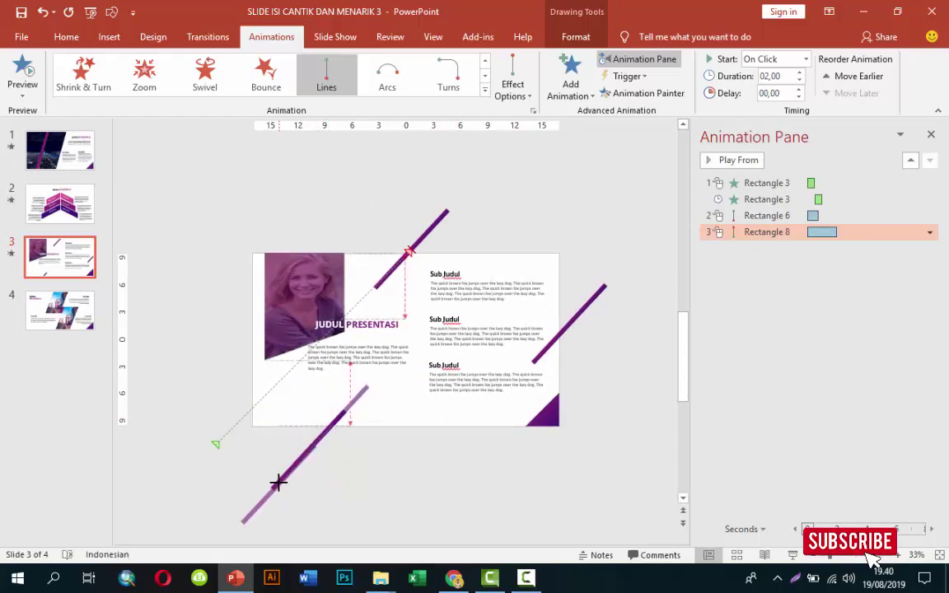
left_click(367, 412)
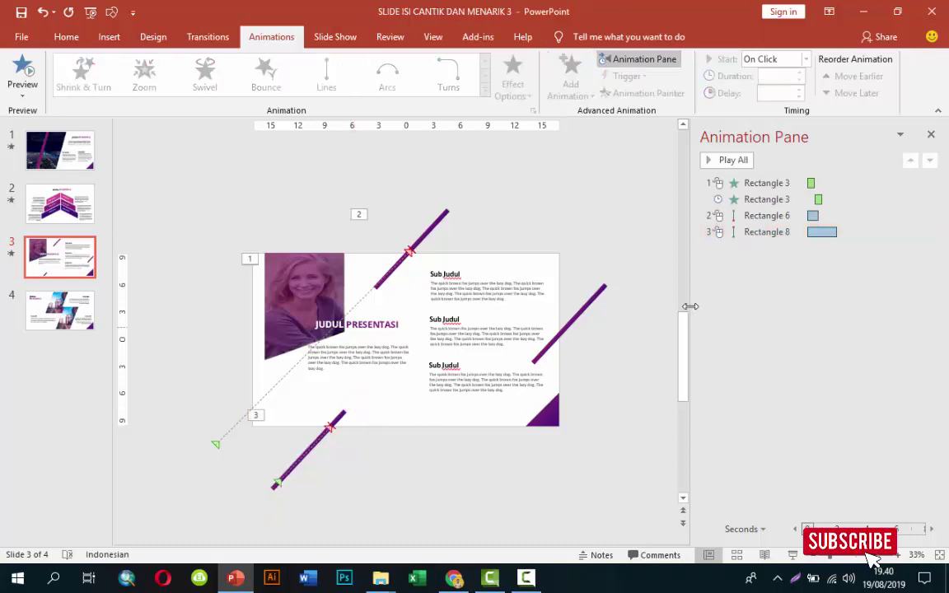
left_click(765, 233)
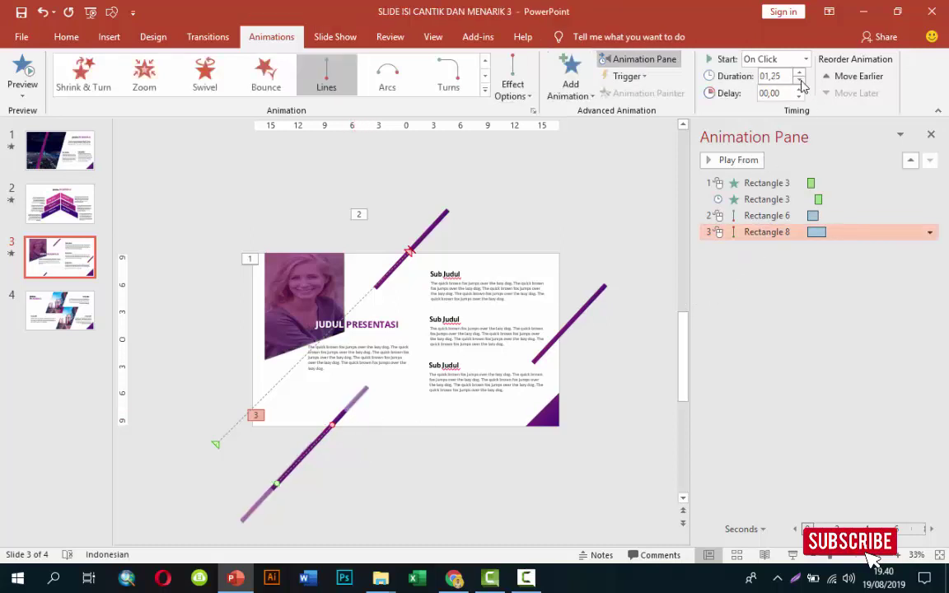
- Preview the lower line, then give the right-edge bar (Rectangle 7) a Lines motion path
left_click(715, 161)
left_click(582, 318)
left_click(584, 97)
scroll(527, 387, "down", 3)
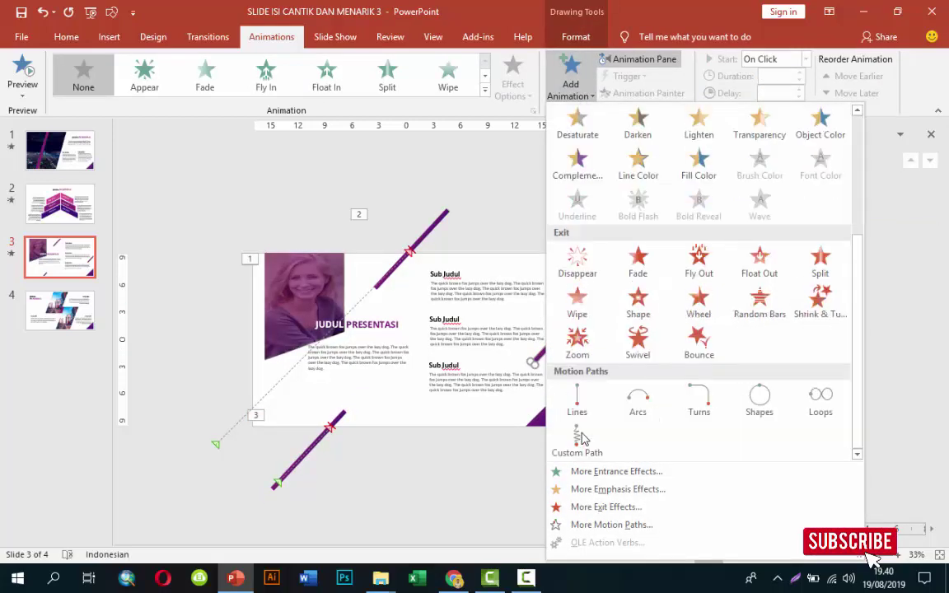
left_click(524, 379)
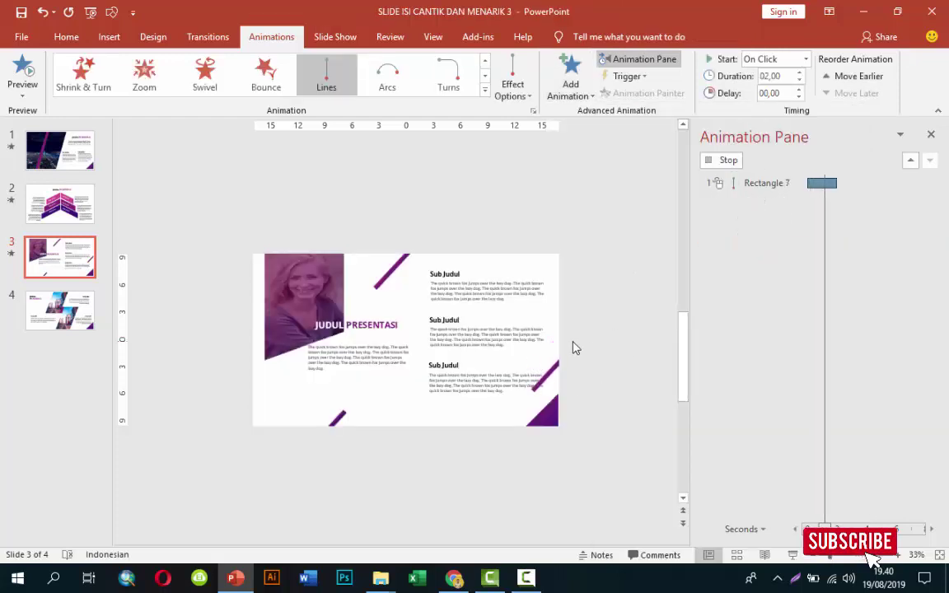
- Drag Rectangle 7's path end up-right to the slide's right edge and preview the animations
mouse_move(568, 366)
left_mouse_down()
mouse_move(567, 322)
mouse_move(615, 271)
left_mouse_up()
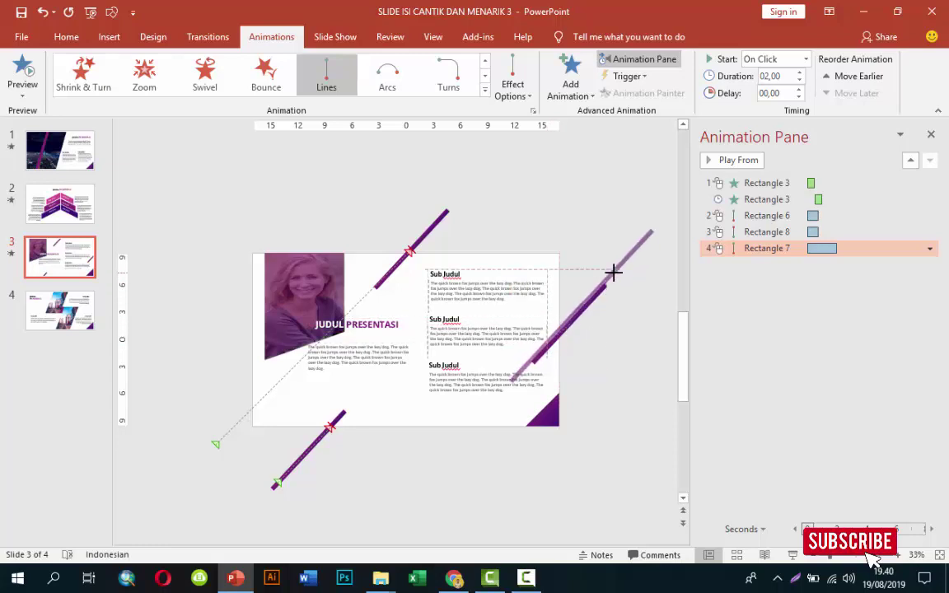
left_click_drag(550, 339, 563, 330)
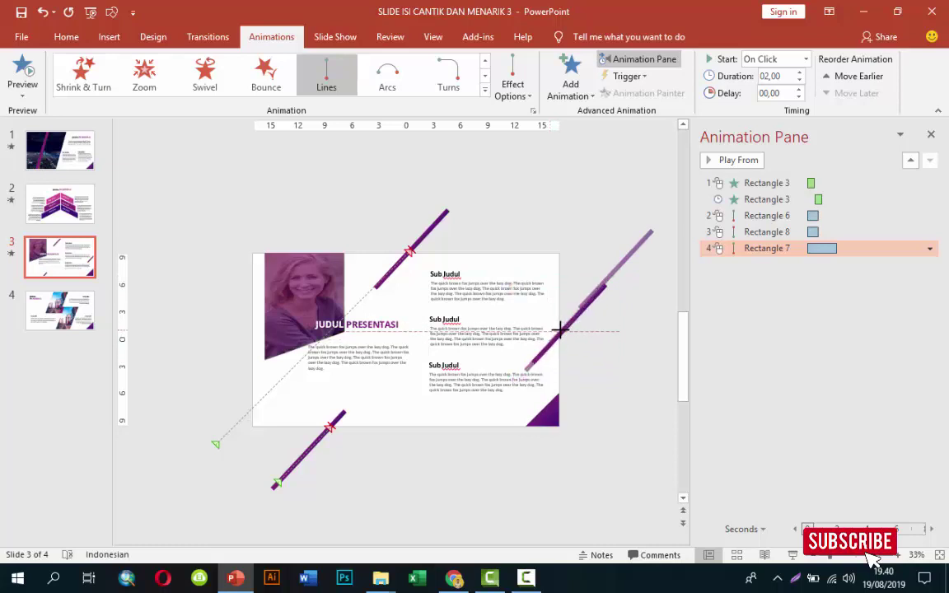
left_click_drag(563, 330, 560, 329)
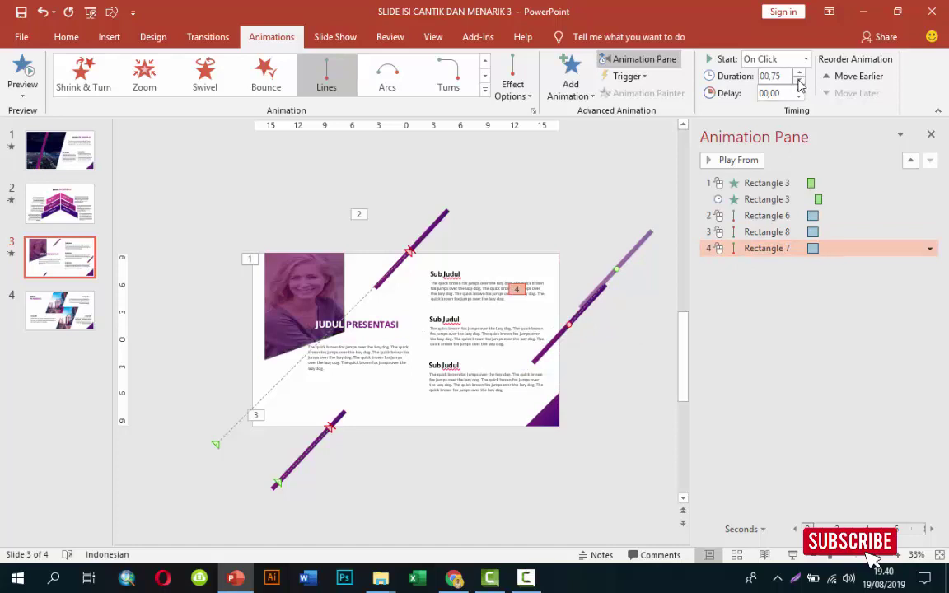
left_click(729, 161)
- Add a Fly In entrance from the top to the JUDUL PRESENTASI title via More Entrance Effects
scroll(508, 295, "up", 3)
left_click(383, 305)
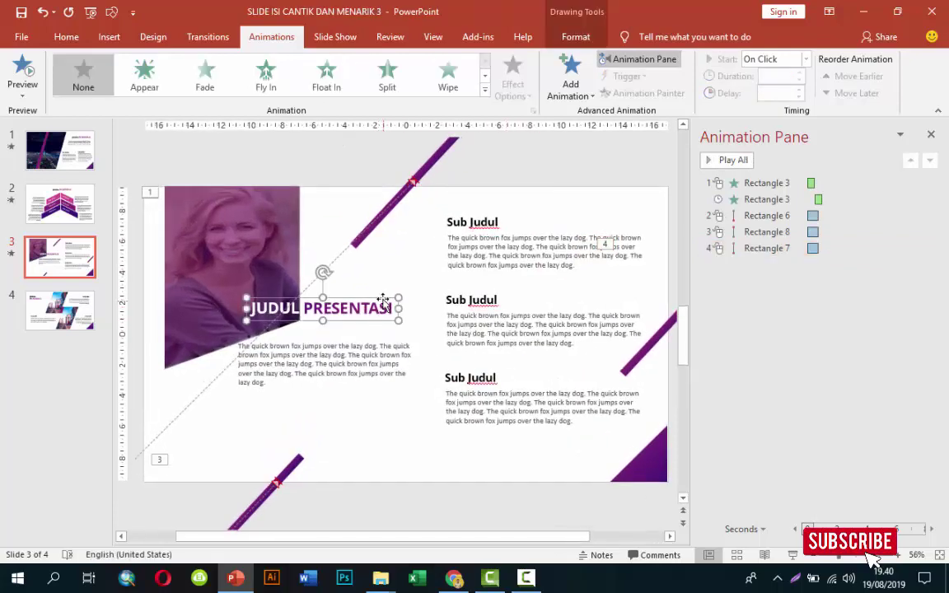
left_click(588, 72)
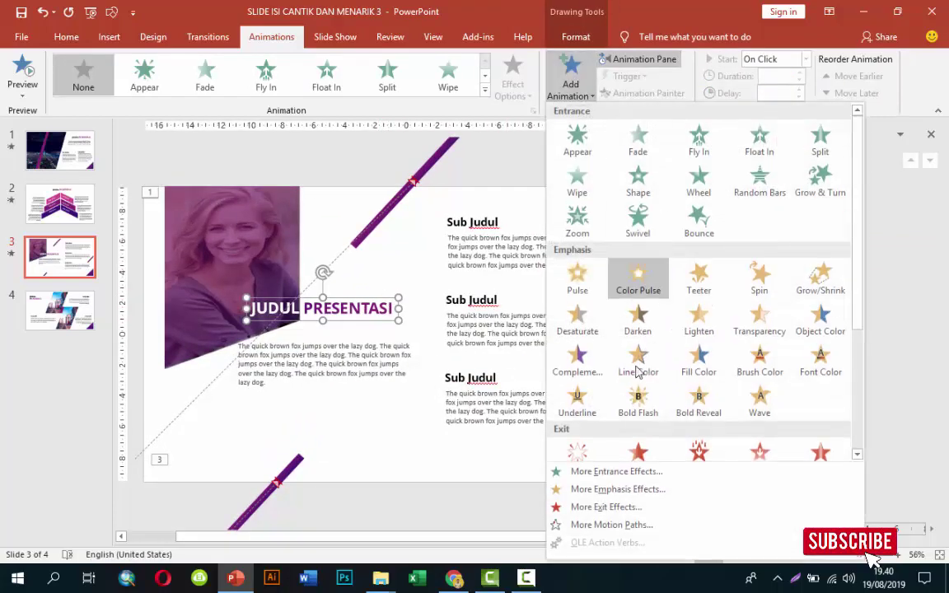
left_click(613, 468)
left_click(486, 215)
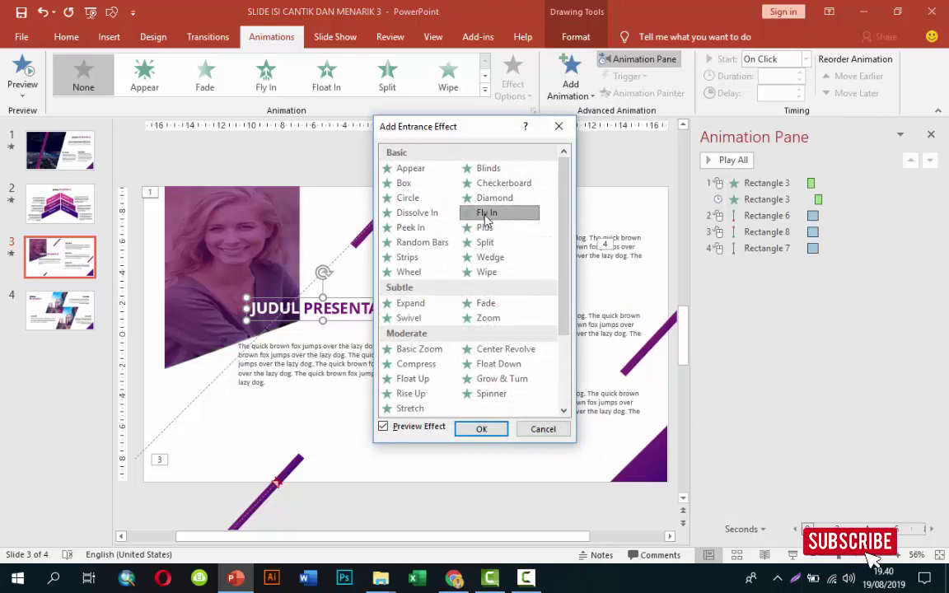
left_click(481, 428)
left_click(525, 82)
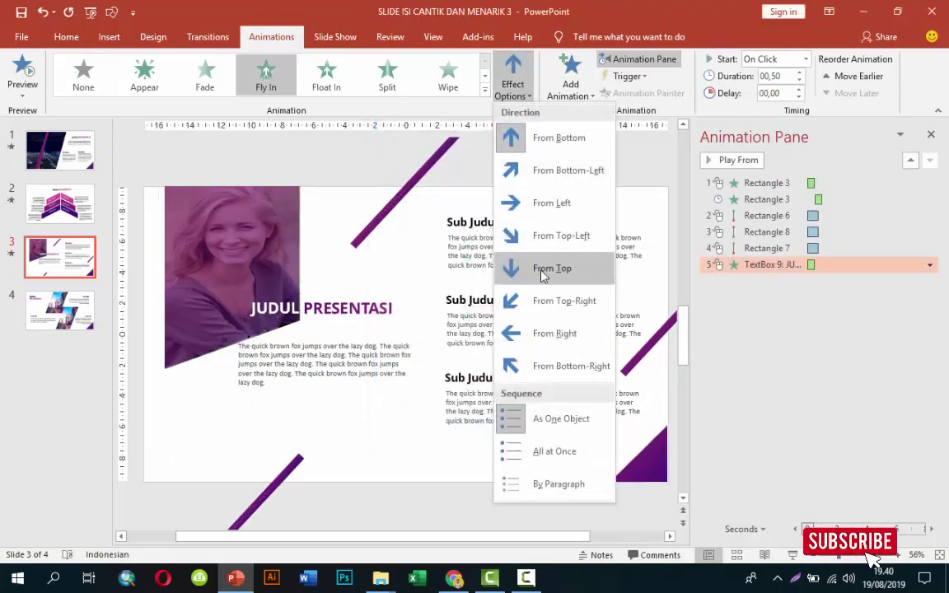
left_click(544, 270)
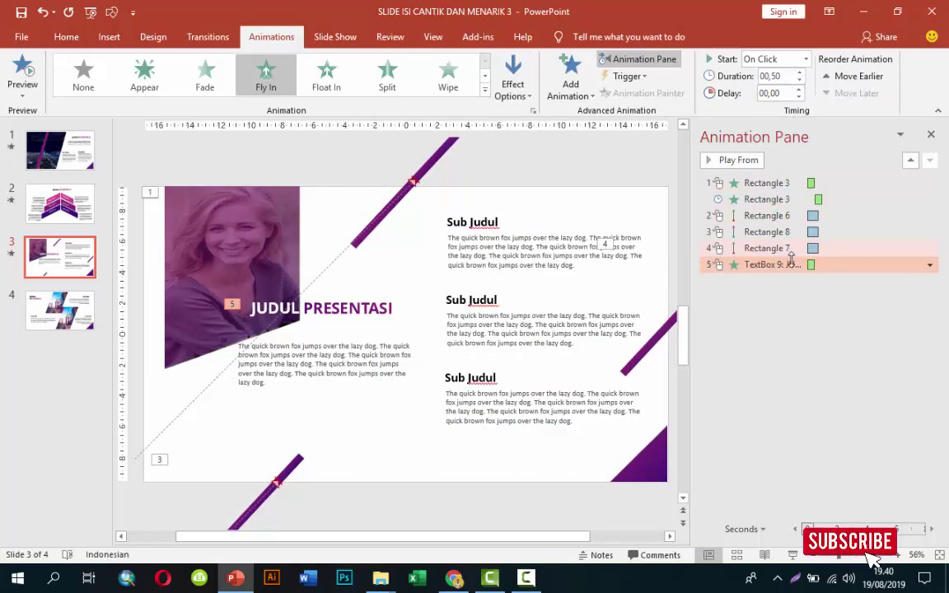
left_click(794, 251)
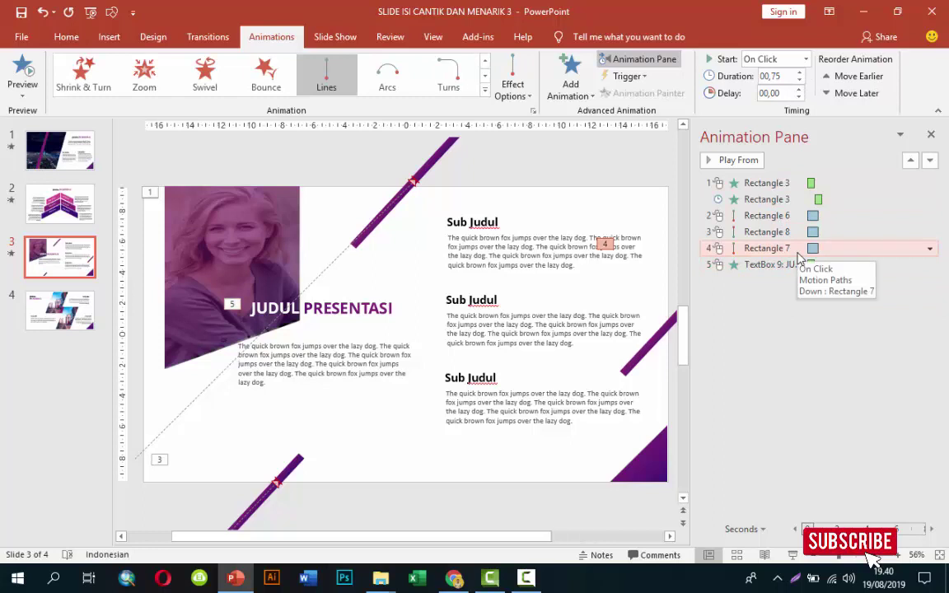
- Set Rectangle 8 and Rectangle 7 animations to start With Previous
left_click(766, 232)
left_click(766, 215)
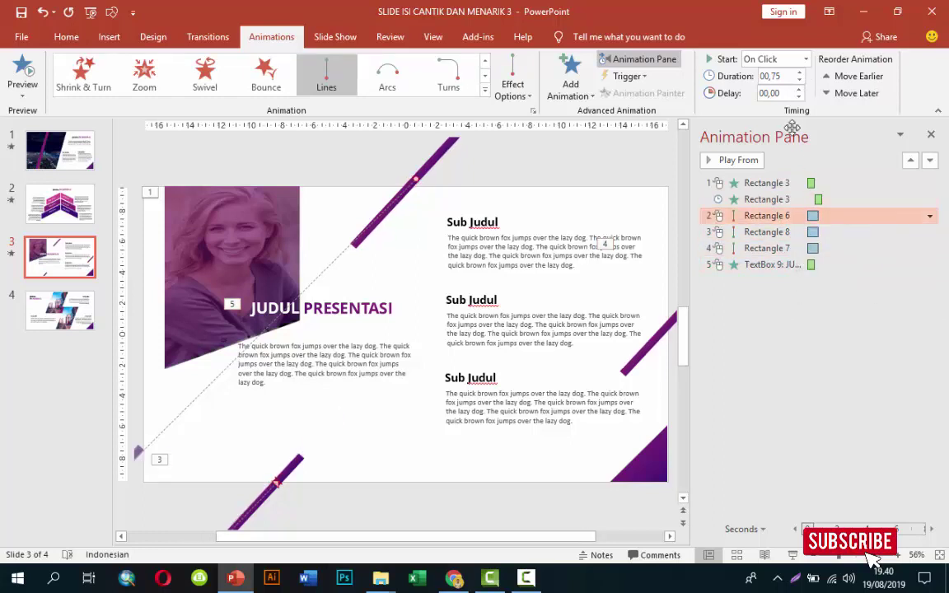
left_click(794, 232)
left_click(805, 59)
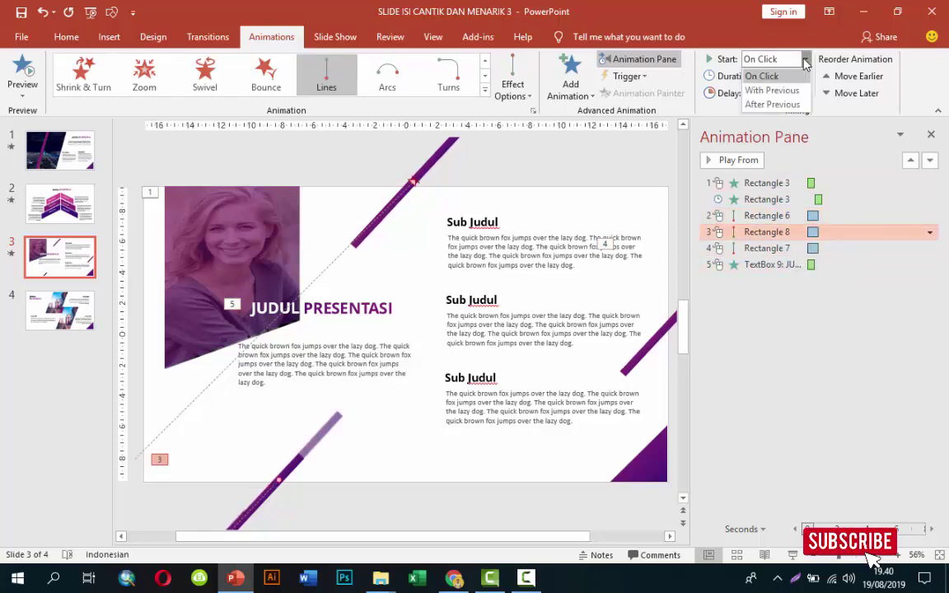
left_click(803, 90)
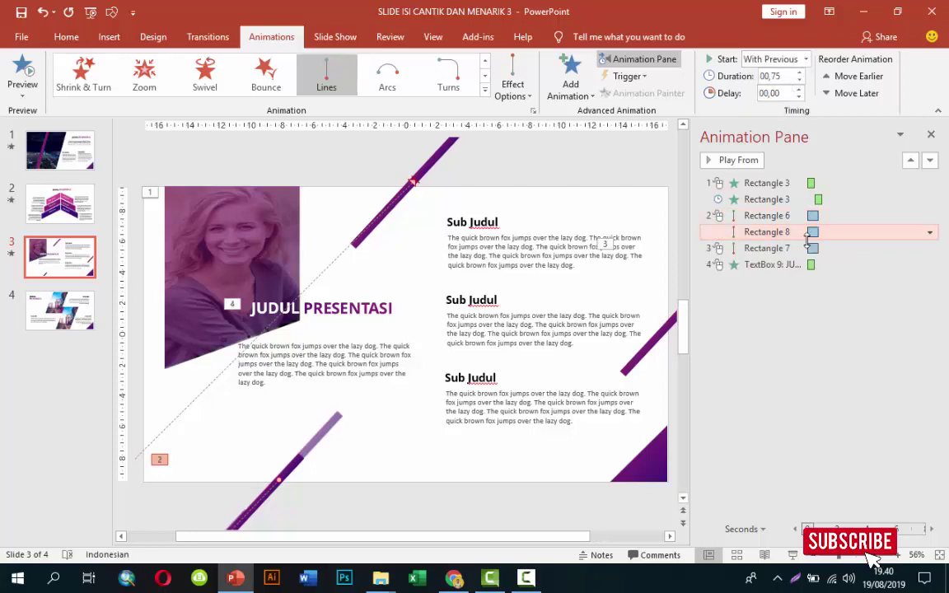
left_click_drag(796, 248, 796, 233)
left_click(803, 59)
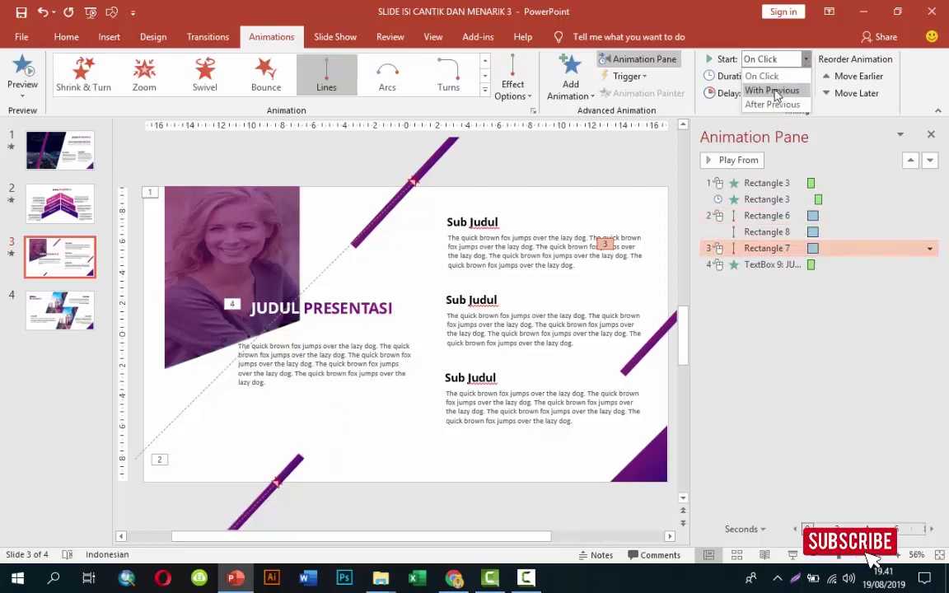
left_click(783, 89)
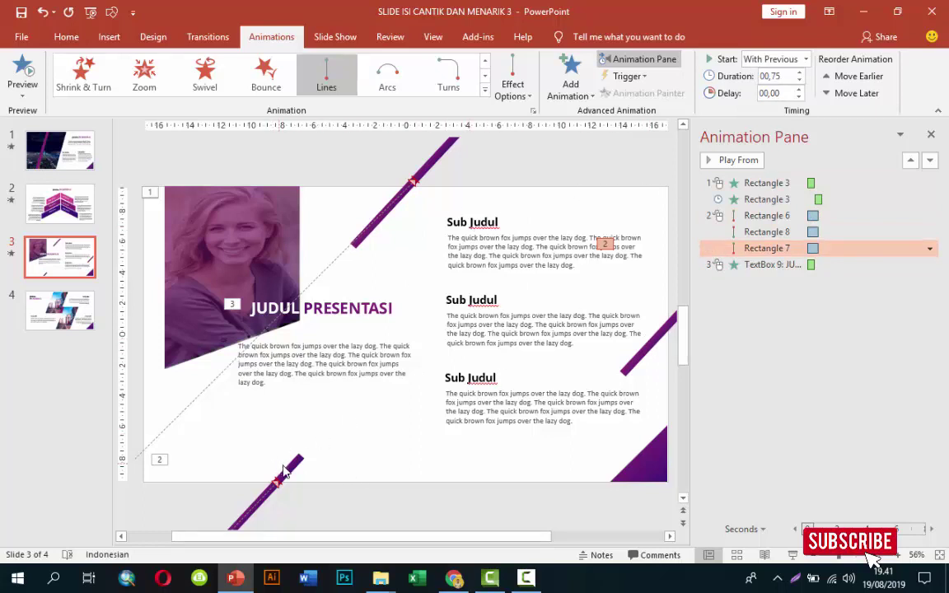
- Make the title's Fly In animate text by word with a 50% delay between words
left_click(770, 264)
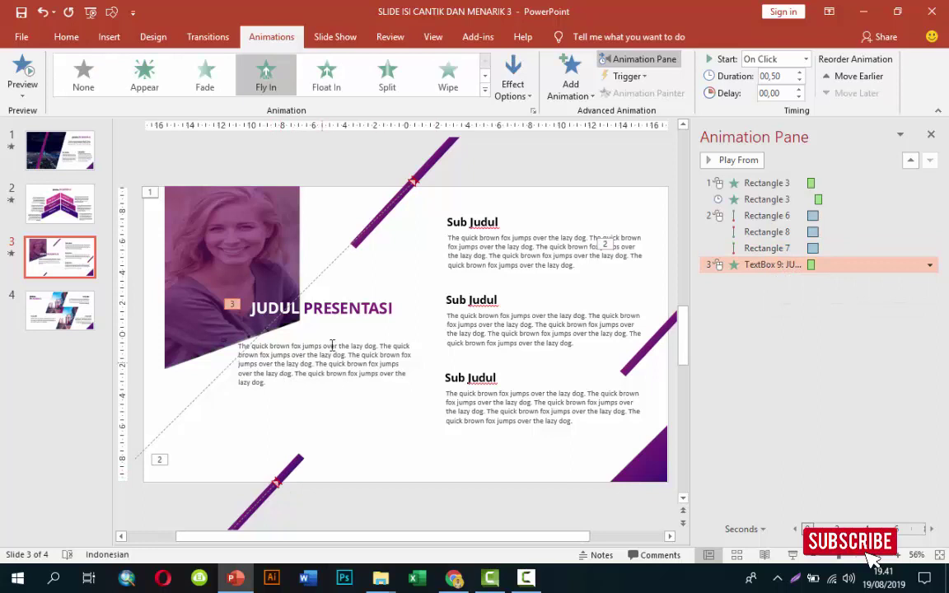
left_click(354, 310)
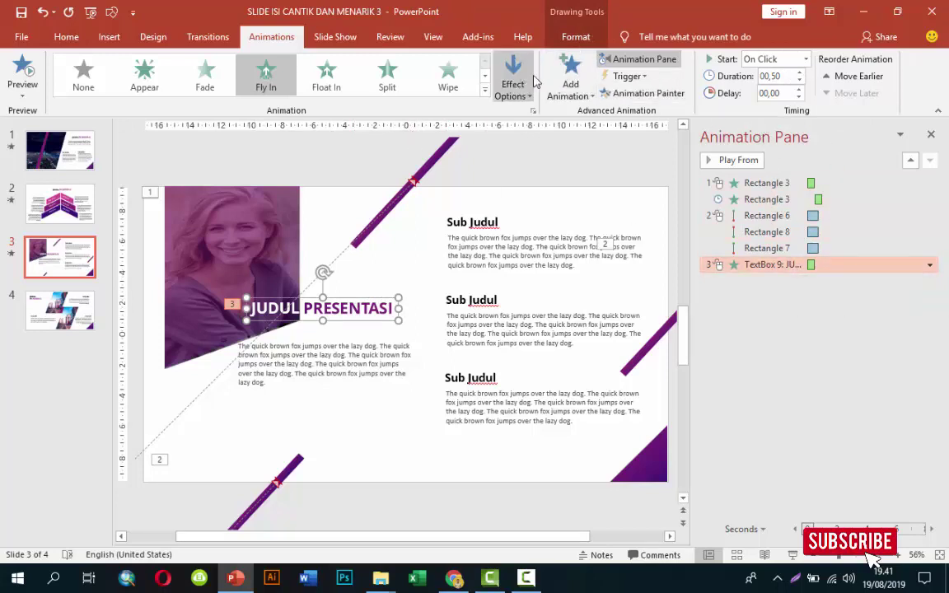
left_click(749, 161)
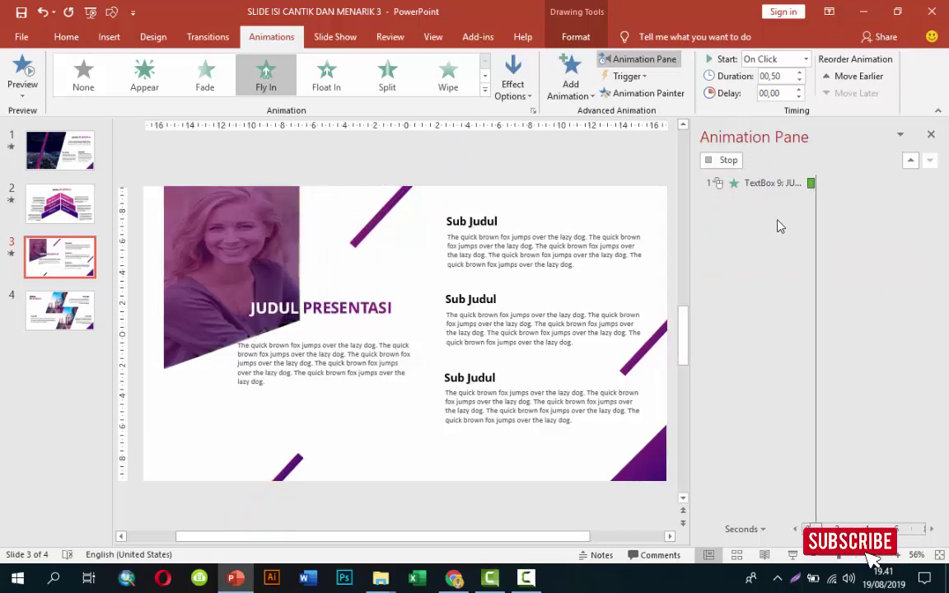
right_click(836, 268)
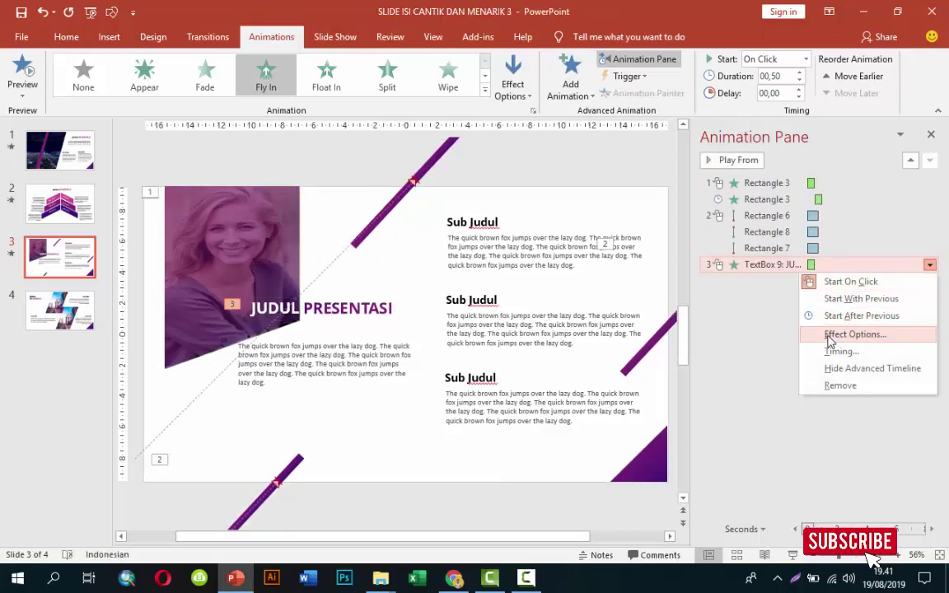
left_click(779, 332)
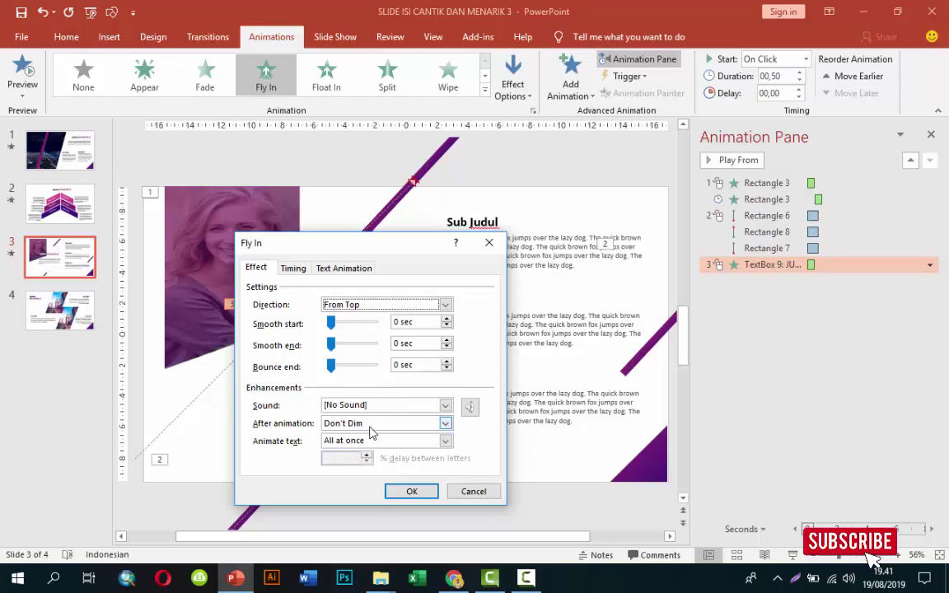
left_click(390, 443)
left_click(367, 463)
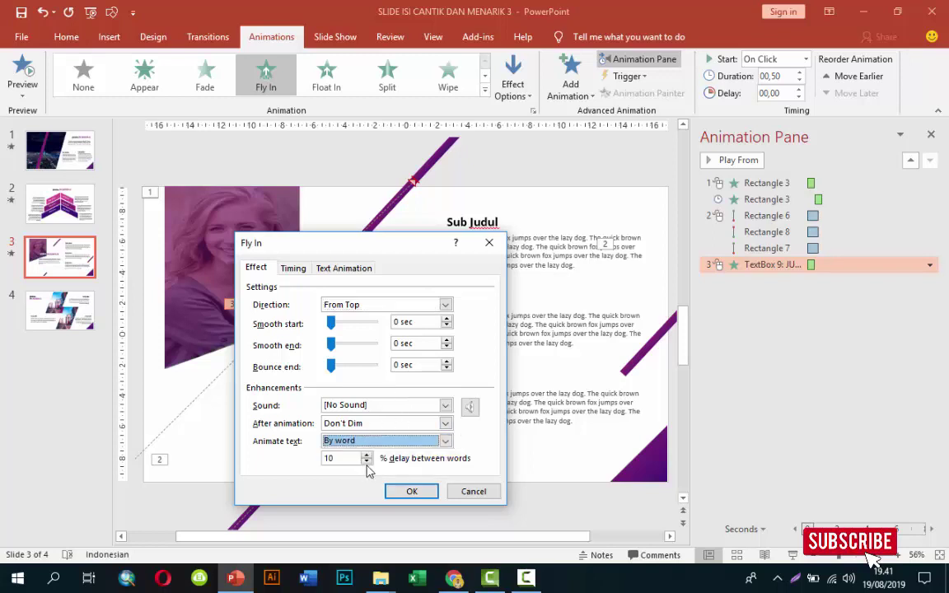
left_click_drag(353, 456, 320, 458)
type("50")
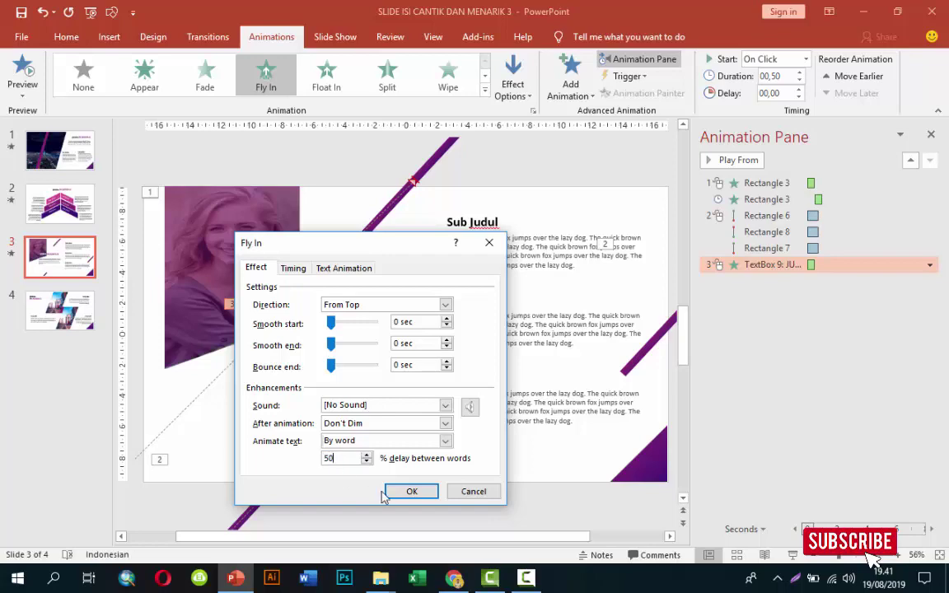
left_click(408, 493)
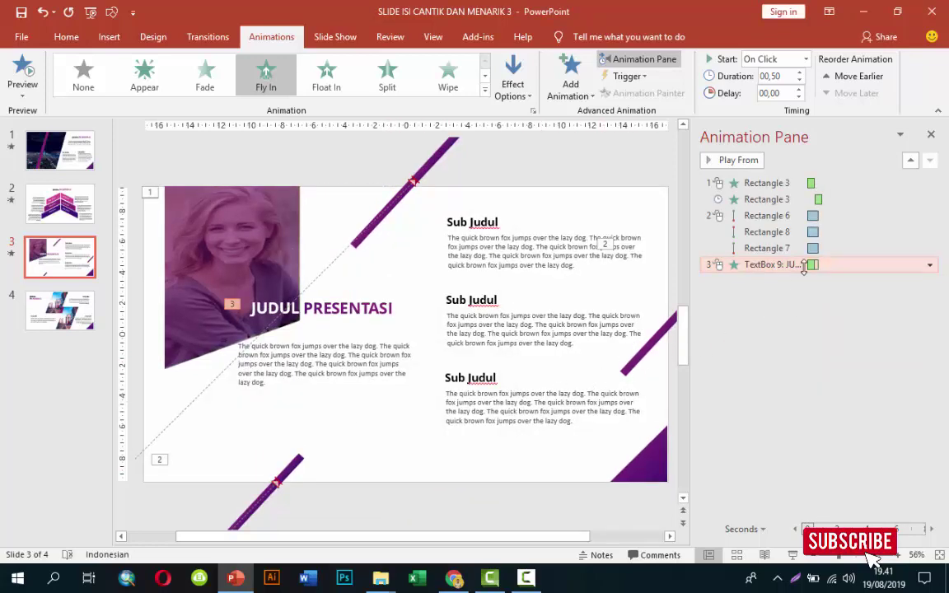
- Add a 0,23 sec bounce end to the title's Fly In effect
left_click(929, 264)
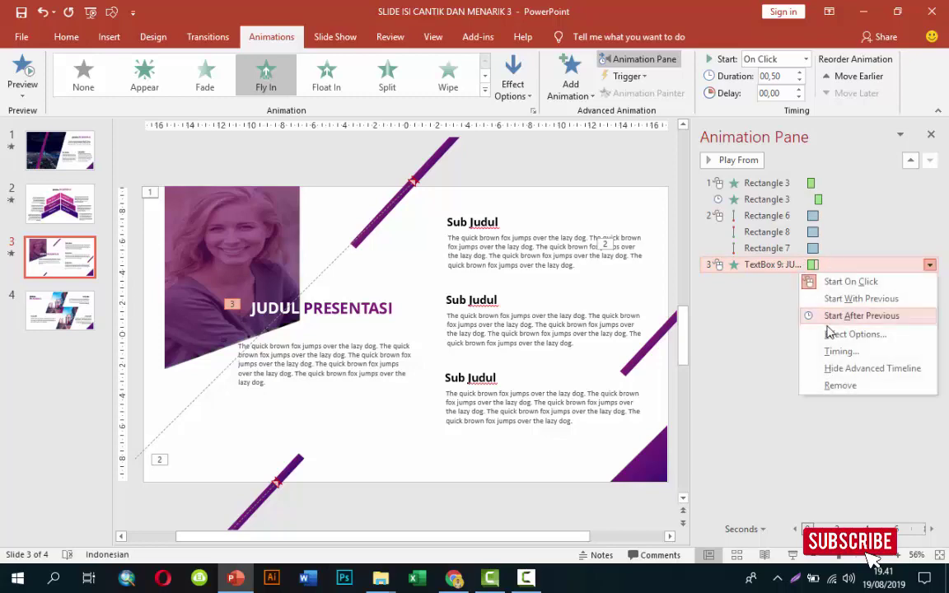
left_click(787, 332)
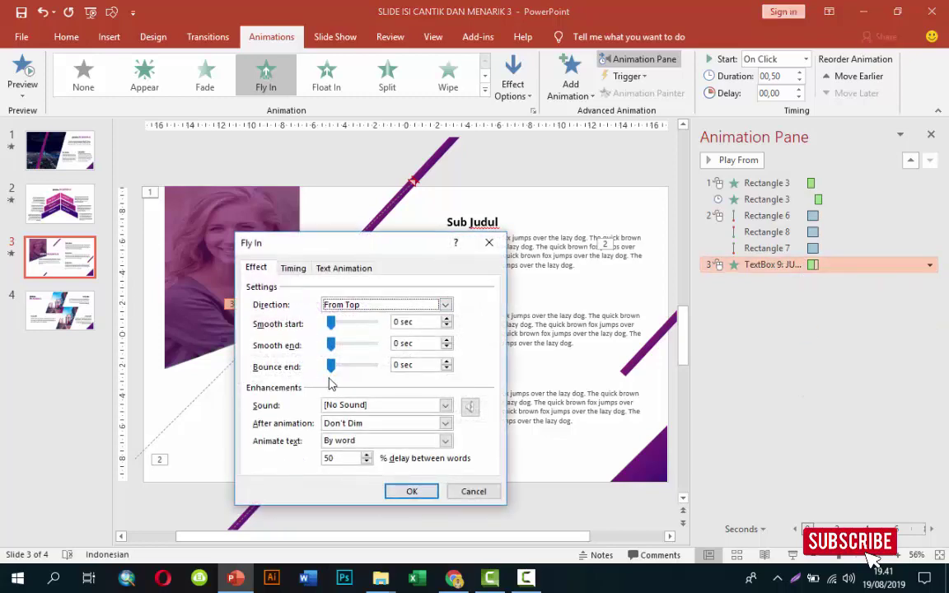
left_click_drag(331, 372, 348, 371)
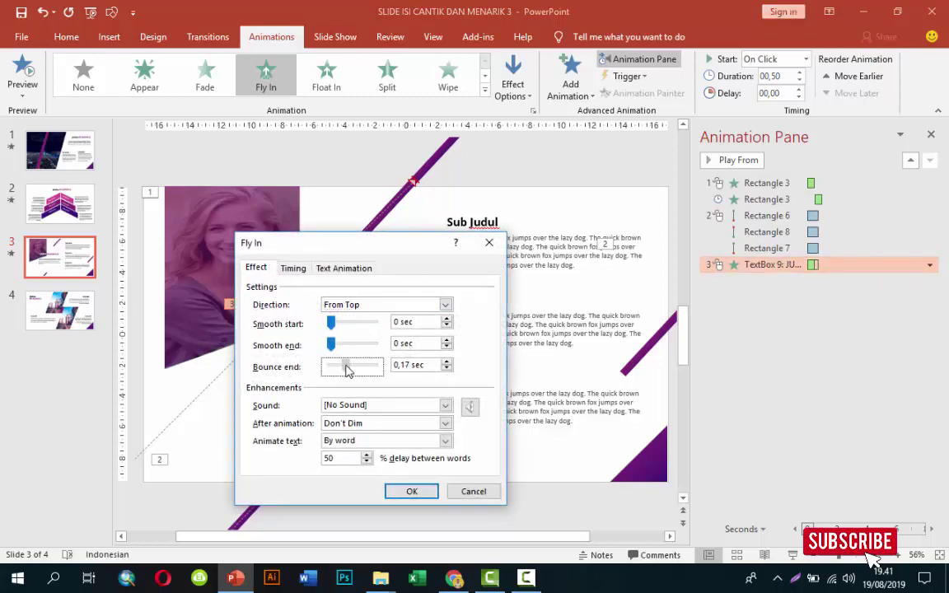
left_click(409, 491)
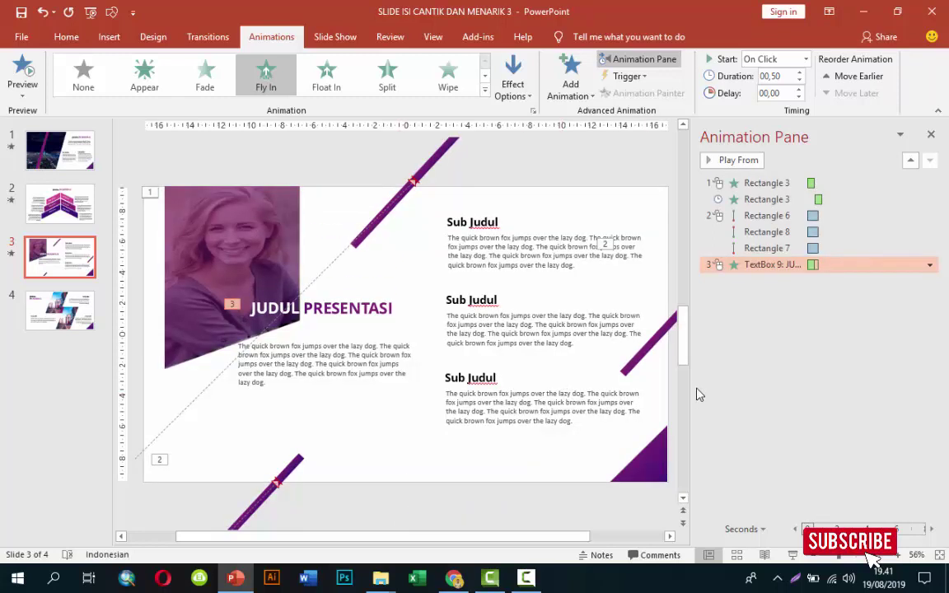
- Give the body text under the title a Basic Zoom entrance effect
left_click(388, 337)
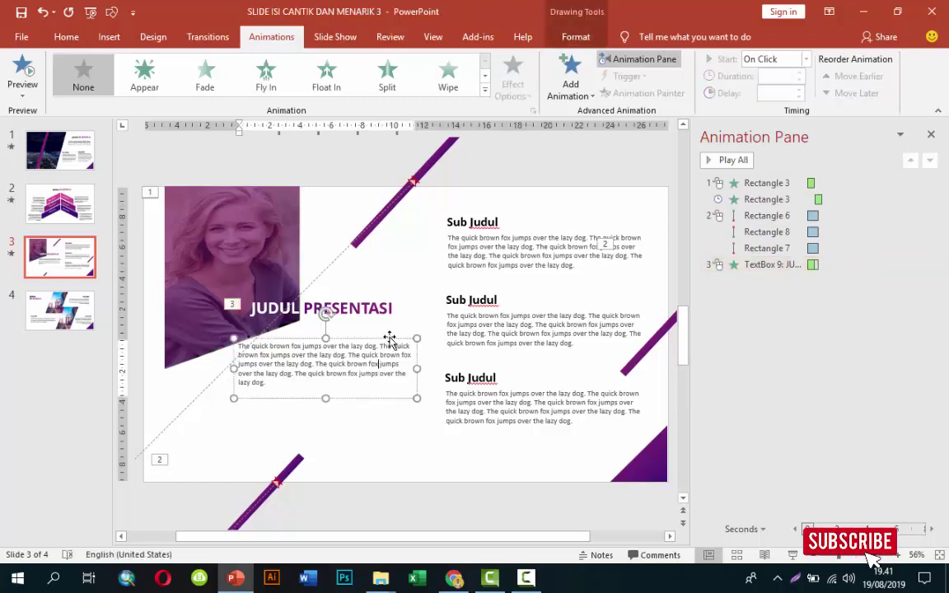
left_click(570, 82)
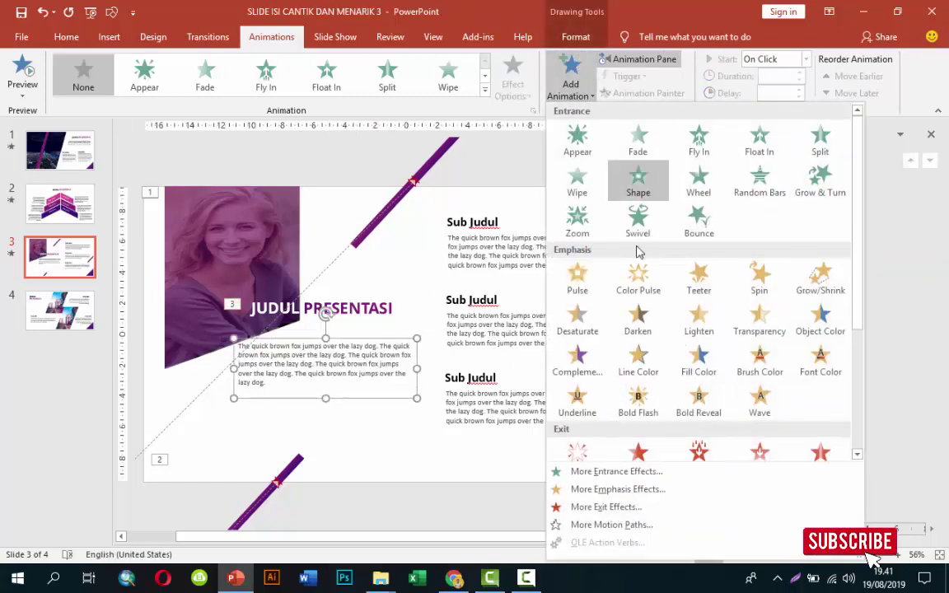
left_click(582, 472)
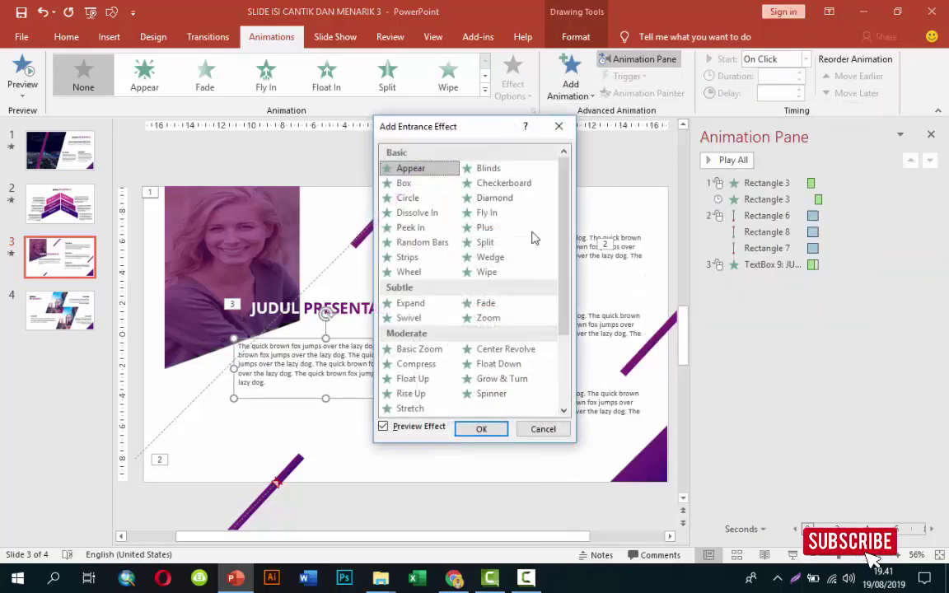
left_click(416, 304)
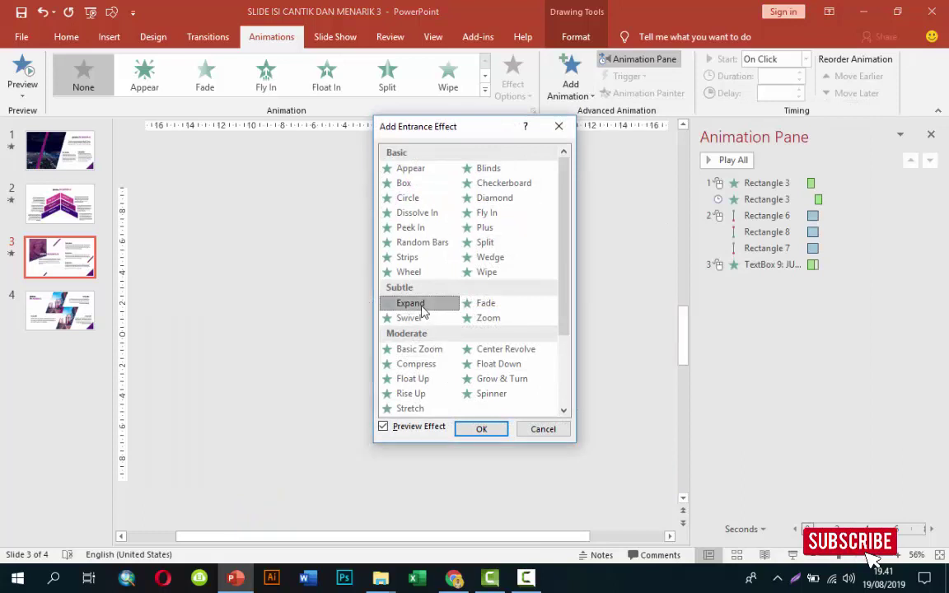
left_click(420, 349)
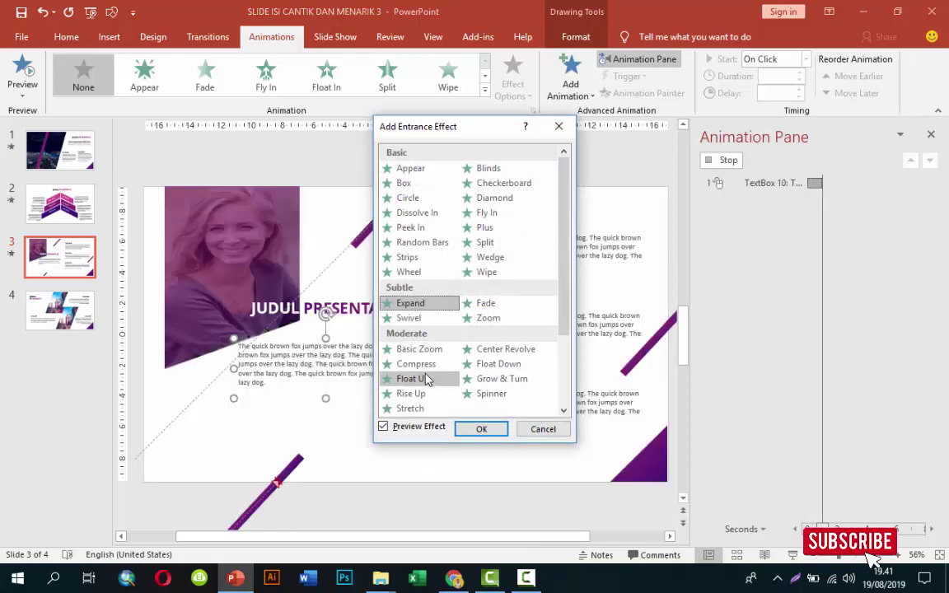
left_click(478, 429)
- Nudge the paragraph slightly left and down and set its zoom to start After Previous
left_click(363, 340)
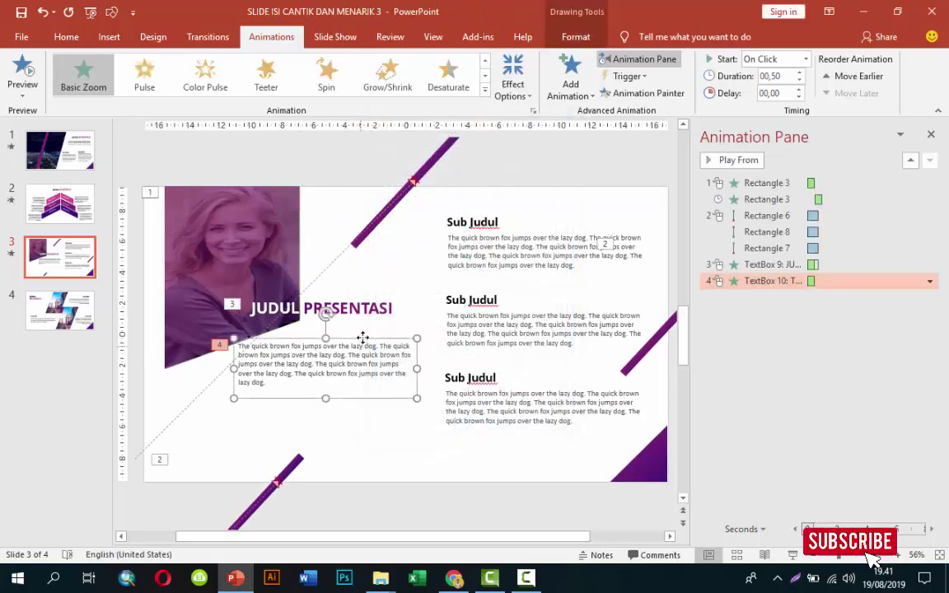
left_click_drag(364, 335, 358, 341)
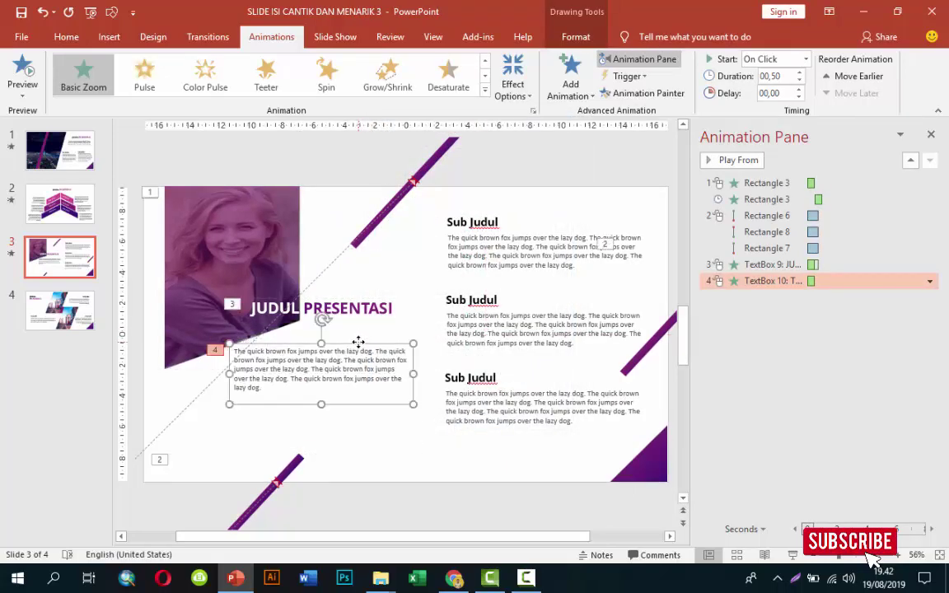
left_click(805, 61)
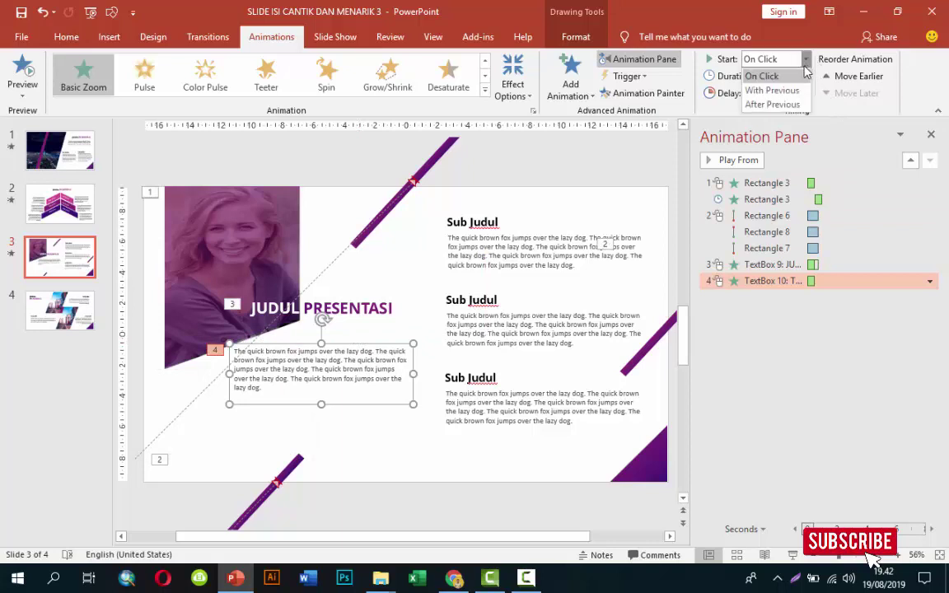
left_click(774, 105)
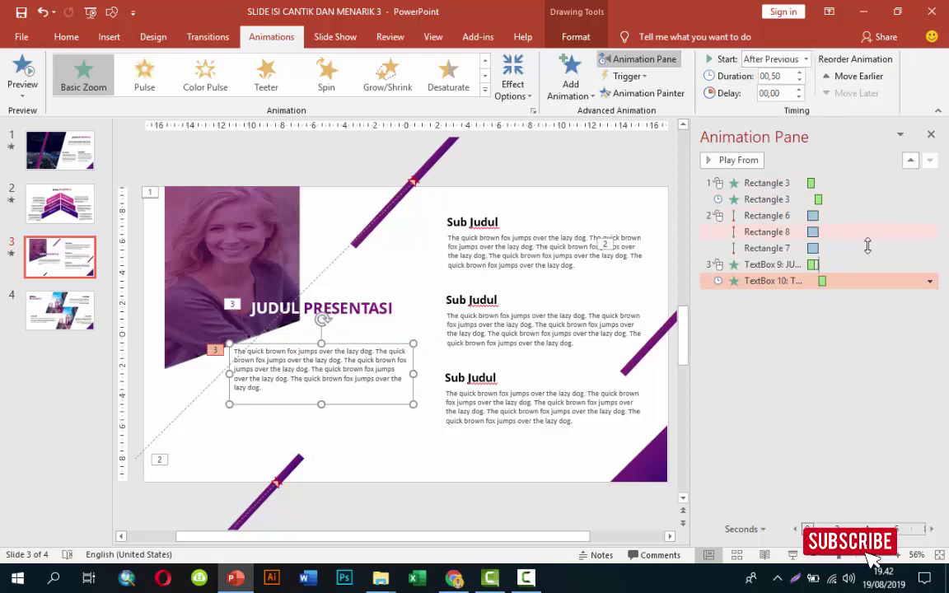
- Copy the title's Fly In to the first Sub Judul and the Basic Zoom to its paragraph
left_click(327, 304)
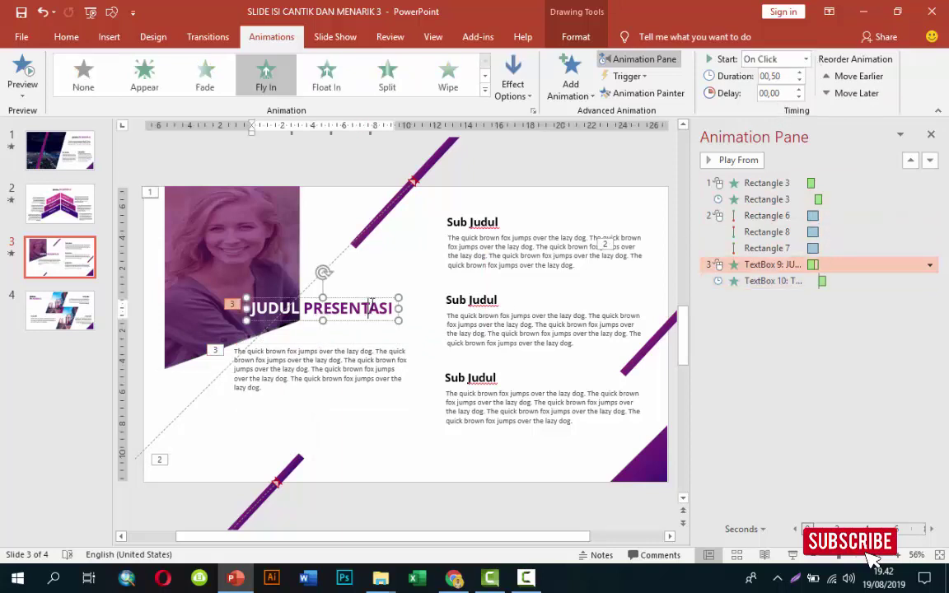
left_click(605, 93)
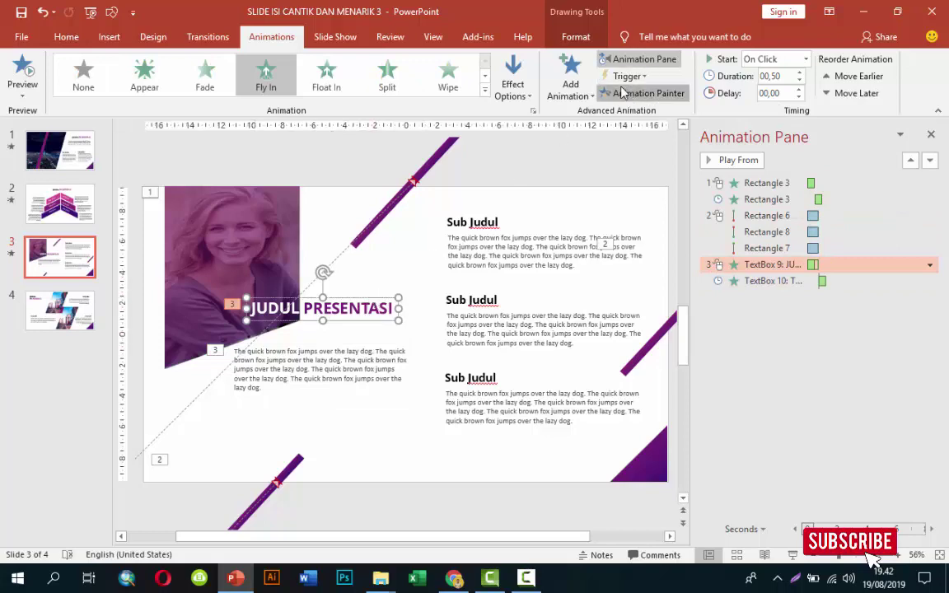
left_click(491, 223)
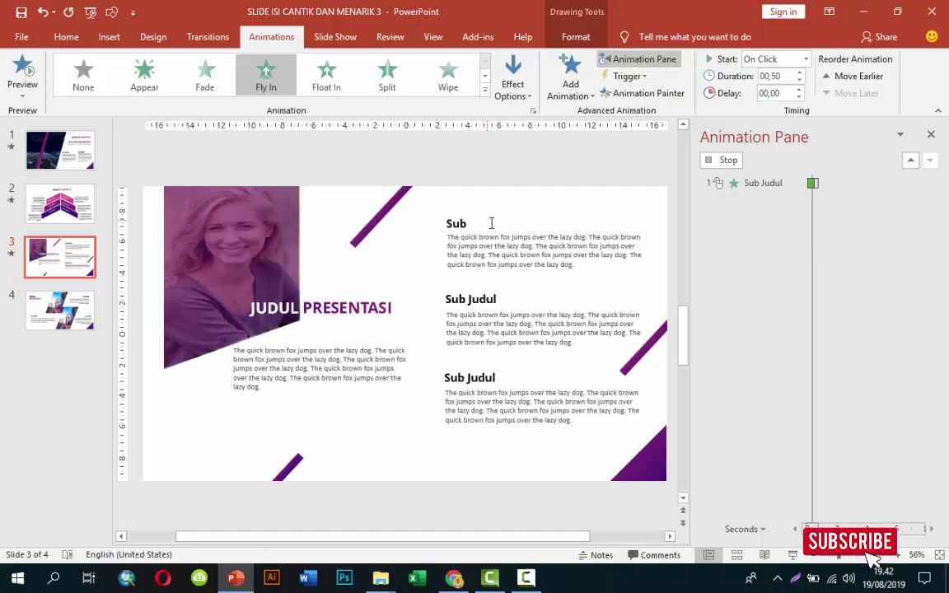
left_click(387, 344)
left_click(642, 93)
left_click(486, 223)
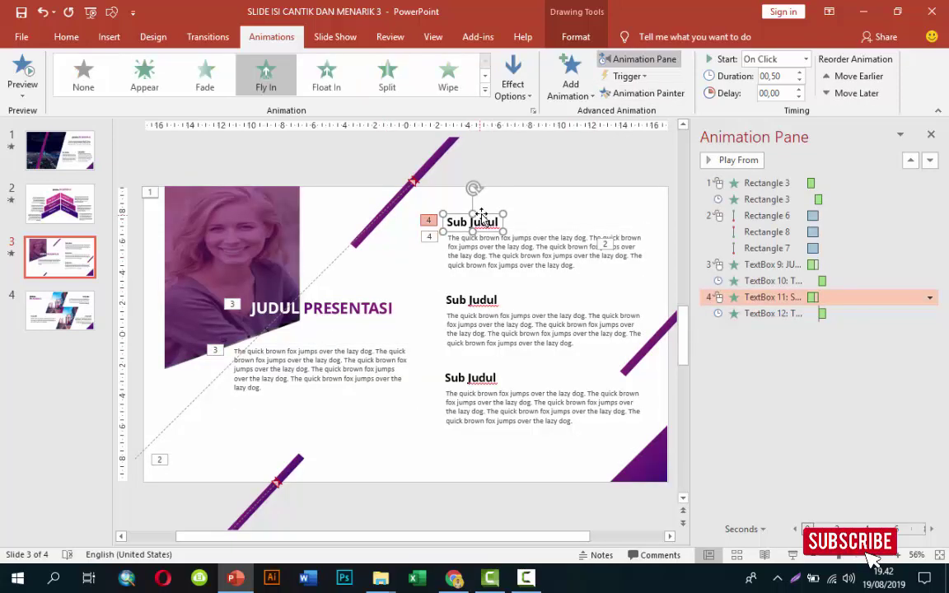
left_click(626, 76)
mouse_move(644, 95)
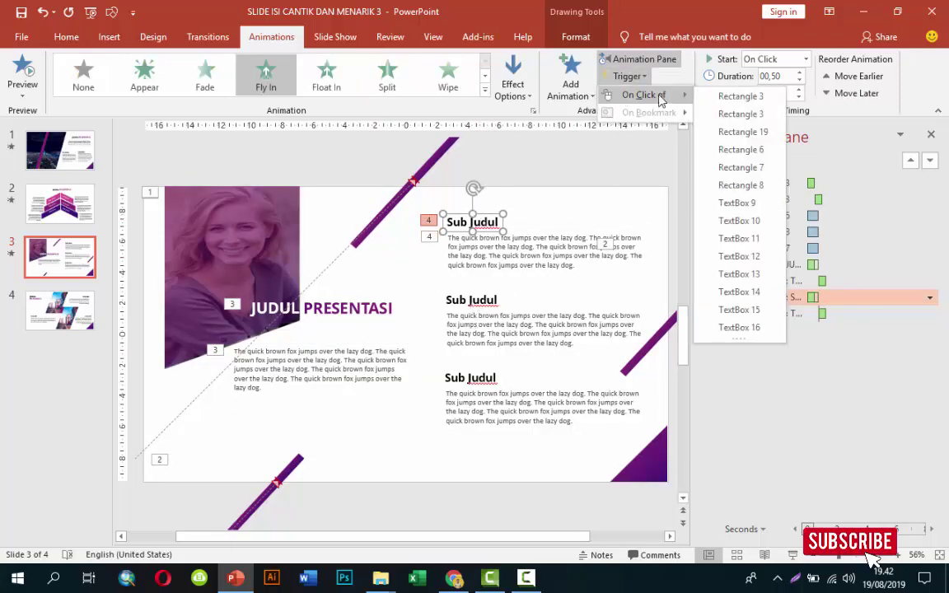
left_click(501, 229)
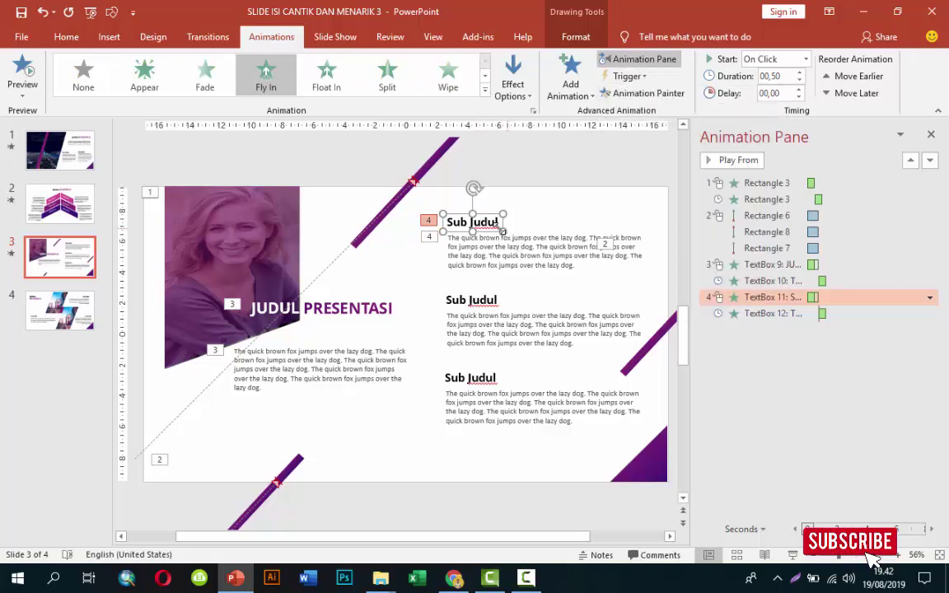
- Copy Fly In to the second Sub Judul heading and Basic Zoom to its paragraph
left_click(638, 93)
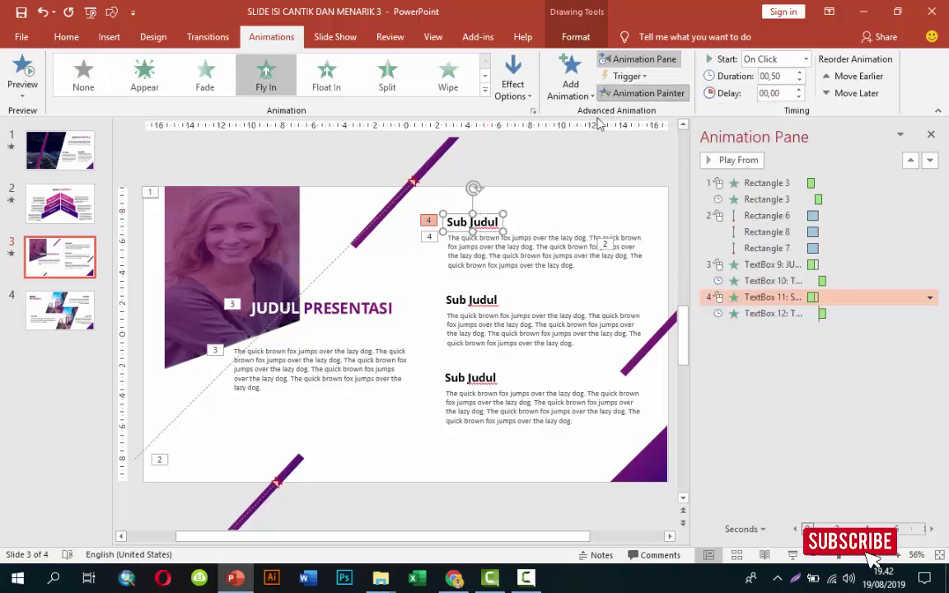
left_click(471, 300)
left_click(533, 231)
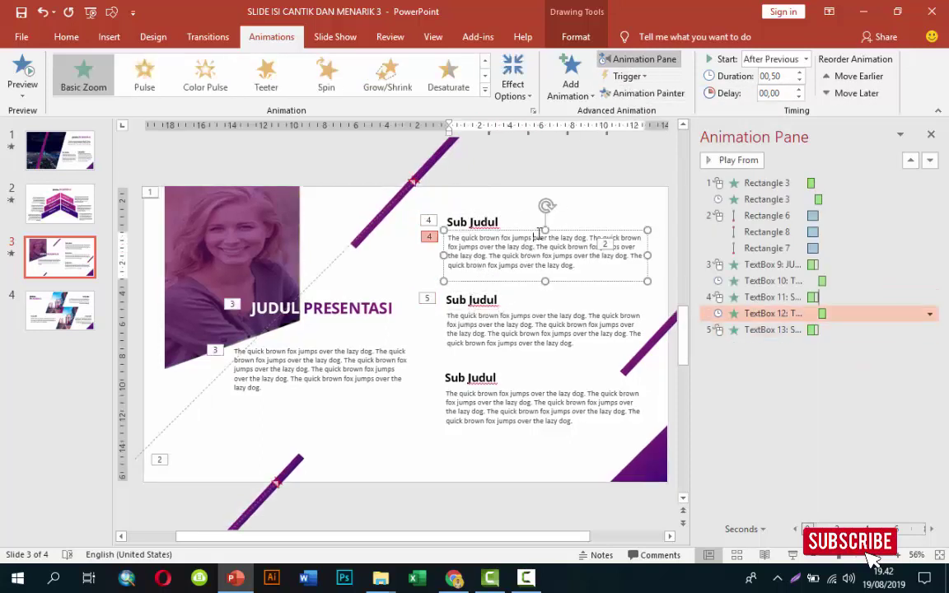
left_click(638, 93)
left_click(512, 330)
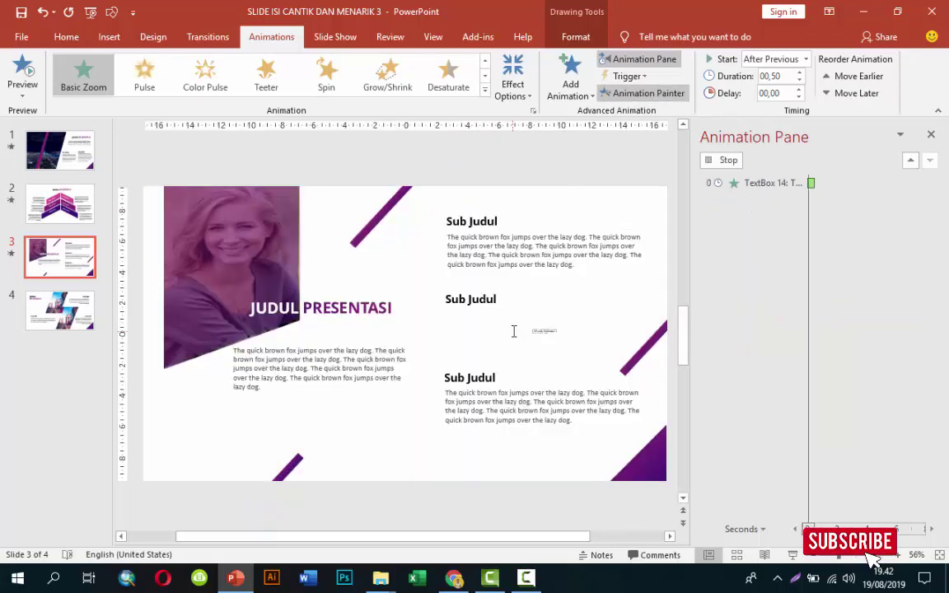
- Copy the animations to the third Sub Judul and paragraph, preview, and move to slide 4
left_click(483, 297)
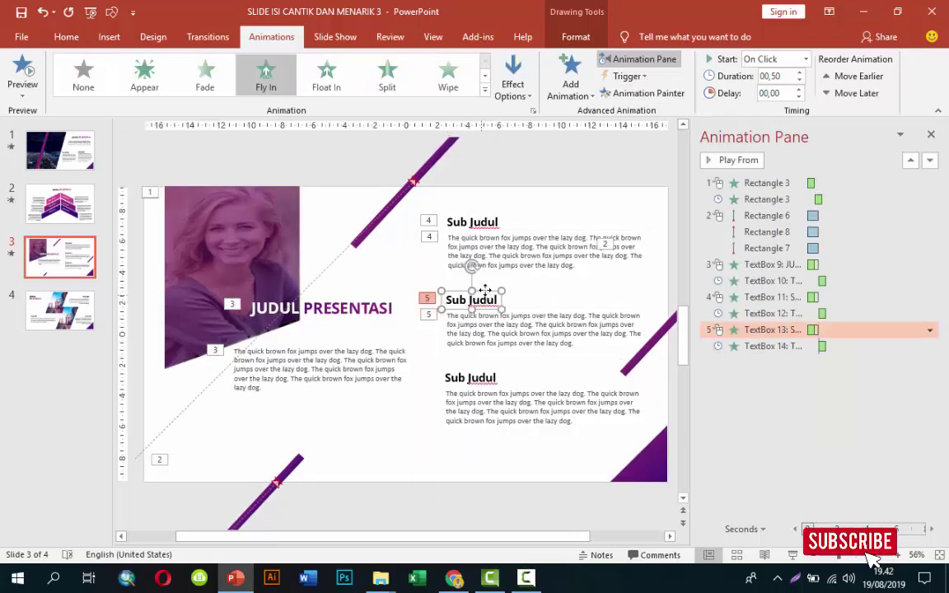
left_click(636, 93)
left_click(474, 377)
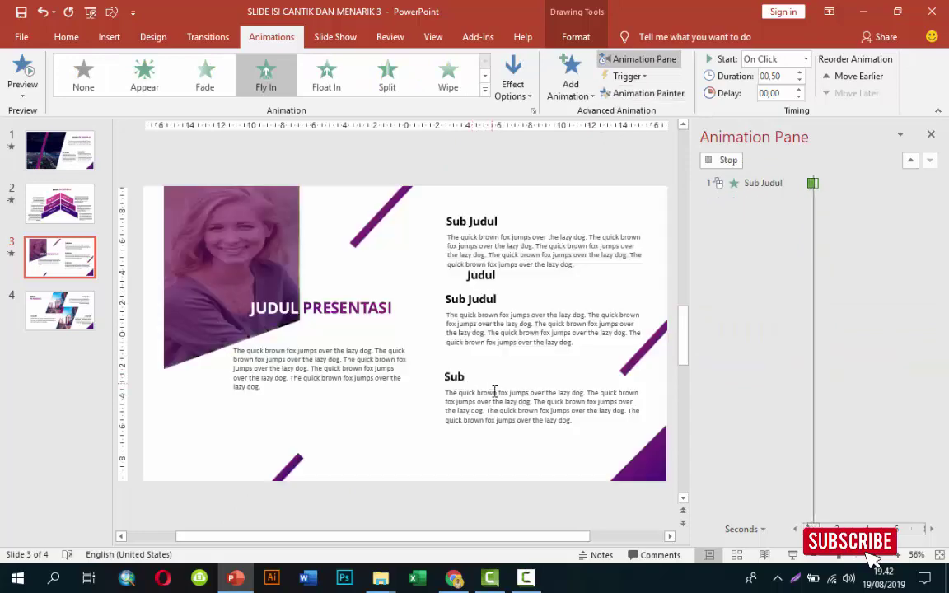
left_click(540, 317)
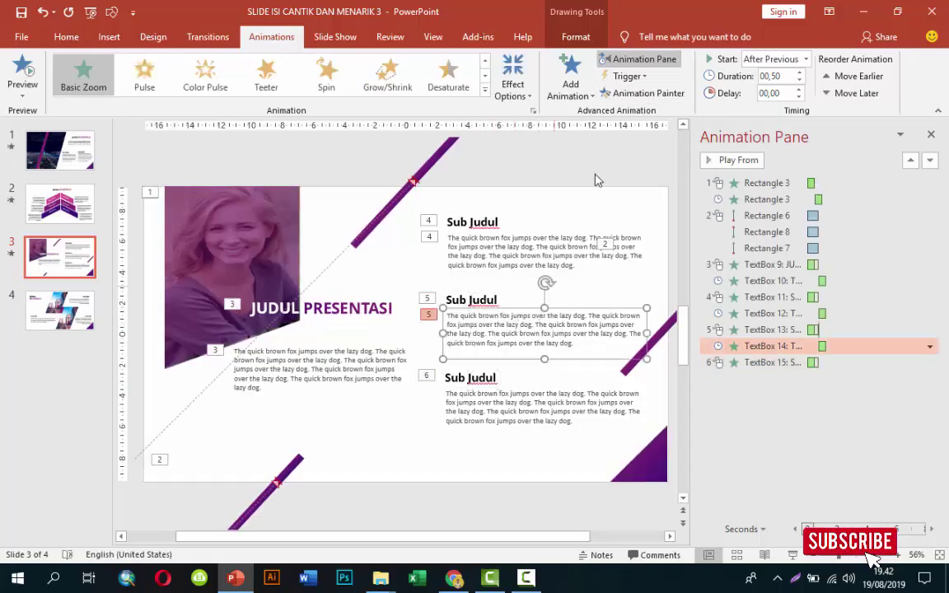
left_click(623, 93)
left_click(459, 393)
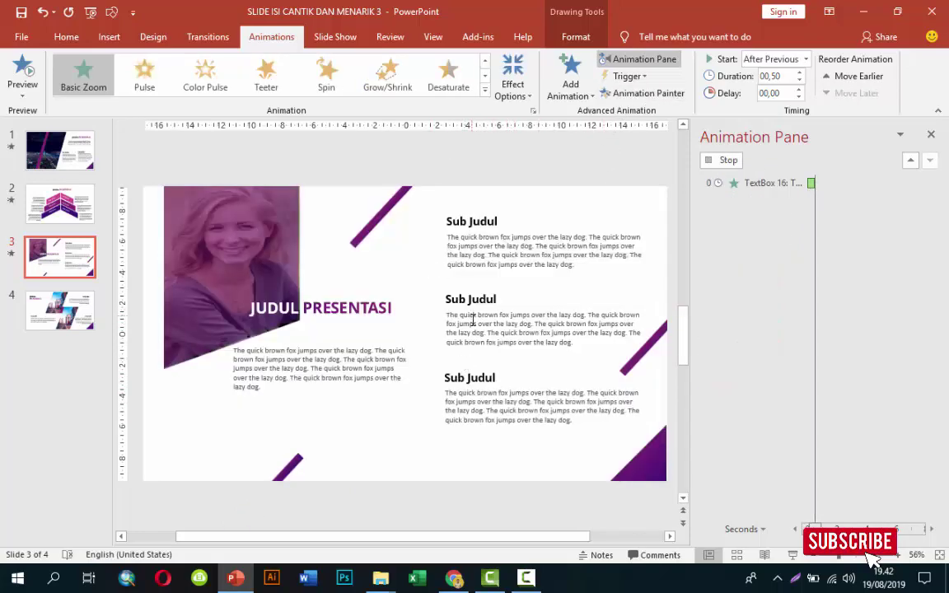
left_click(766, 183)
left_click(735, 160)
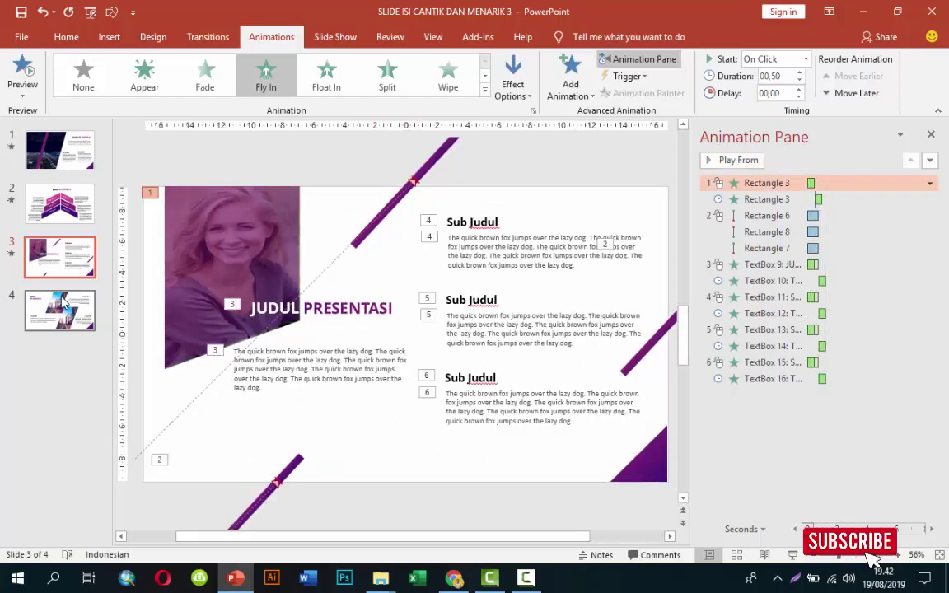
scroll(375, 395, "down", 2)
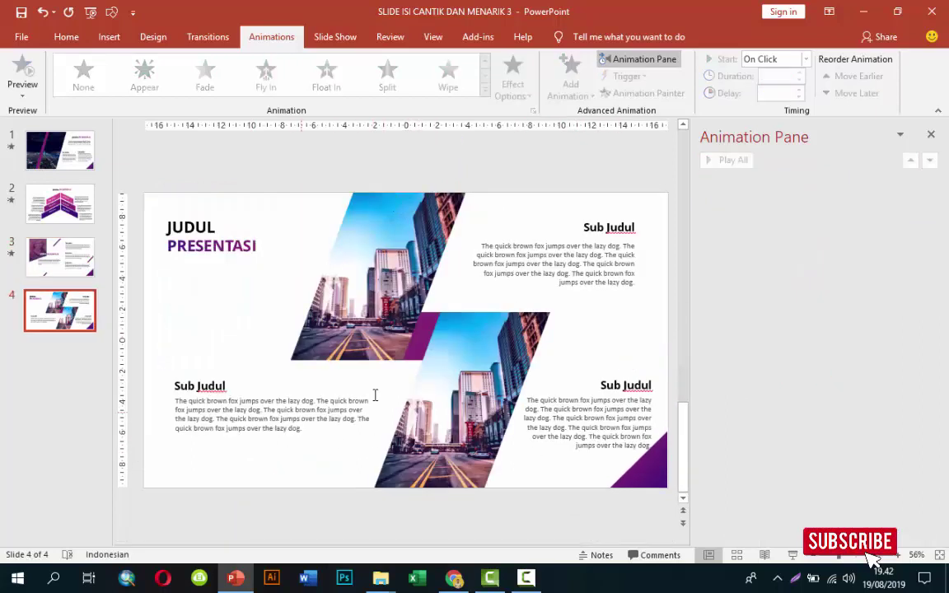
- Give slide 4's upper city picture a Fly In entrance
left_click(224, 245)
left_click(568, 87)
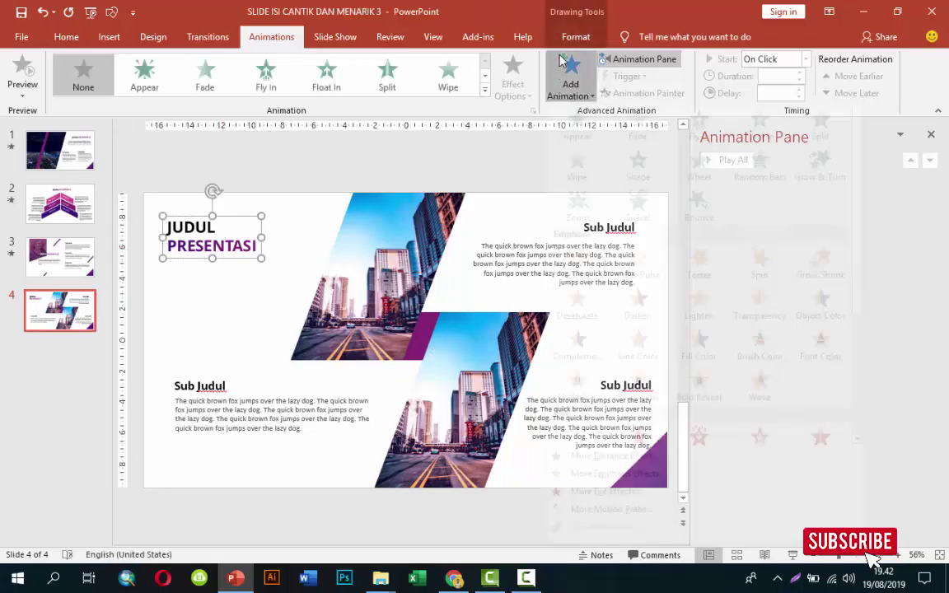
left_click(608, 473)
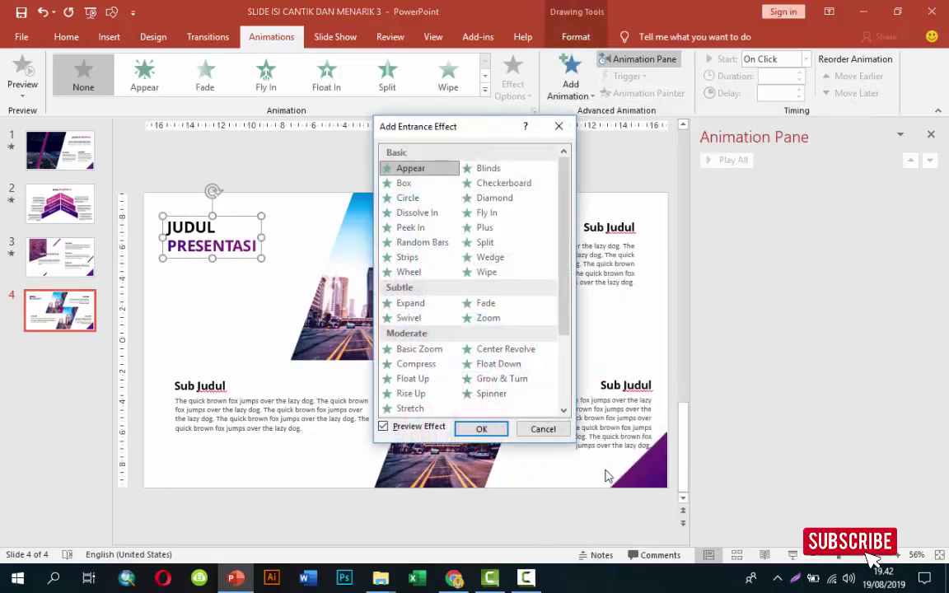
left_click(542, 430)
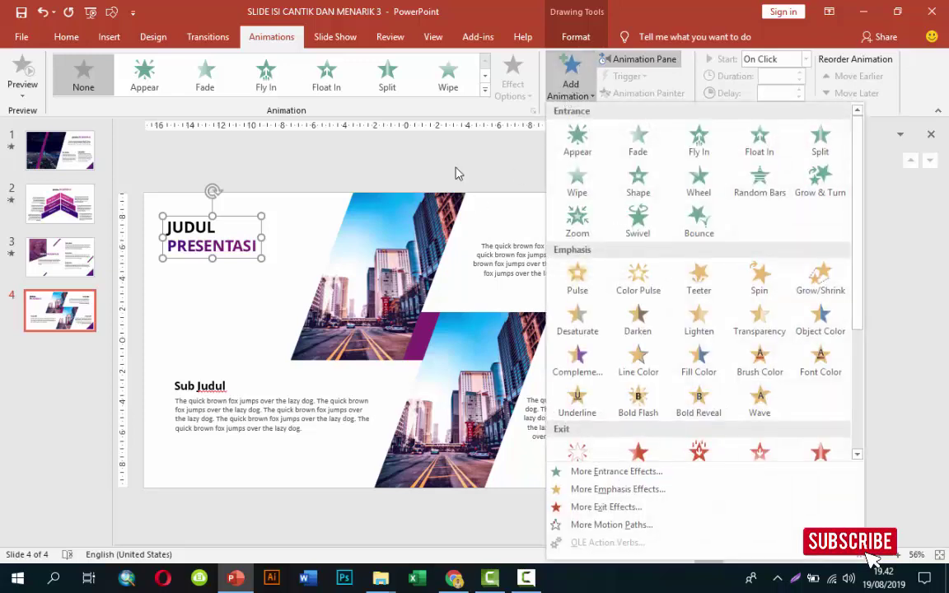
left_click(415, 222)
left_click(414, 222)
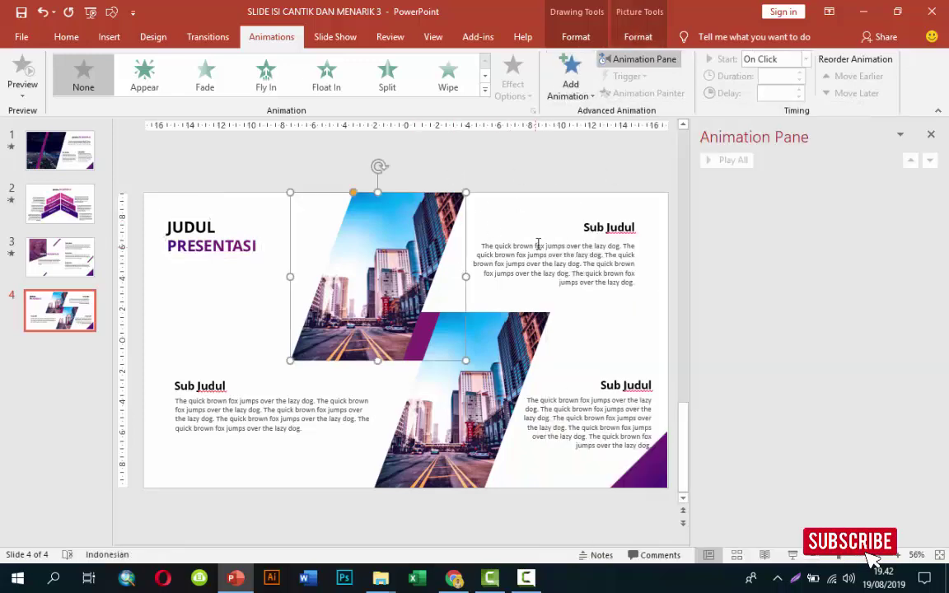
scroll(538, 245, "down", 1)
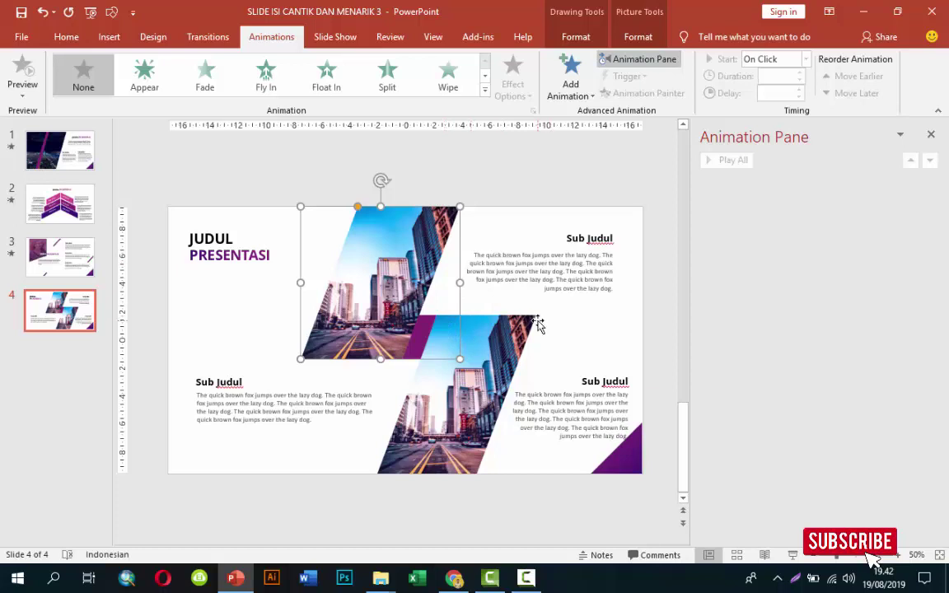
left_click(568, 78)
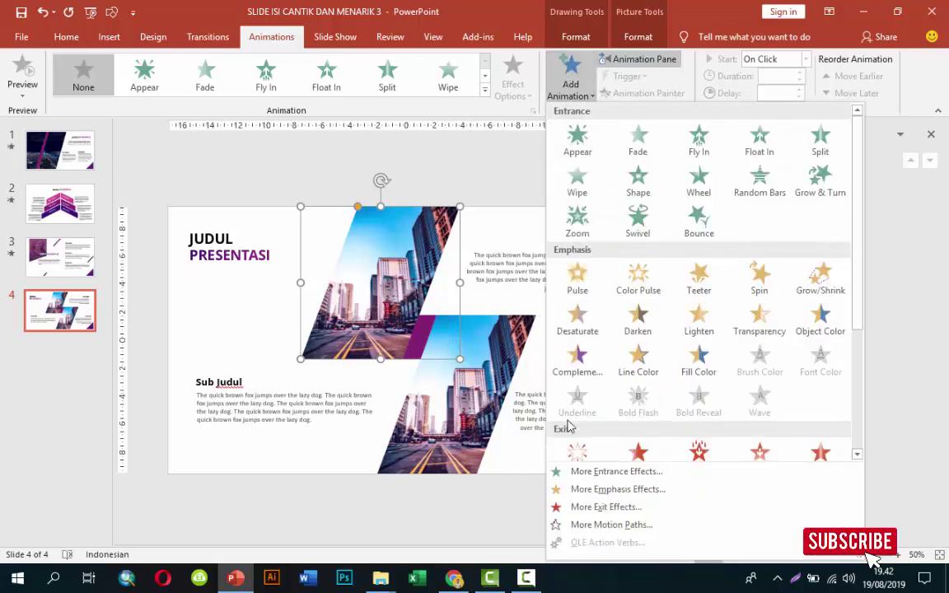
scroll(638, 439, "down", 3)
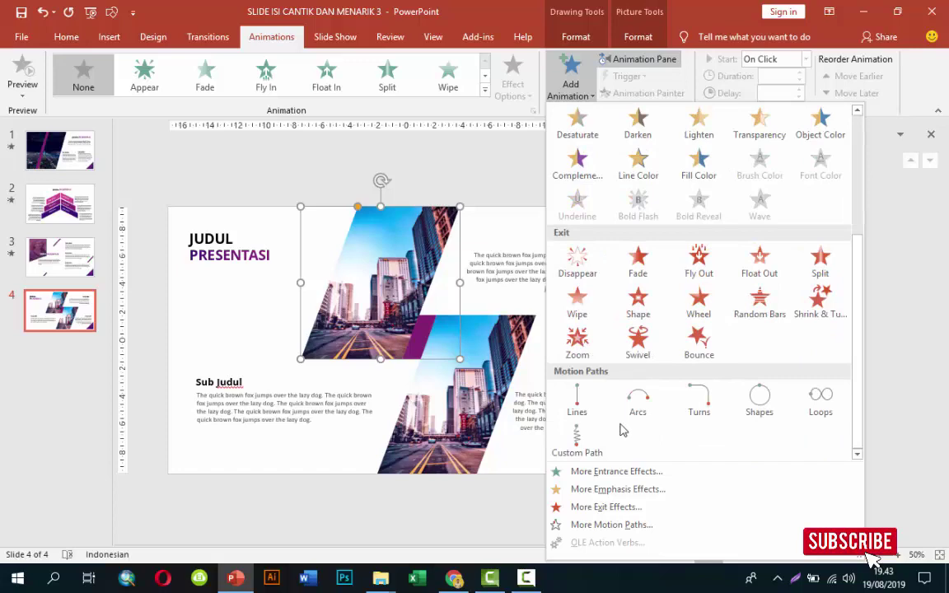
scroll(674, 377, "up", 3)
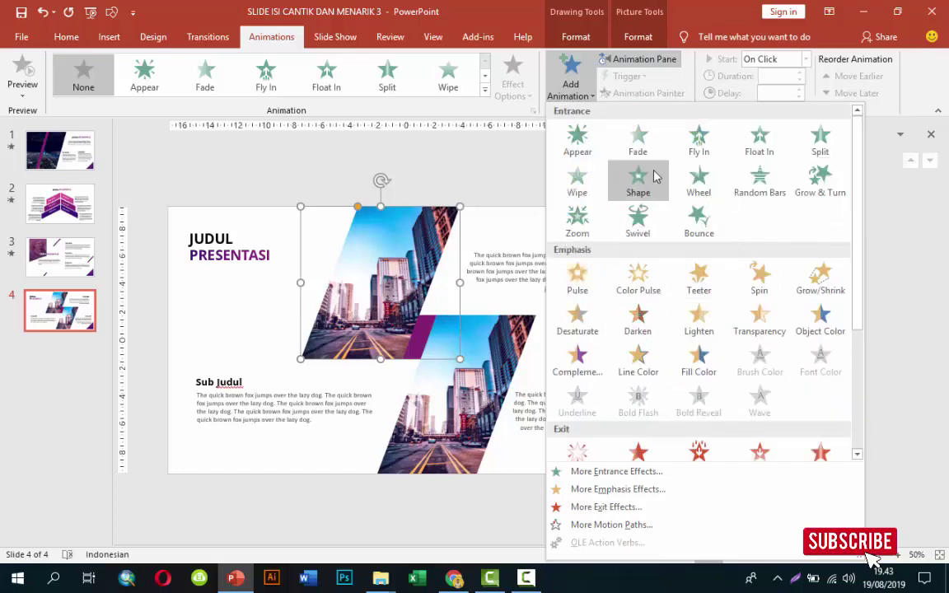
left_click(686, 146)
left_click(512, 78)
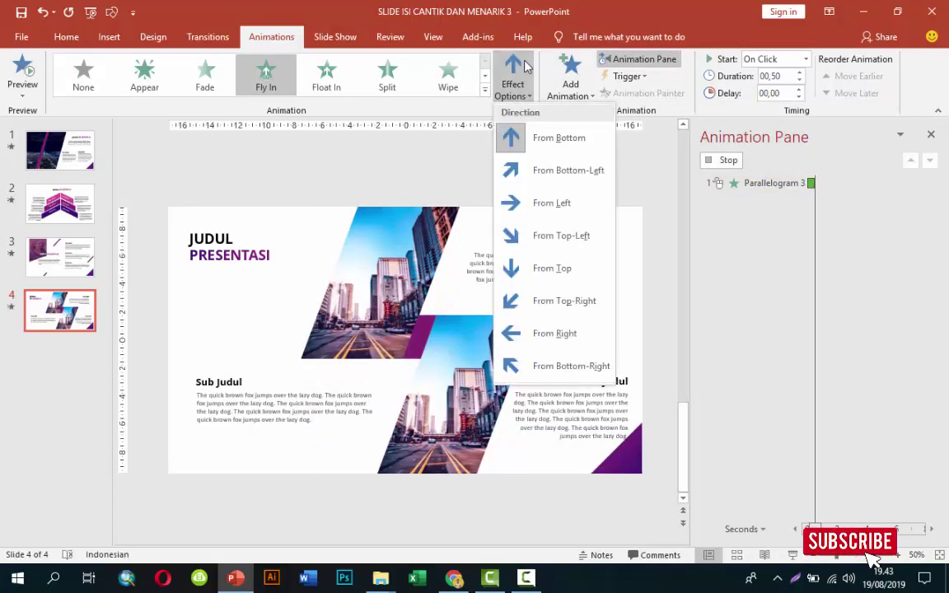
left_click(449, 135)
- Make the lower city picture Fly In From Top, With Previous, then preview the animations
left_click(449, 342)
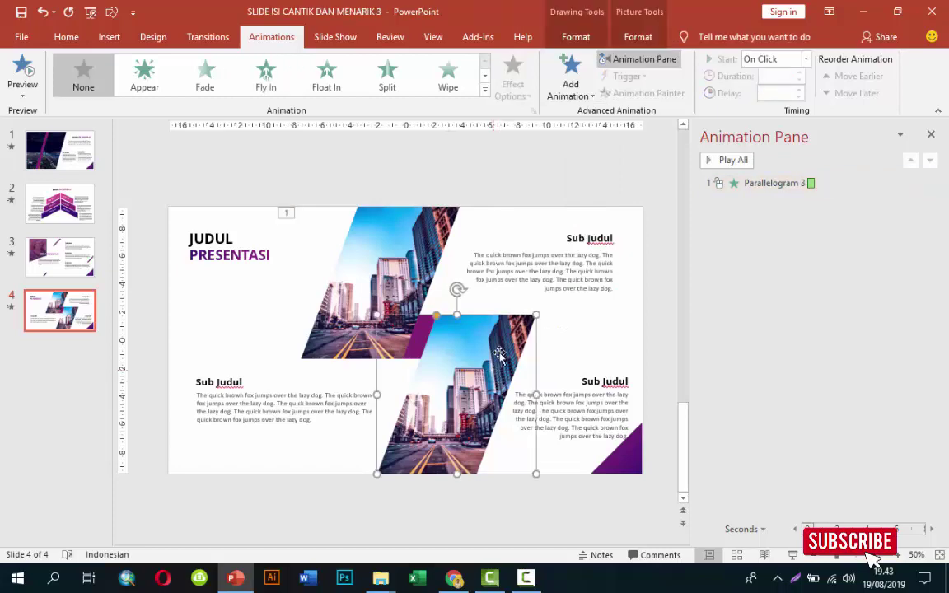
left_click(570, 79)
left_click(699, 138)
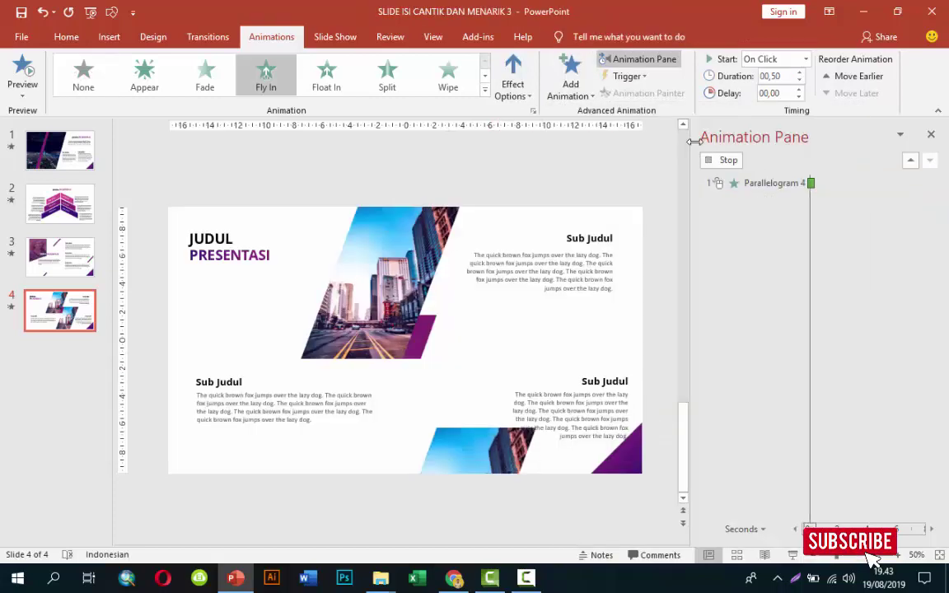
left_click(512, 79)
left_click(533, 265)
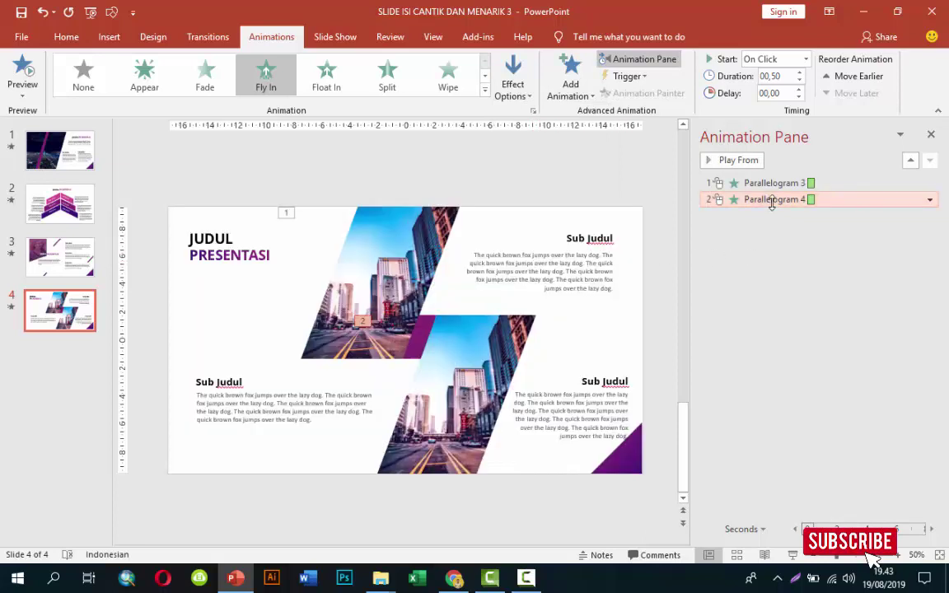
left_click(805, 59)
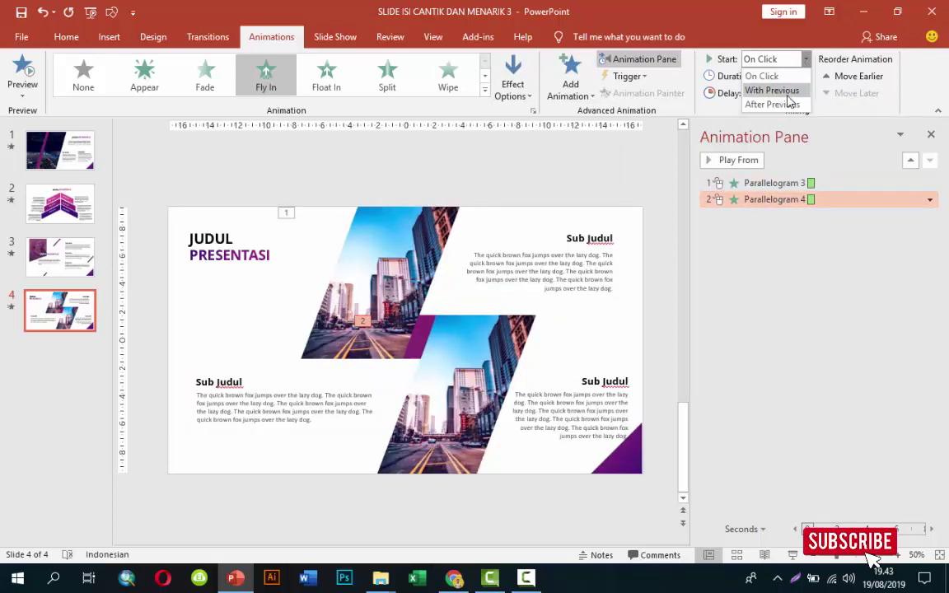
left_click(778, 89)
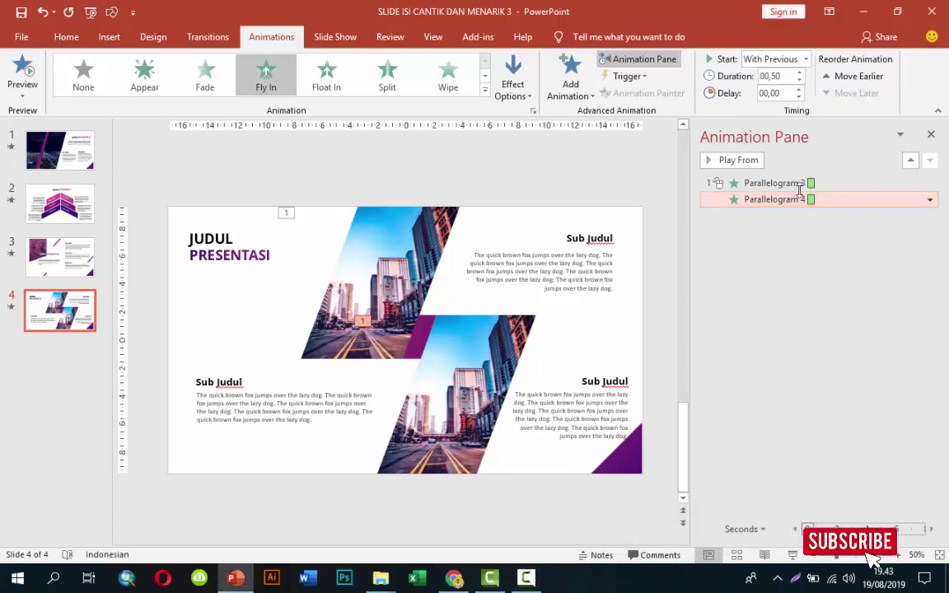
left_click(741, 182)
left_click(745, 161)
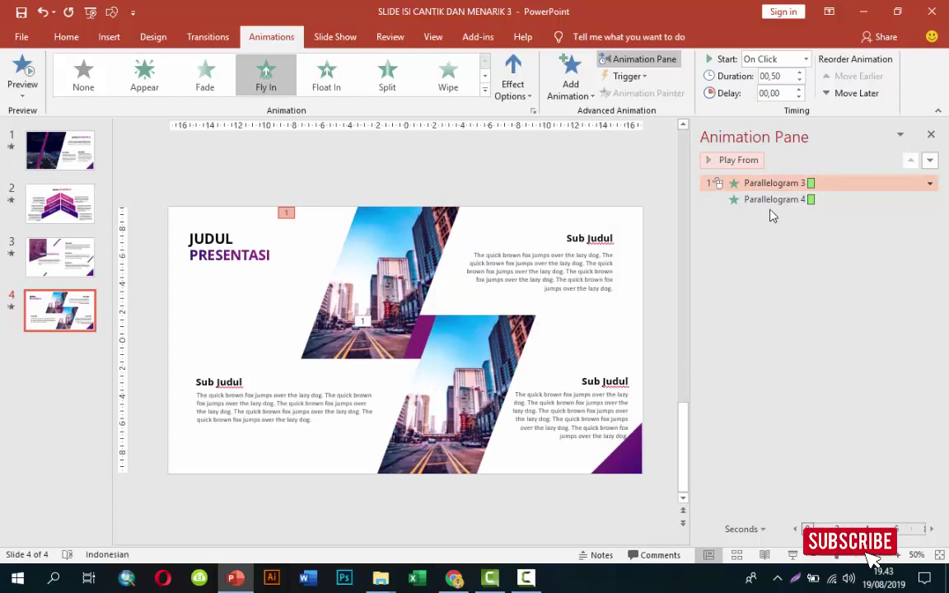
left_click(258, 233)
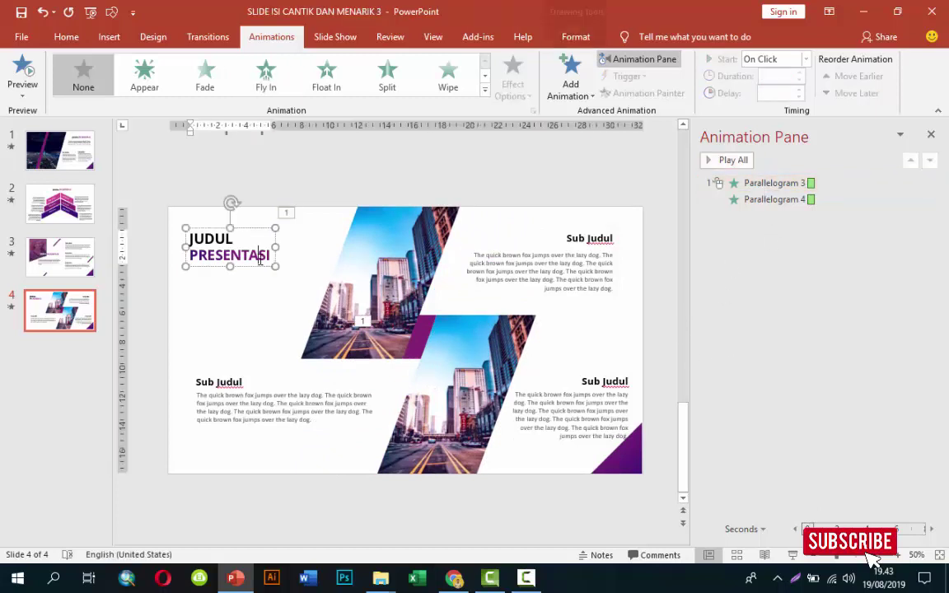
- Give the slide 4 title a Whip entrance effect
left_click(569, 82)
left_click(614, 472)
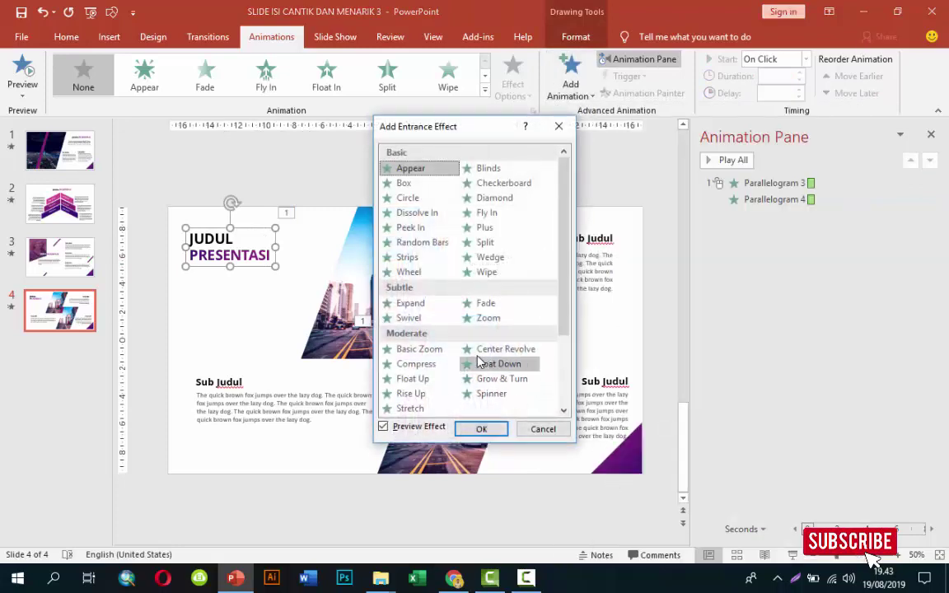
scroll(424, 396, "down", 3)
left_click(409, 408)
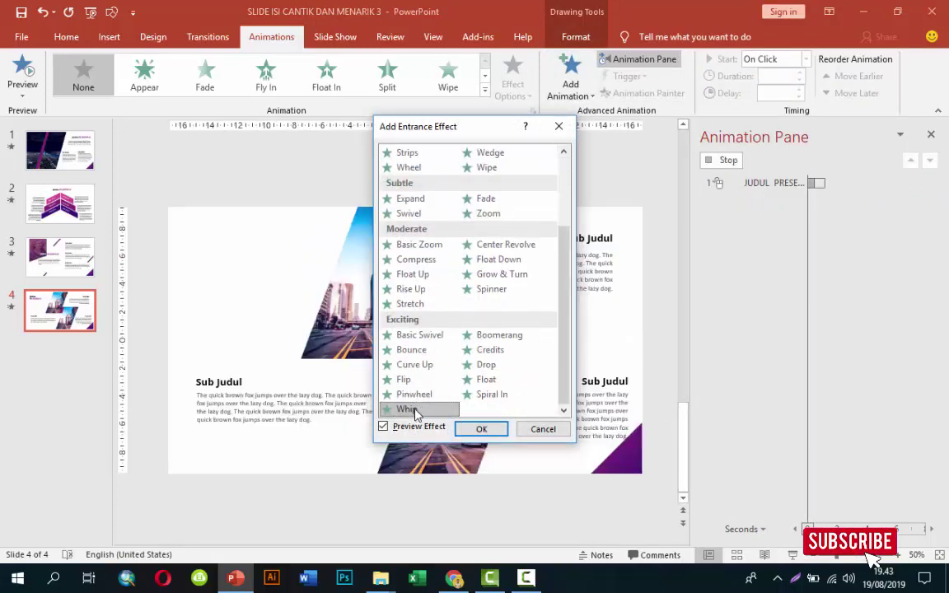
left_click(462, 427)
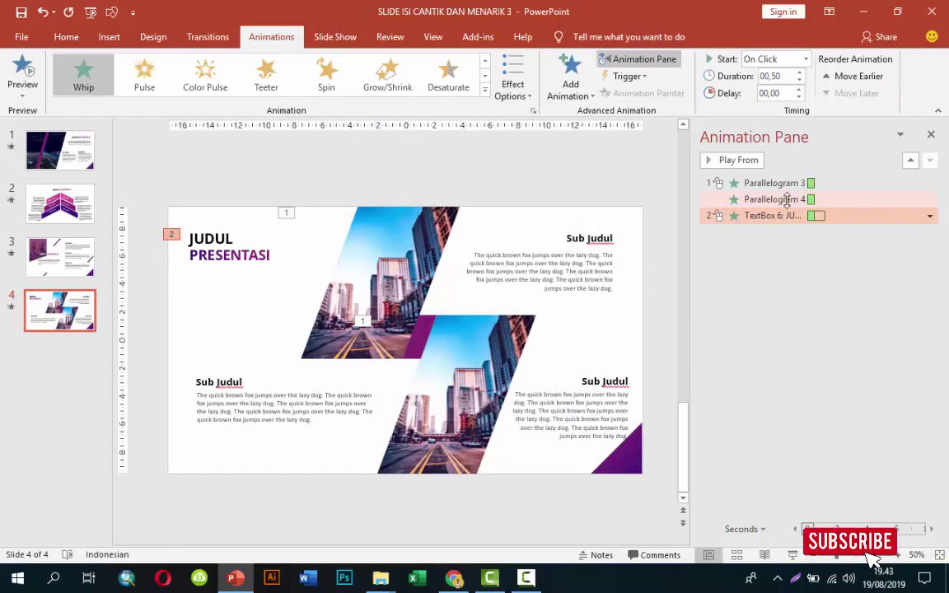
- Apply a Peek In entrance to the lower-left Sub Judul heading, trying Wheel first
left_click(219, 387)
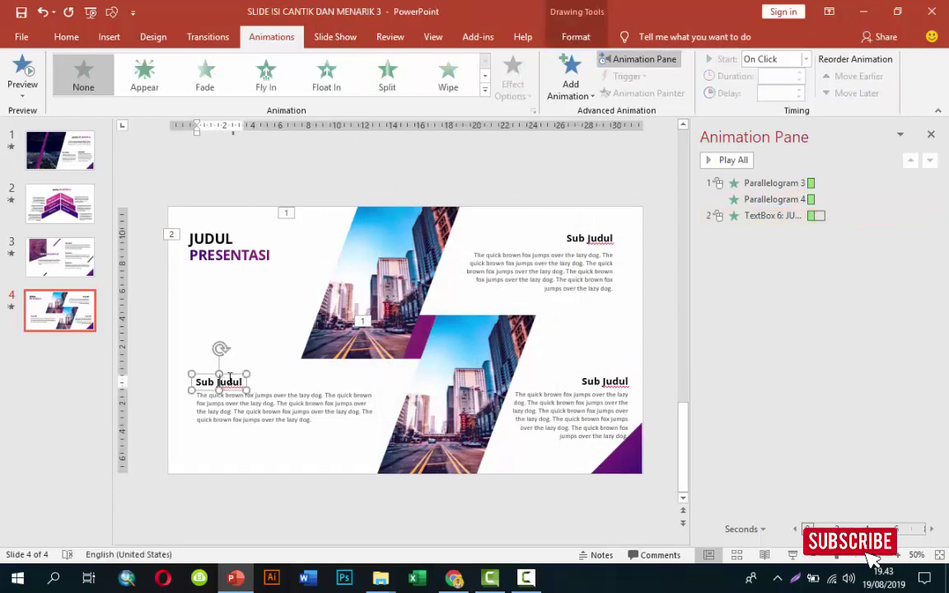
left_click(229, 374)
left_click(579, 86)
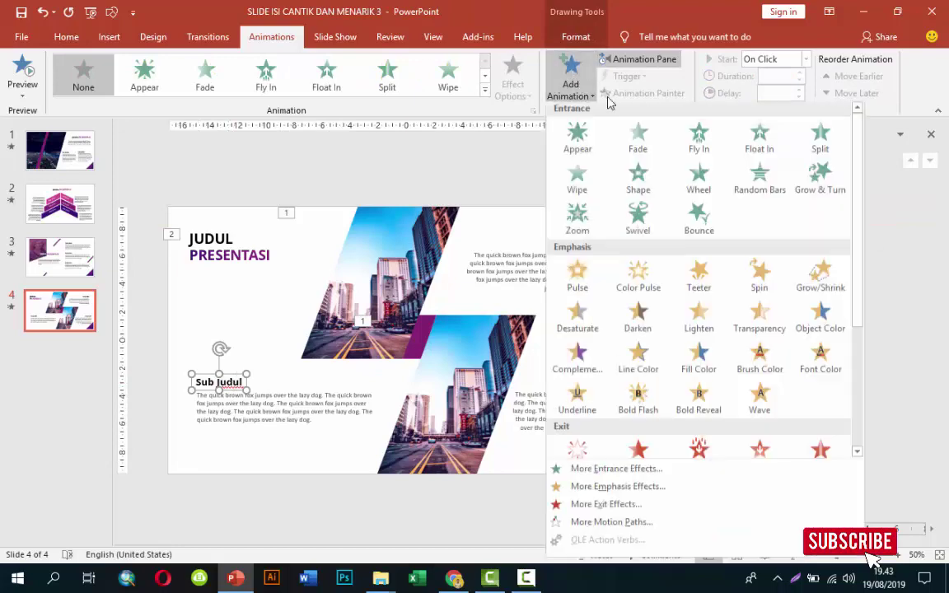
left_click(567, 470)
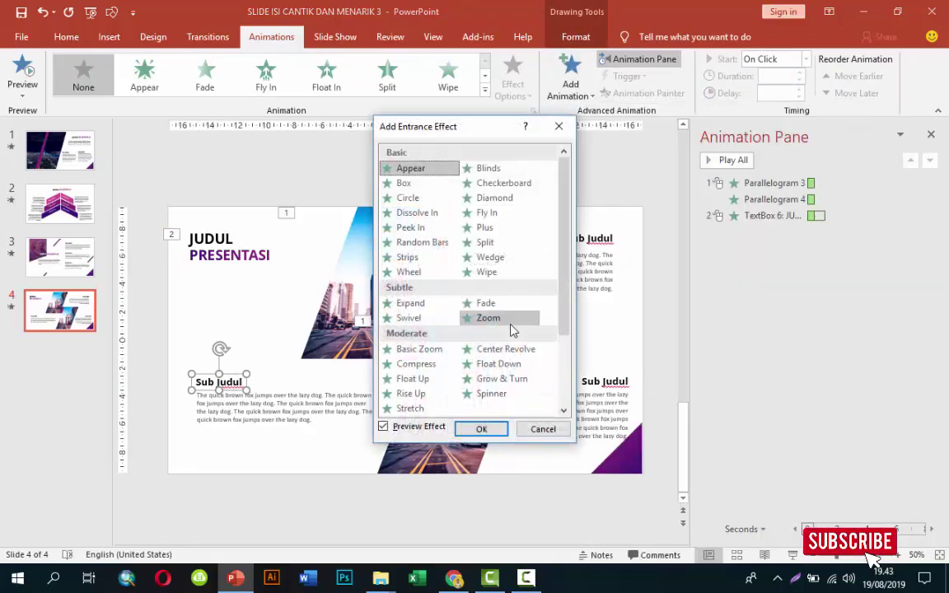
left_click(412, 273)
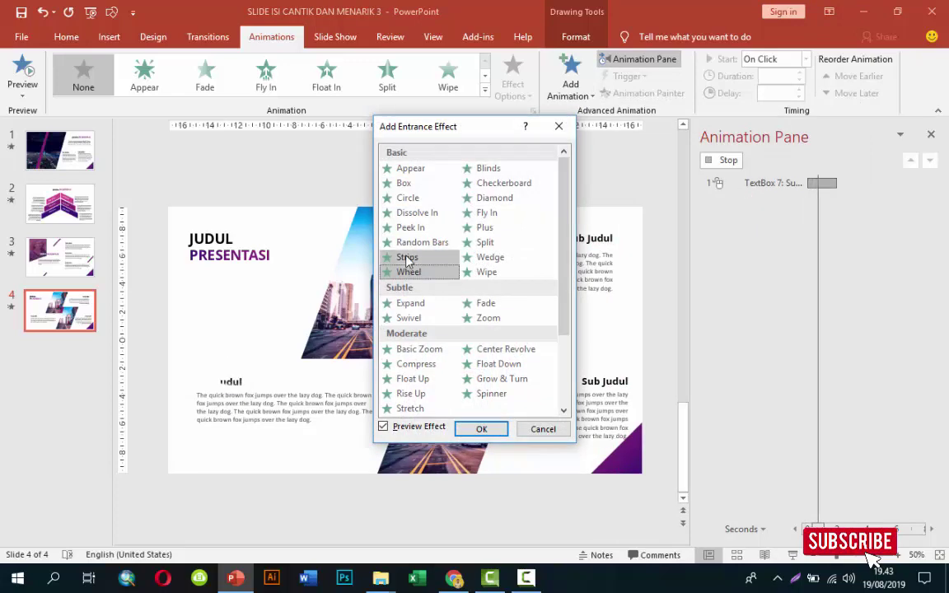
left_click(414, 230)
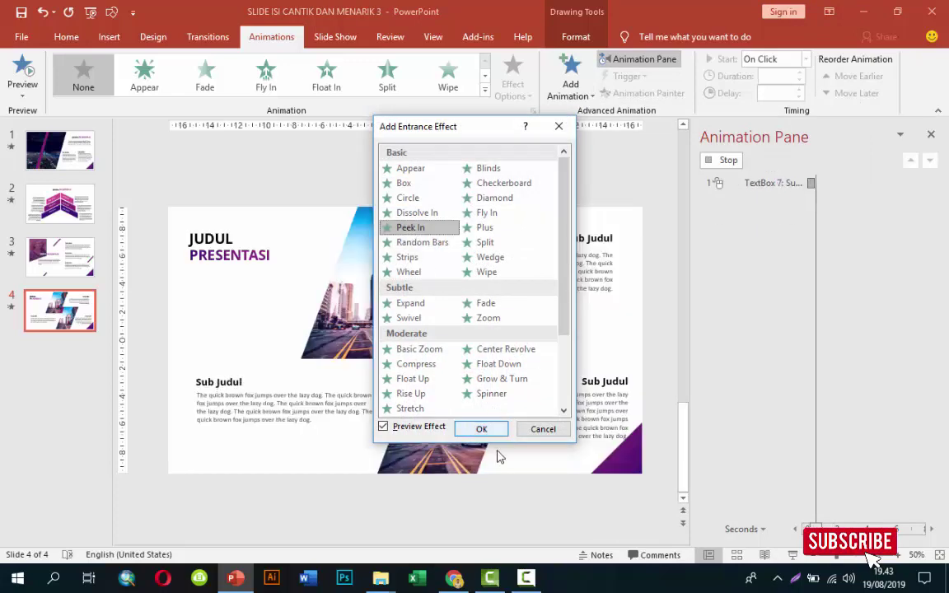
left_click(482, 429)
- Make the heading's Peek In animate text by word with 60% delay between words
left_click(930, 232)
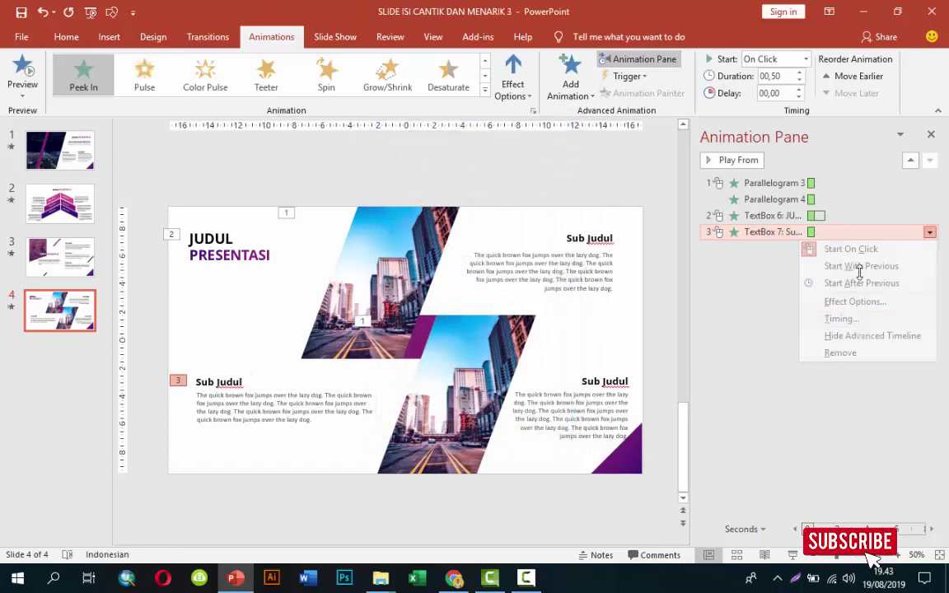
left_click(853, 302)
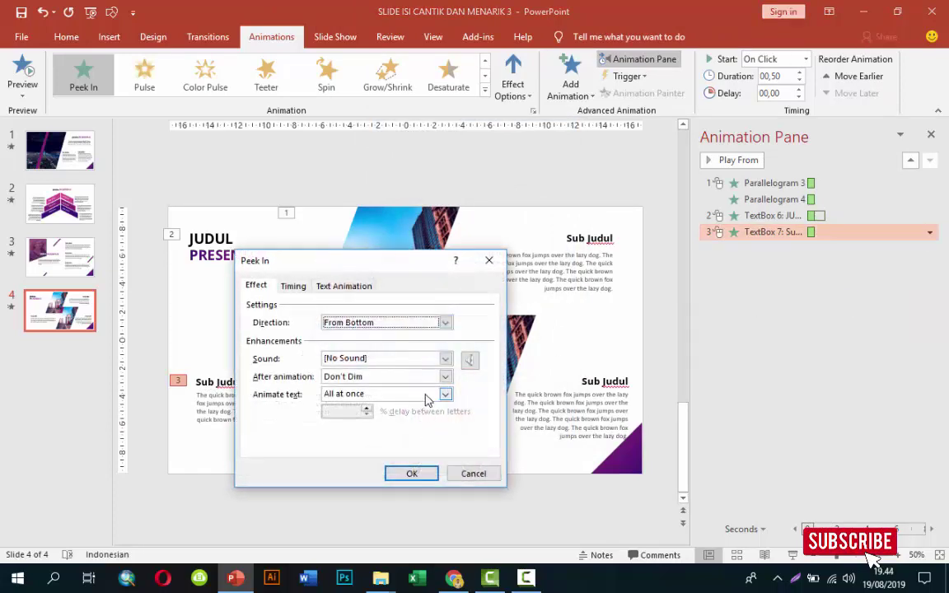
left_click(428, 400)
left_click(404, 416)
left_click(412, 474)
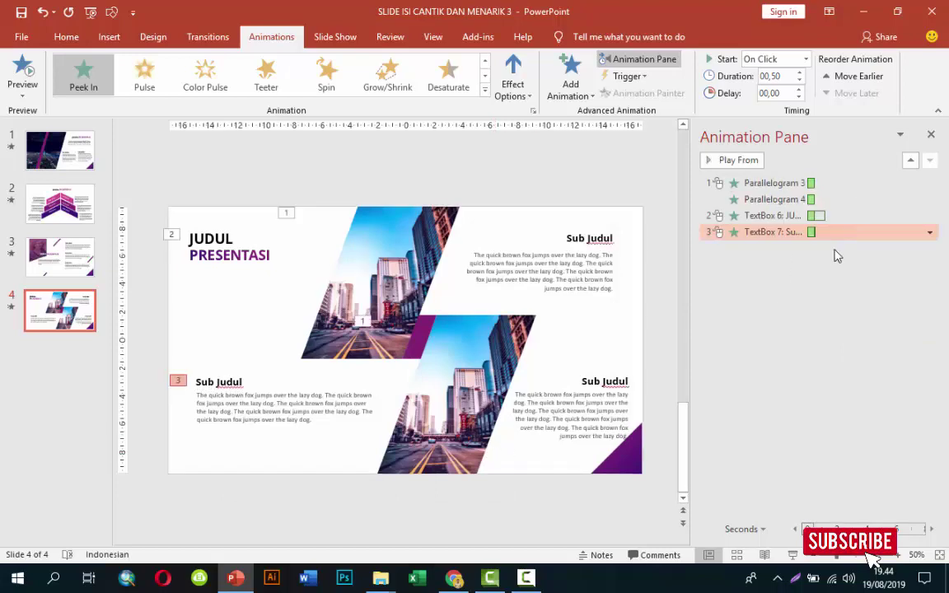
left_click(929, 232)
left_click(832, 301)
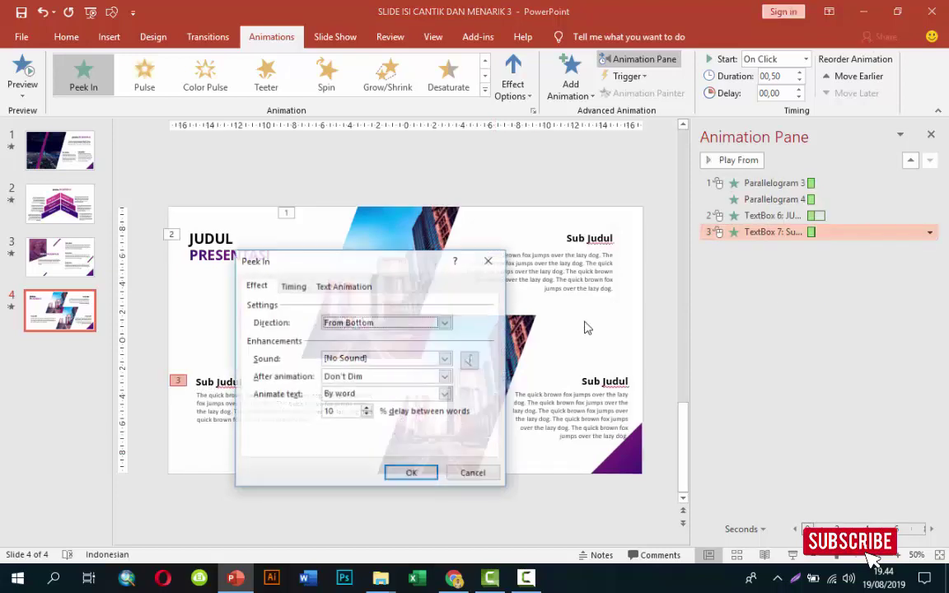
left_click_drag(410, 262, 556, 181)
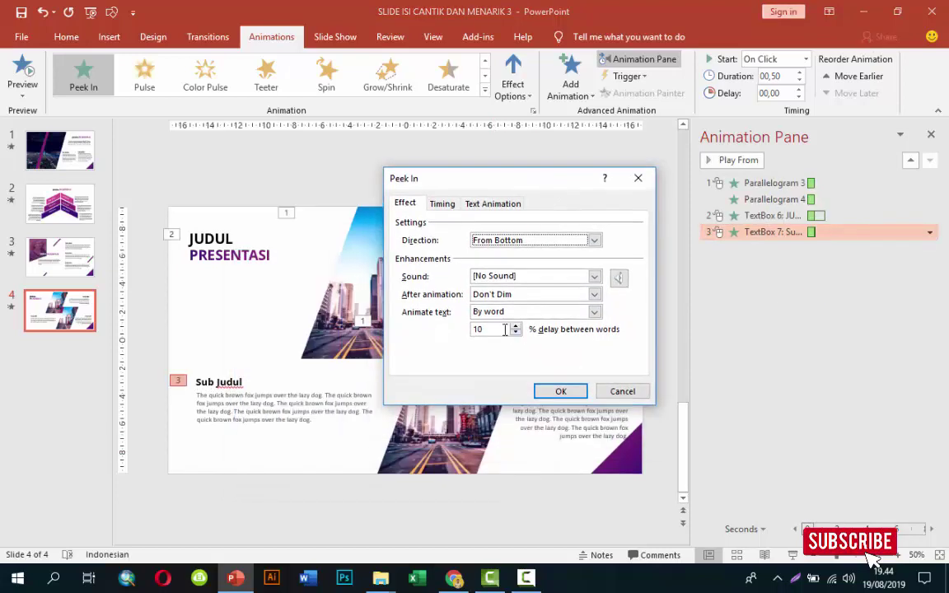
left_click(561, 396)
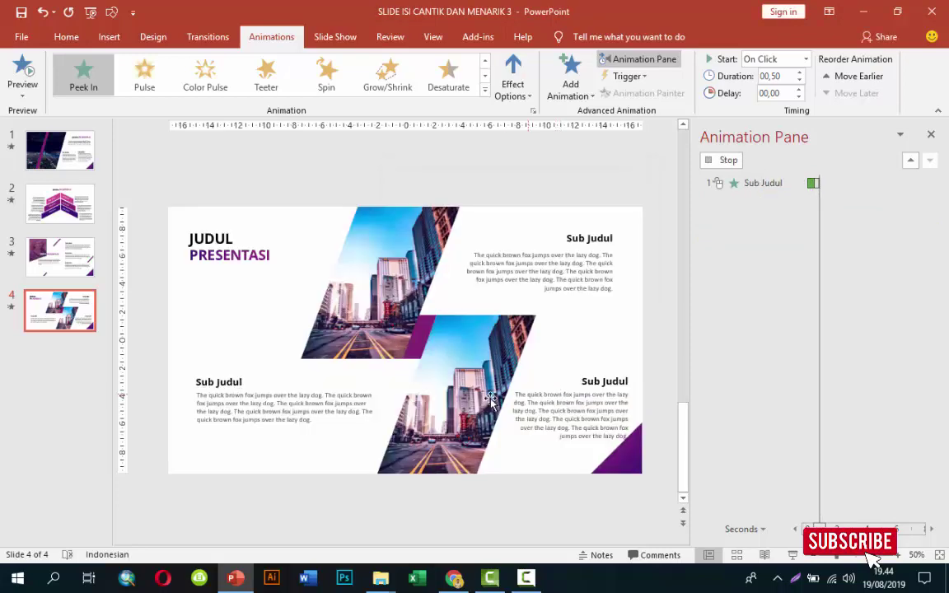
left_click(230, 383)
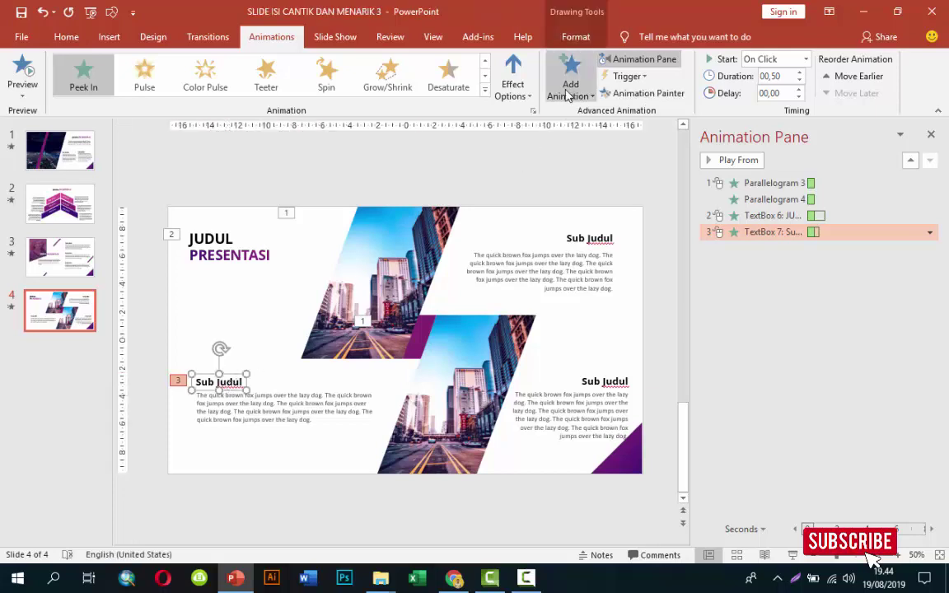
- Copy Peek In to the lower-left body text, animating its text all at once
left_click(617, 93)
left_click(303, 427)
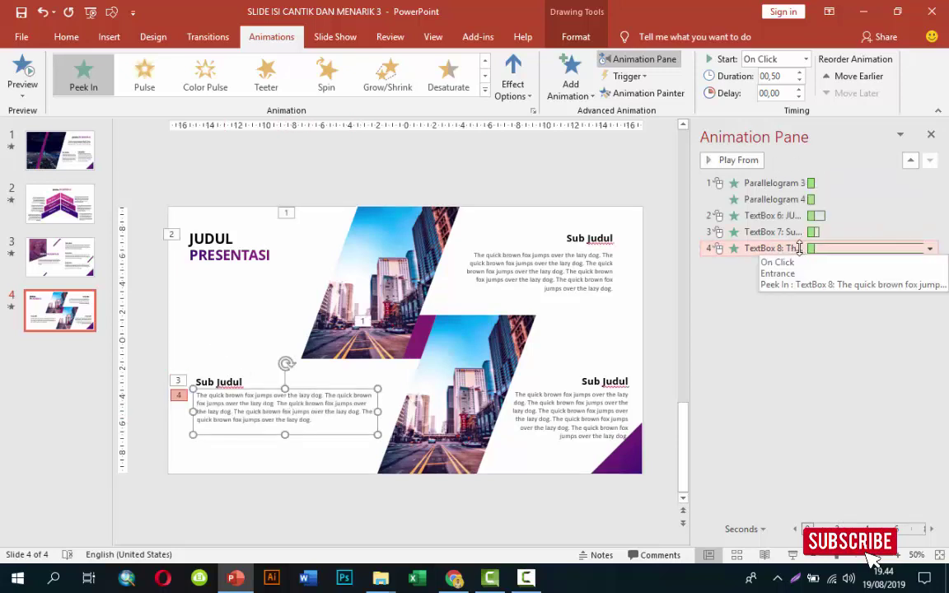
left_click(929, 248)
left_click(818, 318)
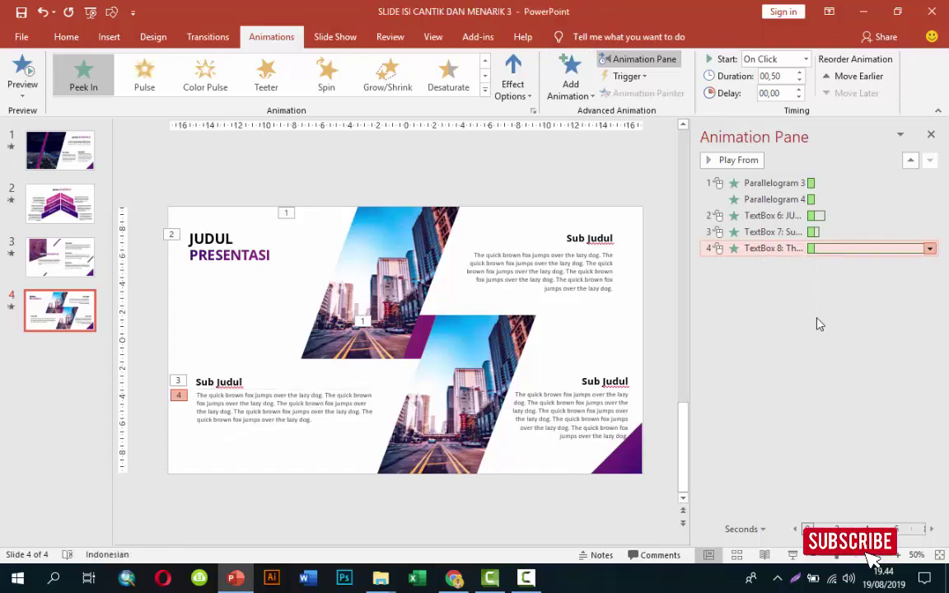
left_click(521, 314)
left_click(521, 324)
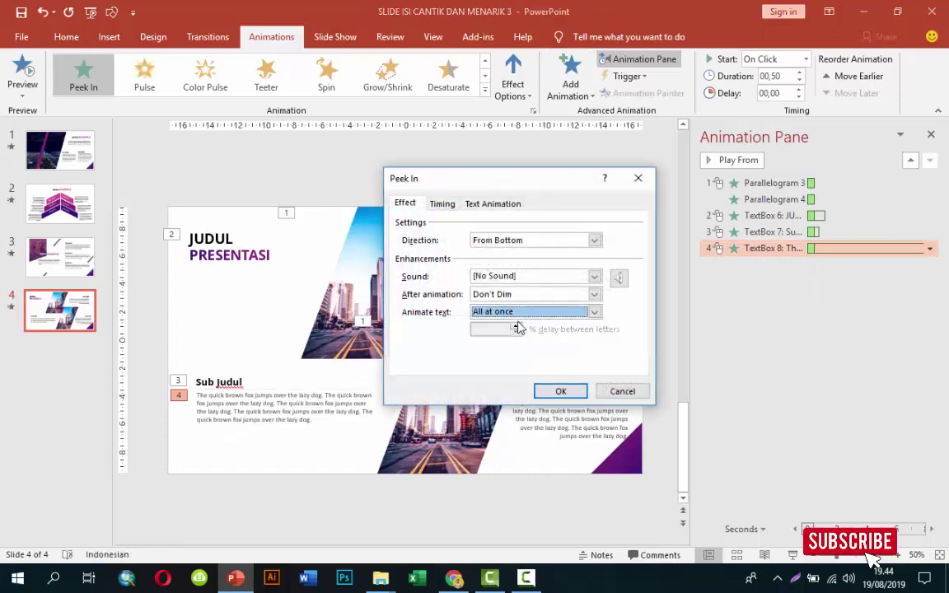
left_click(569, 393)
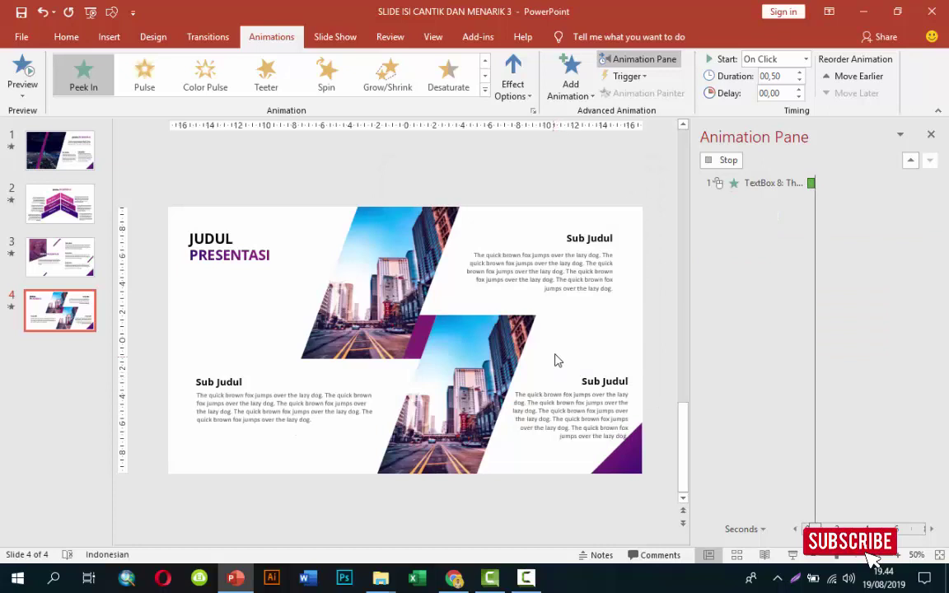
- Paint the heading and body animations onto the top-right Sub Judul and body text
left_click(224, 379)
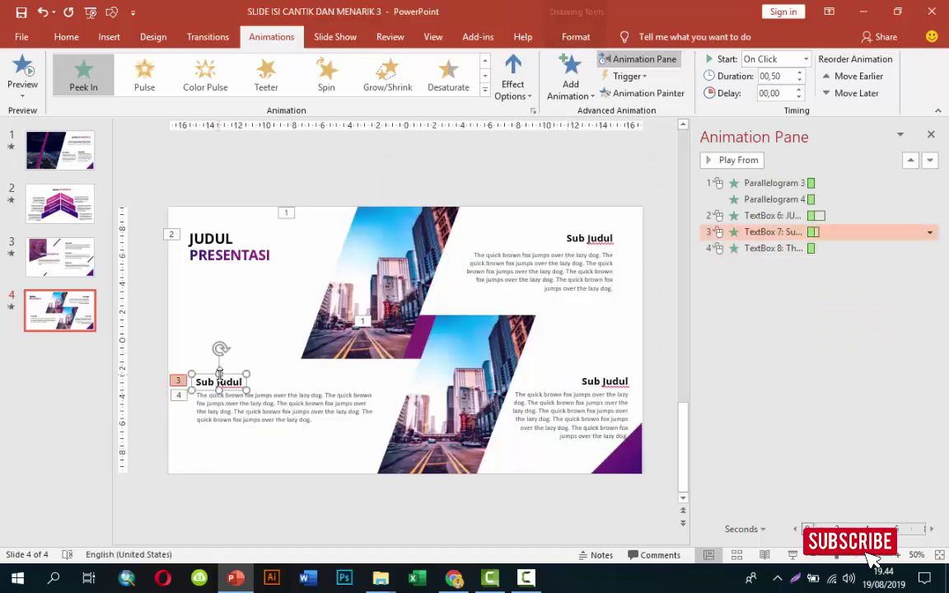
left_click(614, 94)
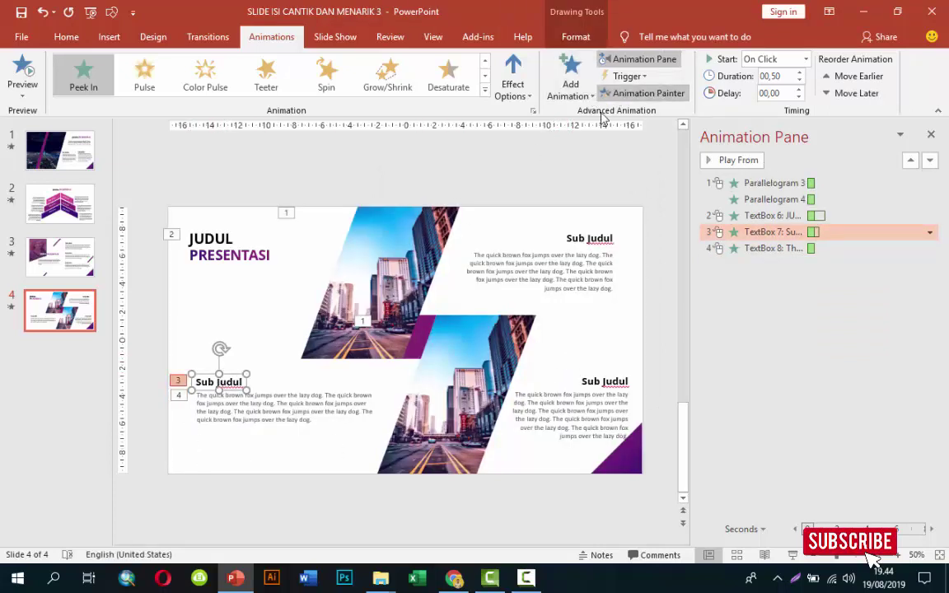
left_click(587, 238)
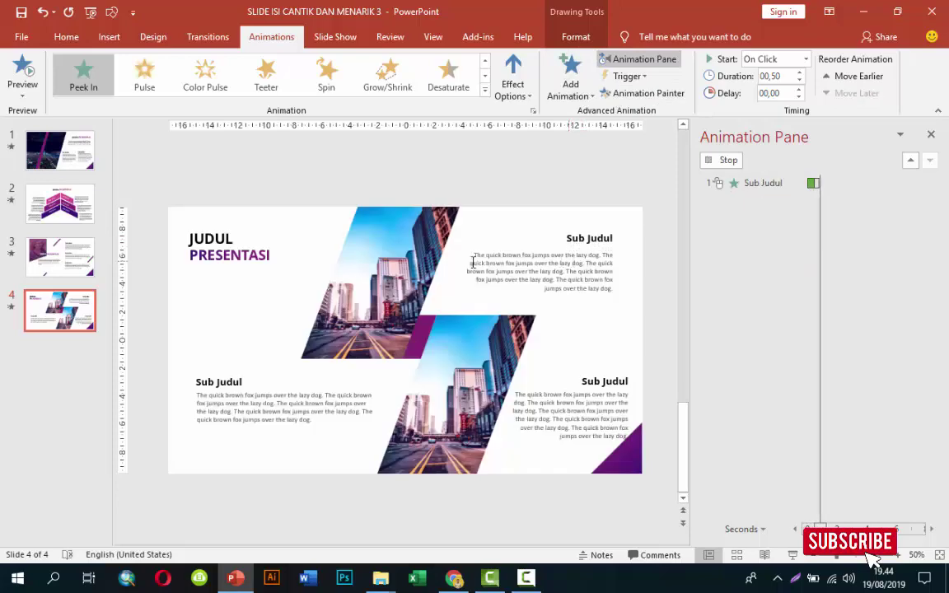
left_click(285, 402)
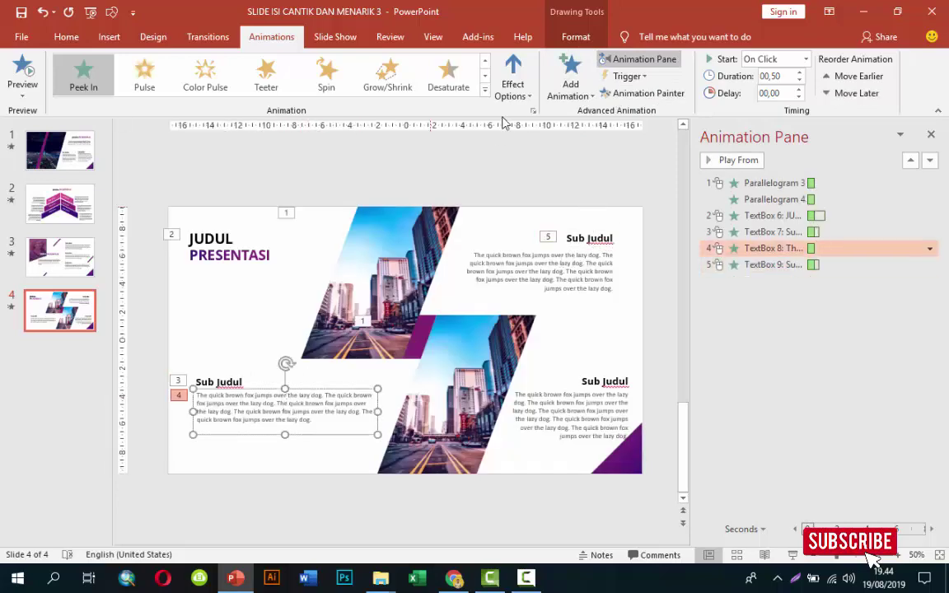
left_click(614, 93)
left_click(576, 288)
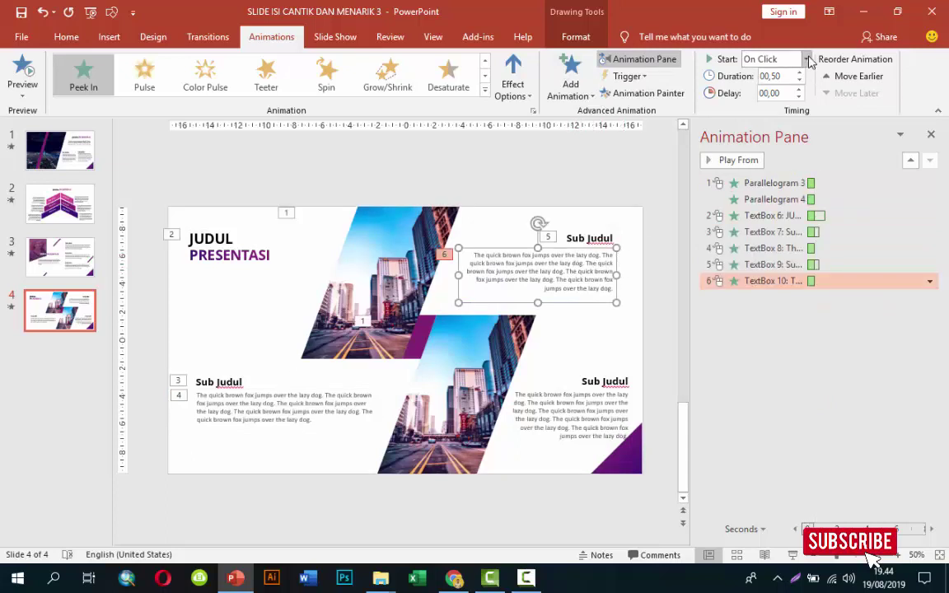
- Set both the lower-left and top-right body texts to start After Previous
left_click(269, 401)
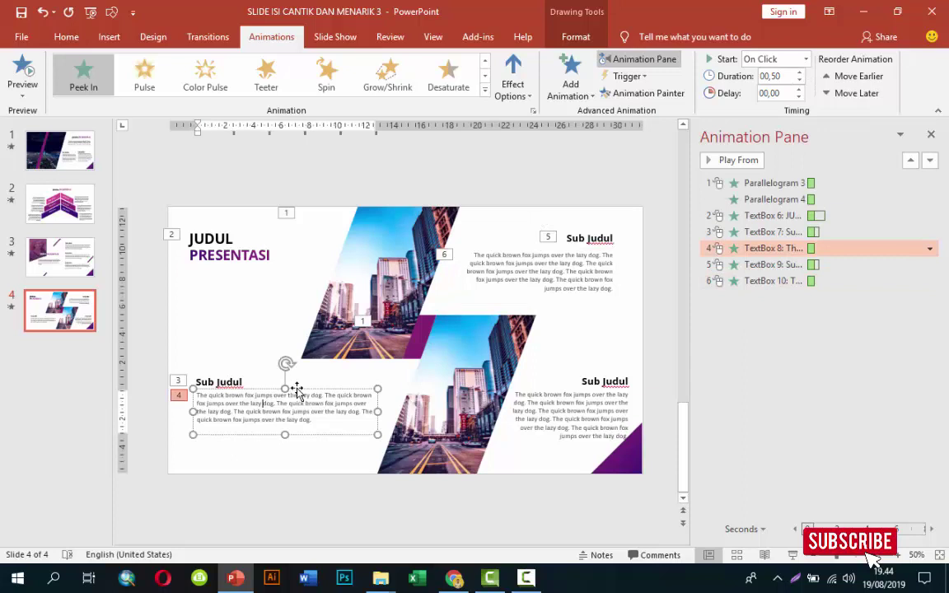
left_click(296, 390)
left_click(803, 64)
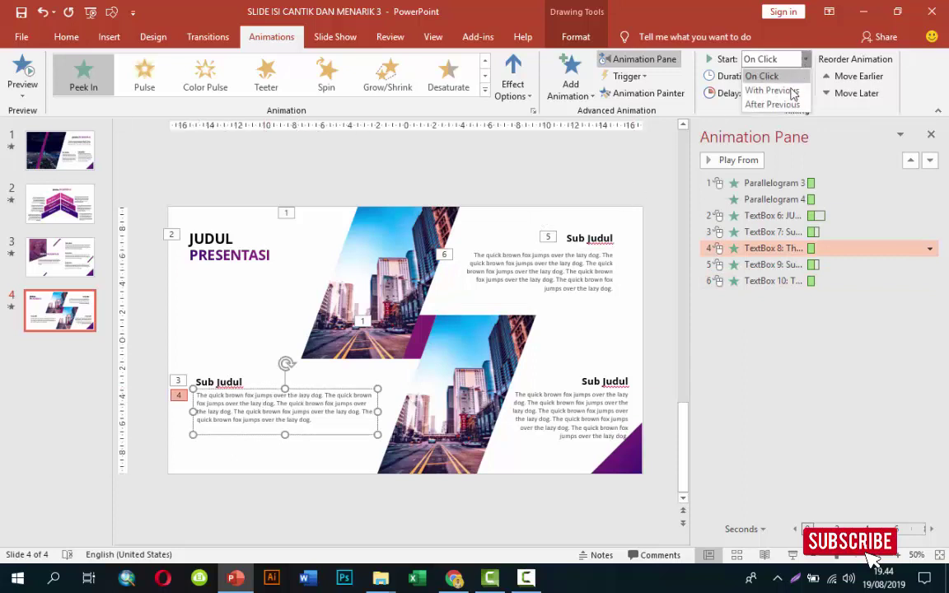
left_click(778, 102)
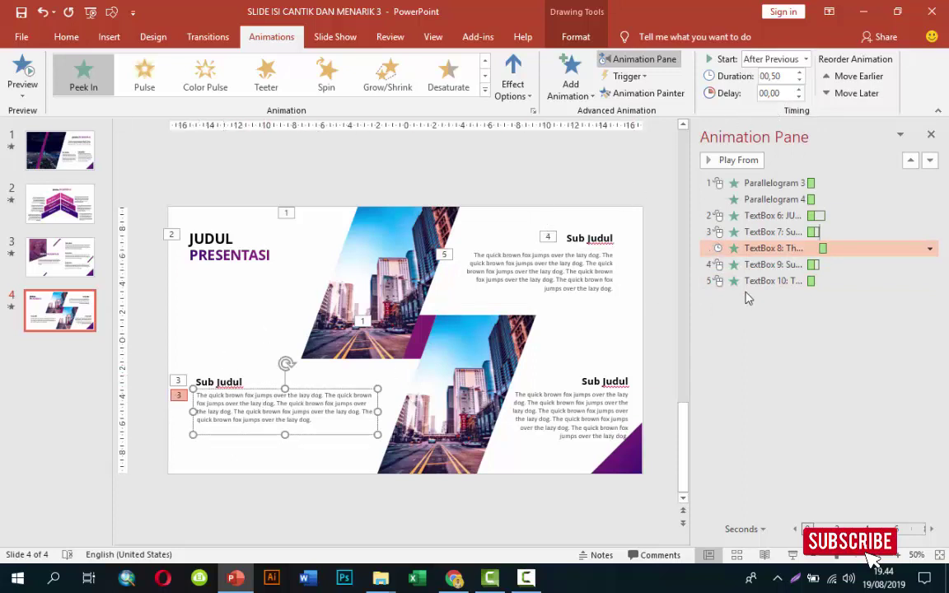
left_click(555, 271)
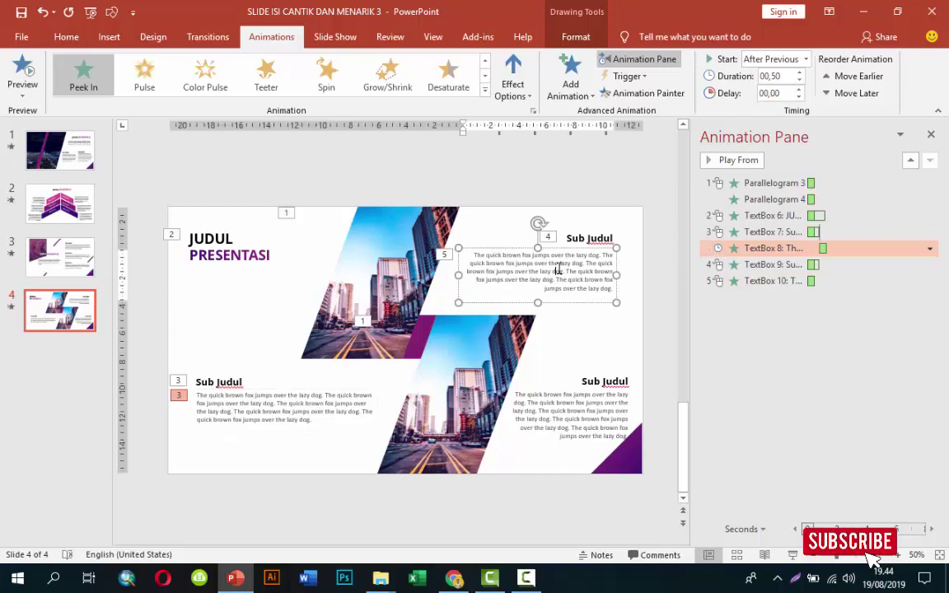
left_click(803, 62)
left_click(781, 102)
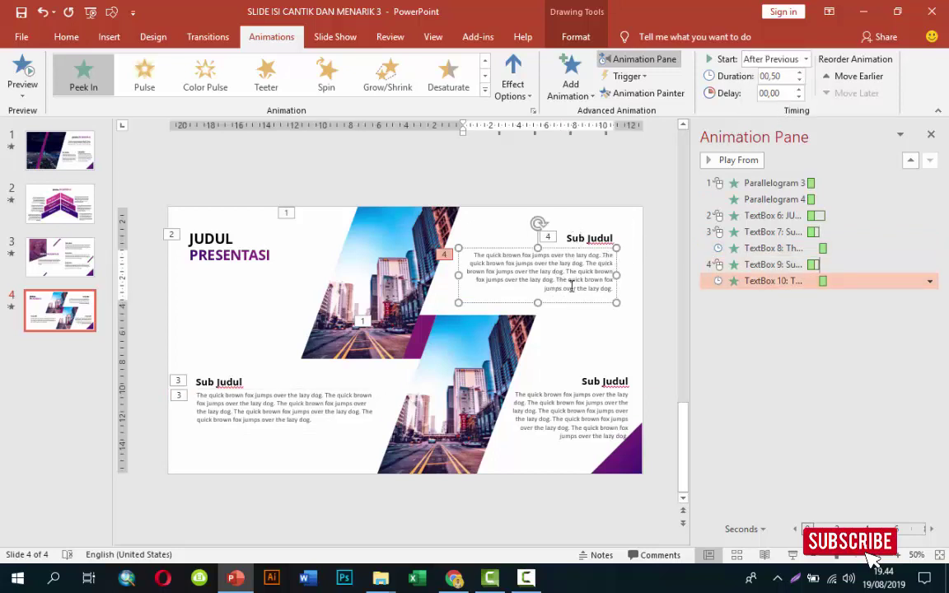
- Paint the top-right heading's Peek In onto the lower-right Sub Judul
left_click(596, 383)
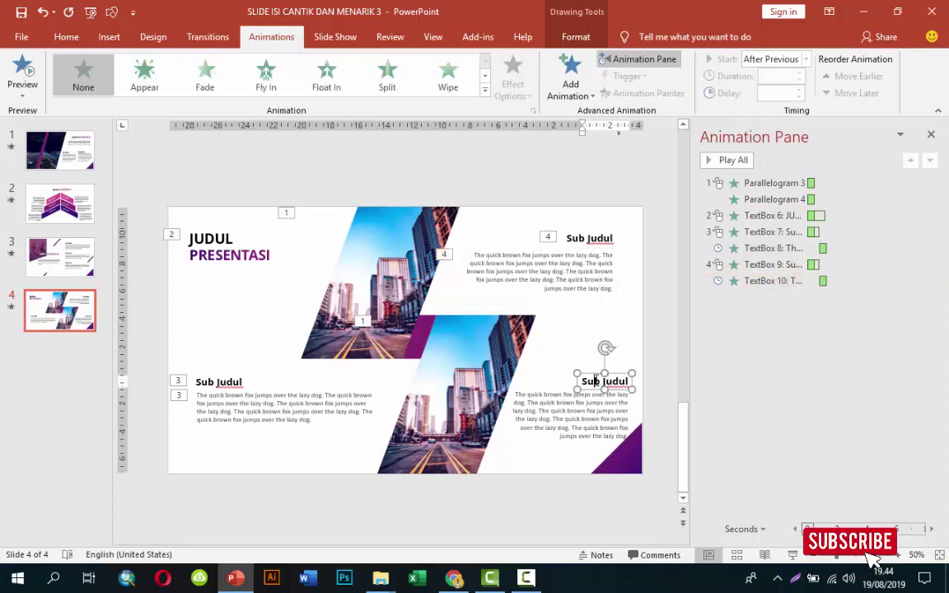
left_click(591, 241)
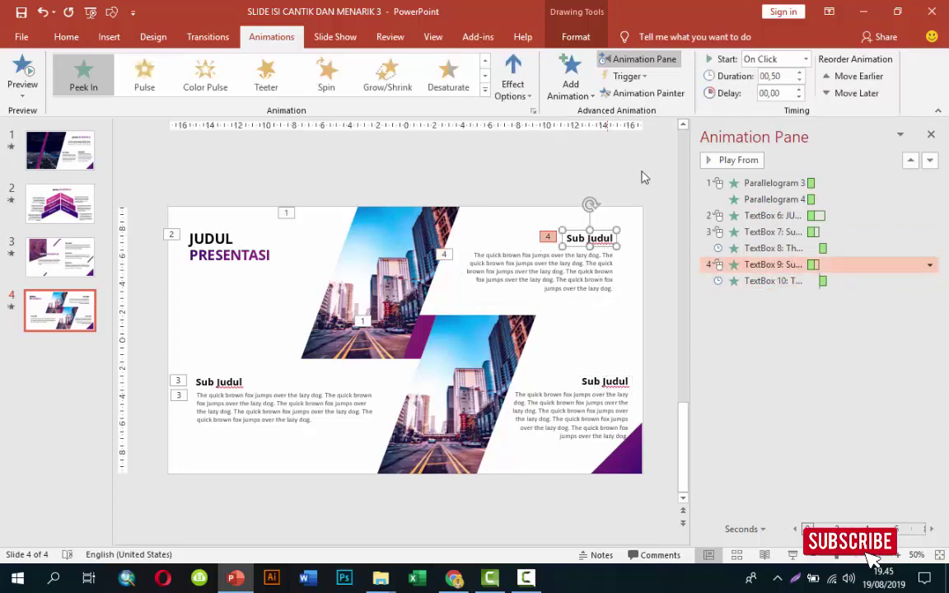
left_click(624, 94)
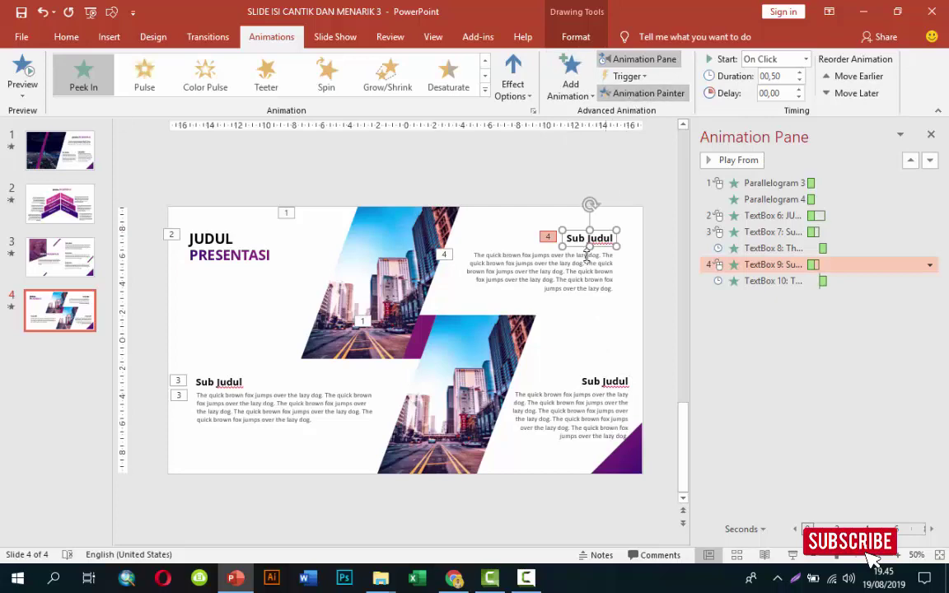
left_click(594, 383)
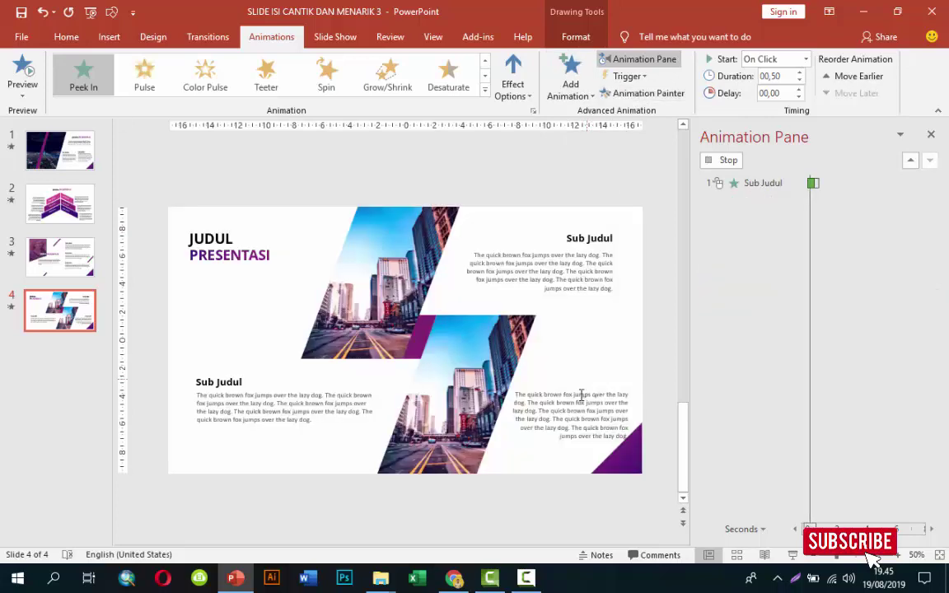
- Paint the top-right body text's animation onto the lower-right body text, then preview
left_click(579, 289)
left_click(587, 303)
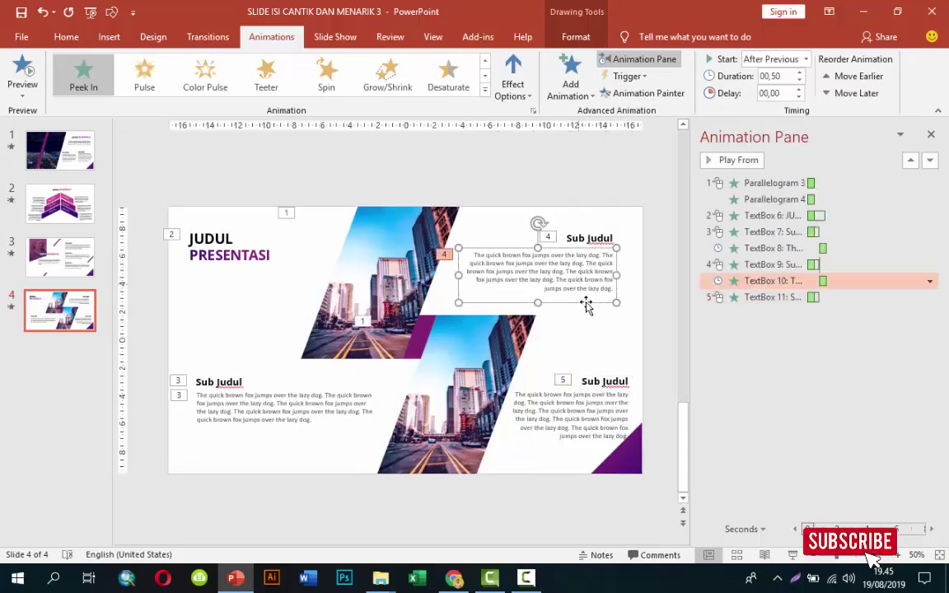
left_click(590, 456)
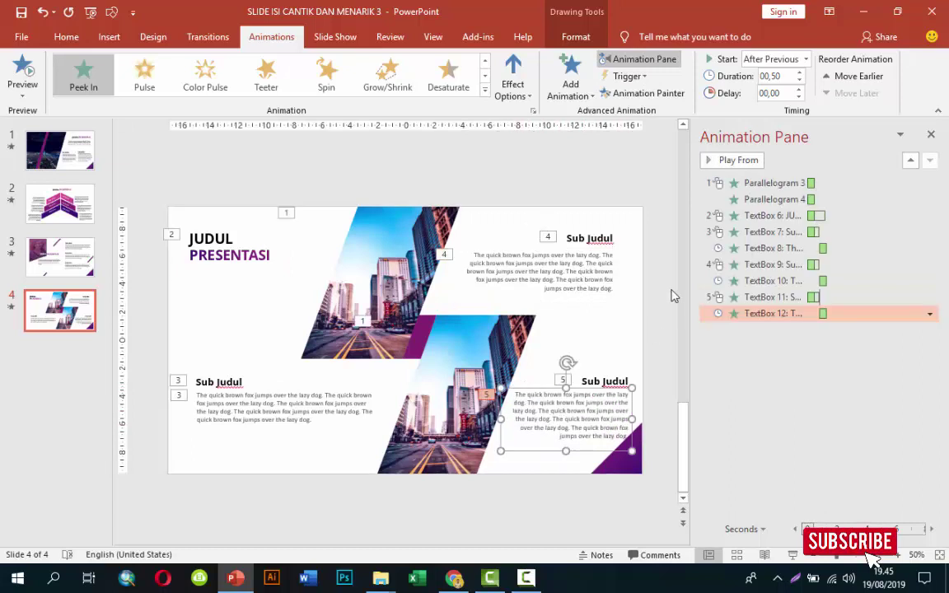
left_click(745, 198)
left_click(716, 160)
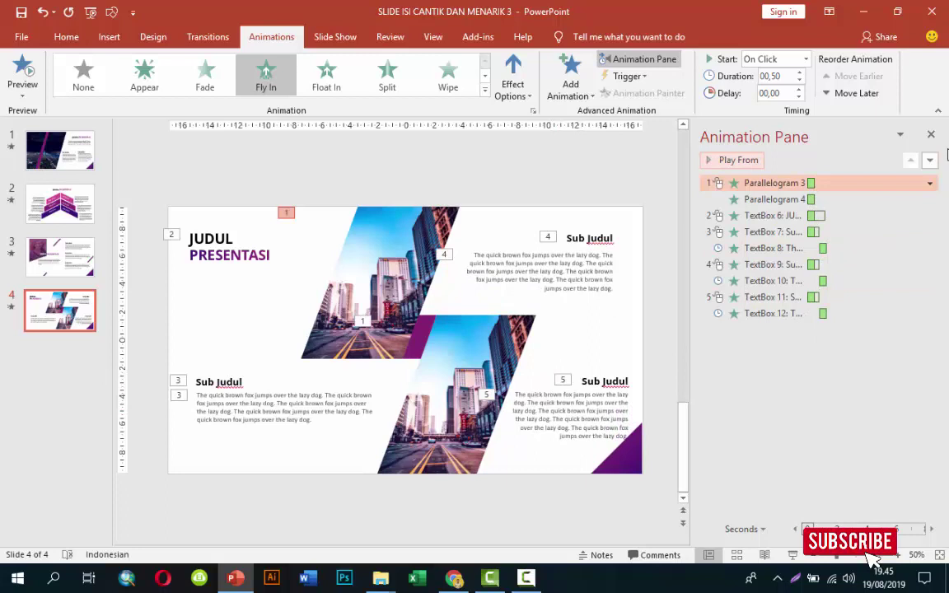
- Close the Animation Pane and advance the running slide show to slide 2
left_click(931, 136)
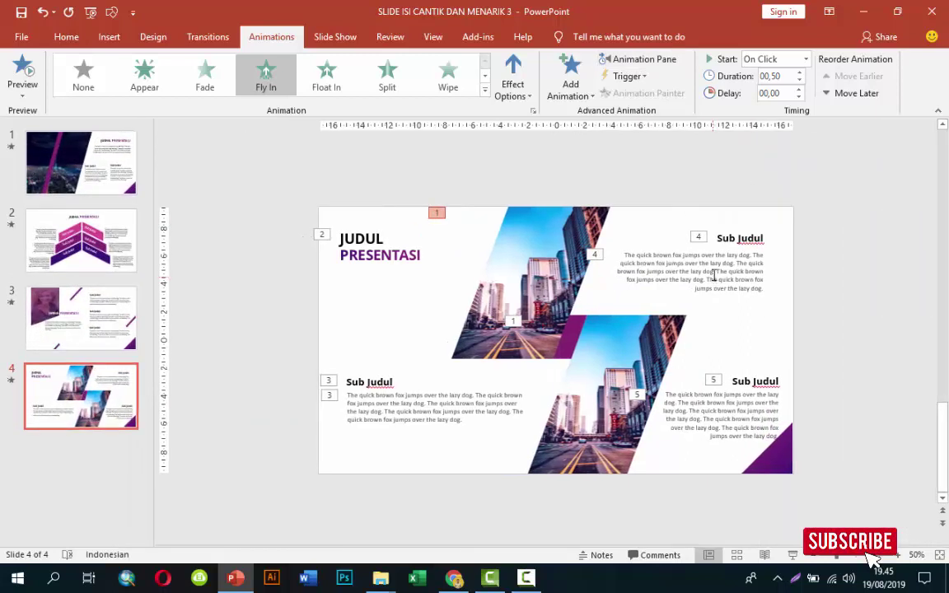
left_click(239, 215)
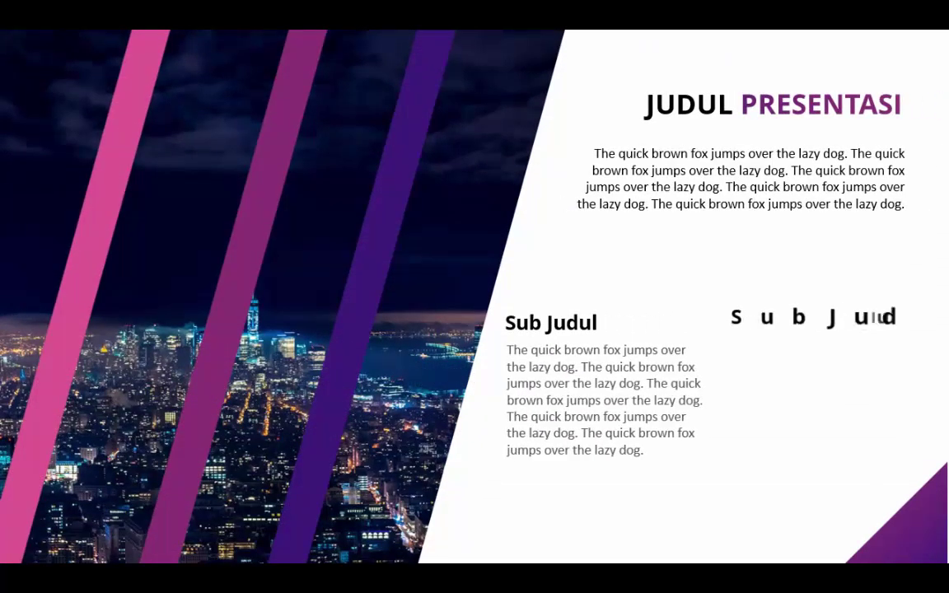
left_click(744, 394)
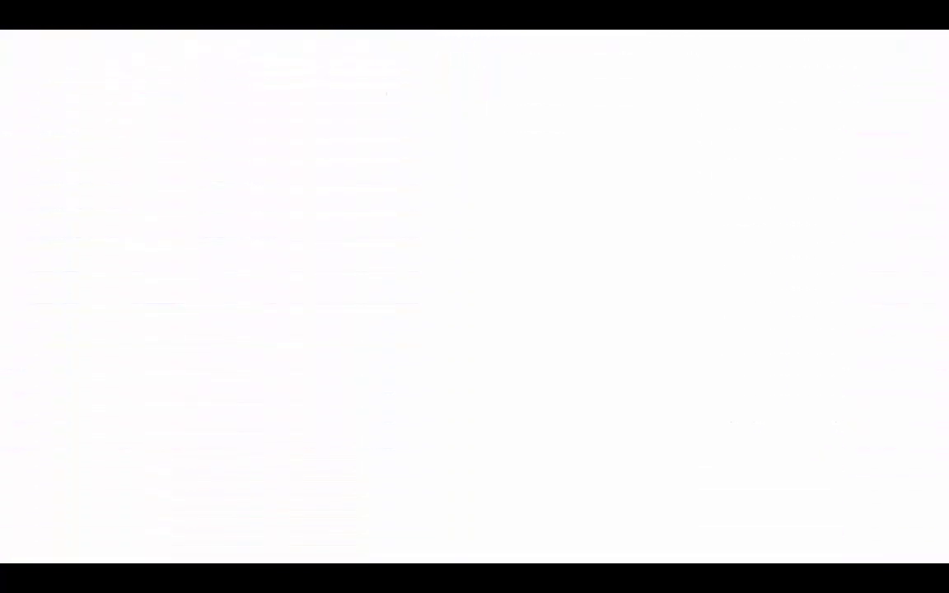